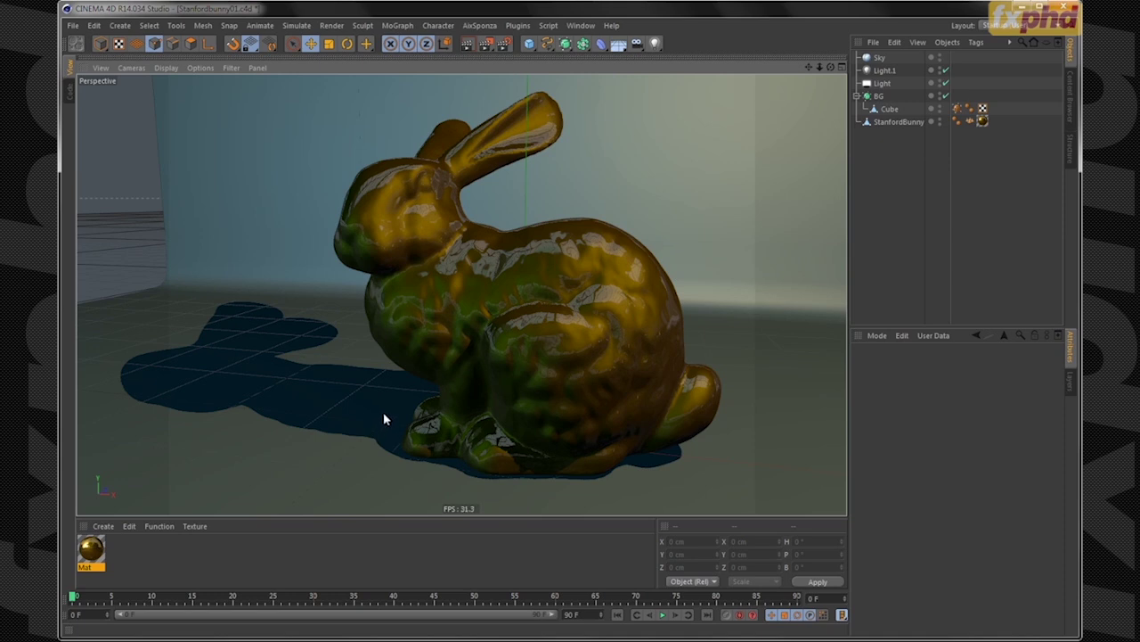
Orbit the Perspective view to see the shiny Stanford bunny from lower and to the side
{"action": "left_click_drag", "start_coordinate": [505, 348], "coordinate": [503, 325], "text": "alt"}
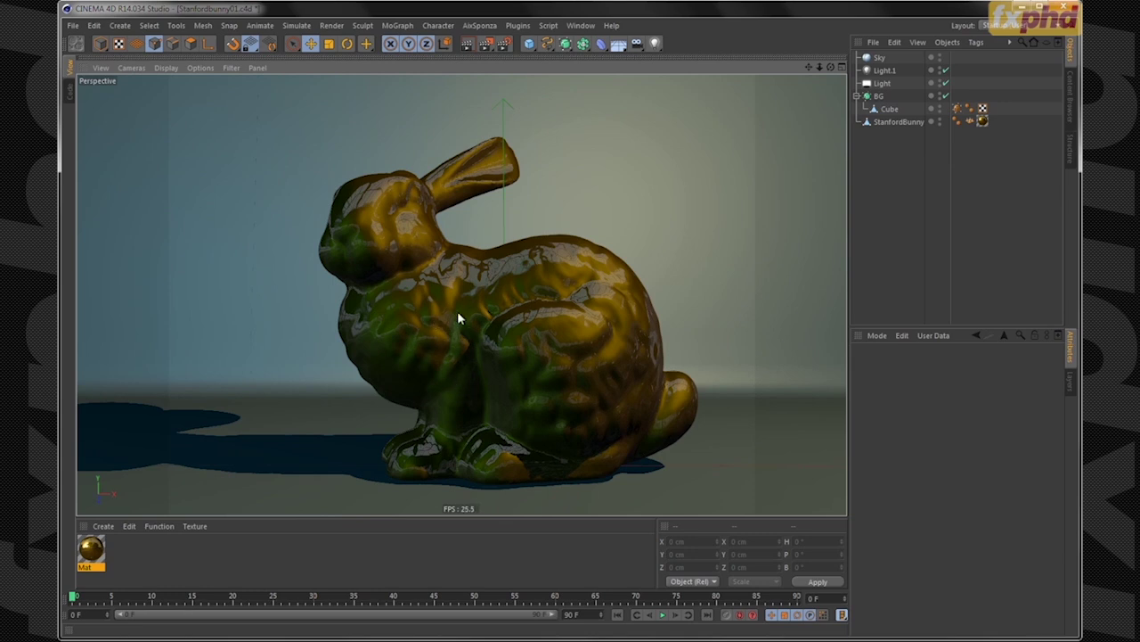
{"action": "left_click_drag", "start_coordinate": [487, 319], "coordinate": [492, 361], "text": "alt"}
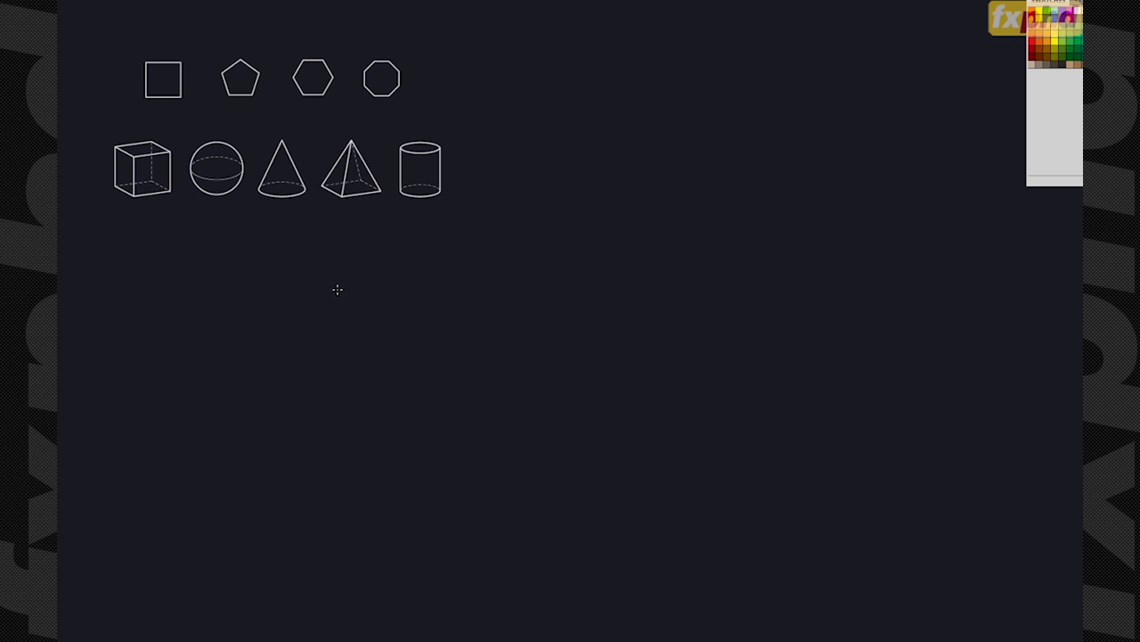
Restore the Chrome window showing the 'kunst stilleben öl' oil still-life image results
{"action": "left_click", "coordinate": [254, 640]}
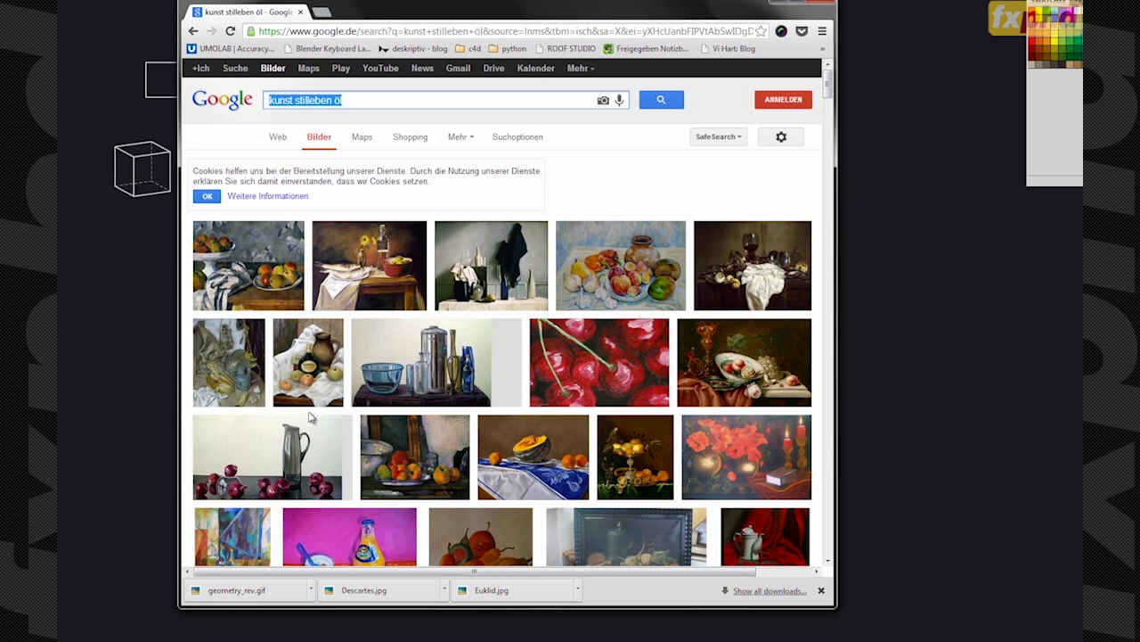
Minimize Chrome so the whiteboard's 2D polygon and 3D primitive sketches show again
{"action": "left_click", "coordinate": [775, 6]}
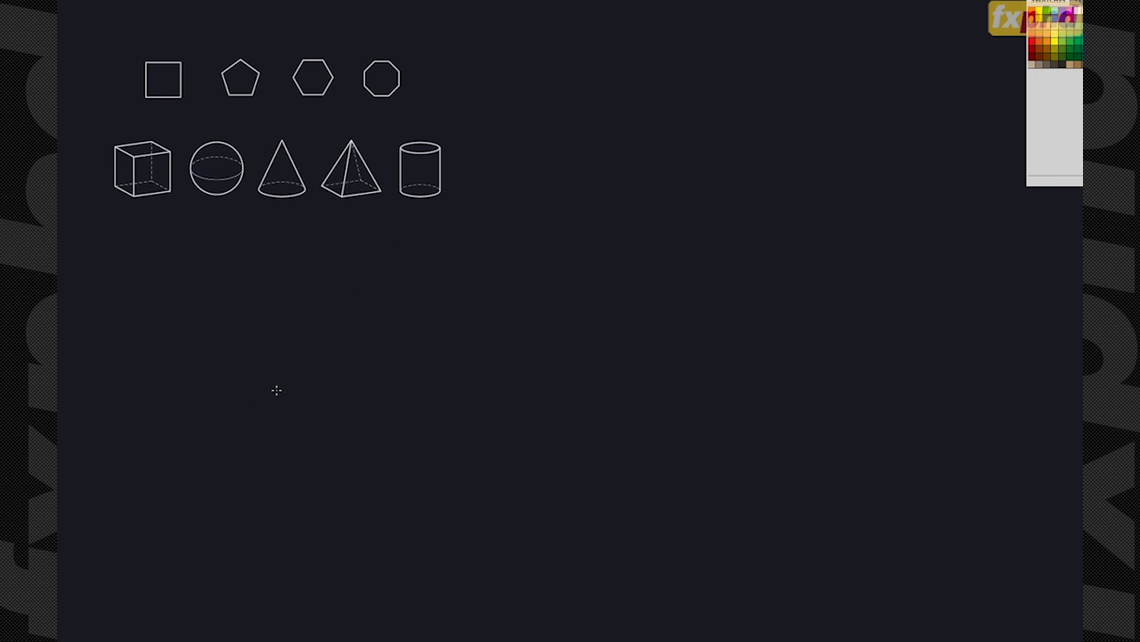
Draw a short blue radius line with a curly brace above it
{"action": "left_click", "coordinate": [305, 354]}
{"action": "mouse_move", "coordinate": [304, 352]}
{"action": "left_mouse_down"}
{"action": "mouse_move", "coordinate": [196, 352]}
{"action": "mouse_move", "coordinate": [204, 338]}
{"action": "mouse_move", "coordinate": [254, 327]}
{"action": "mouse_move", "coordinate": [304, 346]}
{"action": "left_mouse_up"}
{"action": "left_click_drag", "start_coordinate": [246, 315], "coordinate": [272, 312]}
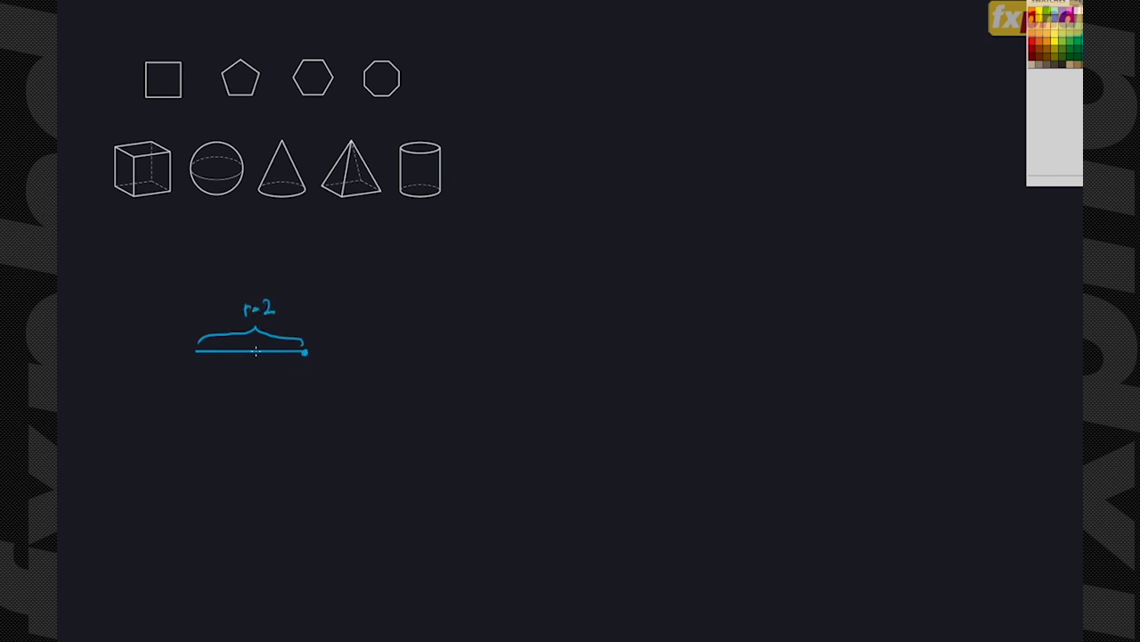
Dot a full circle around the radius and mark the r=2 label
{"action": "left_click", "coordinate": [193, 349]}
{"action": "left_click", "coordinate": [195, 325]}
{"action": "left_click", "coordinate": [203, 307]}
{"action": "left_click", "coordinate": [220, 285]}
{"action": "left_click", "coordinate": [241, 266]}
{"action": "left_click", "coordinate": [267, 250]}
{"action": "left_click", "coordinate": [305, 243]}
{"action": "left_click", "coordinate": [337, 244]}
{"action": "left_click", "coordinate": [367, 249]}
{"action": "left_click", "coordinate": [388, 261]}
{"action": "left_click", "coordinate": [401, 283]}
{"action": "left_click", "coordinate": [415, 314]}
{"action": "left_click", "coordinate": [422, 351]}
{"action": "left_click", "coordinate": [427, 378]}
{"action": "left_click", "coordinate": [425, 403]}
{"action": "left_click", "coordinate": [413, 440]}
{"action": "left_click", "coordinate": [389, 462]}
{"action": "left_click", "coordinate": [360, 466]}
{"action": "left_click", "coordinate": [329, 467]}
{"action": "left_click", "coordinate": [306, 464]}
{"action": "left_click", "coordinate": [196, 364]}
{"action": "left_click", "coordinate": [201, 382]}
{"action": "left_click", "coordinate": [212, 406]}
{"action": "left_click", "coordinate": [225, 428]}
{"action": "left_click", "coordinate": [239, 445]}
{"action": "left_click", "coordinate": [255, 459]}
{"action": "left_click", "coordinate": [270, 467]}
{"action": "left_click", "coordinate": [287, 471]}
{"action": "mouse_move", "coordinate": [284, 326]}
{"action": "left_mouse_down"}
{"action": "mouse_move", "coordinate": [245, 278]}
{"action": "mouse_move", "coordinate": [286, 328]}
{"action": "left_mouse_up"}
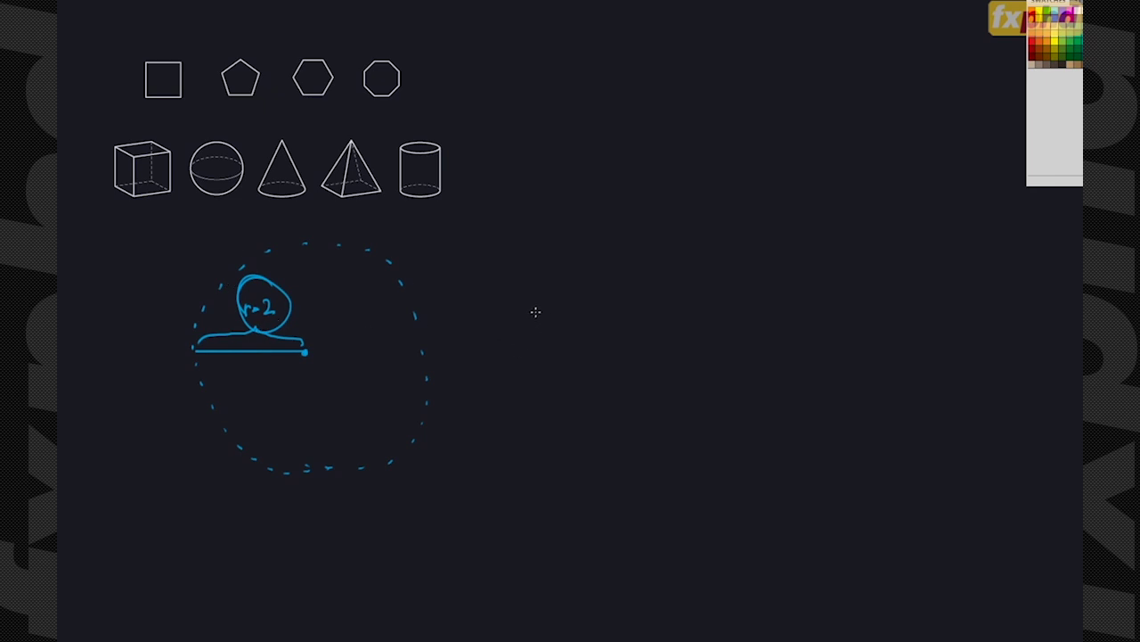
Outline a square to the right of the dotted circle
{"action": "left_click", "coordinate": [560, 254]}
{"action": "left_click", "coordinate": [775, 254]}
{"action": "left_click_drag", "start_coordinate": [560, 256], "coordinate": [561, 449]}
{"action": "mouse_move", "coordinate": [569, 256]}
{"action": "left_mouse_down"}
{"action": "mouse_move", "coordinate": [768, 253]}
{"action": "mouse_move", "coordinate": [781, 358]}
{"action": "left_mouse_up"}
{"action": "left_click_drag", "start_coordinate": [782, 397], "coordinate": [786, 450]}
{"action": "left_click_drag", "start_coordinate": [582, 456], "coordinate": [765, 461]}
Fill the square with seven diagonal hatch lines
{"action": "left_click_drag", "start_coordinate": [574, 289], "coordinate": [621, 250]}
{"action": "left_click_drag", "start_coordinate": [581, 339], "coordinate": [660, 259]}
{"action": "left_click_drag", "start_coordinate": [604, 364], "coordinate": [713, 259]}
{"action": "left_click_drag", "start_coordinate": [610, 411], "coordinate": [742, 284]}
{"action": "left_click_drag", "start_coordinate": [640, 441], "coordinate": [754, 334]}
{"action": "left_click_drag", "start_coordinate": [677, 453], "coordinate": [758, 383]}
{"action": "left_click_drag", "start_coordinate": [731, 447], "coordinate": [766, 412]}
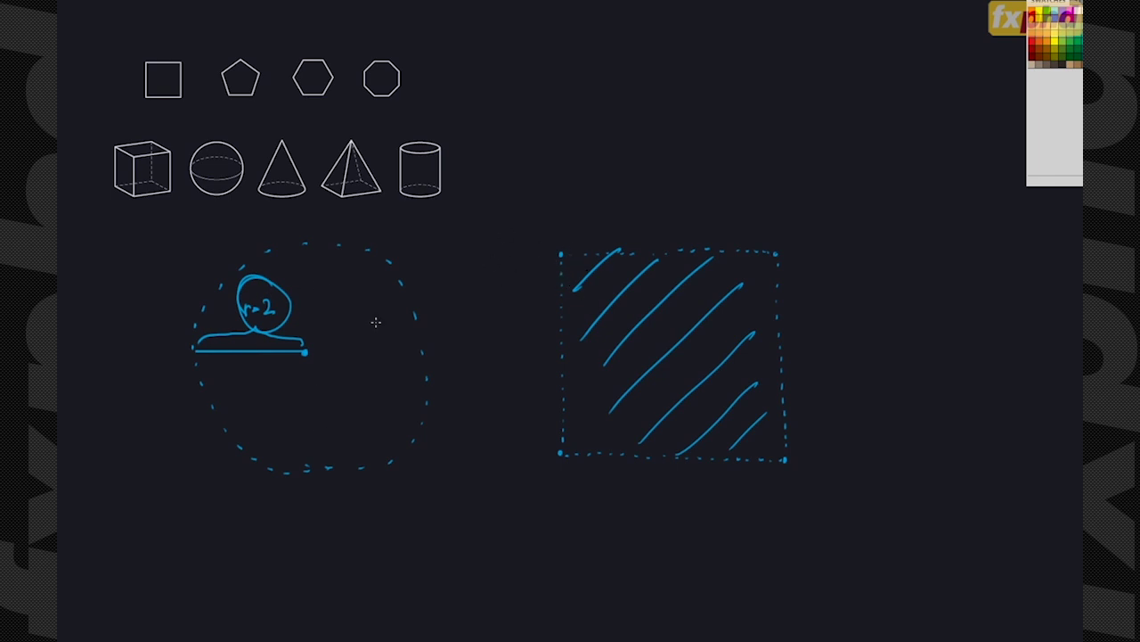
Draw an arrow pointing at each of the hatched square's four corners
{"action": "left_click_drag", "start_coordinate": [550, 230], "coordinate": [556, 253]}
{"action": "left_click_drag", "start_coordinate": [794, 230], "coordinate": [782, 252]}
{"action": "left_click_drag", "start_coordinate": [546, 483], "coordinate": [560, 458]}
{"action": "left_click_drag", "start_coordinate": [798, 483], "coordinate": [796, 469]}
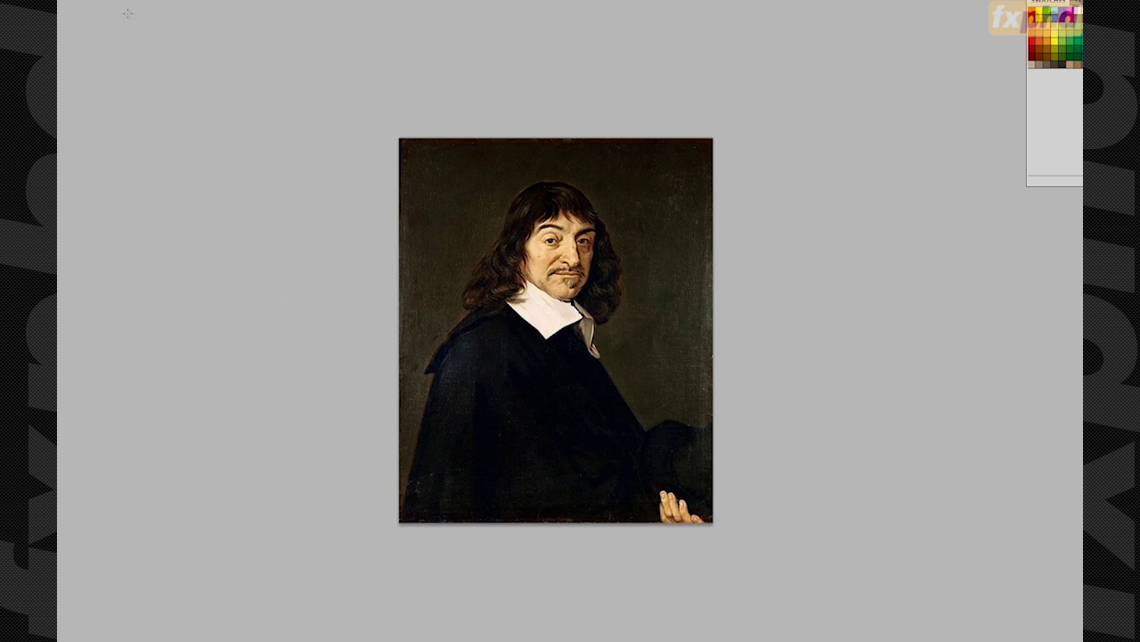
Leave the portrait and wipe the blue circle and square sketches off the whiteboard
{"action": "key", "text": "ctrl+Tab"}
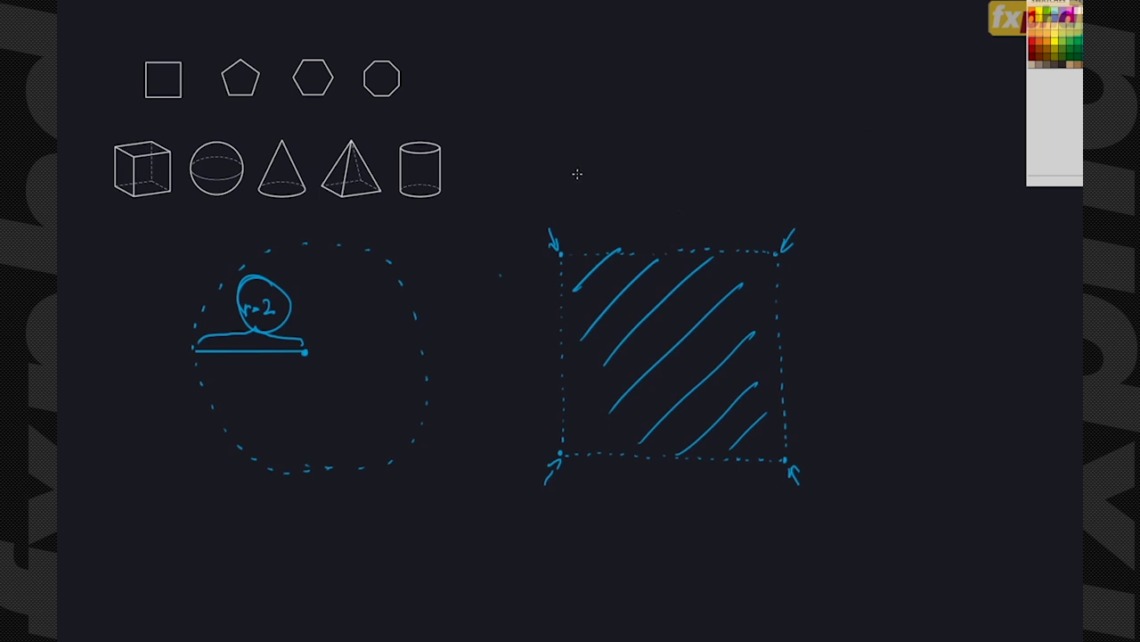
{"action": "key", "text": "e"}
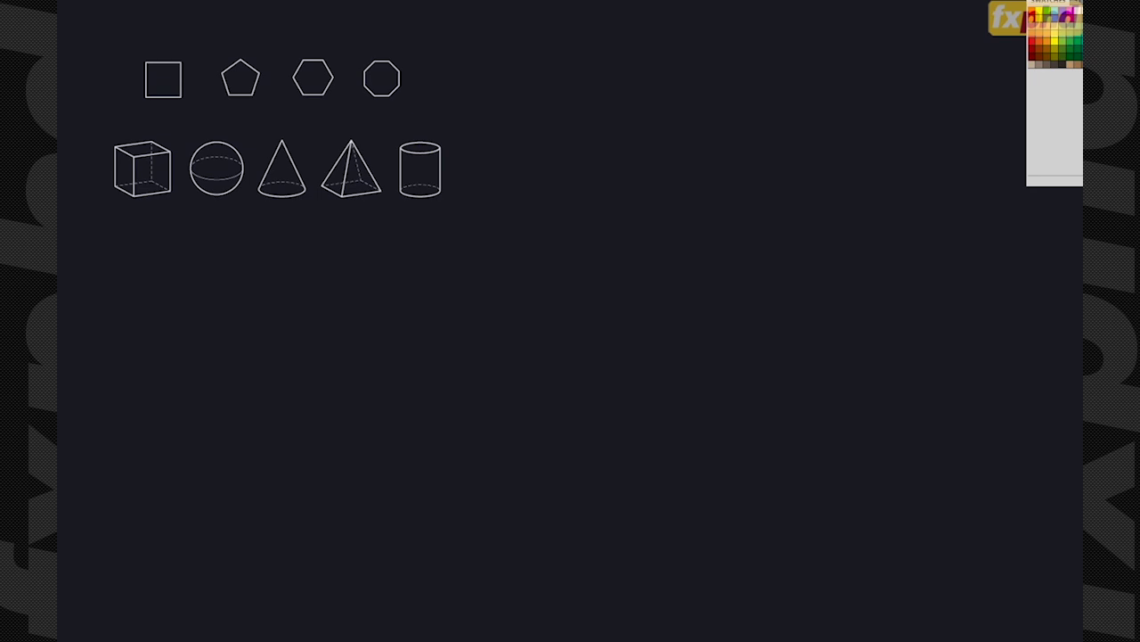
Confirm the name prompt and draw purple x and y axes with arrowheads
{"action": "key", "text": "ctrl+s"}
{"action": "left_click", "coordinate": [690, 192]}
{"action": "left_click_drag", "start_coordinate": [237, 214], "coordinate": [223, 567], "text": "shift"}
{"action": "mouse_move", "coordinate": [171, 534]}
{"action": "left_mouse_down", "text": "shift"}
{"action": "mouse_move", "coordinate": [462, 525]}
{"action": "mouse_move", "coordinate": [778, 540]}
{"action": "left_mouse_up", "text": "shift"}
{"action": "left_click_drag", "start_coordinate": [231, 222], "coordinate": [243, 222]}
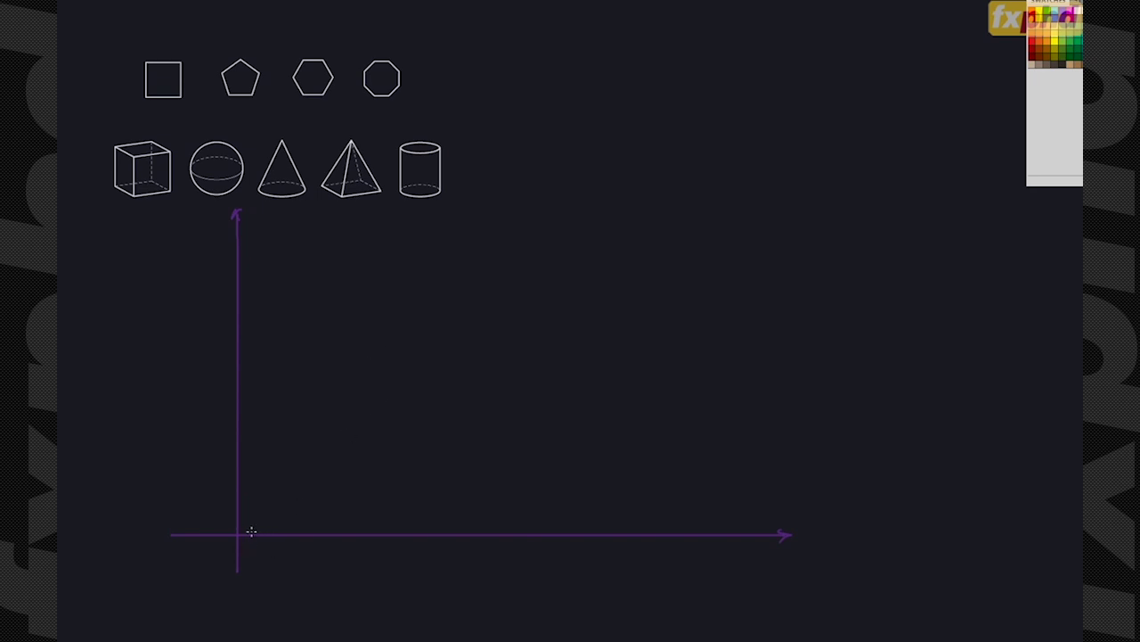
Label the axes x and y and add ticks numbered 1–3 on each
{"action": "left_click_drag", "start_coordinate": [786, 552], "coordinate": [797, 571]}
{"action": "left_click_drag", "start_coordinate": [796, 553], "coordinate": [788, 564]}
{"action": "left_click_drag", "start_coordinate": [211, 204], "coordinate": [217, 215]}
{"action": "left_click_drag", "start_coordinate": [221, 204], "coordinate": [215, 225]}
{"action": "mouse_move", "coordinate": [273, 529]}
{"action": "left_mouse_down"}
{"action": "mouse_move", "coordinate": [351, 543]}
{"action": "mouse_move", "coordinate": [339, 533]}
{"action": "mouse_move", "coordinate": [334, 554]}
{"action": "mouse_move", "coordinate": [248, 583]}
{"action": "mouse_move", "coordinate": [287, 563]}
{"action": "mouse_move", "coordinate": [269, 563]}
{"action": "mouse_move", "coordinate": [344, 564]}
{"action": "left_mouse_up"}
{"action": "left_click_drag", "start_coordinate": [232, 504], "coordinate": [242, 504]}
{"action": "left_click_drag", "start_coordinate": [232, 464], "coordinate": [242, 463]}
{"action": "left_click_drag", "start_coordinate": [210, 456], "coordinate": [212, 467]}
{"action": "left_click_drag", "start_coordinate": [204, 426], "coordinate": [207, 433]}
{"action": "left_click", "coordinate": [565, 199]}
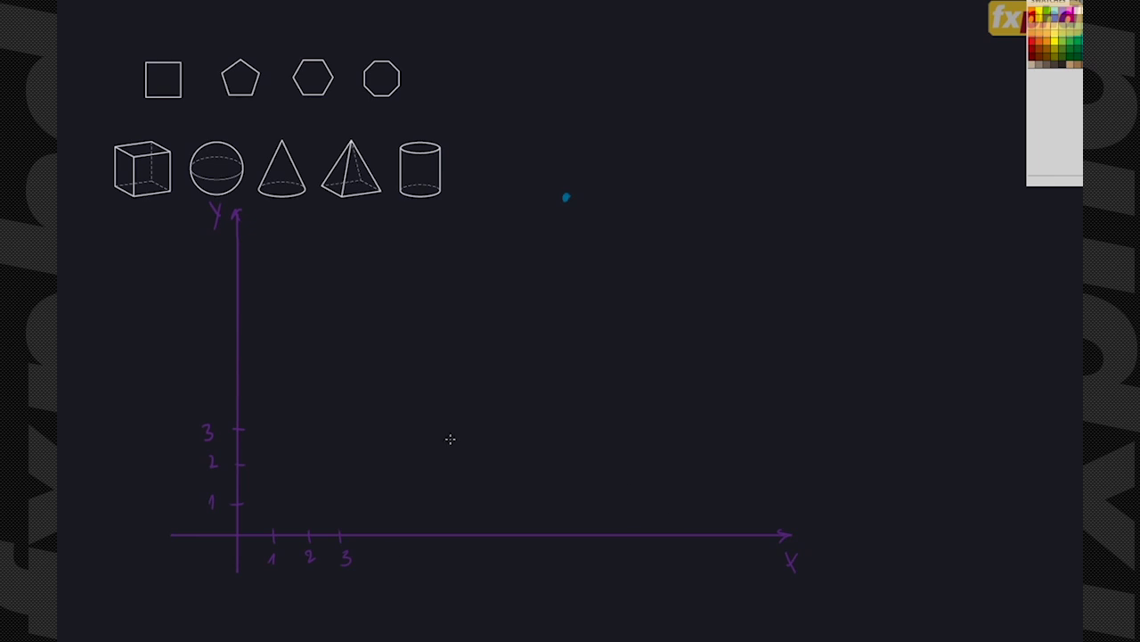
Plot the blue point (3,3) with its label and trace the x-axis tick at 3
{"action": "left_click", "coordinate": [337, 425]}
{"action": "left_click_drag", "start_coordinate": [340, 529], "coordinate": [339, 541]}
{"action": "mouse_move", "coordinate": [352, 414]}
{"action": "left_mouse_down"}
{"action": "mouse_move", "coordinate": [350, 440]}
{"action": "mouse_move", "coordinate": [371, 437]}
{"action": "left_mouse_up"}
{"action": "left_click_drag", "start_coordinate": [379, 423], "coordinate": [398, 446]}
Plot and label points (1,1) and (1,3), then zoom toward the bunny in Cinema 4D
{"action": "left_click_drag", "start_coordinate": [277, 492], "coordinate": [276, 508]}
{"action": "mouse_move", "coordinate": [281, 496]}
{"action": "left_mouse_down"}
{"action": "mouse_move", "coordinate": [284, 507]}
{"action": "mouse_move", "coordinate": [306, 506]}
{"action": "left_mouse_up"}
{"action": "left_click", "coordinate": [266, 432]}
{"action": "left_click_drag", "start_coordinate": [272, 423], "coordinate": [271, 439]}
{"action": "left_click_drag", "start_coordinate": [277, 424], "coordinate": [282, 440]}
{"action": "left_click_drag", "start_coordinate": [287, 424], "coordinate": [305, 442]}
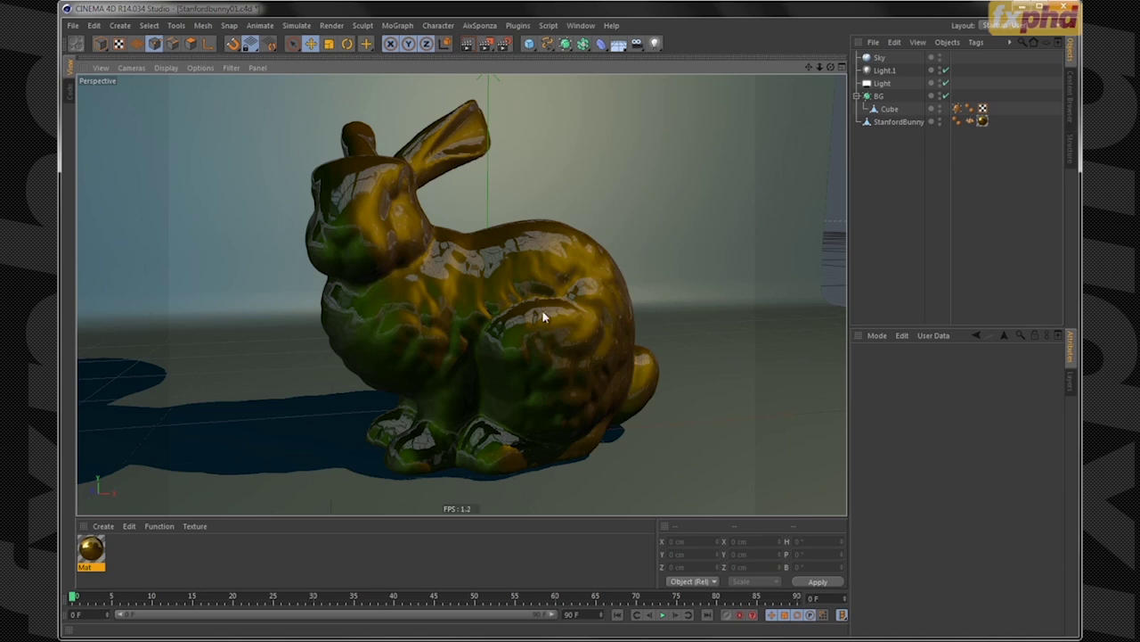
{"action": "left_click_drag", "start_coordinate": [543, 316], "coordinate": [395, 269], "text": "alt"}
{"action": "scroll", "coordinate": [515, 230], "scroll_direction": "up", "scroll_amount": 5}
Select StanfordBunny to show its triangle wireframe, orbit in close, then zoom back out
{"action": "scroll", "coordinate": [499, 254], "scroll_direction": "down", "scroll_amount": 5}
{"action": "scroll", "coordinate": [391, 269], "scroll_direction": "up", "scroll_amount": 2}
{"action": "left_click", "coordinate": [900, 121]}
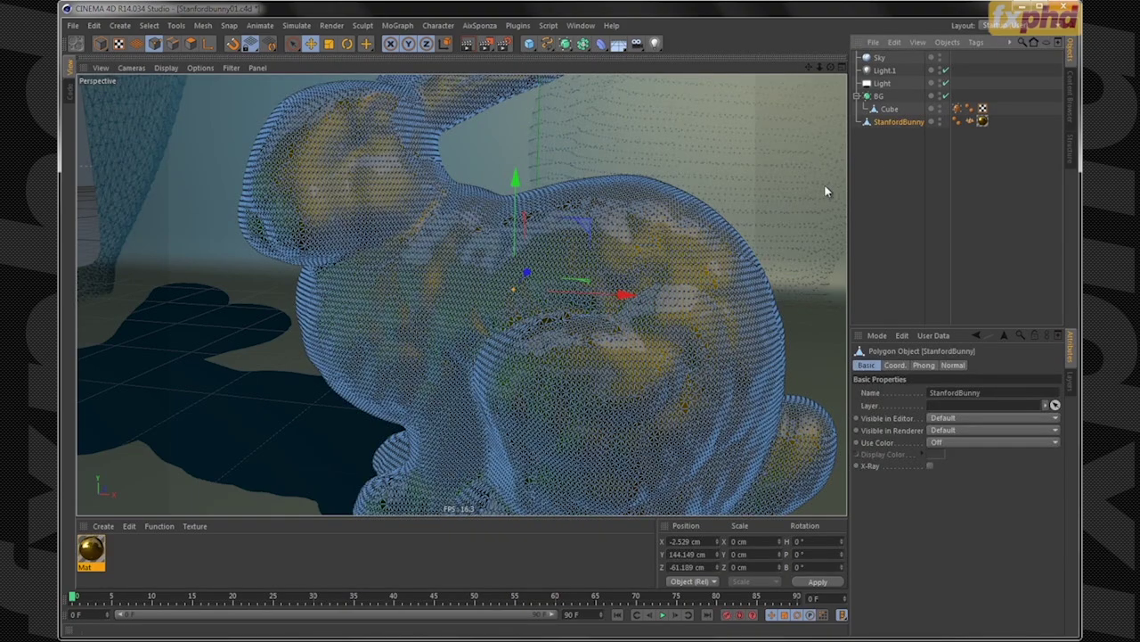
{"action": "scroll", "coordinate": [545, 339], "scroll_direction": "up", "scroll_amount": 5}
{"action": "left_click_drag", "start_coordinate": [544, 269], "coordinate": [672, 313], "text": "alt"}
{"action": "scroll", "coordinate": [499, 362], "scroll_direction": "down", "scroll_amount": 10}
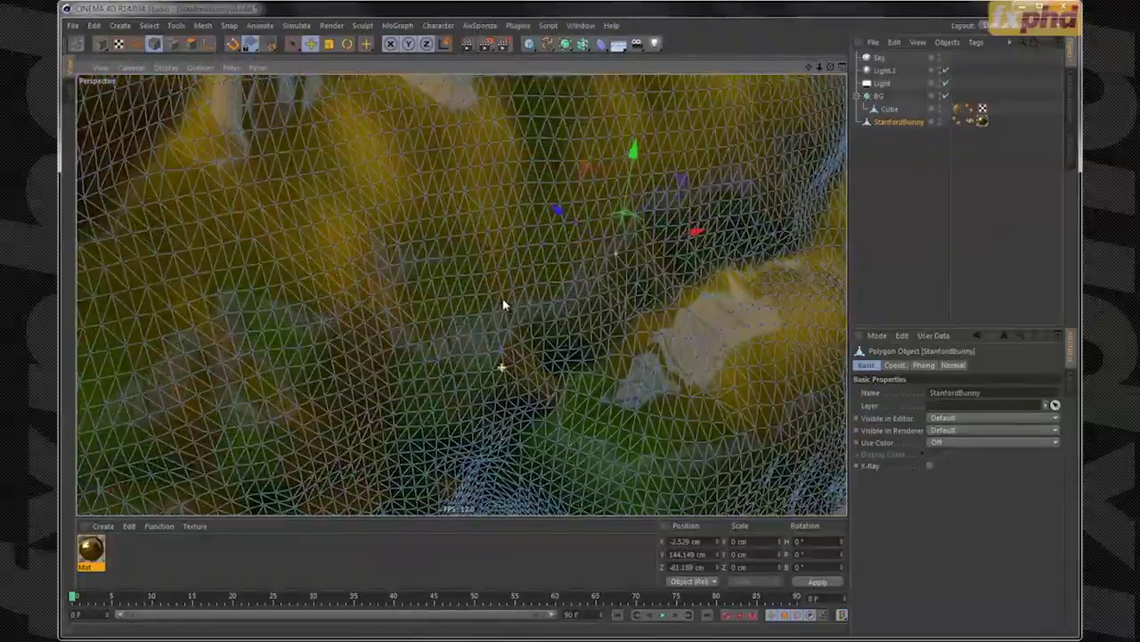
{"action": "scroll", "coordinate": [485, 359], "scroll_direction": "down", "scroll_amount": 10}
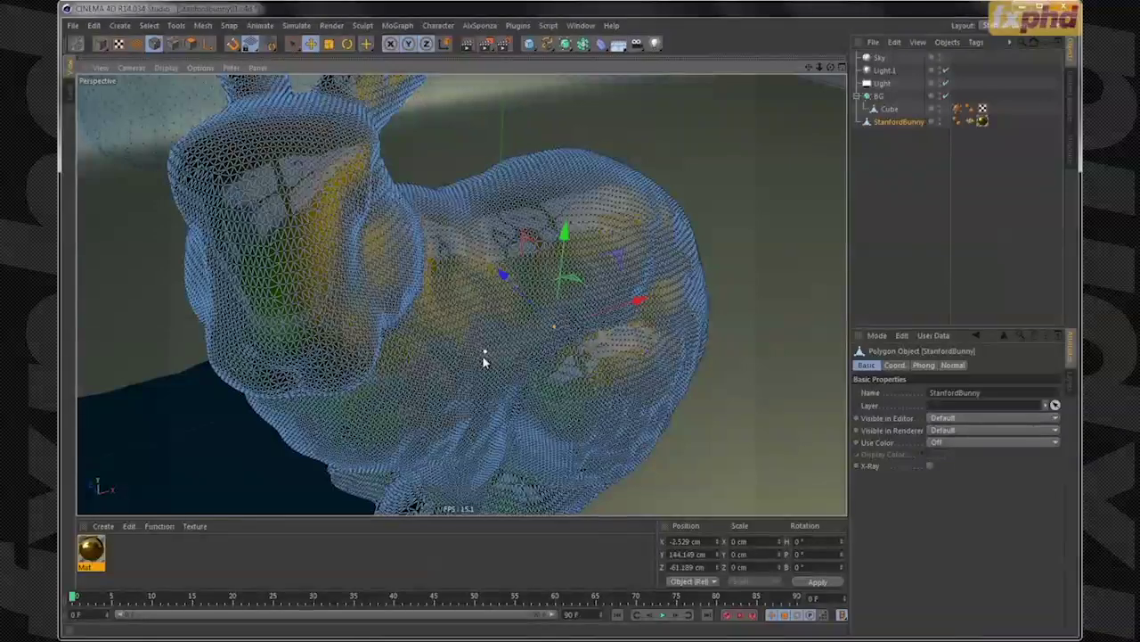
{"action": "scroll", "coordinate": [463, 341], "scroll_direction": "down", "scroll_amount": 2}
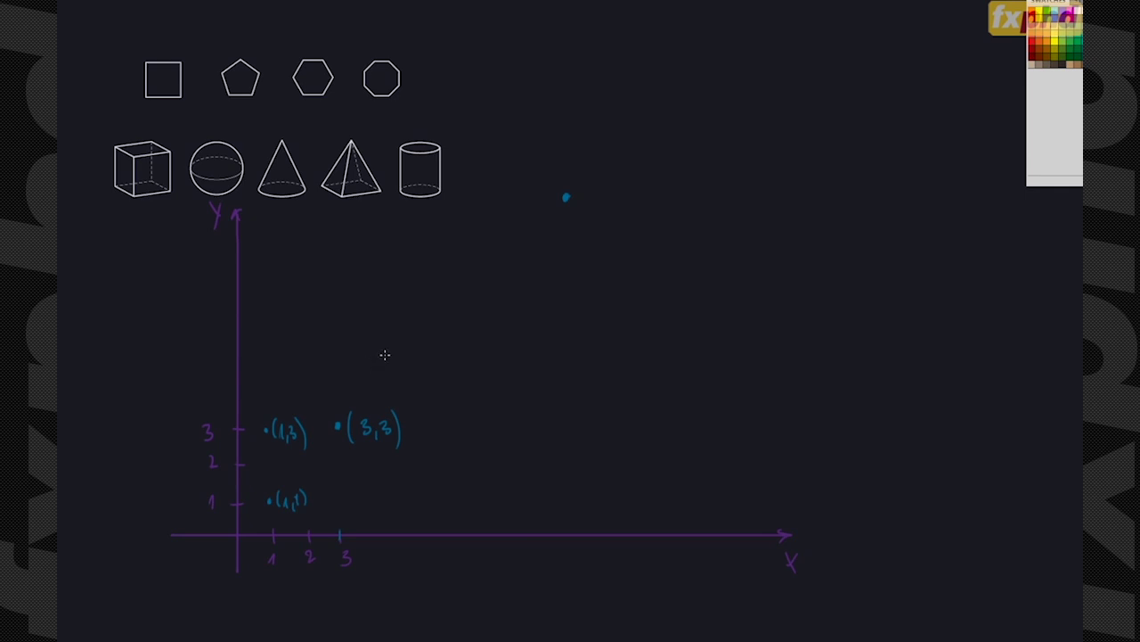
Dot a curve rising up and to the right beside the graph
{"action": "left_click", "coordinate": [464, 329]}
{"action": "left_click", "coordinate": [475, 318]}
{"action": "left_click", "coordinate": [490, 308]}
{"action": "left_click", "coordinate": [509, 304]}
{"action": "left_click", "coordinate": [535, 300]}
{"action": "left_click", "coordinate": [558, 299]}
{"action": "left_click", "coordinate": [579, 290]}
{"action": "left_click", "coordinate": [589, 282]}
{"action": "left_click", "coordinate": [602, 267]}
{"action": "left_click", "coordinate": [608, 254]}
{"action": "left_click", "coordinate": [541, 300]}
{"action": "left_click", "coordinate": [573, 294]}
Dot a square below the curve and a circle to its right
{"action": "left_click", "coordinate": [628, 390]}
{"action": "mouse_move", "coordinate": [552, 450]}
{"action": "left_mouse_down"}
{"action": "mouse_move", "coordinate": [628, 440]}
{"action": "mouse_move", "coordinate": [629, 401]}
{"action": "mouse_move", "coordinate": [553, 449]}
{"action": "mouse_move", "coordinate": [553, 386]}
{"action": "mouse_move", "coordinate": [628, 387]}
{"action": "left_mouse_up"}
{"action": "mouse_move", "coordinate": [647, 298]}
{"action": "left_mouse_down"}
{"action": "mouse_move", "coordinate": [647, 344]}
{"action": "mouse_move", "coordinate": [683, 356]}
{"action": "mouse_move", "coordinate": [713, 321]}
{"action": "mouse_move", "coordinate": [704, 291]}
{"action": "mouse_move", "coordinate": [670, 285]}
{"action": "mouse_move", "coordinate": [648, 301]}
{"action": "left_mouse_up"}
Point an arrow at the square labelled (x,y), then clear the board
{"action": "mouse_move", "coordinate": [558, 373]}
{"action": "left_mouse_down"}
{"action": "mouse_move", "coordinate": [565, 358]}
{"action": "mouse_move", "coordinate": [554, 377]}
{"action": "left_mouse_up"}
{"action": "mouse_move", "coordinate": [575, 337]}
{"action": "left_mouse_down"}
{"action": "mouse_move", "coordinate": [571, 358]}
{"action": "mouse_move", "coordinate": [588, 360]}
{"action": "left_mouse_up"}
{"action": "left_click_drag", "start_coordinate": [595, 342], "coordinate": [598, 361]}
{"action": "left_click_drag", "start_coordinate": [609, 329], "coordinate": [613, 354]}
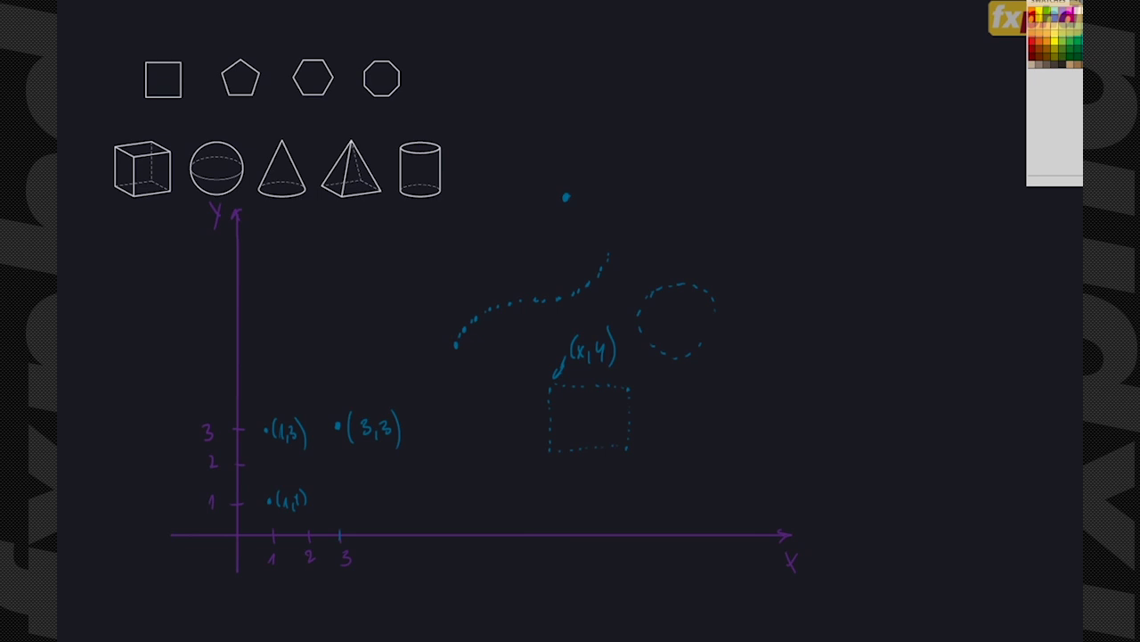
{"action": "key", "text": "e"}
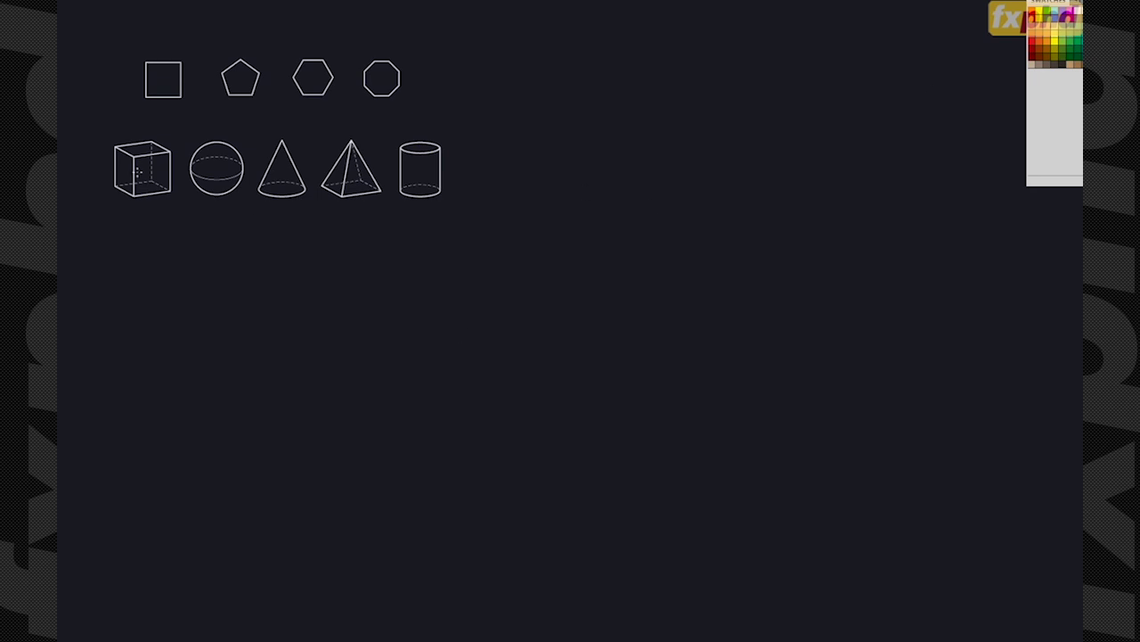
Draw a long blue up-right arrow with a tail tick and a bracket along it
{"action": "mouse_move", "coordinate": [397, 357]}
{"action": "left_mouse_down"}
{"action": "mouse_move", "coordinate": [579, 188]}
{"action": "mouse_move", "coordinate": [579, 203]}
{"action": "left_mouse_up"}
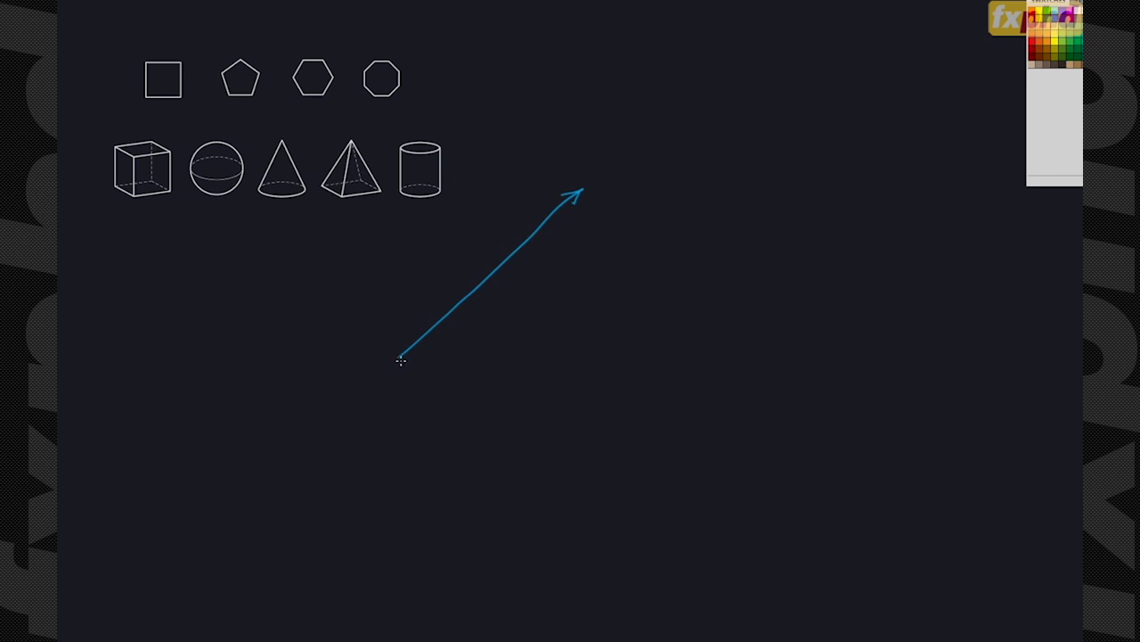
{"action": "left_click_drag", "start_coordinate": [392, 349], "coordinate": [404, 364]}
{"action": "left_click_drag", "start_coordinate": [573, 187], "coordinate": [585, 190]}
{"action": "mouse_move", "coordinate": [394, 352]}
{"action": "left_mouse_down"}
{"action": "mouse_move", "coordinate": [398, 310]}
{"action": "mouse_move", "coordinate": [476, 228]}
{"action": "mouse_move", "coordinate": [565, 182]}
{"action": "left_mouse_up"}
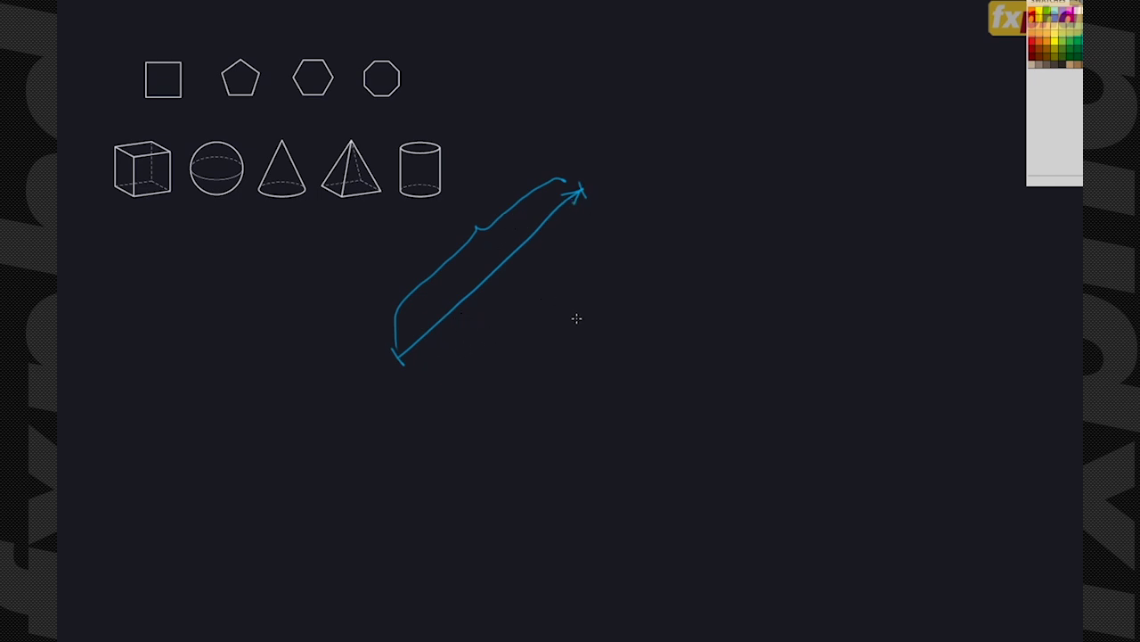
Draw three more parallel arrows, then clear all the arrows off the board
{"action": "mouse_move", "coordinate": [554, 365]}
{"action": "left_mouse_down"}
{"action": "mouse_move", "coordinate": [651, 261]}
{"action": "mouse_move", "coordinate": [647, 272]}
{"action": "left_mouse_up"}
{"action": "mouse_move", "coordinate": [703, 323]}
{"action": "left_mouse_down"}
{"action": "mouse_move", "coordinate": [772, 241]}
{"action": "mouse_move", "coordinate": [770, 252]}
{"action": "left_mouse_up"}
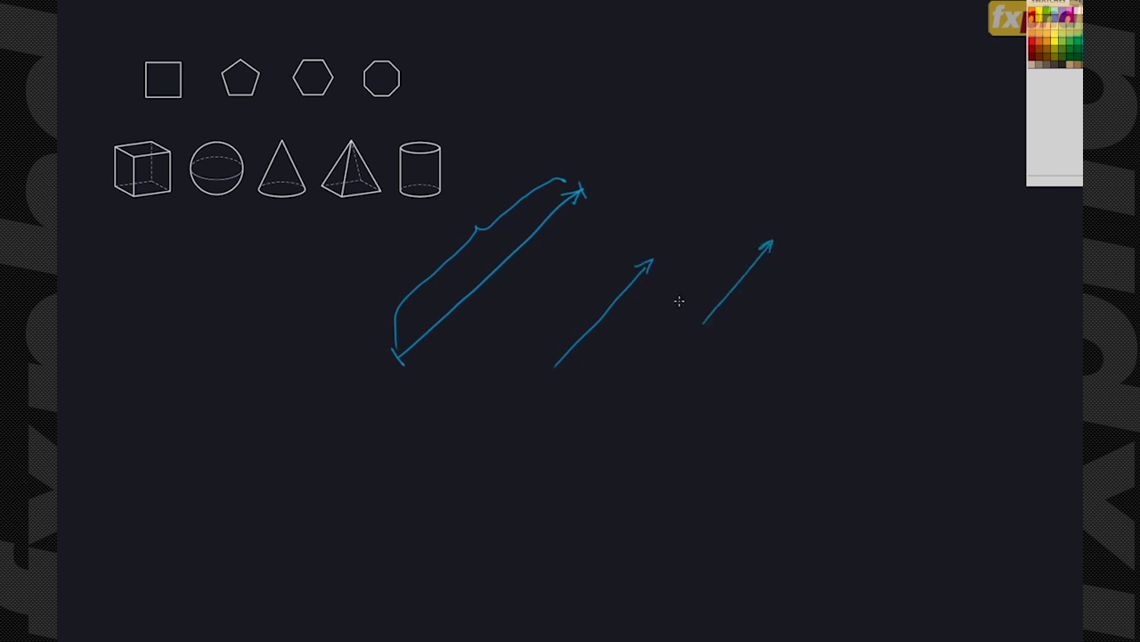
{"action": "mouse_move", "coordinate": [283, 385]}
{"action": "left_mouse_down"}
{"action": "mouse_move", "coordinate": [344, 334]}
{"action": "mouse_move", "coordinate": [331, 341]}
{"action": "left_mouse_up"}
{"action": "key", "text": "e"}
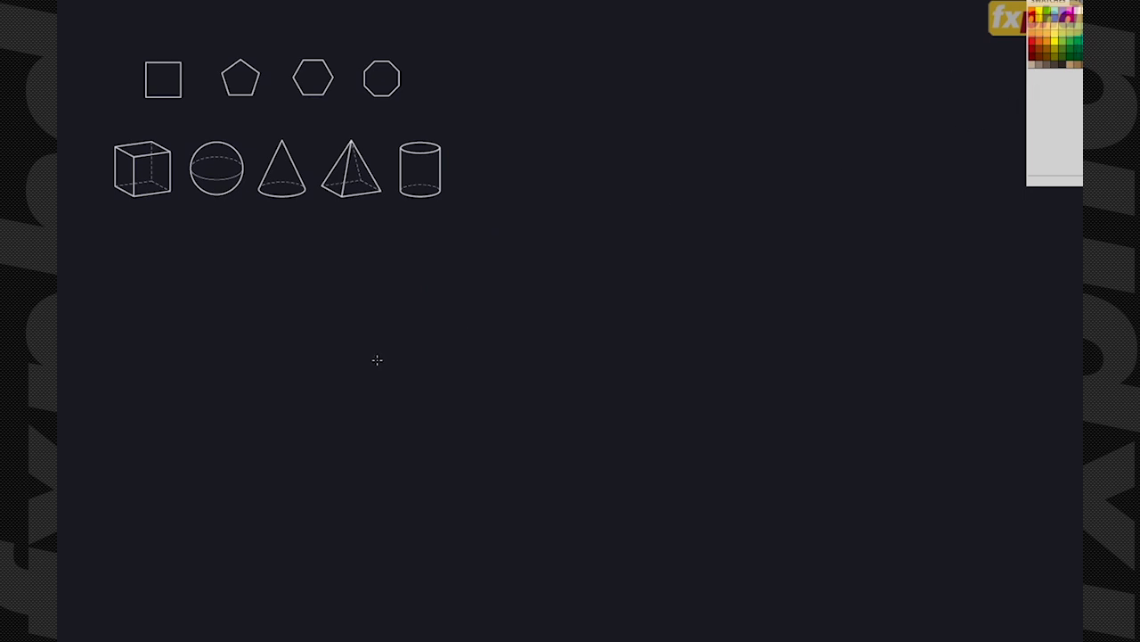
Draw a teal axis with tick marks, then the vector from the origin to (4,4) with an arrowhead
{"action": "mouse_move", "coordinate": [249, 259]}
{"action": "left_mouse_down"}
{"action": "mouse_move", "coordinate": [241, 557]}
{"action": "mouse_move", "coordinate": [236, 549]}
{"action": "mouse_move", "coordinate": [343, 566]}
{"action": "mouse_move", "coordinate": [638, 554]}
{"action": "left_mouse_up"}
{"action": "left_click_drag", "start_coordinate": [281, 553], "coordinate": [363, 561]}
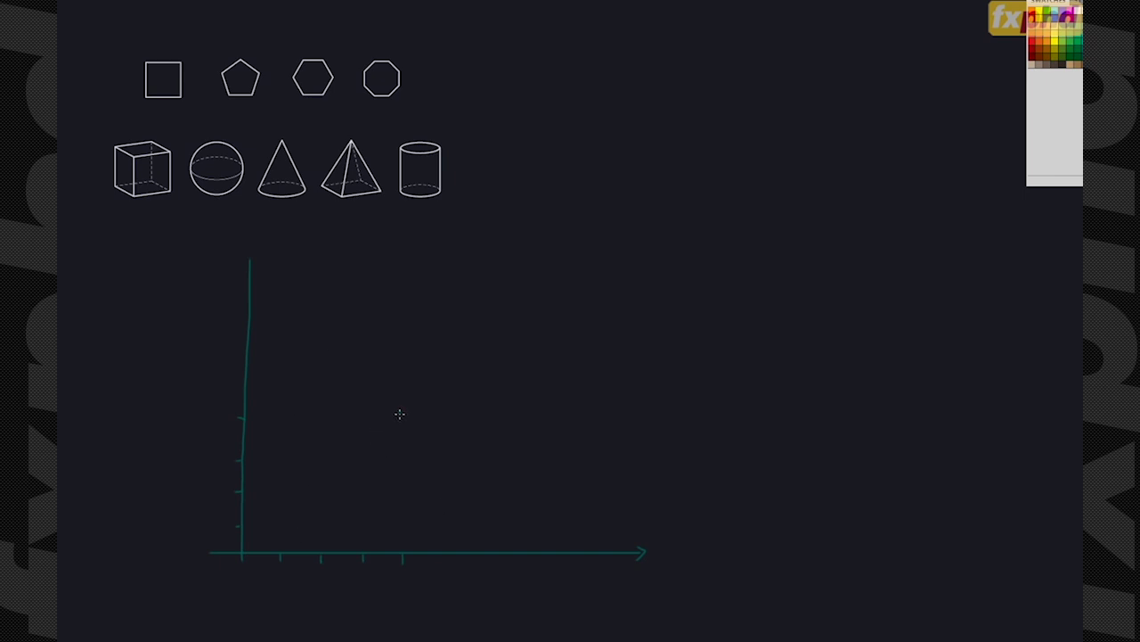
{"action": "mouse_move", "coordinate": [413, 408]}
{"action": "left_mouse_down"}
{"action": "mouse_move", "coordinate": [413, 419]}
{"action": "mouse_move", "coordinate": [451, 400]}
{"action": "mouse_move", "coordinate": [462, 431]}
{"action": "left_mouse_up"}
{"action": "left_click_drag", "start_coordinate": [244, 549], "coordinate": [401, 413]}
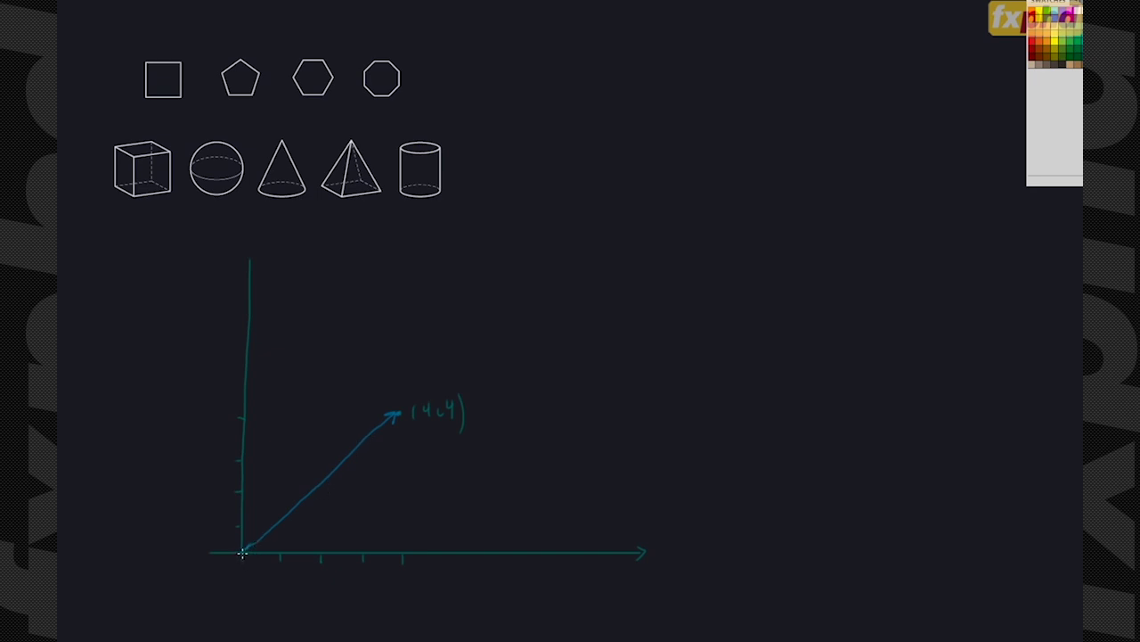
{"action": "left_click_drag", "start_coordinate": [393, 414], "coordinate": [395, 411]}
Touch up the (4,4) label, mark the arrow as v, and write the letter a
{"action": "left_click_drag", "start_coordinate": [463, 415], "coordinate": [461, 428]}
{"action": "left_click_drag", "start_coordinate": [301, 450], "coordinate": [304, 461]}
{"action": "mouse_move", "coordinate": [570, 165]}
{"action": "left_mouse_down"}
{"action": "mouse_move", "coordinate": [576, 175]}
{"action": "mouse_move", "coordinate": [639, 163]}
{"action": "mouse_move", "coordinate": [643, 151]}
{"action": "left_mouse_up"}
Handwrite (4,4) + (2,8) and, beneath it, v + w
{"action": "mouse_move", "coordinate": [596, 220]}
{"action": "left_mouse_down"}
{"action": "mouse_move", "coordinate": [623, 220]}
{"action": "mouse_move", "coordinate": [588, 243]}
{"action": "left_mouse_up"}
{"action": "mouse_move", "coordinate": [626, 212]}
{"action": "left_mouse_down"}
{"action": "mouse_move", "coordinate": [631, 239]}
{"action": "mouse_move", "coordinate": [668, 240]}
{"action": "left_mouse_up"}
{"action": "mouse_move", "coordinate": [685, 223]}
{"action": "left_mouse_down"}
{"action": "mouse_move", "coordinate": [716, 216]}
{"action": "mouse_move", "coordinate": [729, 240]}
{"action": "left_mouse_up"}
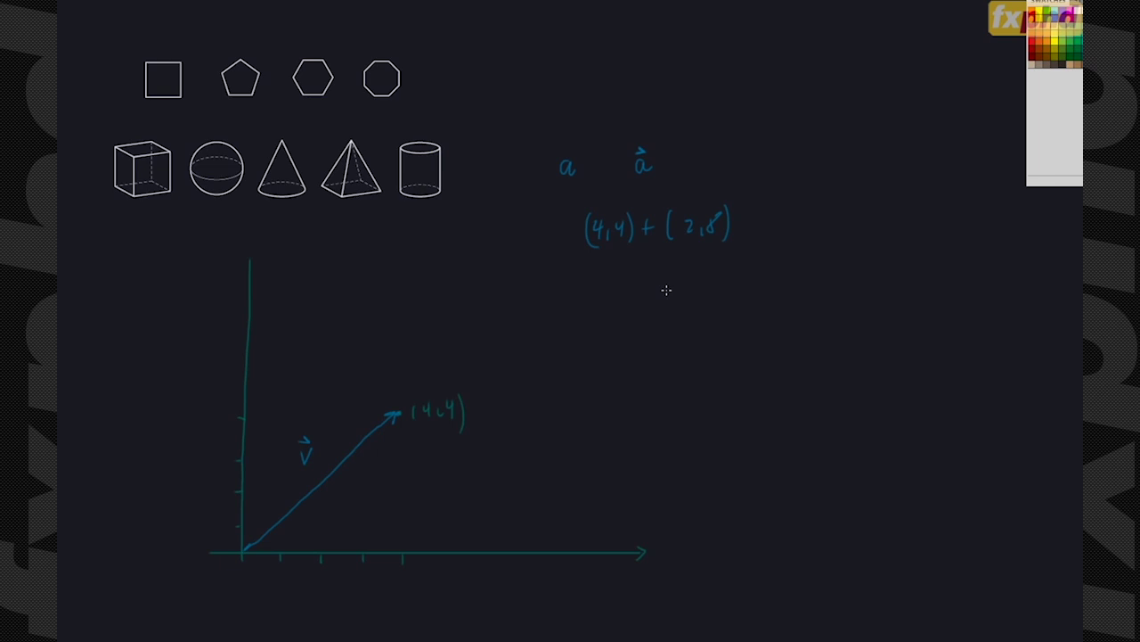
{"action": "left_click_drag", "start_coordinate": [604, 273], "coordinate": [653, 278]}
{"action": "mouse_move", "coordinate": [646, 272]}
{"action": "left_mouse_down"}
{"action": "mouse_move", "coordinate": [647, 287]}
{"action": "mouse_move", "coordinate": [678, 284]}
{"action": "mouse_move", "coordinate": [682, 264]}
{"action": "left_mouse_up"}
{"action": "left_click_drag", "start_coordinate": [679, 260], "coordinate": [682, 266]}
Draw two parallel copies of vector v, lower right and above the first, each labelled v
{"action": "left_click_drag", "start_coordinate": [504, 501], "coordinate": [625, 358]}
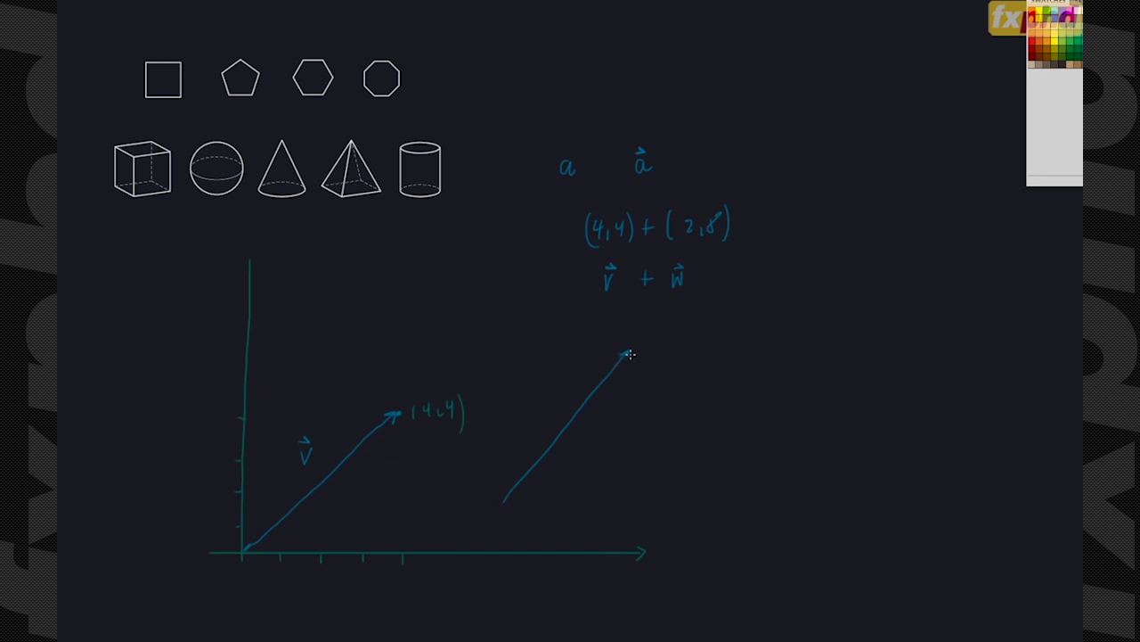
{"action": "left_click_drag", "start_coordinate": [558, 403], "coordinate": [567, 392]}
{"action": "left_click_drag", "start_coordinate": [362, 365], "coordinate": [489, 238]}
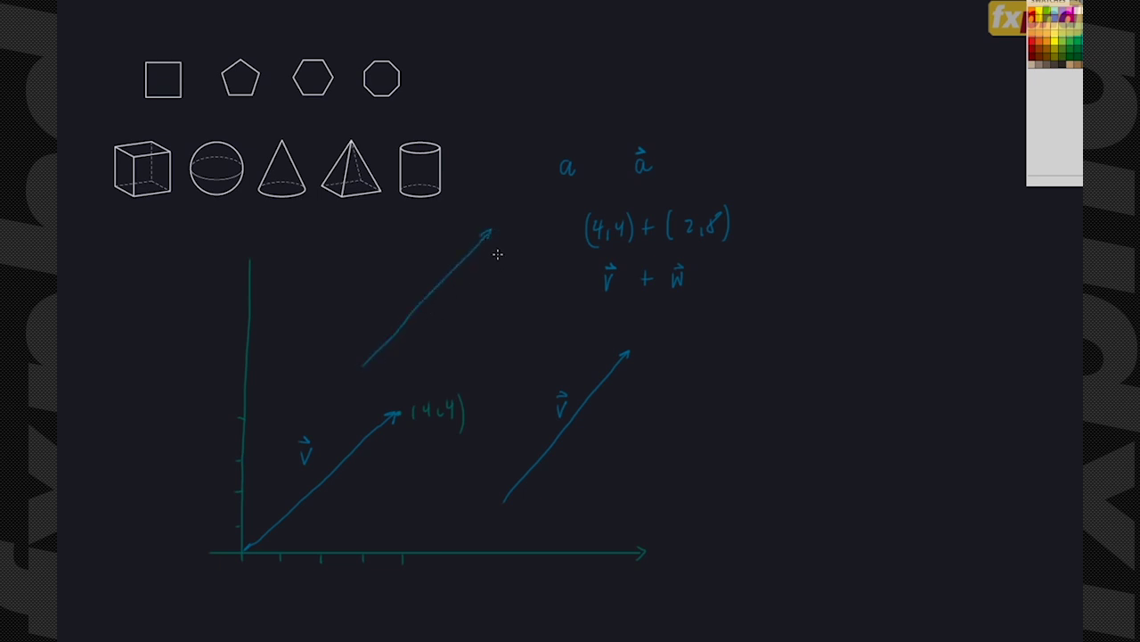
{"action": "left_click_drag", "start_coordinate": [417, 277], "coordinate": [426, 276]}
{"action": "left_click_drag", "start_coordinate": [418, 274], "coordinate": [425, 273]}
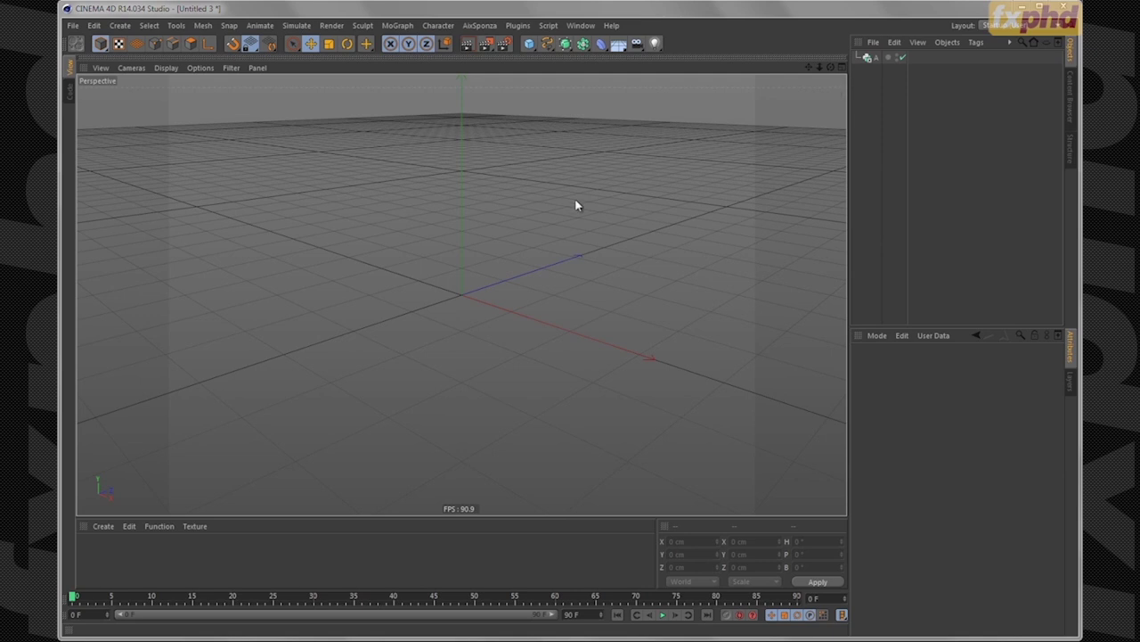
Add a Platonic icosahedron, make it editable in Points mode, zoom in, then select generator A
{"action": "left_click", "coordinate": [528, 43]}
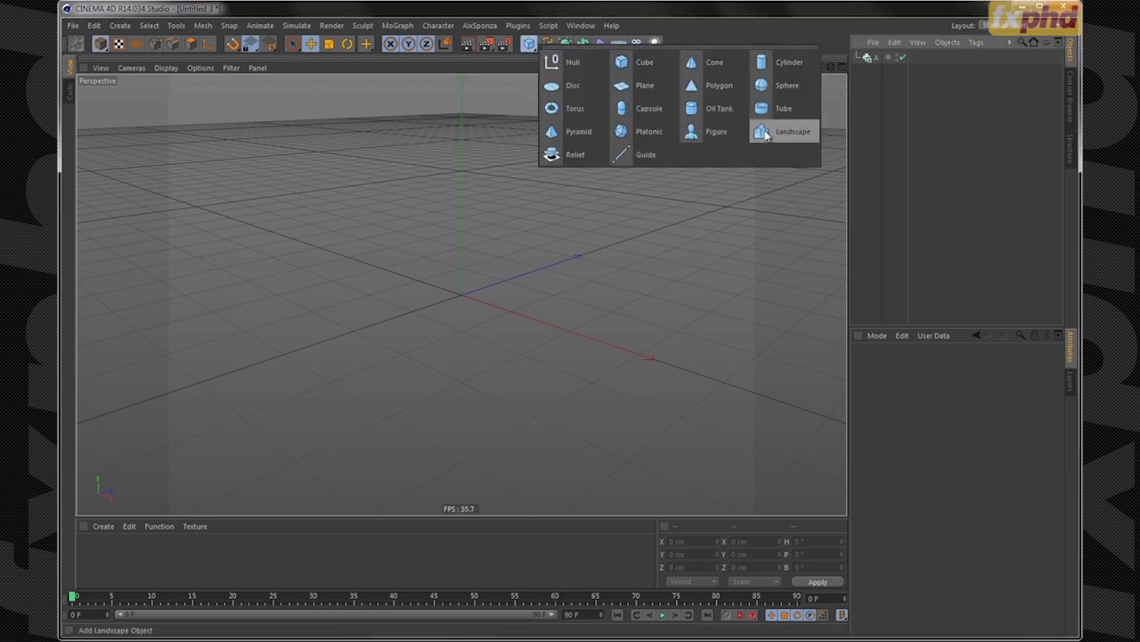
{"action": "left_click", "coordinate": [647, 132]}
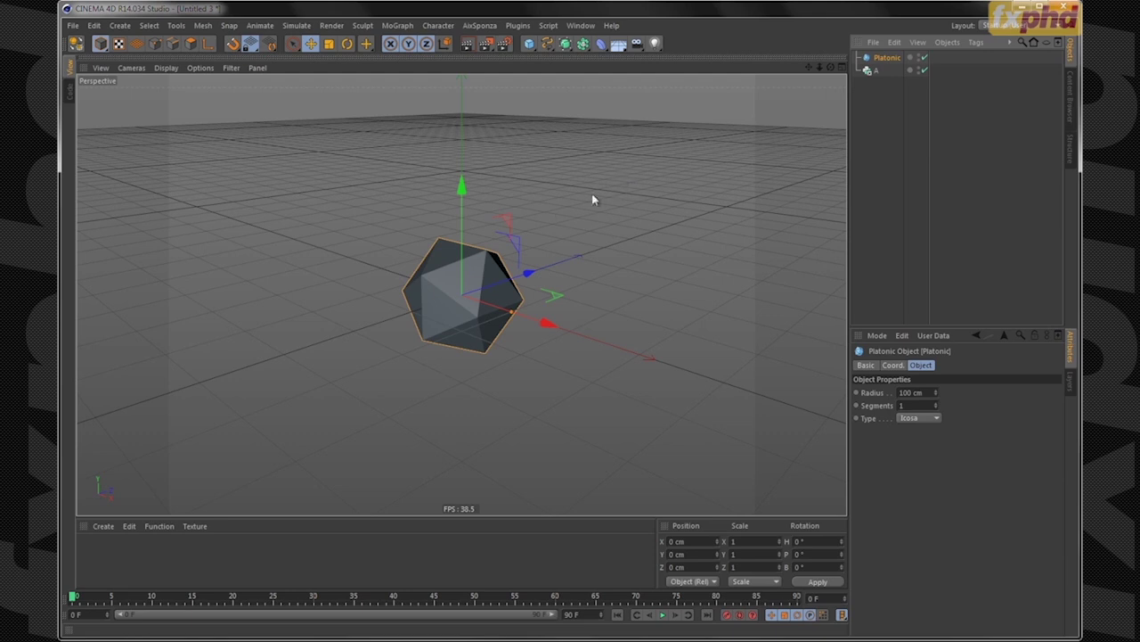
{"action": "left_click", "coordinate": [75, 43]}
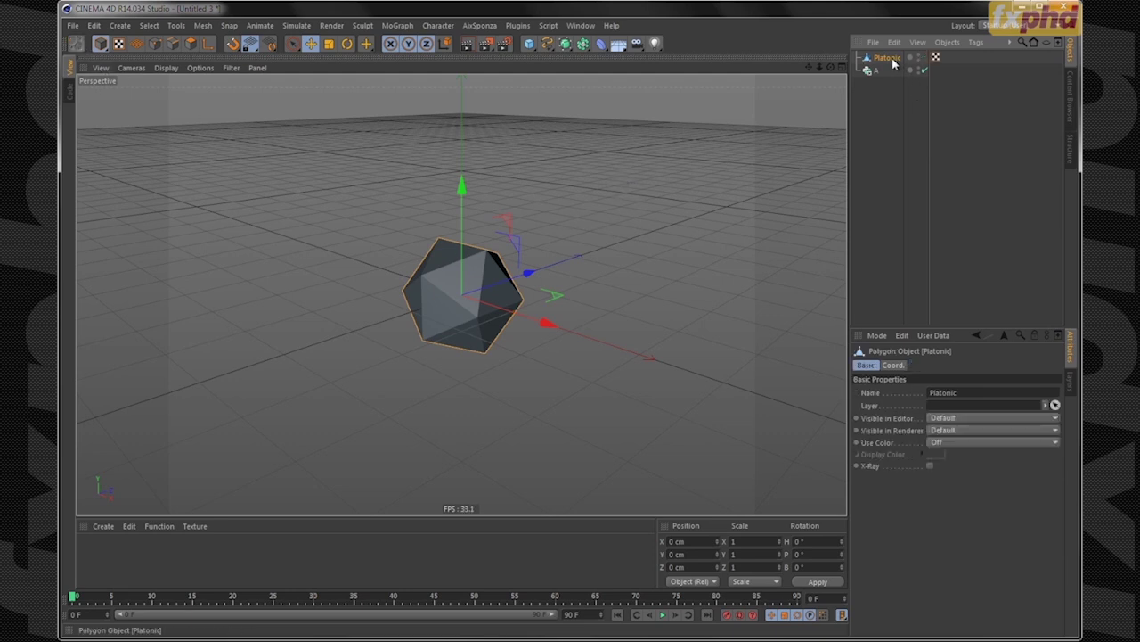
{"action": "left_click", "coordinate": [155, 43]}
{"action": "left_click_drag", "start_coordinate": [472, 330], "coordinate": [418, 374], "text": "alt"}
{"action": "right_click_drag", "start_coordinate": [418, 374], "coordinate": [529, 191], "text": "alt"}
{"action": "left_click_drag", "start_coordinate": [529, 191], "coordinate": [473, 314], "text": "alt"}
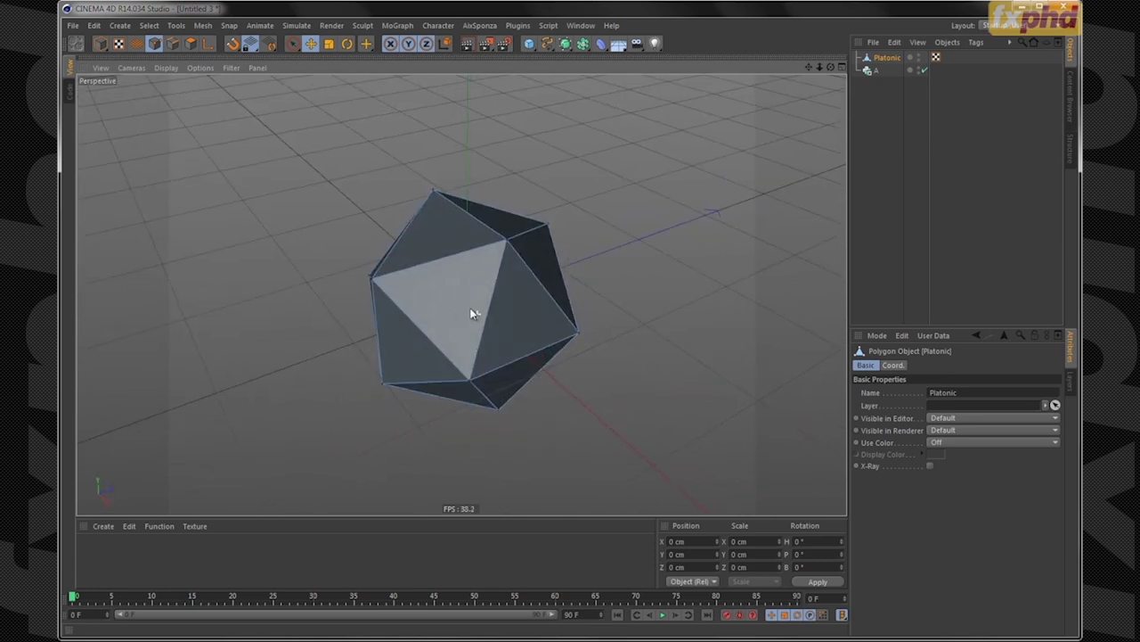
{"action": "left_click", "coordinate": [879, 71]}
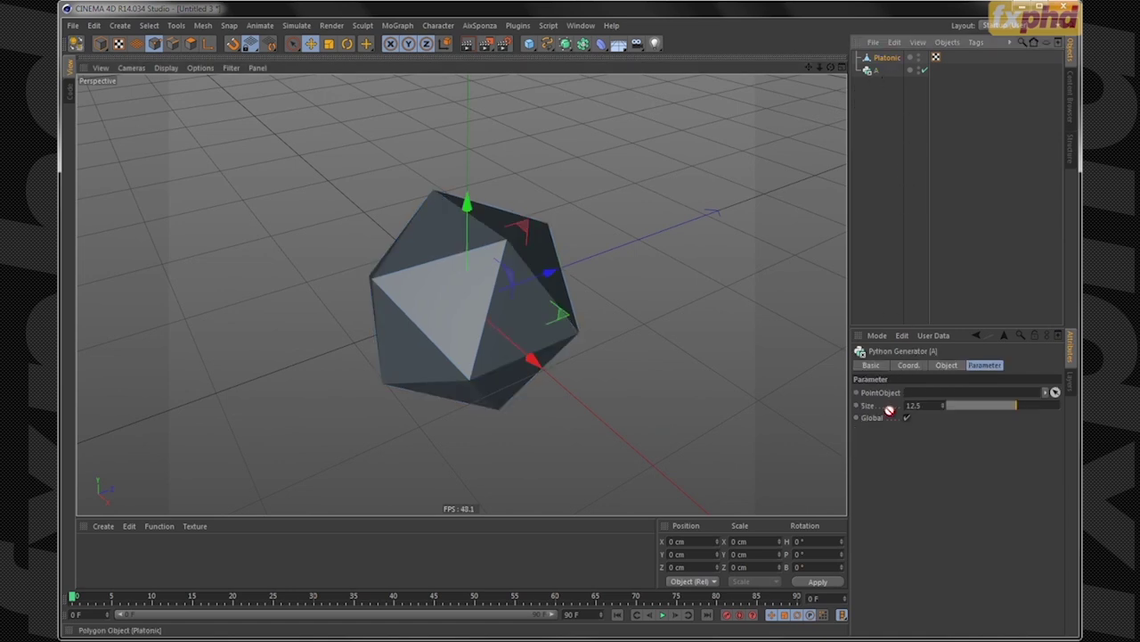
Give the Platonic a Display tag with Shading Mode overridden to Lines, then reselect the Platonic
{"action": "left_click", "coordinate": [888, 58]}
{"action": "left_click", "coordinate": [976, 43]}
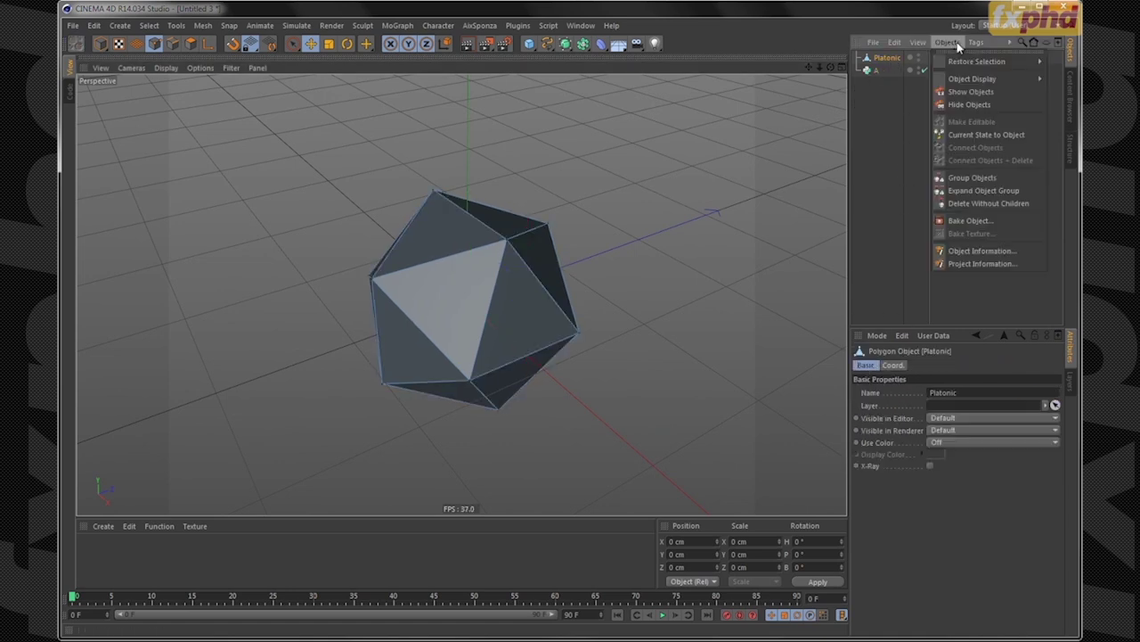
{"action": "mouse_move", "coordinate": [997, 61]}
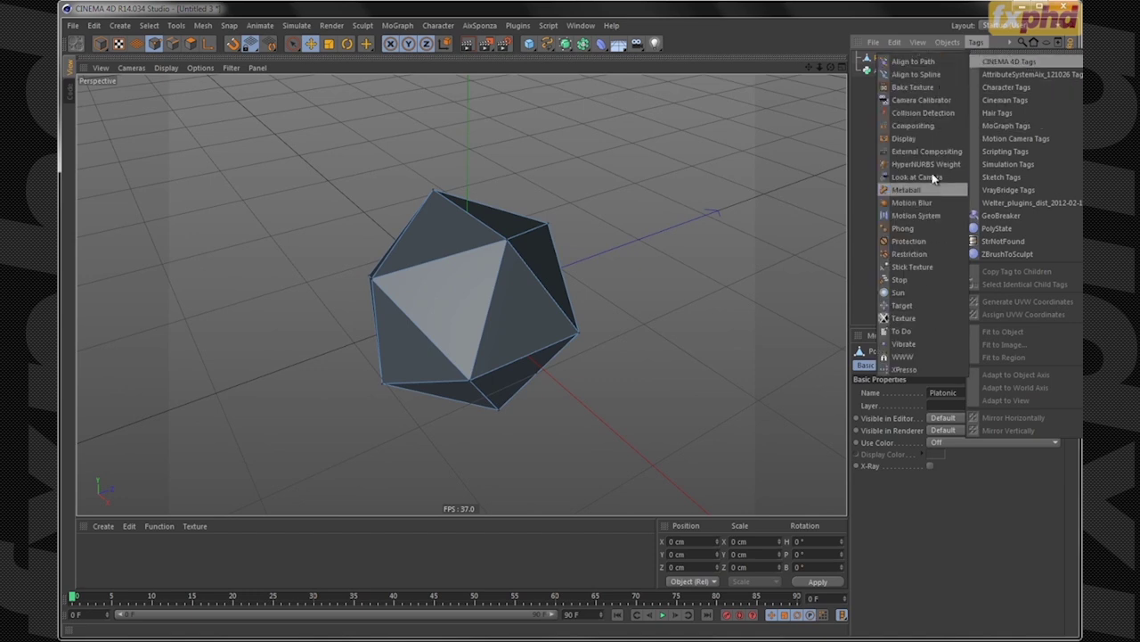
{"action": "left_click", "coordinate": [926, 139]}
{"action": "left_click", "coordinate": [881, 392]}
{"action": "left_click", "coordinate": [1007, 392]}
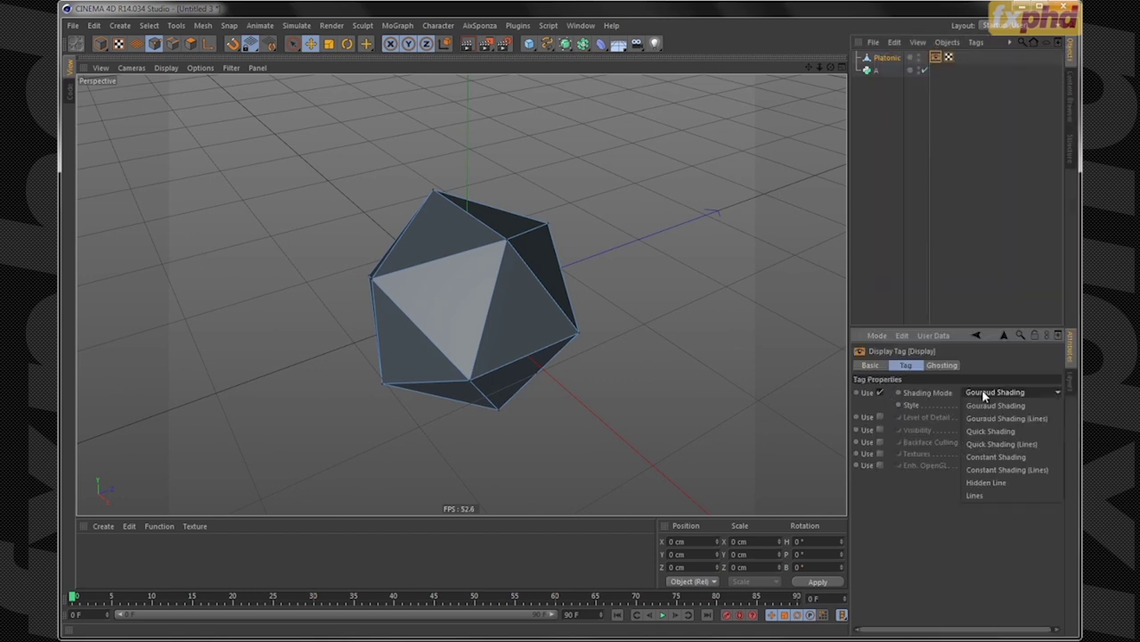
{"action": "left_click", "coordinate": [980, 496]}
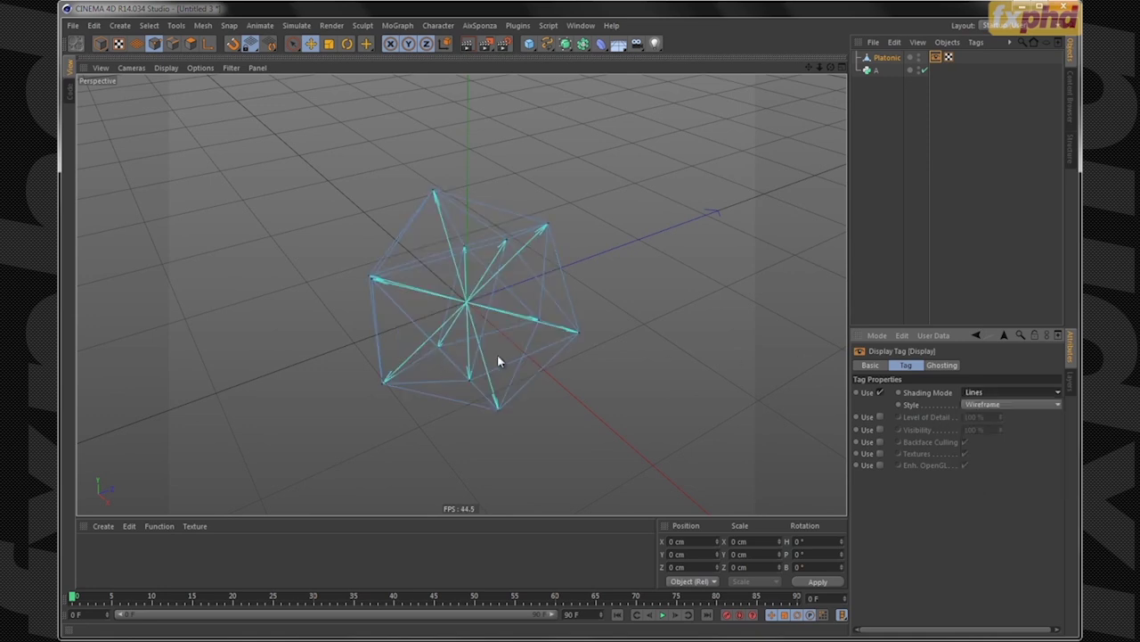
{"action": "left_click_drag", "start_coordinate": [475, 350], "coordinate": [429, 326], "text": "alt"}
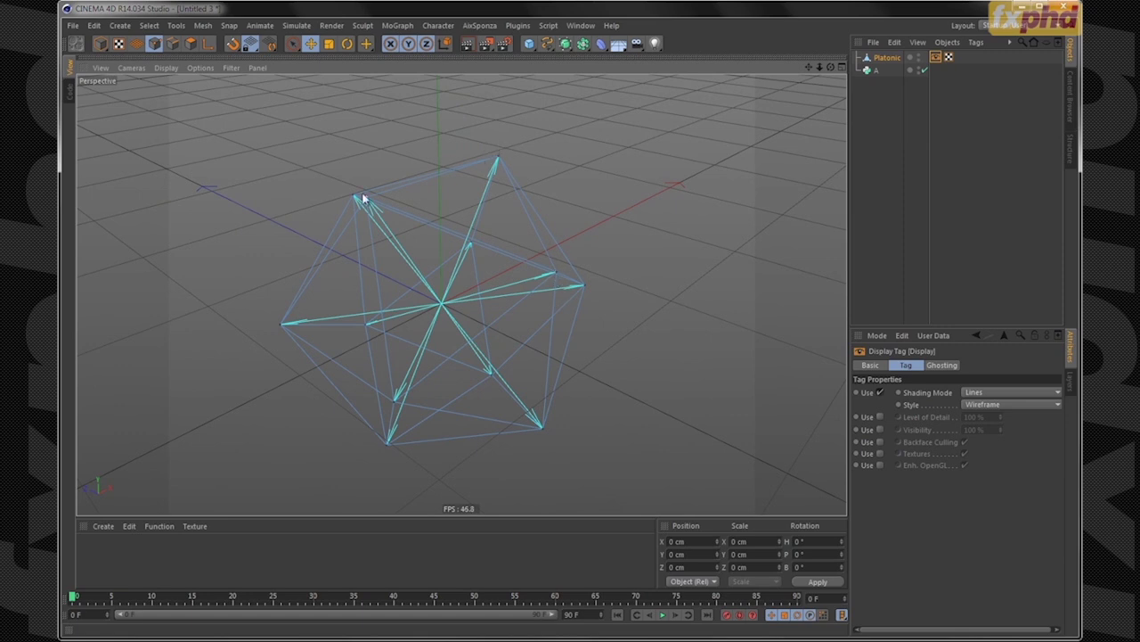
{"action": "left_click", "coordinate": [887, 57]}
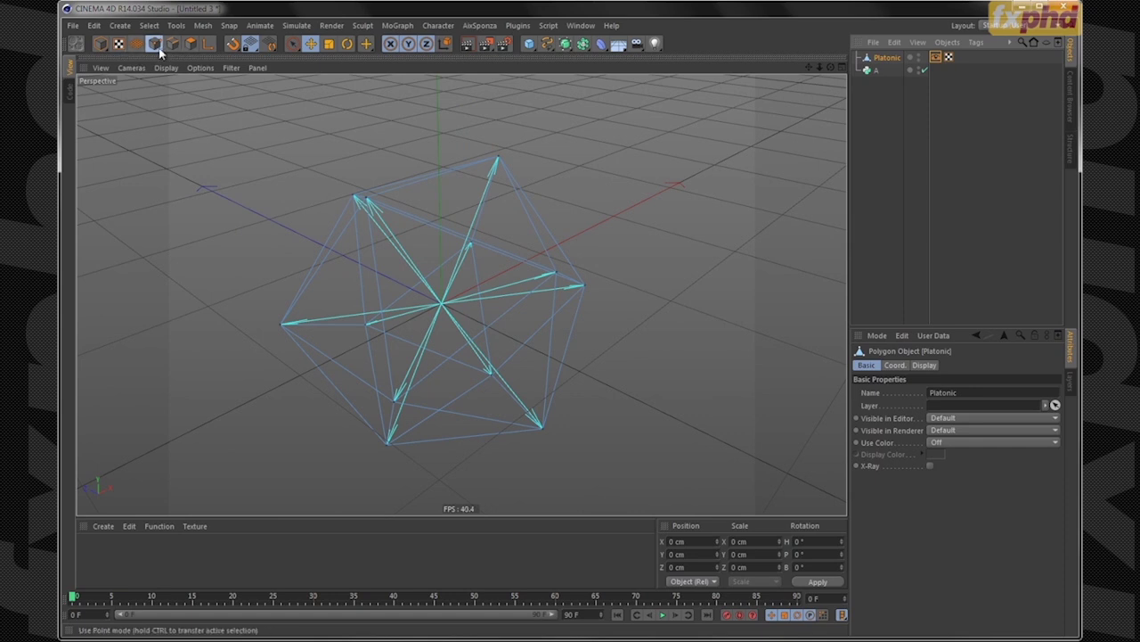
In Model mode move the Platonic right and up, then add a Sphere at the origin
{"action": "left_click", "coordinate": [101, 43]}
{"action": "left_click_drag", "start_coordinate": [514, 299], "coordinate": [725, 161]}
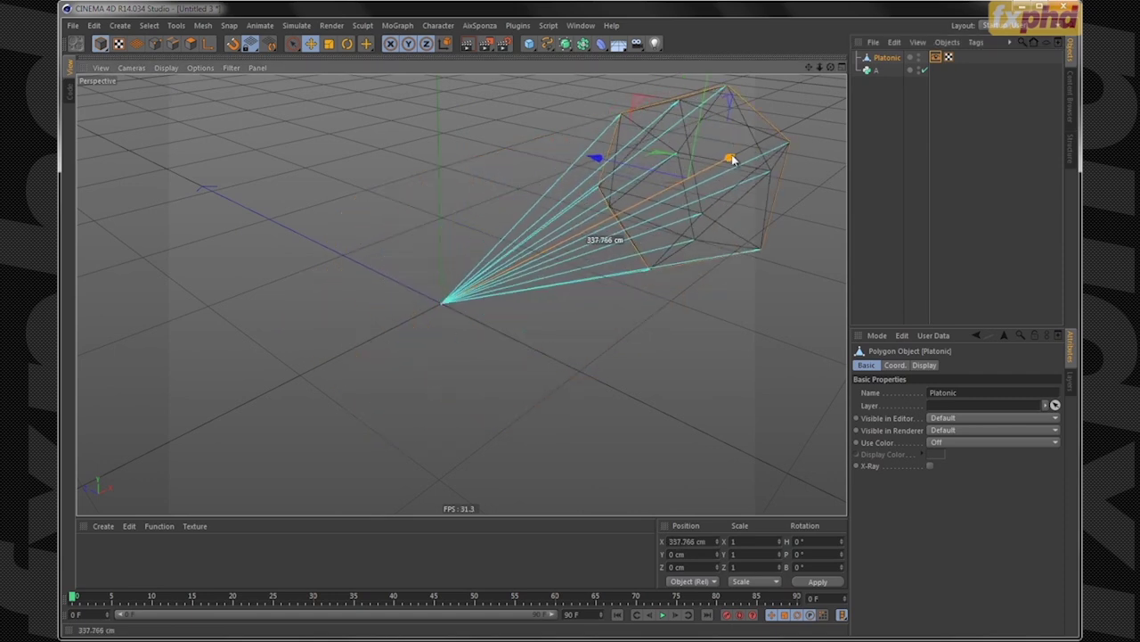
{"action": "left_click_drag", "start_coordinate": [621, 306], "coordinate": [418, 348], "text": "alt"}
{"action": "left_click_drag", "start_coordinate": [589, 201], "coordinate": [606, 89]}
{"action": "mouse_move", "coordinate": [554, 258]}
{"action": "left_mouse_down", "text": "alt"}
{"action": "mouse_move", "coordinate": [438, 273]}
{"action": "mouse_move", "coordinate": [615, 249]}
{"action": "mouse_move", "coordinate": [572, 268]}
{"action": "left_mouse_up", "text": "alt"}
{"action": "left_click_drag", "start_coordinate": [529, 49], "coordinate": [782, 83]}
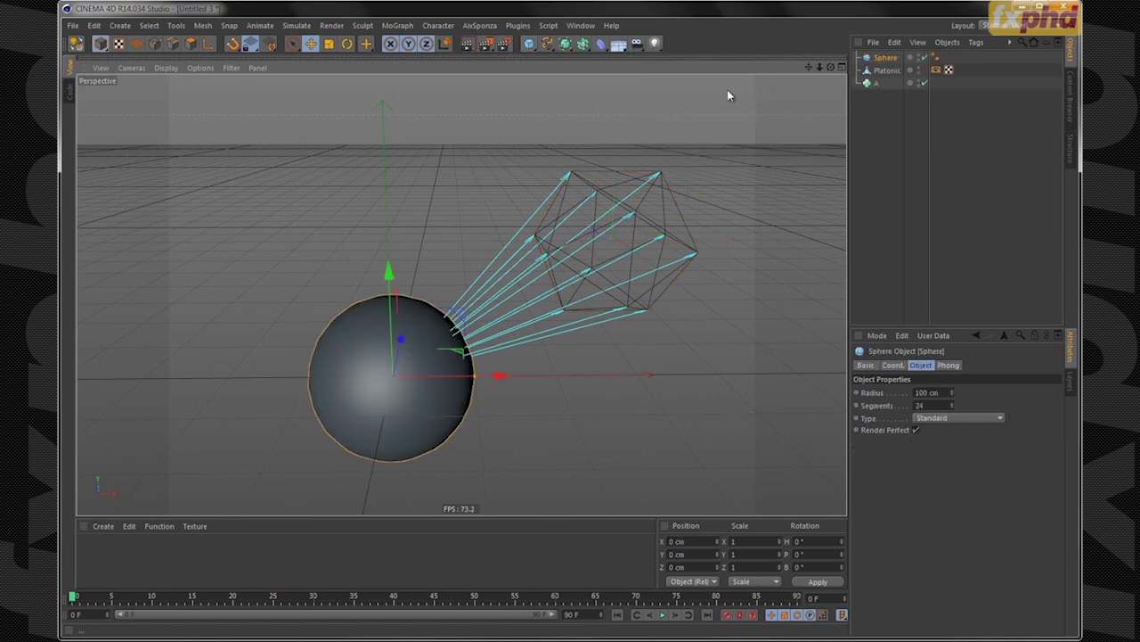
Make the Sphere editable and copy the Display tag onto it
{"action": "left_click", "coordinate": [76, 43]}
{"action": "left_click", "coordinate": [891, 83]}
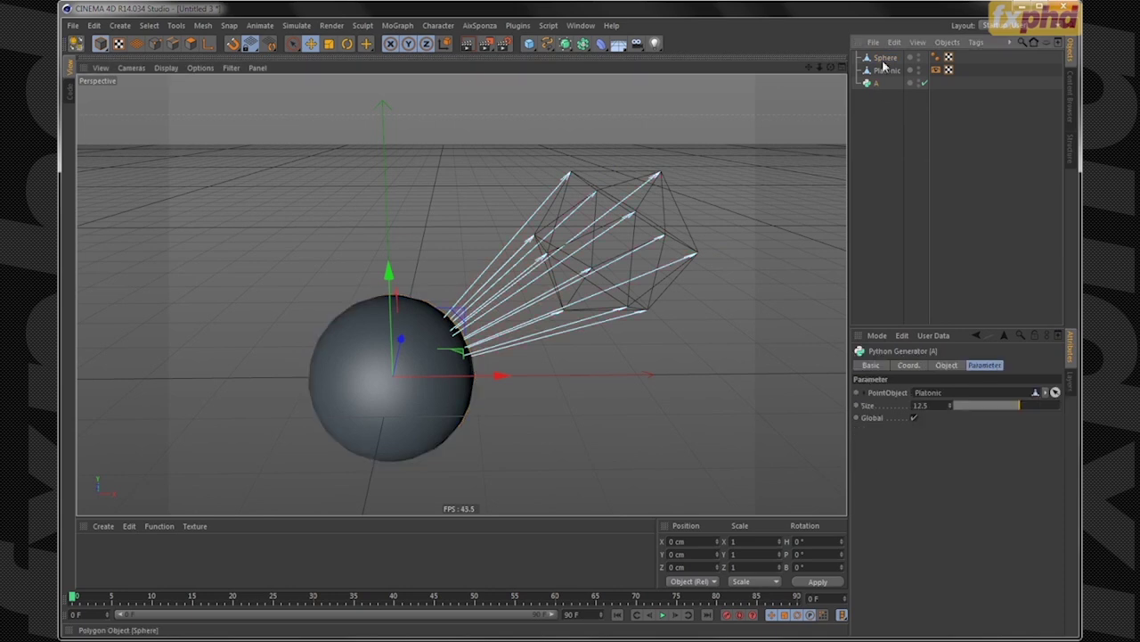
{"action": "left_click_drag", "start_coordinate": [937, 69], "coordinate": [949, 57], "text": "ctrl"}
{"action": "left_click", "coordinate": [921, 208]}
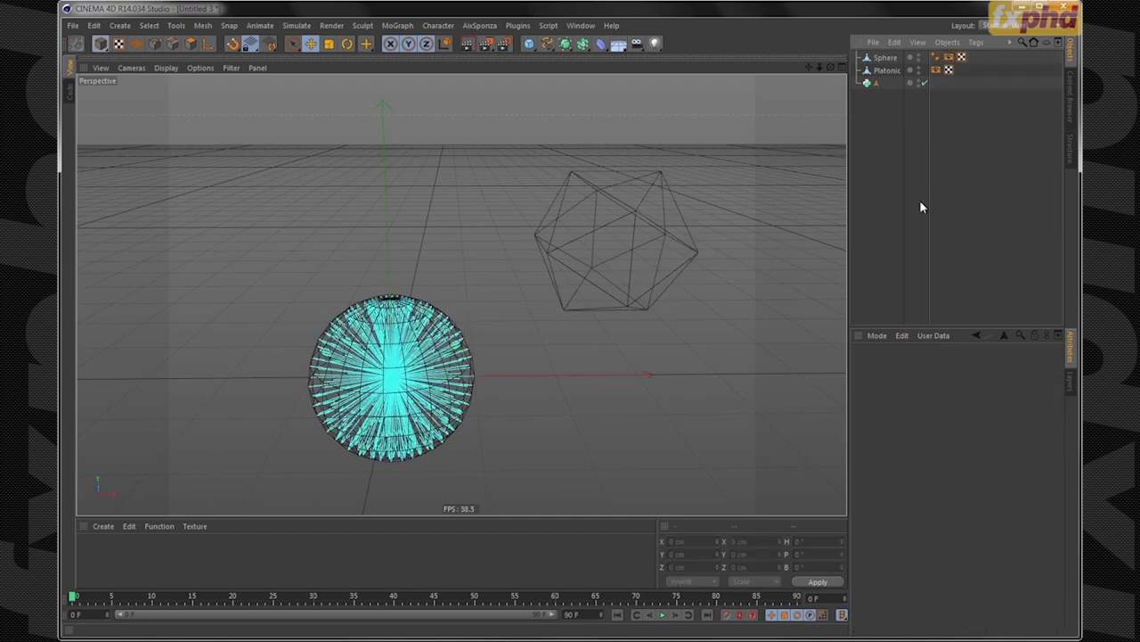
{"action": "left_click_drag", "start_coordinate": [425, 403], "coordinate": [472, 355], "text": "alt"}
Select the sphere in the viewport, then select generator A to view PointObject Sphere, Size 12.5
{"action": "left_click", "coordinate": [454, 339]}
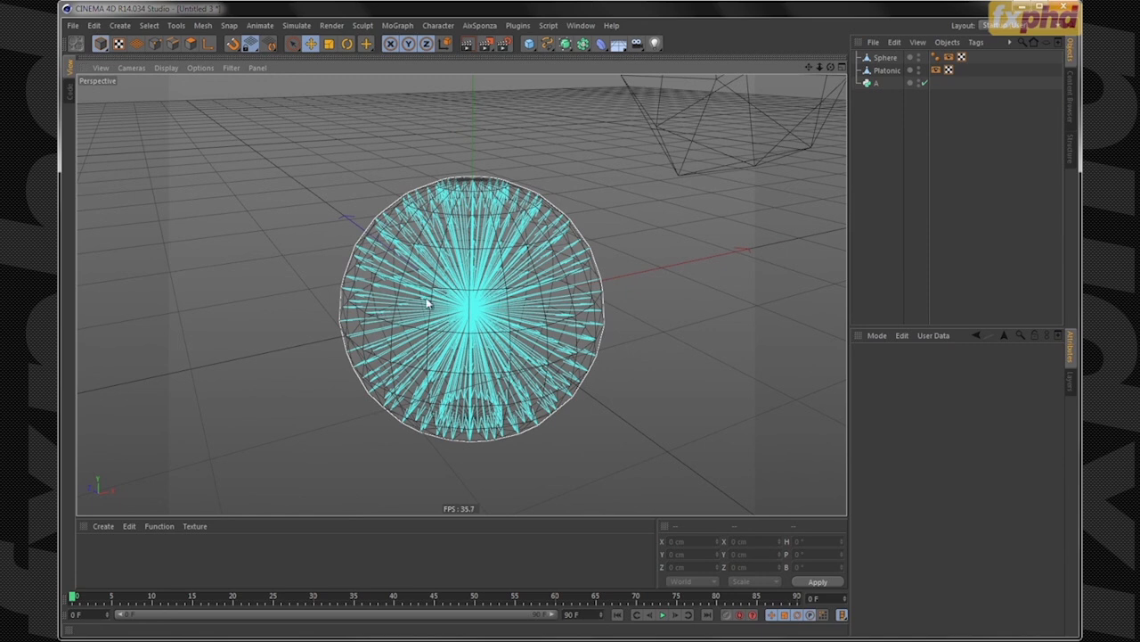
{"action": "left_click_drag", "start_coordinate": [421, 299], "coordinate": [495, 349], "text": "alt"}
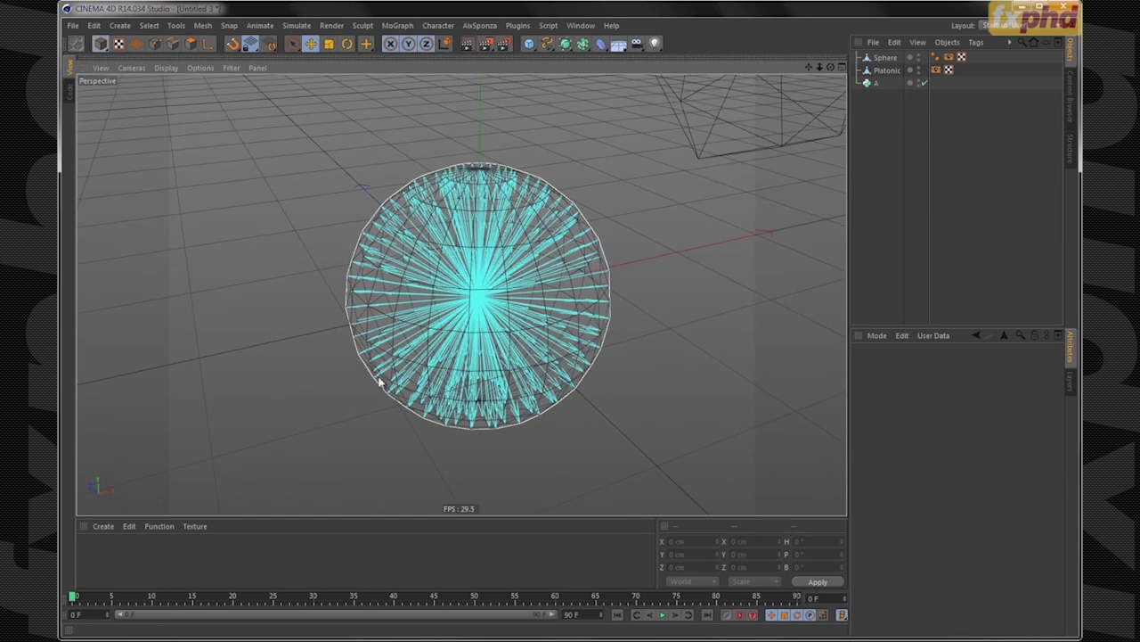
{"action": "left_click", "coordinate": [624, 255]}
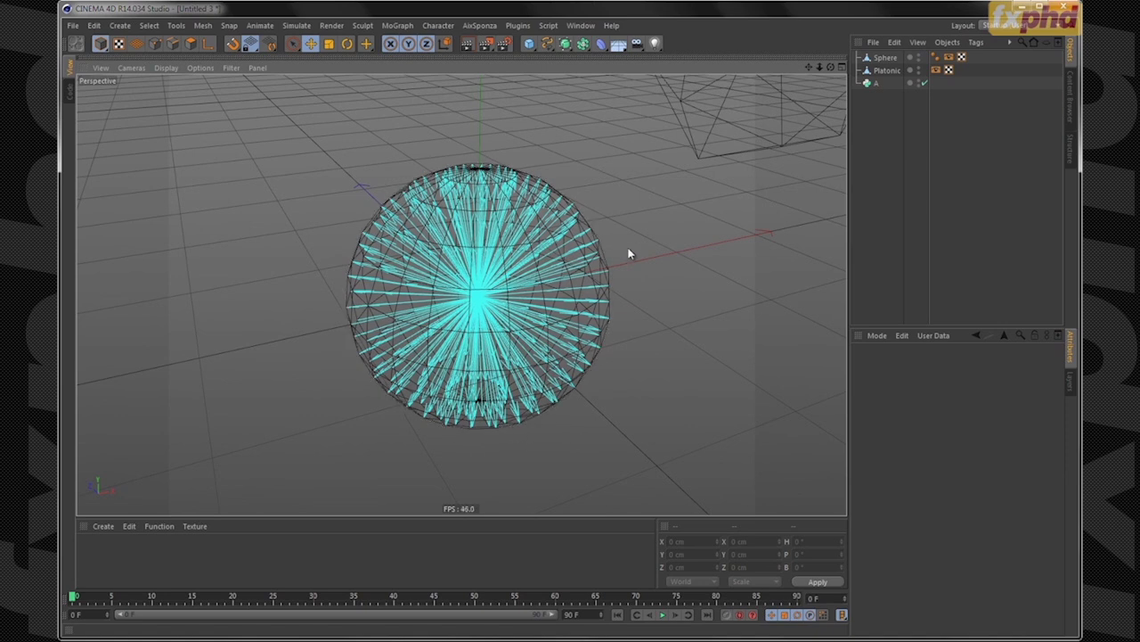
{"action": "left_click", "coordinate": [603, 310]}
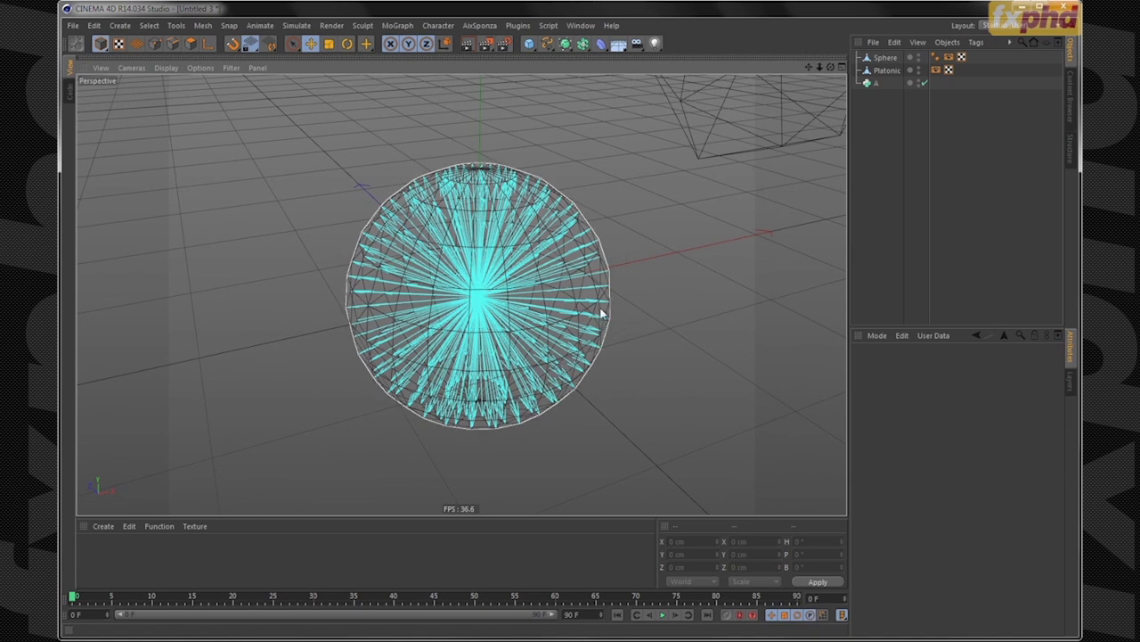
{"action": "left_click", "coordinate": [699, 277]}
{"action": "left_click", "coordinate": [590, 338]}
{"action": "left_click", "coordinate": [874, 83]}
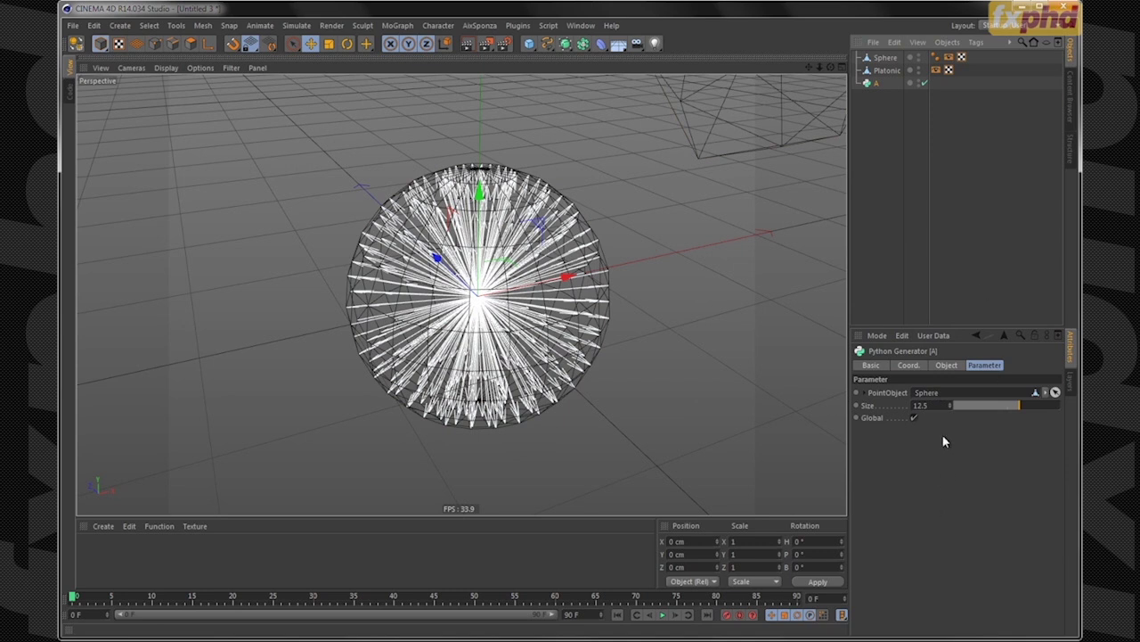
Add a Vector user-data entry named Myvector to generator A
{"action": "left_click", "coordinate": [934, 335]}
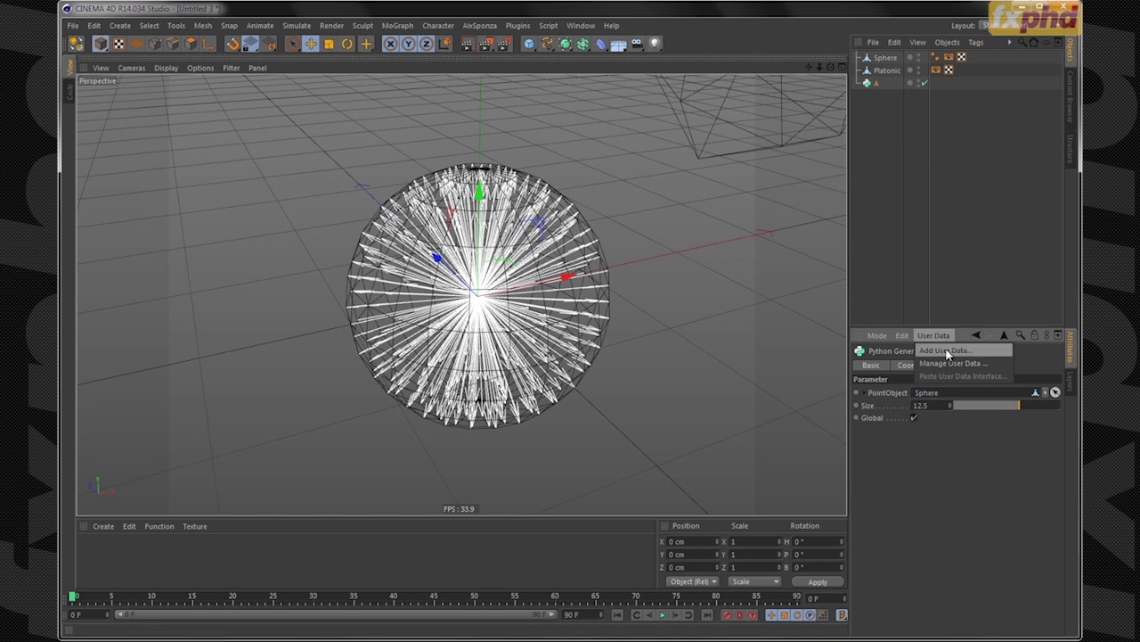
{"action": "left_click", "coordinate": [950, 356]}
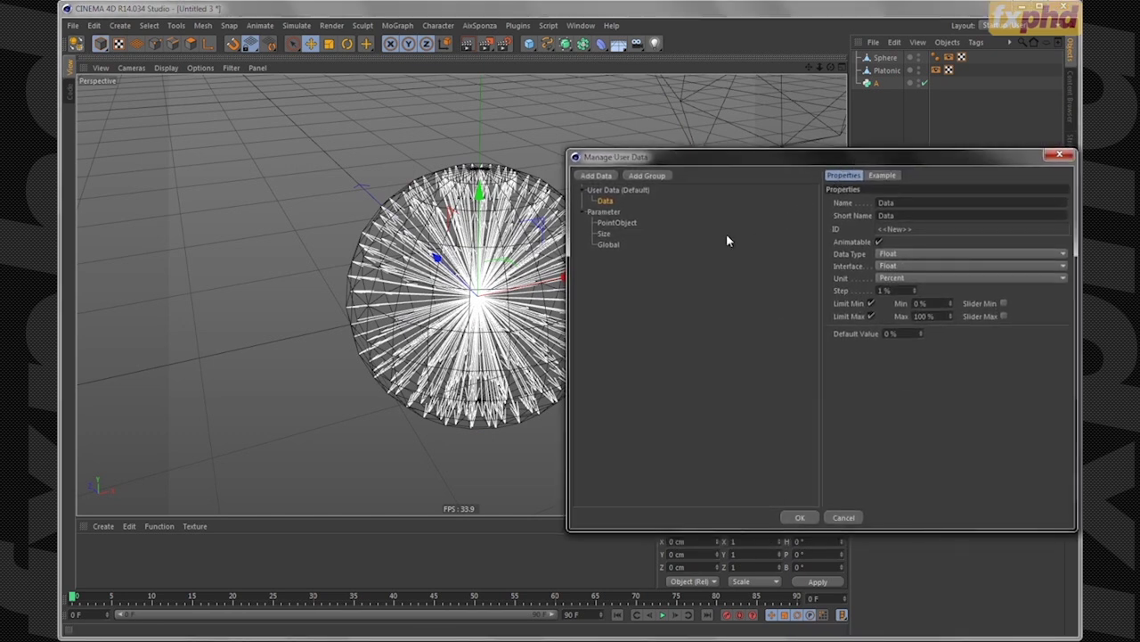
{"action": "double_click", "coordinate": [897, 204]}
{"action": "type", "text": "Myvector"}
{"action": "left_click", "coordinate": [902, 253]}
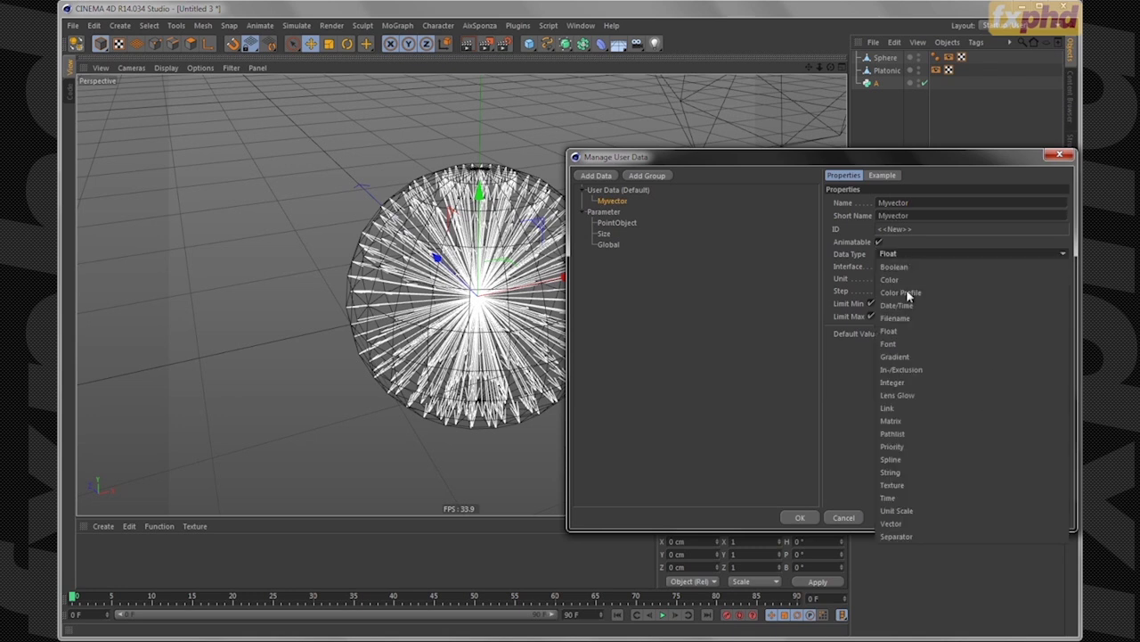
{"action": "left_click", "coordinate": [908, 525]}
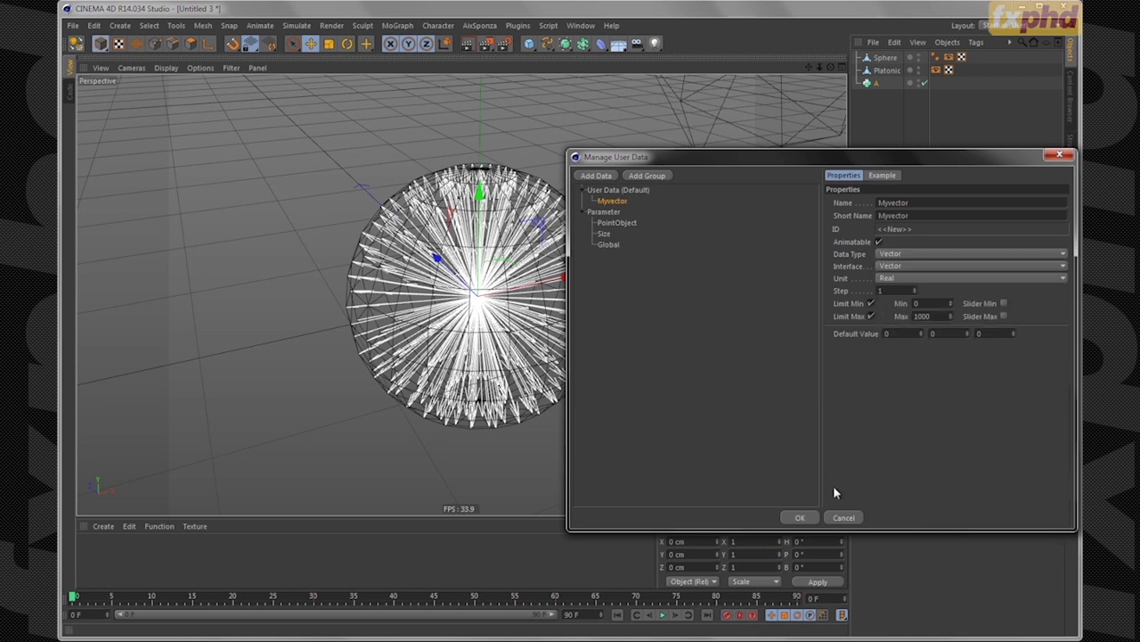
{"action": "left_click", "coordinate": [799, 517]}
Edit Myvector's Y component, then show the Sphere's point coordinate list in the Structure tab
{"action": "left_click", "coordinate": [986, 366]}
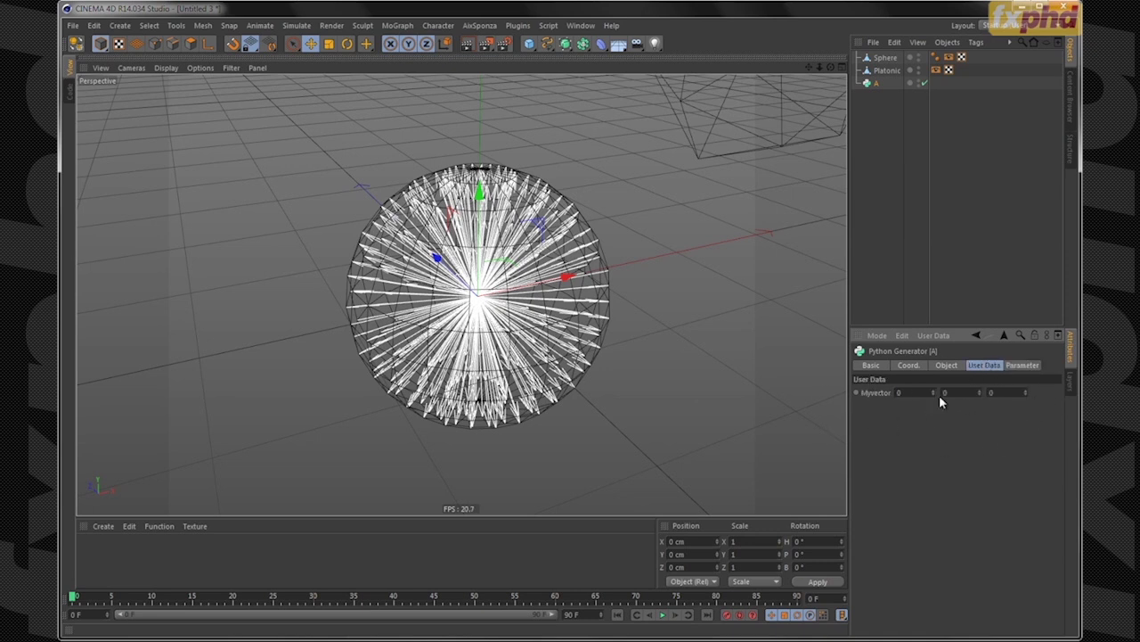
{"action": "left_click", "coordinate": [945, 392]}
{"action": "left_click", "coordinate": [947, 392]}
{"action": "left_click", "coordinate": [886, 58]}
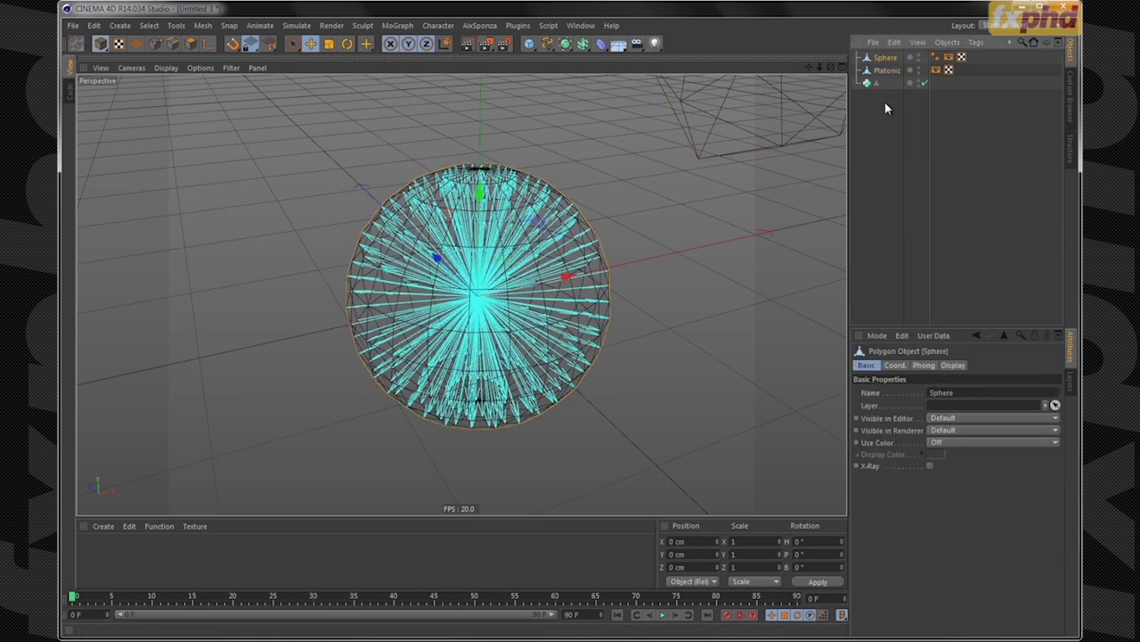
{"action": "left_click", "coordinate": [1070, 153]}
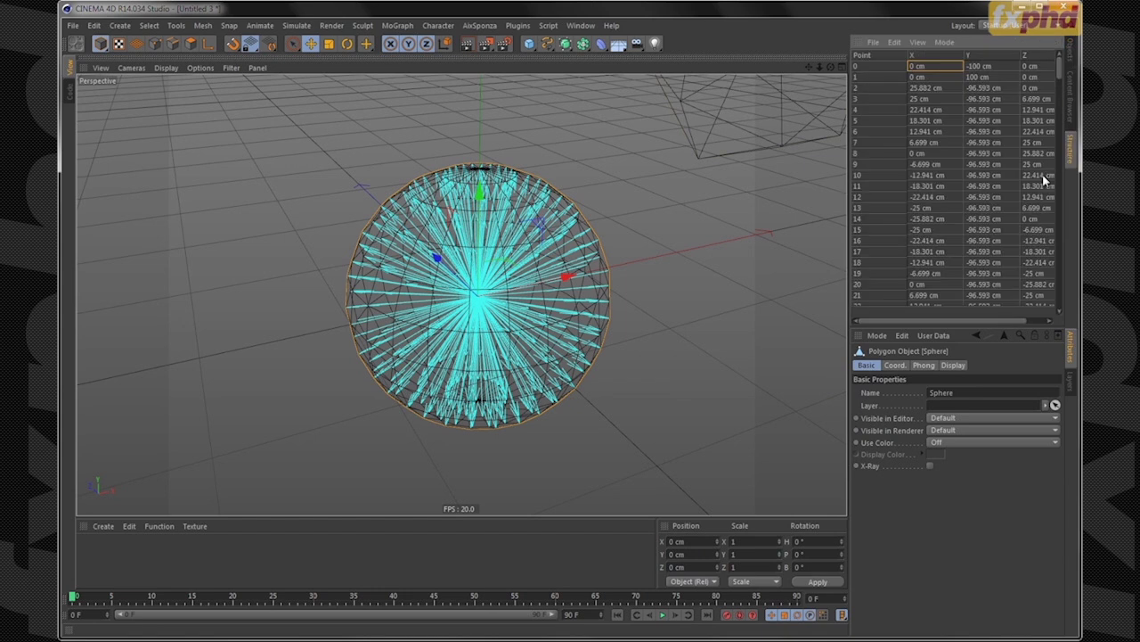
Widen the point list, switch to Points mode, and select Sphere point 13 at -25, -96.593, 6.699
{"action": "left_click_drag", "start_coordinate": [852, 252], "coordinate": [818, 253]}
{"action": "scroll", "coordinate": [1042, 178], "scroll_direction": "down", "scroll_amount": 15}
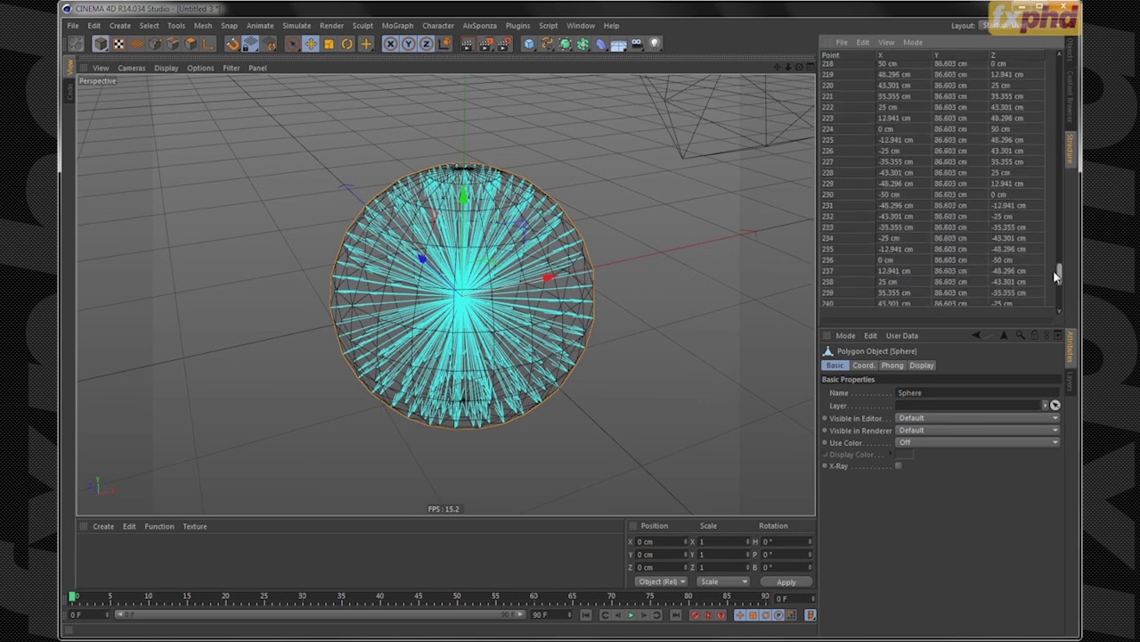
{"action": "scroll", "coordinate": [999, 80], "scroll_direction": "up", "scroll_amount": 15}
{"action": "left_click", "coordinate": [838, 87]}
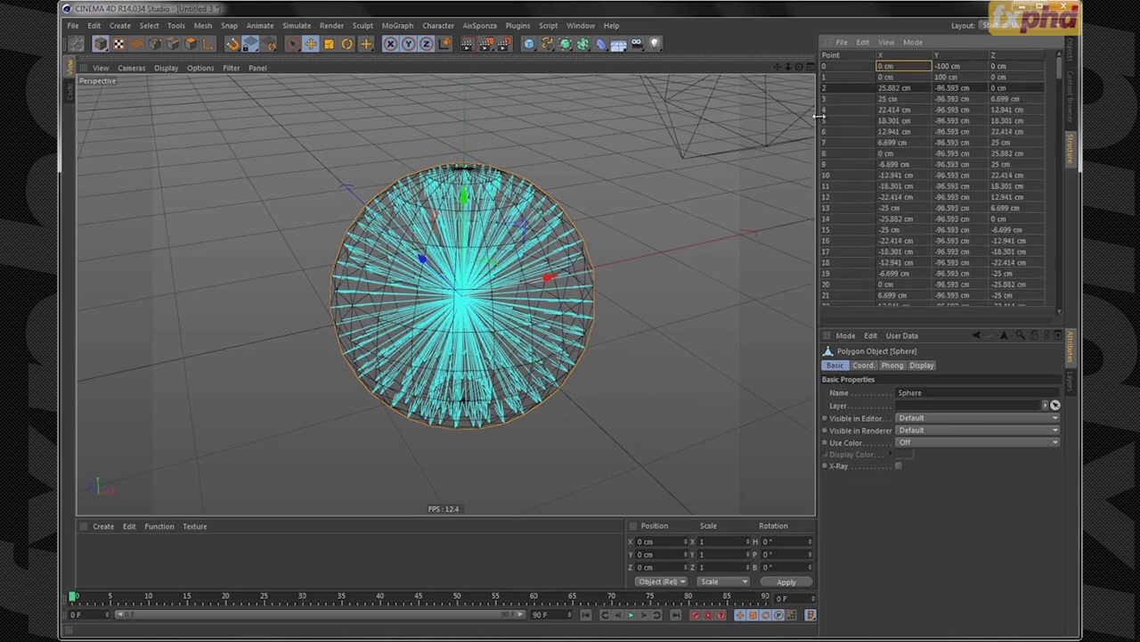
{"action": "left_click", "coordinate": [156, 45]}
{"action": "left_click", "coordinate": [852, 143]}
{"action": "left_click", "coordinate": [844, 153]}
{"action": "left_click", "coordinate": [844, 174]}
{"action": "left_click", "coordinate": [856, 208]}
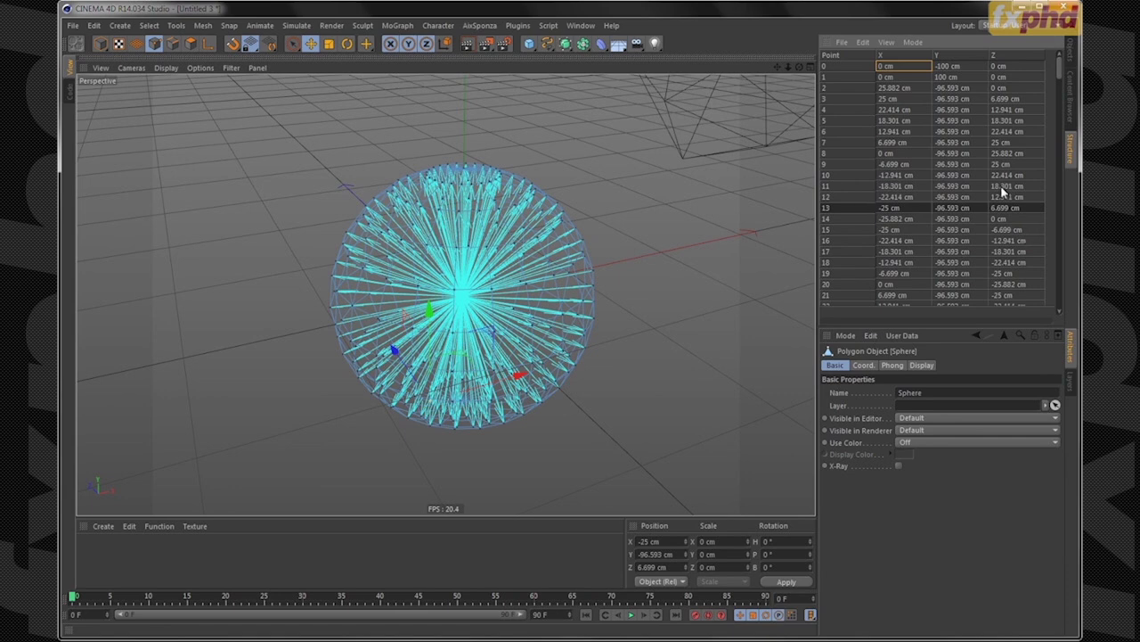
Orbit the perspective view around the Sphere to inspect its points from new angles
{"action": "left_click_drag", "start_coordinate": [470, 360], "coordinate": [476, 402], "text": "alt"}
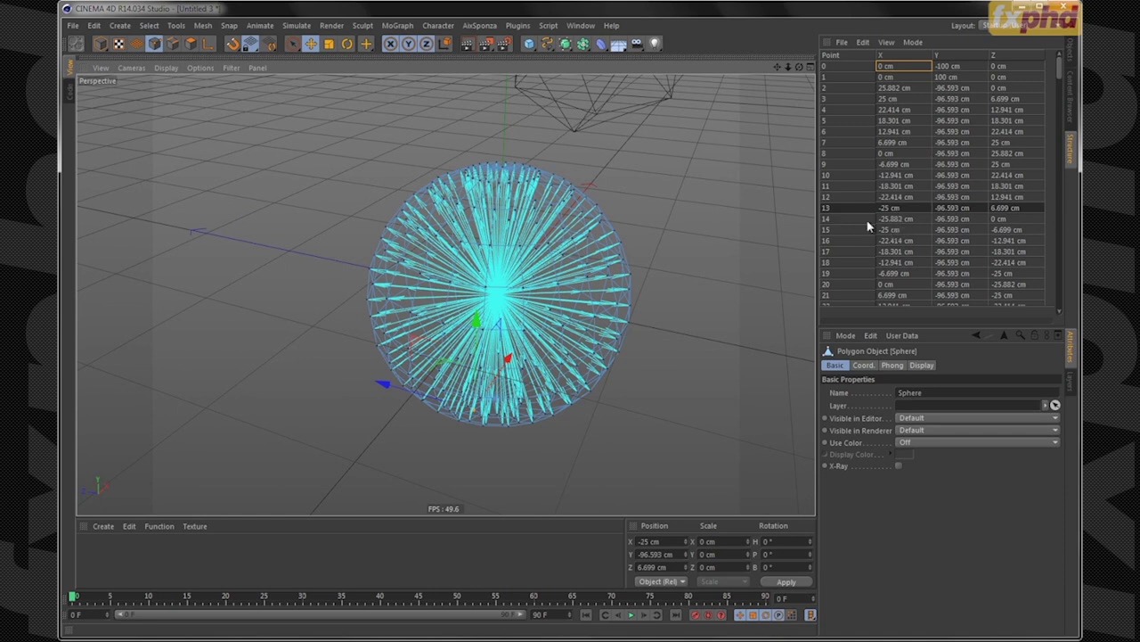
{"action": "left_click", "coordinate": [835, 208]}
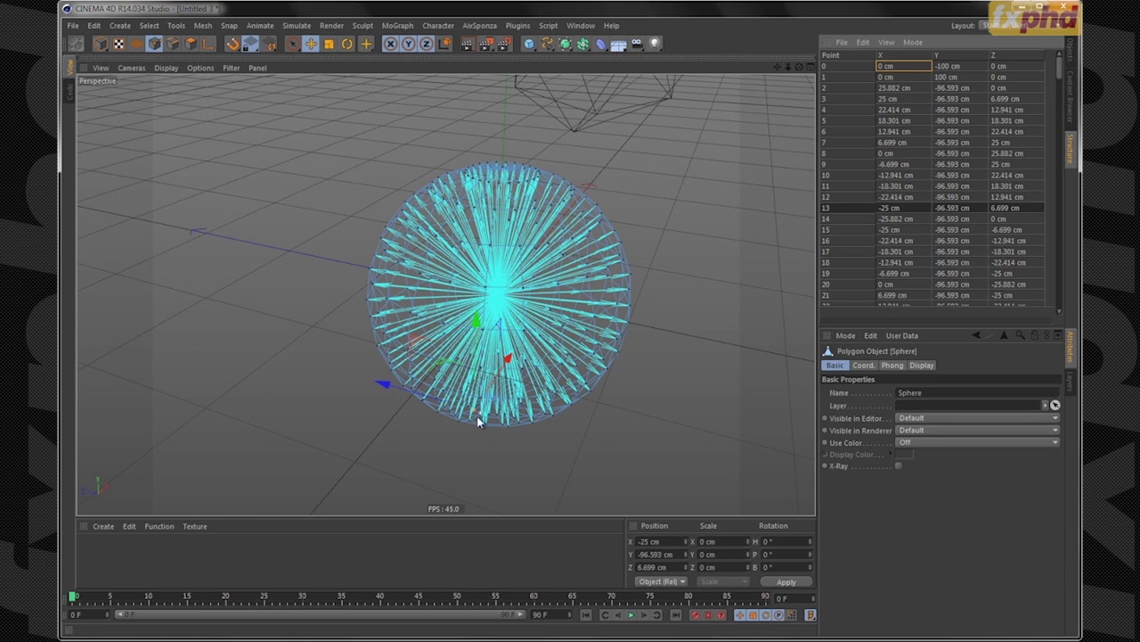
{"action": "left_click_drag", "start_coordinate": [478, 426], "coordinate": [576, 344], "text": "alt"}
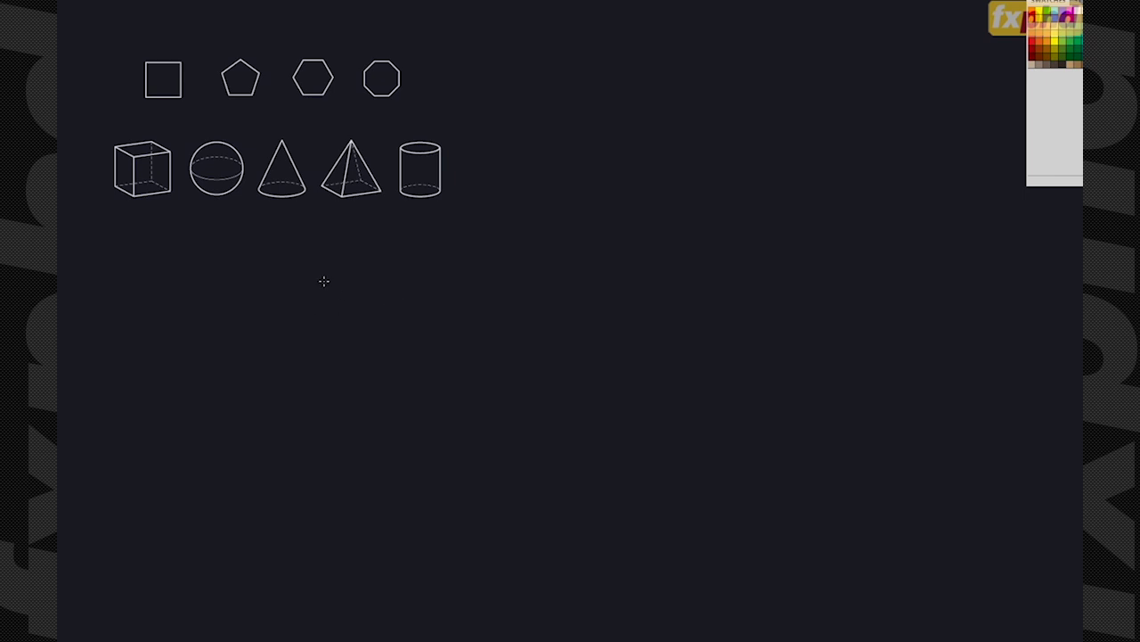
Handwrite the blue heading 'VECTOR ADDITION' and draw the axis lines beneath it
{"action": "left_click_drag", "start_coordinate": [246, 238], "coordinate": [264, 256]}
{"action": "mouse_move", "coordinate": [304, 260]}
{"action": "left_mouse_down"}
{"action": "mouse_move", "coordinate": [339, 239]}
{"action": "mouse_move", "coordinate": [348, 255]}
{"action": "mouse_move", "coordinate": [384, 237]}
{"action": "mouse_move", "coordinate": [400, 251]}
{"action": "mouse_move", "coordinate": [451, 249]}
{"action": "mouse_move", "coordinate": [438, 241]}
{"action": "mouse_move", "coordinate": [484, 250]}
{"action": "mouse_move", "coordinate": [493, 266]}
{"action": "left_mouse_up"}
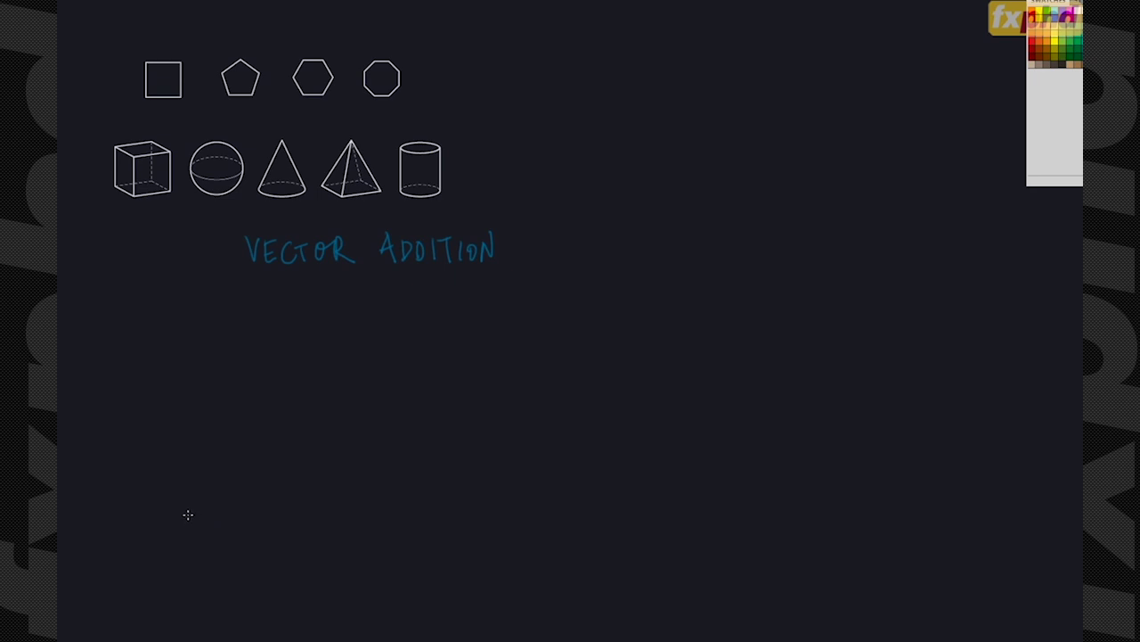
{"action": "mouse_move", "coordinate": [206, 305]}
{"action": "left_mouse_down"}
{"action": "mouse_move", "coordinate": [200, 577]}
{"action": "mouse_move", "coordinate": [198, 555]}
{"action": "mouse_move", "coordinate": [503, 582]}
{"action": "mouse_move", "coordinate": [504, 550]}
{"action": "left_mouse_up"}
Add an arrowhead and unit ticks to the axes
{"action": "left_click_drag", "start_coordinate": [198, 313], "coordinate": [208, 313]}
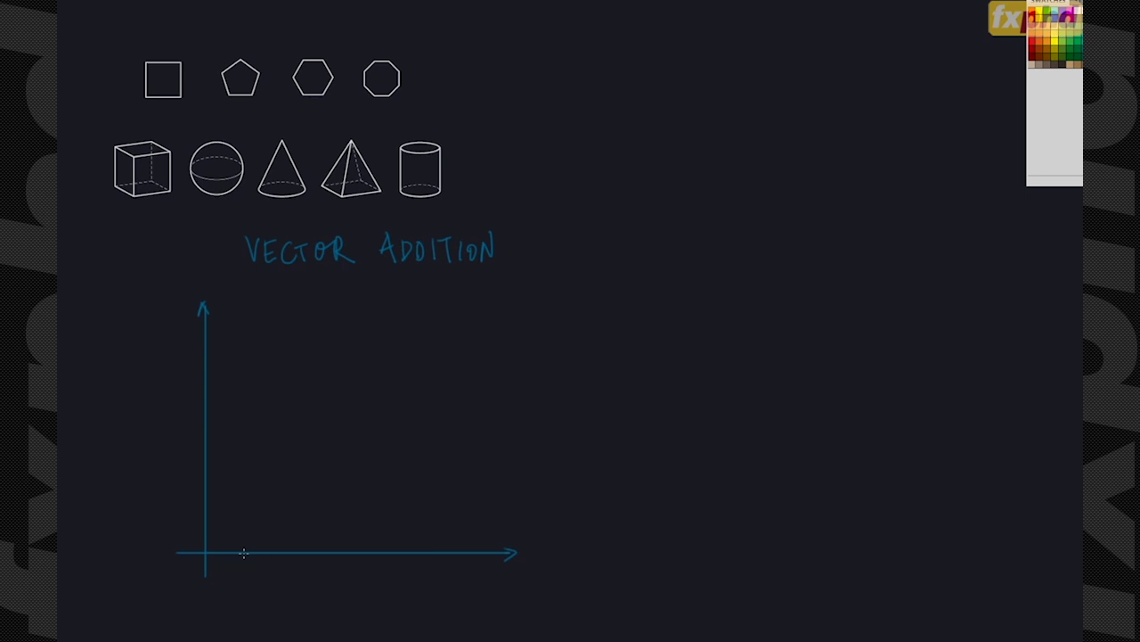
{"action": "left_click_drag", "start_coordinate": [283, 550], "coordinate": [284, 564]}
{"action": "left_click_drag", "start_coordinate": [201, 521], "coordinate": [211, 521]}
{"action": "left_click_drag", "start_coordinate": [203, 470], "coordinate": [211, 470]}
Mark and label point (2,2) and draw blue vector a to it
{"action": "left_click", "coordinate": [279, 470]}
{"action": "mouse_move", "coordinate": [295, 462]}
{"action": "left_mouse_down"}
{"action": "mouse_move", "coordinate": [295, 475]}
{"action": "mouse_move", "coordinate": [317, 478]}
{"action": "left_mouse_up"}
{"action": "left_click_drag", "start_coordinate": [326, 462], "coordinate": [342, 480]}
{"action": "mouse_move", "coordinate": [206, 550]}
{"action": "left_mouse_down"}
{"action": "mouse_move", "coordinate": [281, 470]}
{"action": "mouse_move", "coordinate": [279, 482]}
{"action": "left_mouse_up"}
Mark point (1,2), draw magenta vector b to it, and label vector a
{"action": "left_click", "coordinate": [245, 464]}
{"action": "mouse_move", "coordinate": [250, 436]}
{"action": "left_mouse_down"}
{"action": "mouse_move", "coordinate": [269, 446]}
{"action": "mouse_move", "coordinate": [283, 428]}
{"action": "mouse_move", "coordinate": [289, 444]}
{"action": "left_mouse_up"}
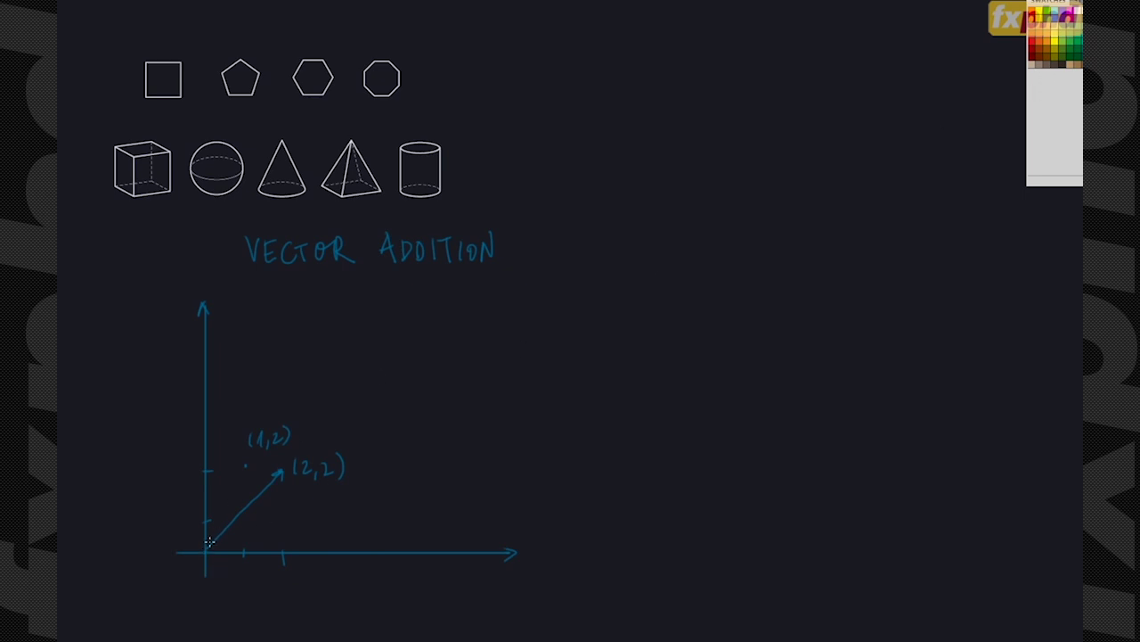
{"action": "left_click_drag", "start_coordinate": [205, 547], "coordinate": [248, 470]}
{"action": "mouse_move", "coordinate": [265, 509]}
{"action": "left_mouse_down"}
{"action": "mouse_move", "coordinate": [266, 518]}
{"action": "mouse_move", "coordinate": [266, 500]}
{"action": "left_mouse_up"}
Write the sum (2,2)+(1,2) = (3,4) beside the plot, underlining the result in green
{"action": "left_click_drag", "start_coordinate": [499, 299], "coordinate": [513, 317]}
{"action": "mouse_move", "coordinate": [515, 297]}
{"action": "left_mouse_down"}
{"action": "mouse_move", "coordinate": [527, 314]}
{"action": "mouse_move", "coordinate": [492, 316]}
{"action": "mouse_move", "coordinate": [548, 314]}
{"action": "left_mouse_up"}
{"action": "left_click_drag", "start_coordinate": [541, 304], "coordinate": [588, 313]}
{"action": "mouse_move", "coordinate": [595, 306]}
{"action": "left_mouse_down"}
{"action": "mouse_move", "coordinate": [593, 317]}
{"action": "mouse_move", "coordinate": [615, 314]}
{"action": "left_mouse_up"}
{"action": "left_click_drag", "start_coordinate": [618, 286], "coordinate": [621, 315]}
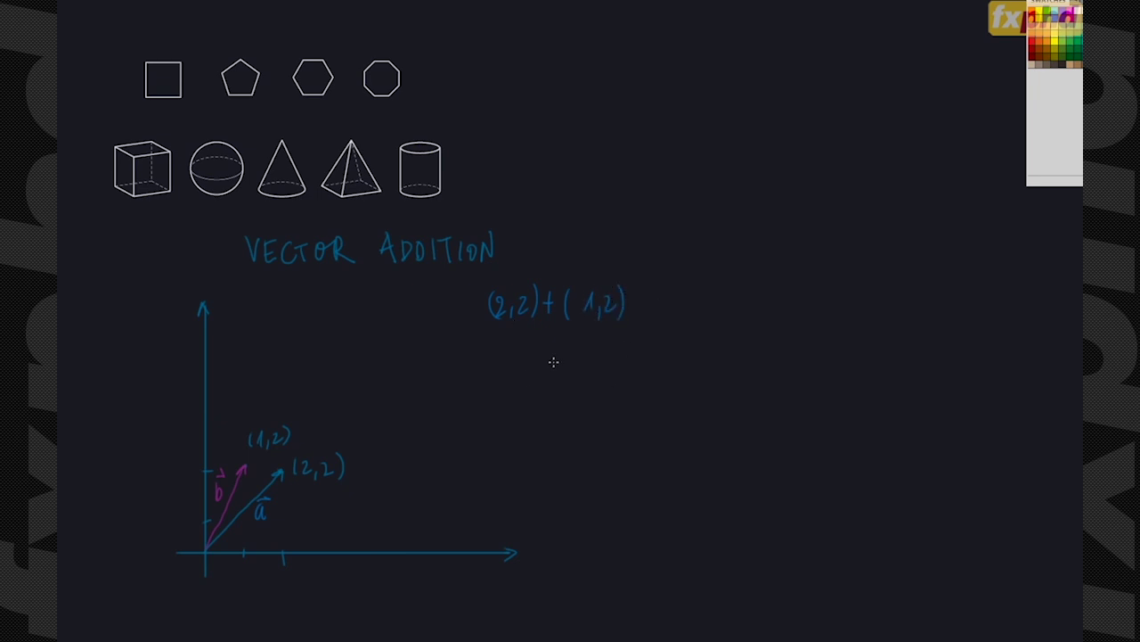
{"action": "left_click_drag", "start_coordinate": [637, 302], "coordinate": [647, 302]}
{"action": "left_click_drag", "start_coordinate": [637, 307], "coordinate": [648, 307]}
{"action": "left_click_drag", "start_coordinate": [664, 292], "coordinate": [663, 315]}
{"action": "left_click_drag", "start_coordinate": [677, 297], "coordinate": [678, 312]}
{"action": "left_click_drag", "start_coordinate": [693, 311], "coordinate": [718, 310]}
{"action": "left_click_drag", "start_coordinate": [714, 299], "coordinate": [726, 319]}
{"action": "left_click_drag", "start_coordinate": [661, 327], "coordinate": [714, 332]}
Add more axis ticks, mark point (3,4) in green, and draw the green resultant to it
{"action": "left_click_drag", "start_coordinate": [202, 432], "coordinate": [211, 432]}
{"action": "left_click_drag", "start_coordinate": [204, 386], "coordinate": [217, 385]}
{"action": "left_click_drag", "start_coordinate": [319, 548], "coordinate": [320, 557]}
{"action": "left_click", "coordinate": [327, 381]}
{"action": "mouse_move", "coordinate": [341, 370]}
{"action": "left_mouse_down"}
{"action": "mouse_move", "coordinate": [340, 383]}
{"action": "mouse_move", "coordinate": [382, 383]}
{"action": "left_mouse_up"}
{"action": "left_click_drag", "start_coordinate": [205, 554], "coordinate": [327, 380]}
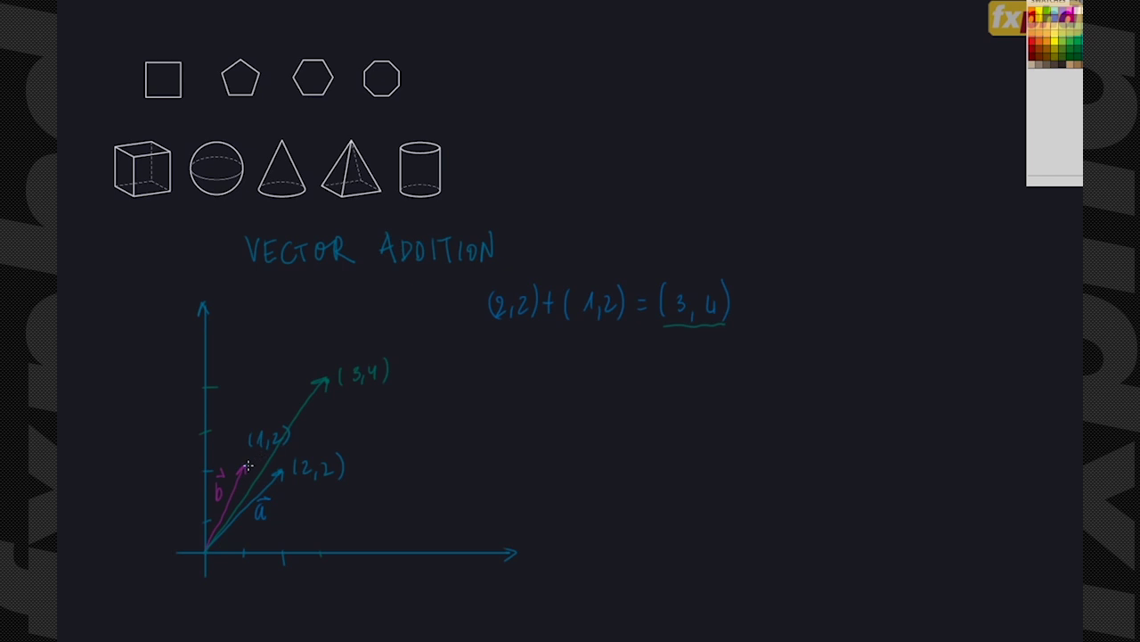
Draw a labelled copy of a from b's tip to (3,4) and write a + b = c
{"action": "left_click_drag", "start_coordinate": [247, 465], "coordinate": [319, 378]}
{"action": "mouse_move", "coordinate": [277, 405]}
{"action": "left_mouse_down"}
{"action": "mouse_move", "coordinate": [272, 391]}
{"action": "mouse_move", "coordinate": [280, 394]}
{"action": "left_mouse_up"}
{"action": "mouse_move", "coordinate": [575, 219]}
{"action": "left_mouse_down"}
{"action": "mouse_move", "coordinate": [575, 230]}
{"action": "mouse_move", "coordinate": [579, 205]}
{"action": "mouse_move", "coordinate": [604, 218]}
{"action": "left_mouse_up"}
{"action": "mouse_move", "coordinate": [597, 212]}
{"action": "left_mouse_down"}
{"action": "mouse_move", "coordinate": [597, 225]}
{"action": "mouse_move", "coordinate": [627, 222]}
{"action": "left_mouse_up"}
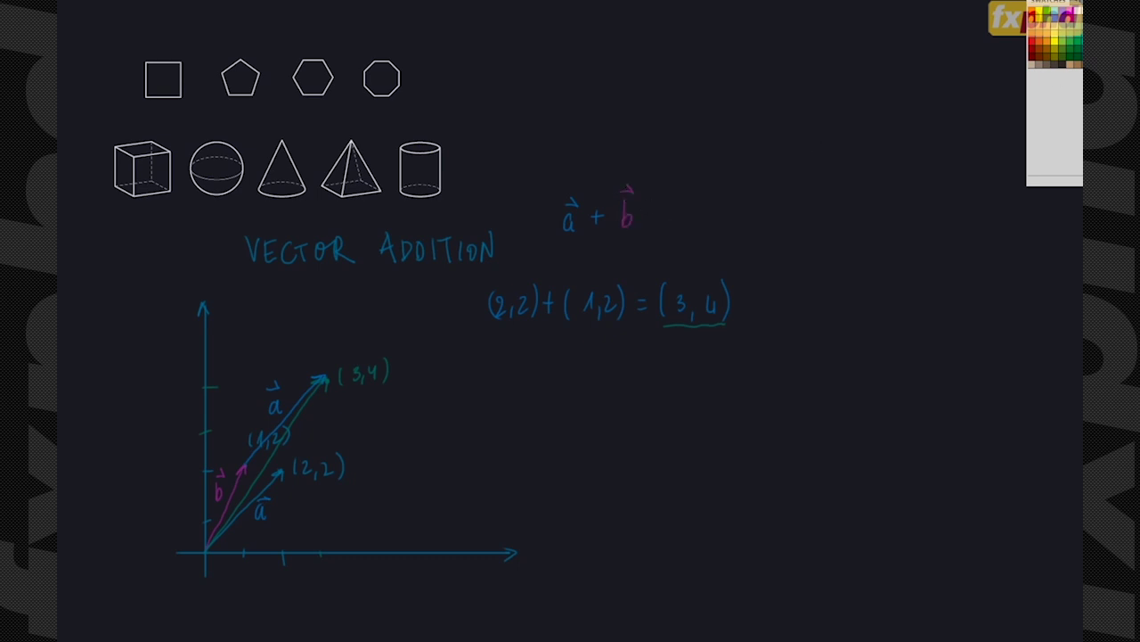
{"action": "mouse_move", "coordinate": [663, 211]}
{"action": "left_mouse_down"}
{"action": "mouse_move", "coordinate": [698, 220]}
{"action": "mouse_move", "coordinate": [698, 195]}
{"action": "left_mouse_up"}
{"action": "left_click_drag", "start_coordinate": [692, 189], "coordinate": [693, 200]}
Write b + a = c on the line above and draw b from the (2,2) tip to (3,4)
{"action": "left_click_drag", "start_coordinate": [673, 150], "coordinate": [685, 155]}
{"action": "left_click_drag", "start_coordinate": [703, 143], "coordinate": [701, 155]}
{"action": "left_click_drag", "start_coordinate": [696, 132], "coordinate": [709, 130]}
{"action": "mouse_move", "coordinate": [556, 127]}
{"action": "left_mouse_down"}
{"action": "mouse_move", "coordinate": [562, 144]}
{"action": "mouse_move", "coordinate": [566, 115]}
{"action": "mouse_move", "coordinate": [590, 139]}
{"action": "left_mouse_up"}
{"action": "mouse_move", "coordinate": [582, 132]}
{"action": "left_mouse_down"}
{"action": "mouse_move", "coordinate": [633, 141]}
{"action": "mouse_move", "coordinate": [631, 110]}
{"action": "left_mouse_up"}
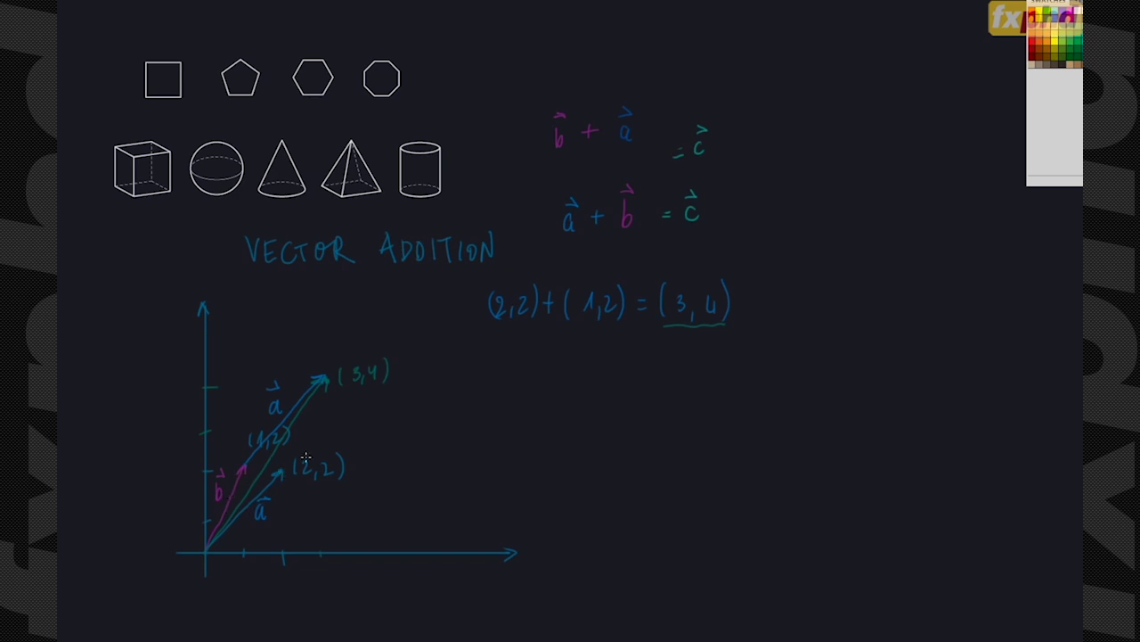
{"action": "mouse_move", "coordinate": [284, 465]}
{"action": "left_mouse_down"}
{"action": "mouse_move", "coordinate": [323, 382]}
{"action": "mouse_move", "coordinate": [322, 429]}
{"action": "mouse_move", "coordinate": [333, 407]}
{"action": "left_mouse_up"}
Clear the canvas and start a newly named page
{"action": "key", "text": "ctrl+n"}
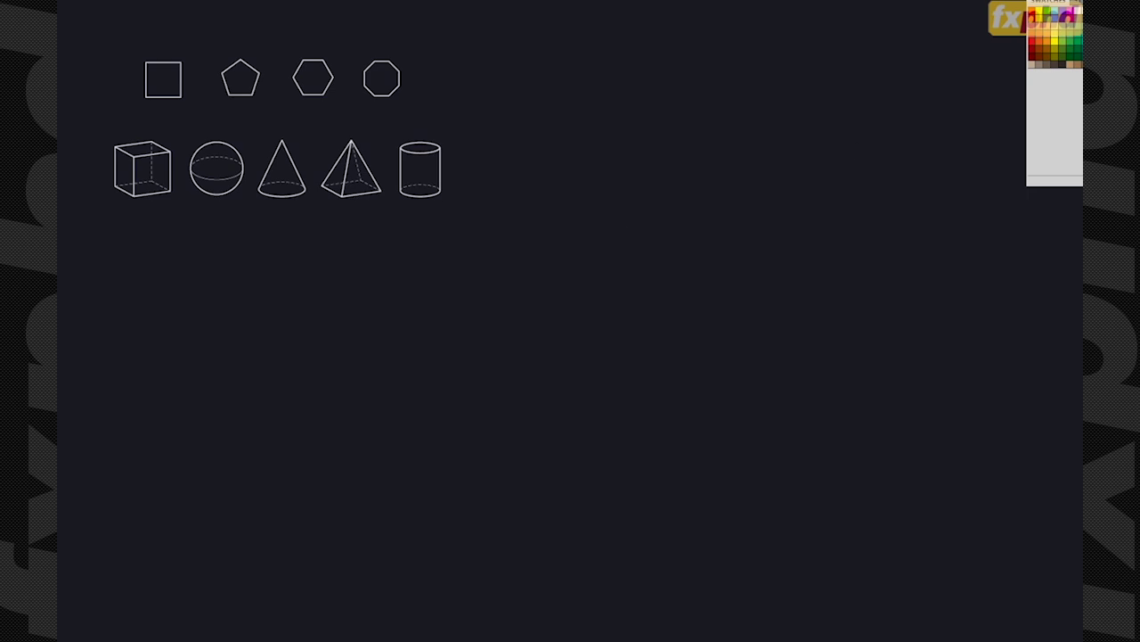
{"action": "key", "text": "ctrl+shift+n"}
{"action": "left_click", "coordinate": [701, 184]}
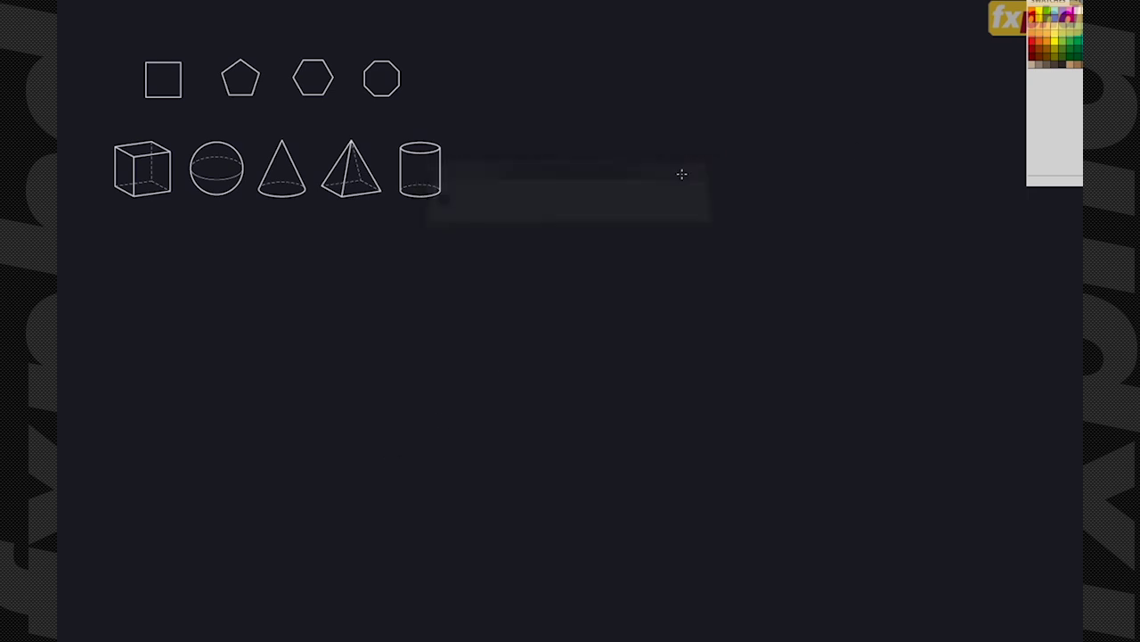
Draw labelled purple vector a, and teal vector b from its tail and its tip
{"action": "mouse_move", "coordinate": [212, 516]}
{"action": "left_mouse_down"}
{"action": "mouse_move", "coordinate": [360, 329]}
{"action": "mouse_move", "coordinate": [361, 342]}
{"action": "left_mouse_up"}
{"action": "mouse_move", "coordinate": [263, 410]}
{"action": "left_mouse_down"}
{"action": "mouse_move", "coordinate": [264, 422]}
{"action": "mouse_move", "coordinate": [263, 392]}
{"action": "left_mouse_up"}
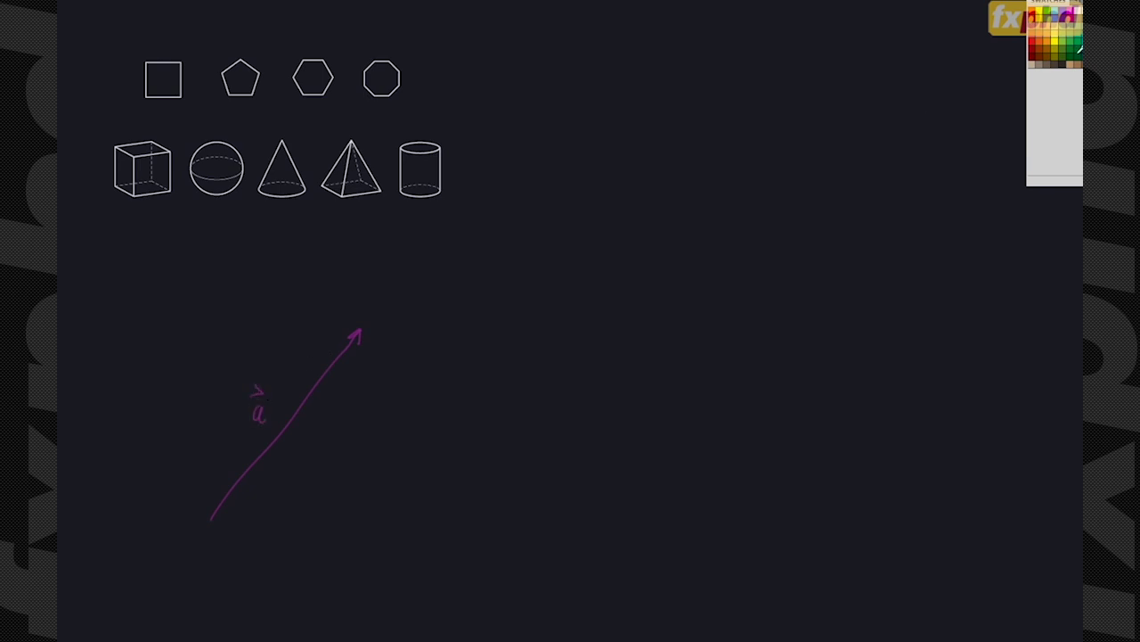
{"action": "mouse_move", "coordinate": [210, 519]}
{"action": "left_mouse_down"}
{"action": "mouse_move", "coordinate": [309, 501]}
{"action": "mouse_move", "coordinate": [267, 527]}
{"action": "mouse_move", "coordinate": [270, 512]}
{"action": "left_mouse_up"}
{"action": "mouse_move", "coordinate": [362, 330]}
{"action": "left_mouse_down"}
{"action": "mouse_move", "coordinate": [466, 302]}
{"action": "mouse_move", "coordinate": [406, 306]}
{"action": "mouse_move", "coordinate": [417, 269]}
{"action": "left_mouse_up"}
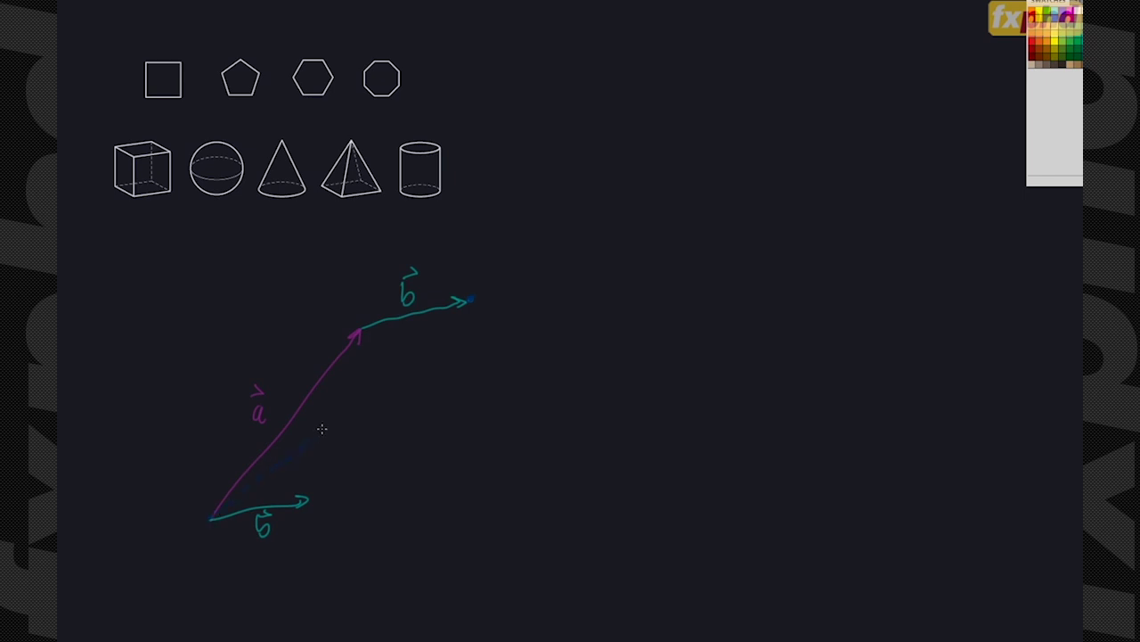
Draw the parallel side a from b's tip and label the diagonal resultant c
{"action": "left_click_drag", "start_coordinate": [379, 413], "coordinate": [375, 423]}
{"action": "left_click_drag", "start_coordinate": [312, 504], "coordinate": [472, 305]}
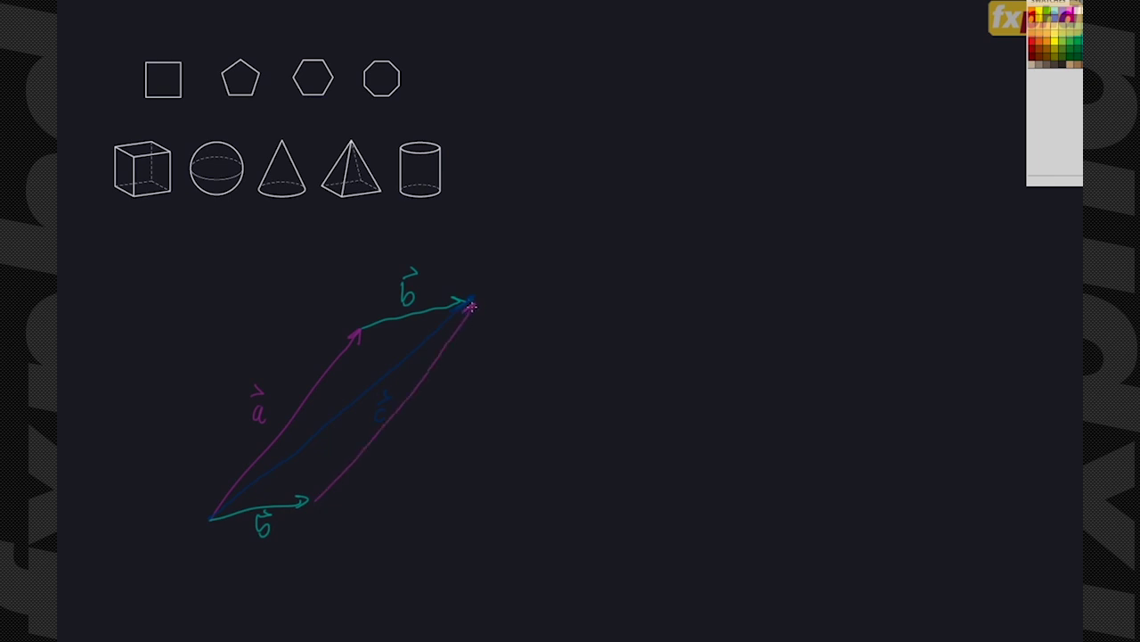
{"action": "left_click_drag", "start_coordinate": [422, 409], "coordinate": [421, 420]}
{"action": "left_click_drag", "start_coordinate": [416, 400], "coordinate": [432, 397]}
{"action": "left_click_drag", "start_coordinate": [381, 416], "coordinate": [385, 421]}
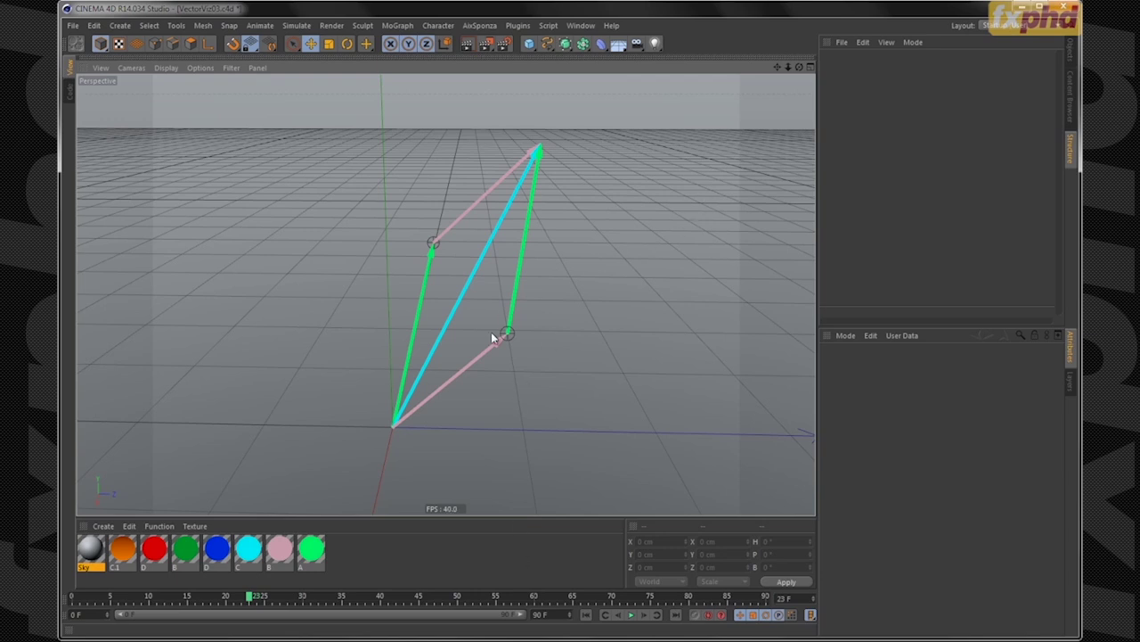
{"action": "left_click_drag", "start_coordinate": [540, 303], "coordinate": [509, 318], "text": "alt"}
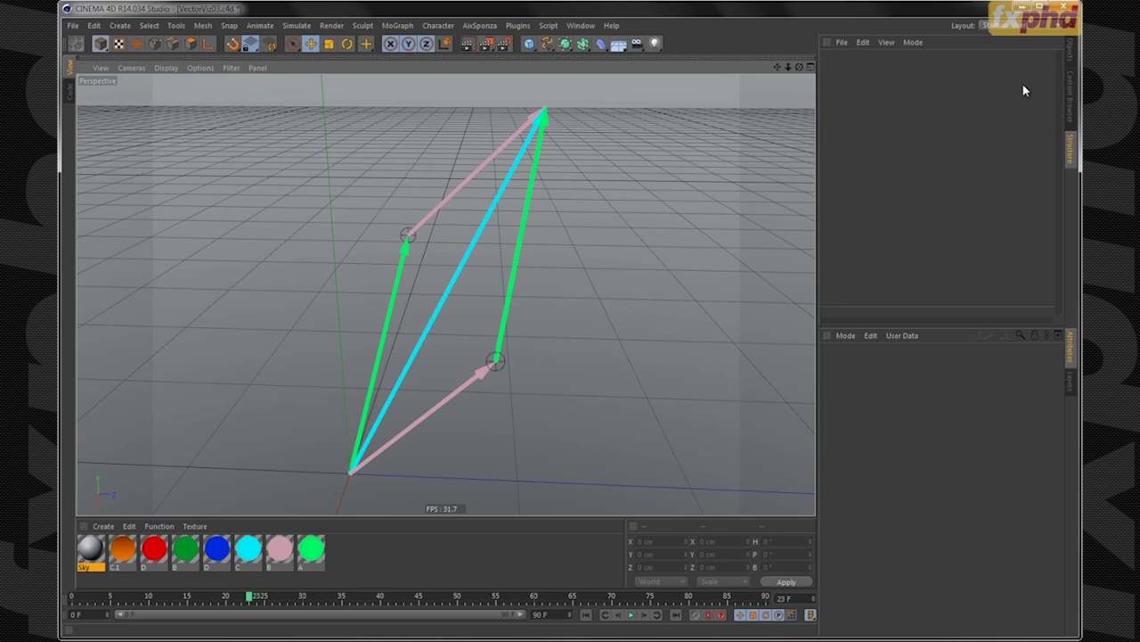
Select generator A in the Objects list, view its Python code, then its Vector and Size parameters
{"action": "left_click", "coordinate": [1071, 52]}
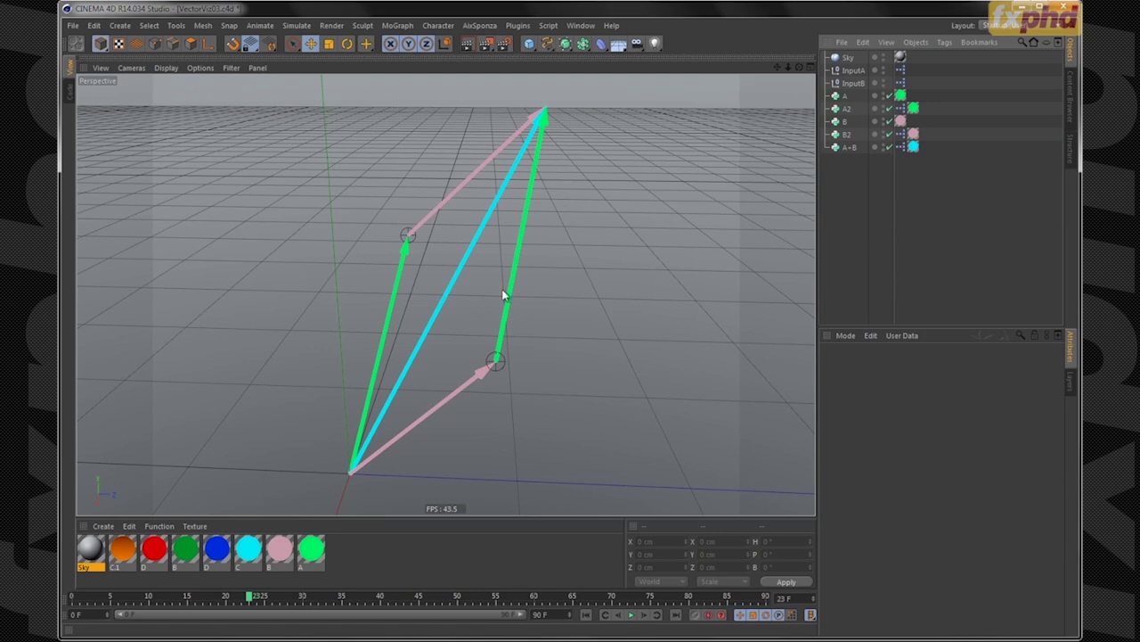
{"action": "left_click", "coordinate": [848, 97]}
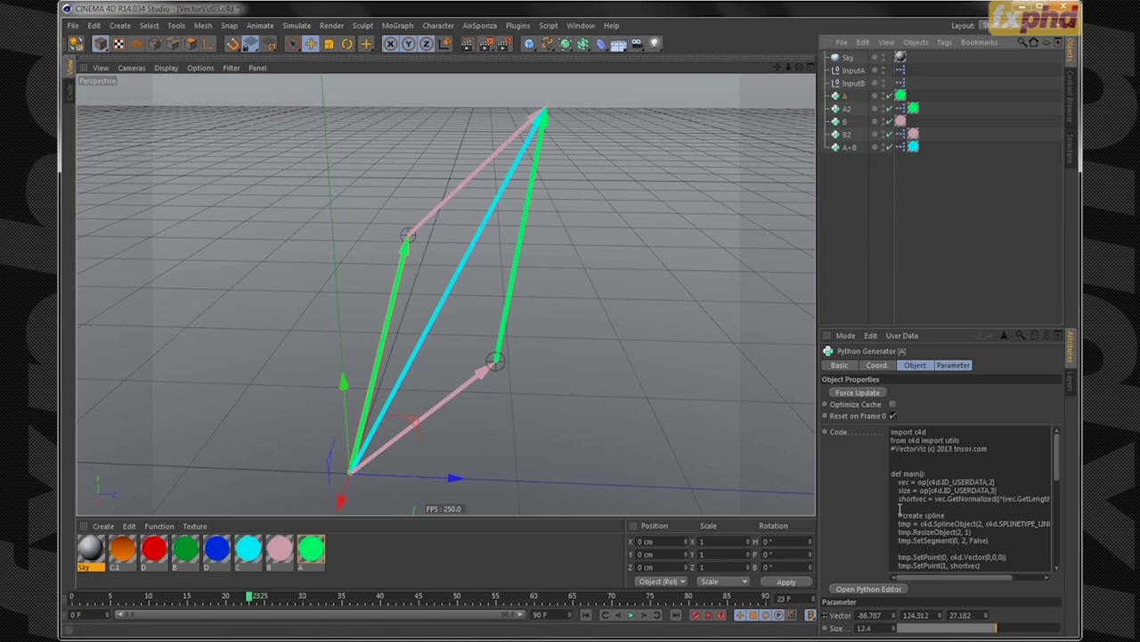
{"action": "left_click", "coordinate": [872, 589]}
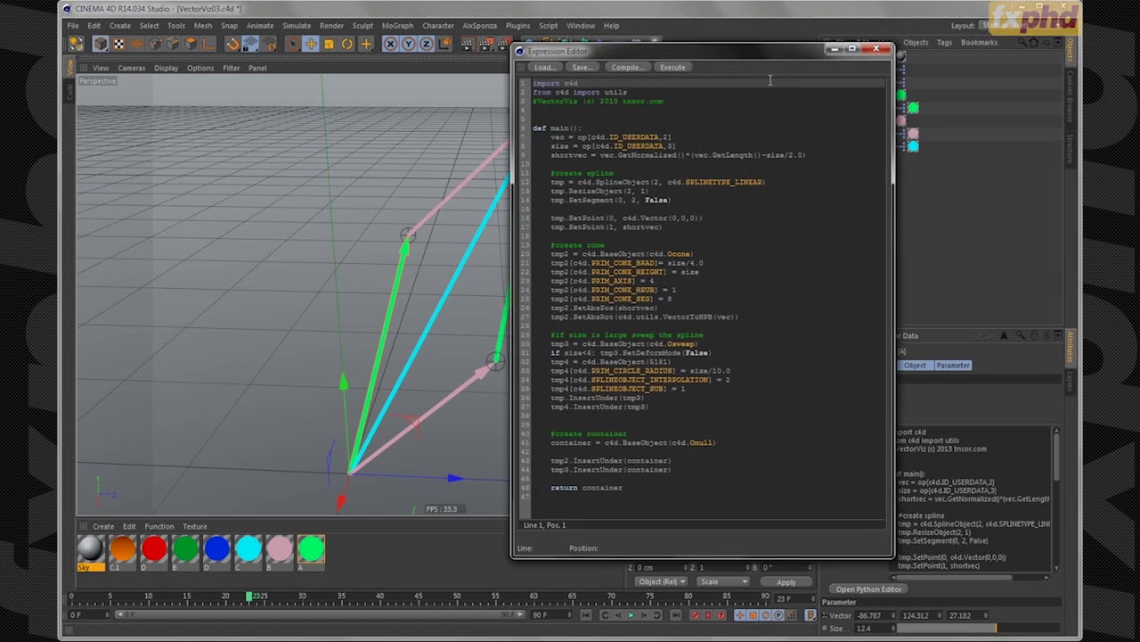
{"action": "left_click_drag", "start_coordinate": [782, 51], "coordinate": [700, 83]}
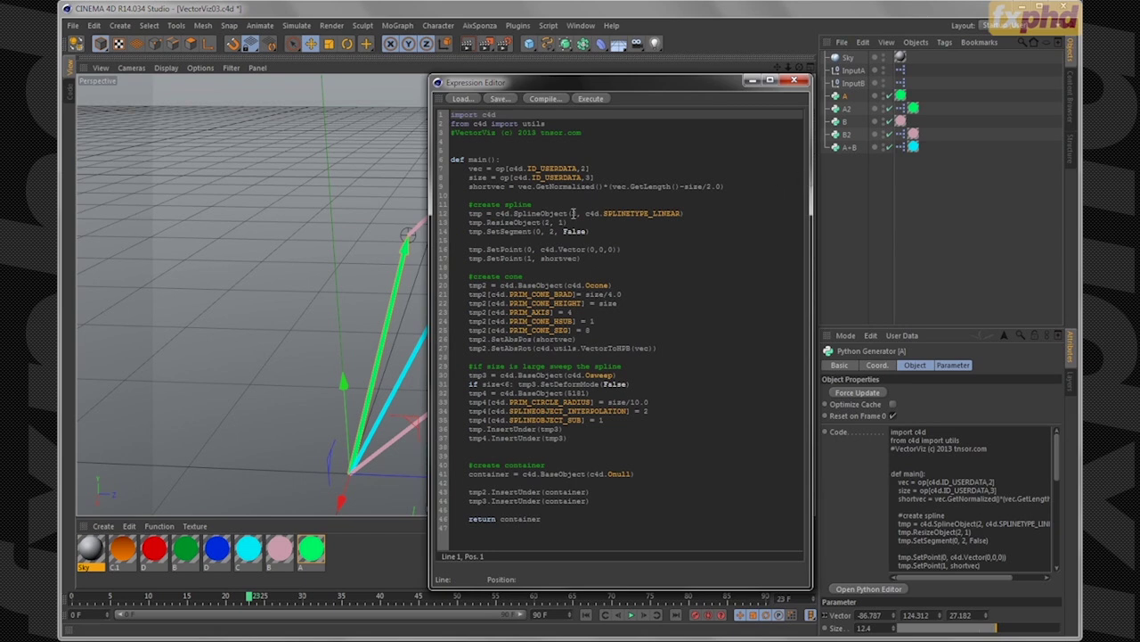
{"action": "left_click", "coordinate": [794, 80]}
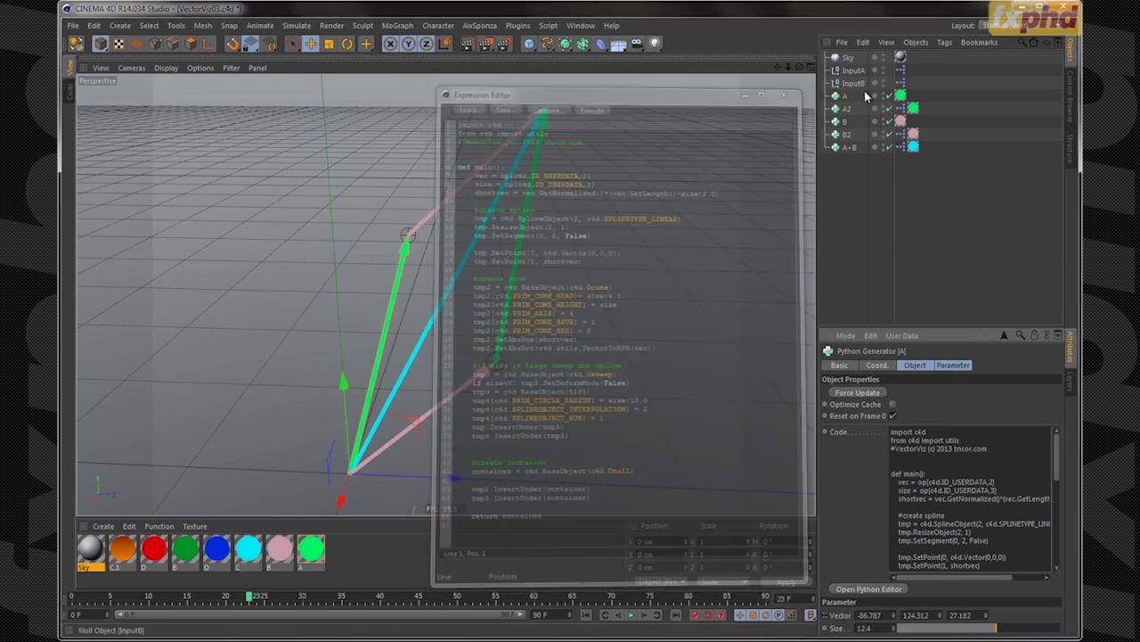
{"action": "left_click", "coordinate": [952, 366]}
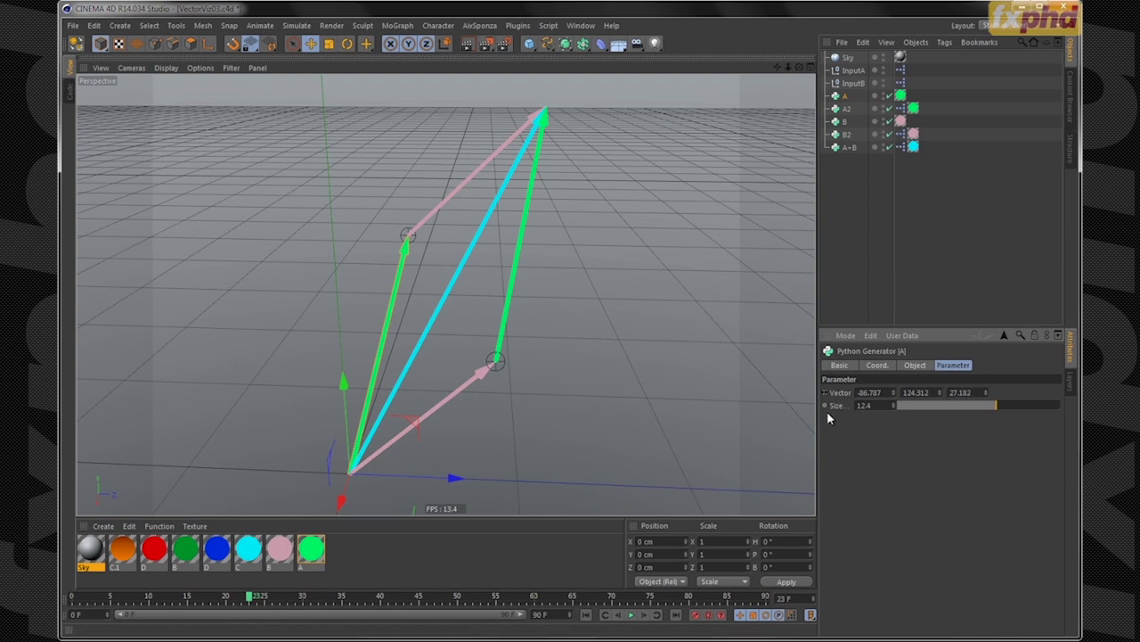
Raise vector A's arrow Size to 13.8 and reopen its Python code in the Expression Editor
{"action": "mouse_move", "coordinate": [973, 403]}
{"action": "left_mouse_down"}
{"action": "mouse_move", "coordinate": [922, 405]}
{"action": "mouse_move", "coordinate": [1053, 405]}
{"action": "mouse_move", "coordinate": [887, 401]}
{"action": "mouse_move", "coordinate": [989, 406]}
{"action": "left_mouse_up"}
{"action": "left_click", "coordinate": [916, 365]}
{"action": "left_click", "coordinate": [864, 629]}
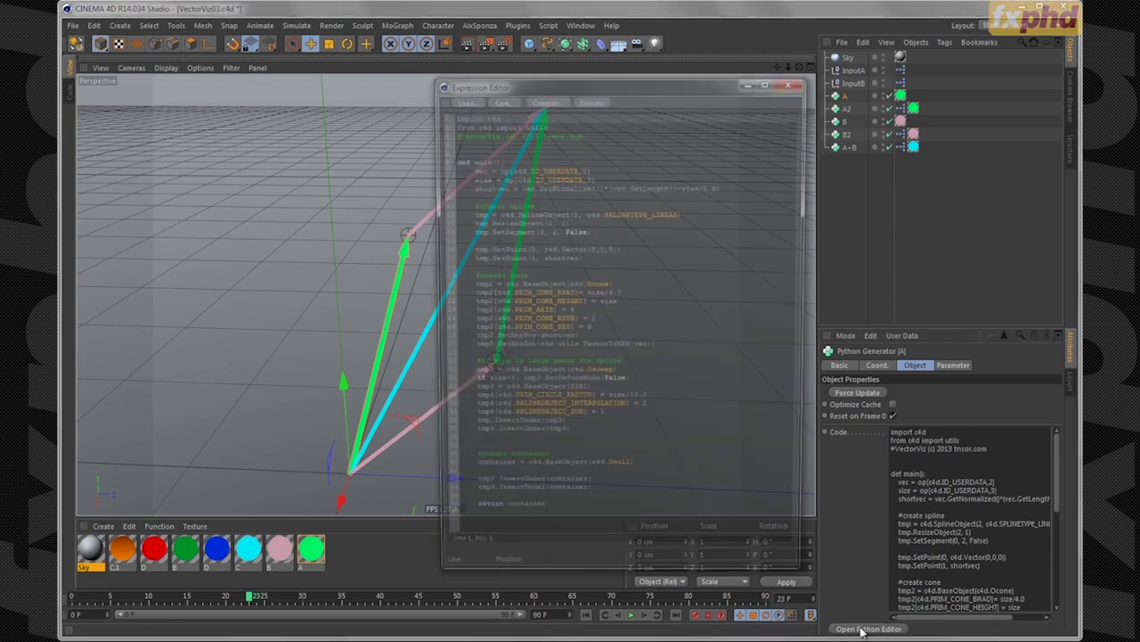
Read generator A's script down to its return line, then close the Expression Editor
{"action": "left_click_drag", "start_coordinate": [700, 95], "coordinate": [716, 90]}
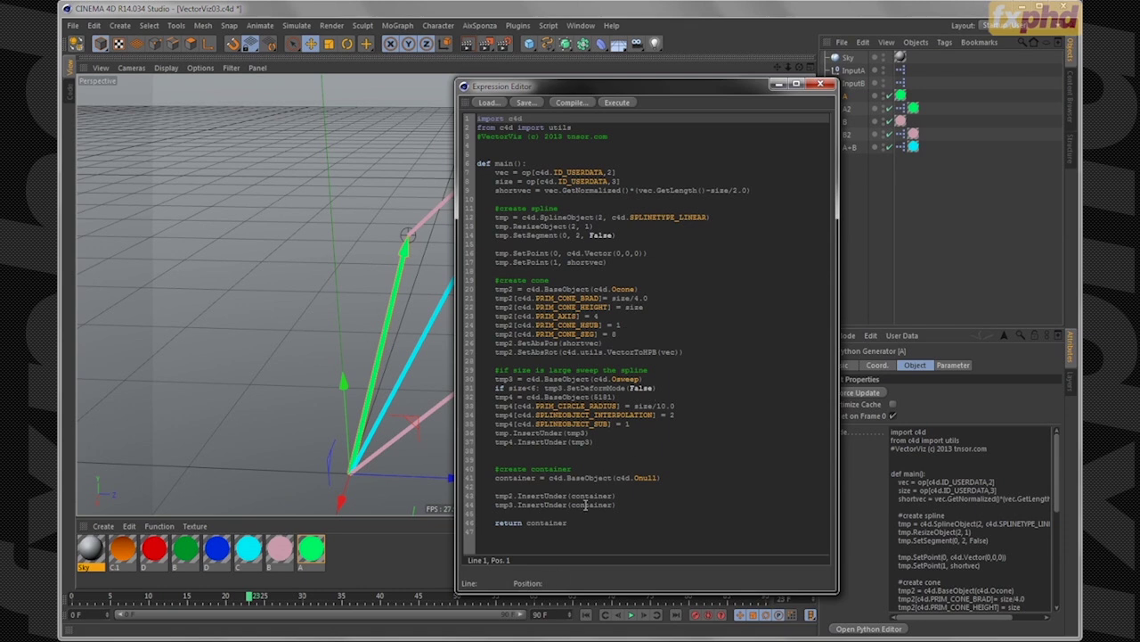
{"action": "left_click", "coordinate": [528, 526]}
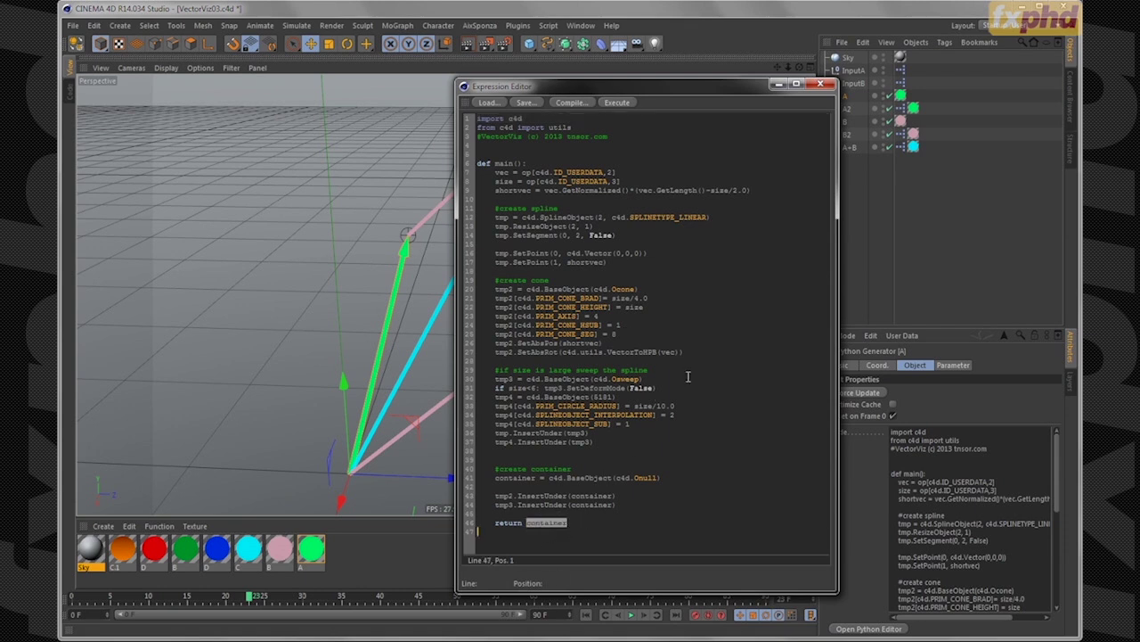
{"action": "left_click", "coordinate": [821, 85]}
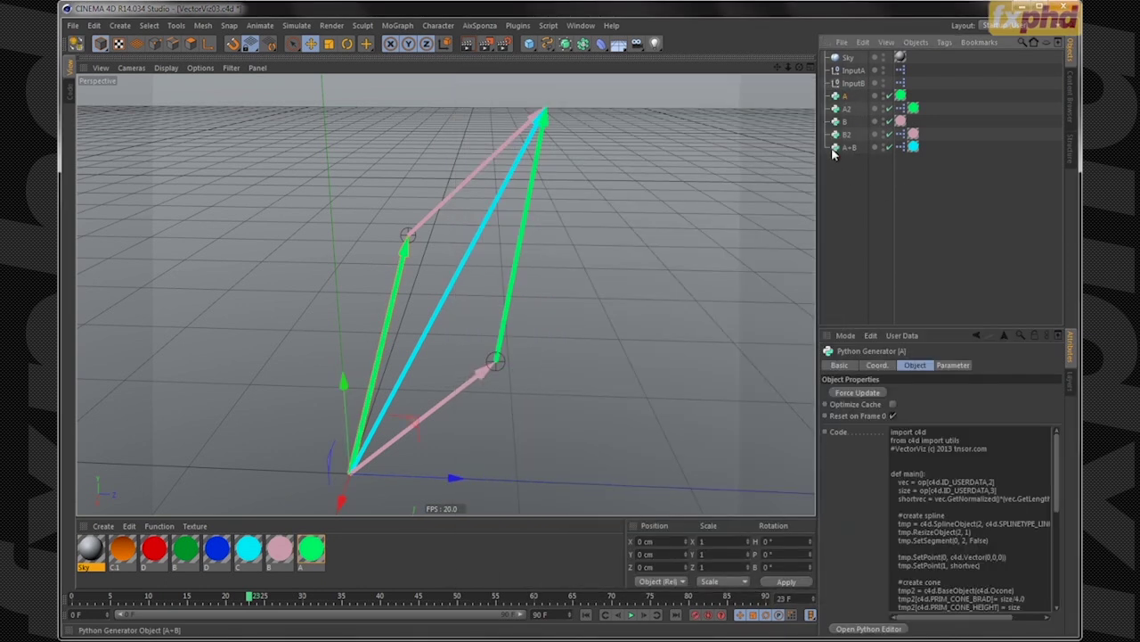
Create new project Untitled 4, paste generator A into it, and show its Vector and Size parameters
{"action": "left_click", "coordinate": [73, 24]}
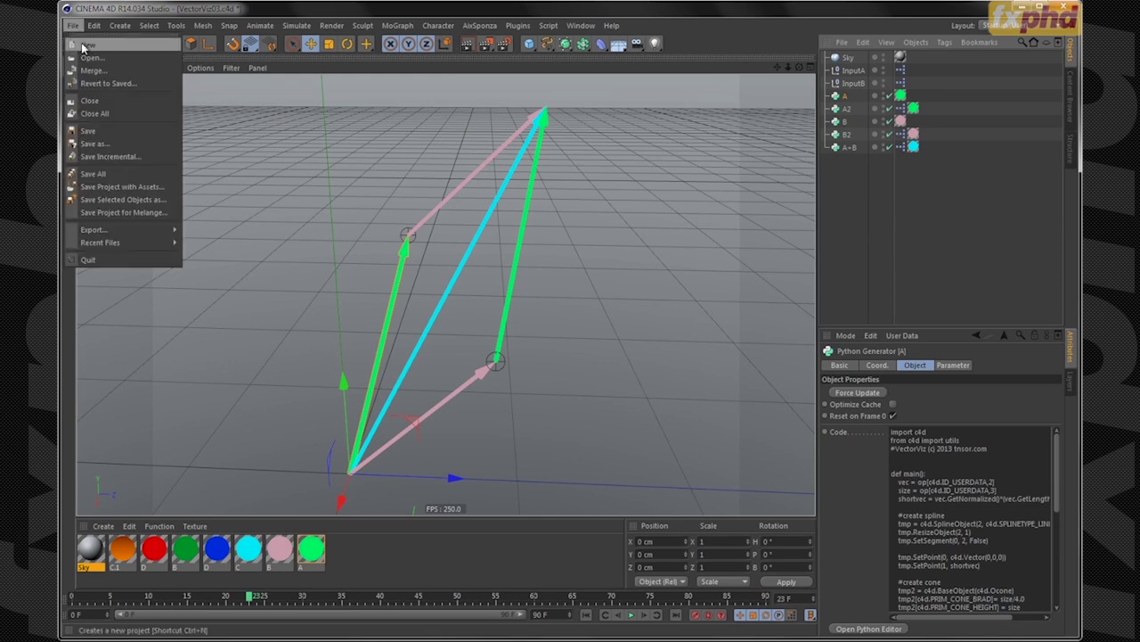
{"action": "left_click", "coordinate": [86, 45]}
{"action": "key", "text": "ctrl+v"}
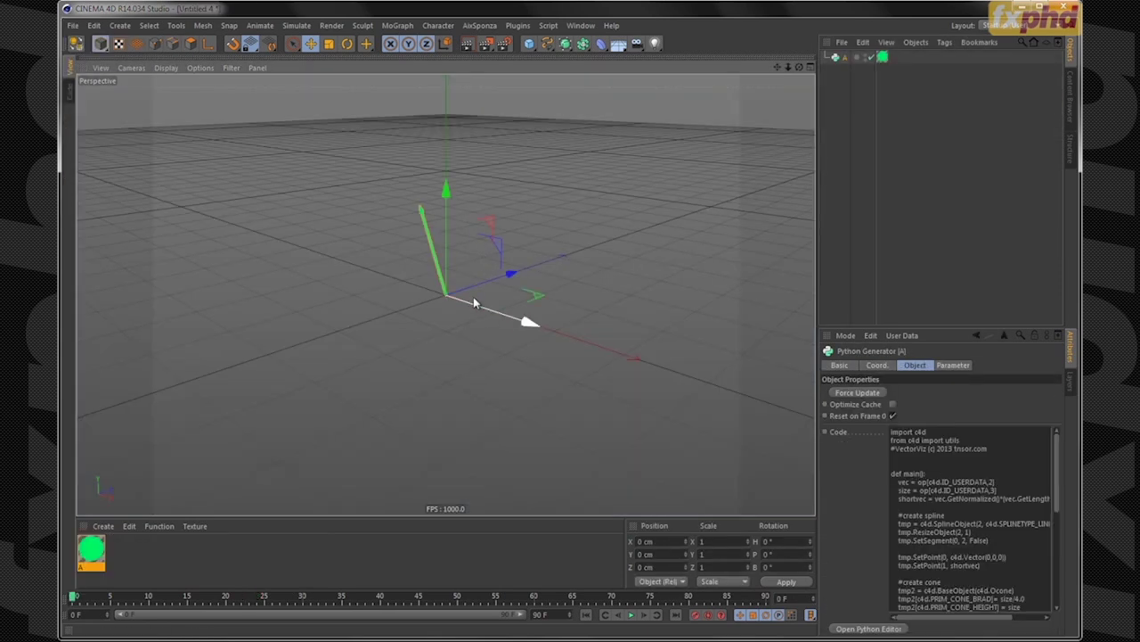
{"action": "left_click", "coordinate": [953, 365]}
{"action": "left_click_drag", "start_coordinate": [895, 395], "coordinate": [887, 481]}
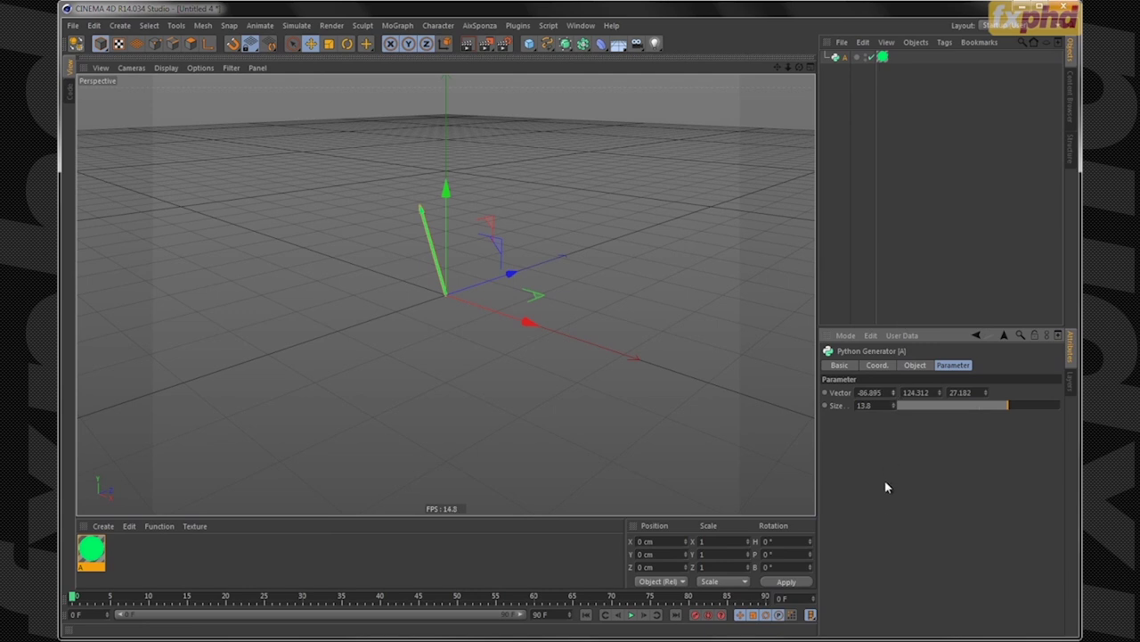
Set vector A's X component to 100 and orbit to see the re-aimed arrow
{"action": "double_click", "coordinate": [880, 393]}
{"action": "type", "text": "100"}
{"action": "key", "text": "Return"}
{"action": "left_click_drag", "start_coordinate": [532, 258], "coordinate": [551, 283], "text": "alt"}
{"action": "left_click", "coordinate": [883, 390]}
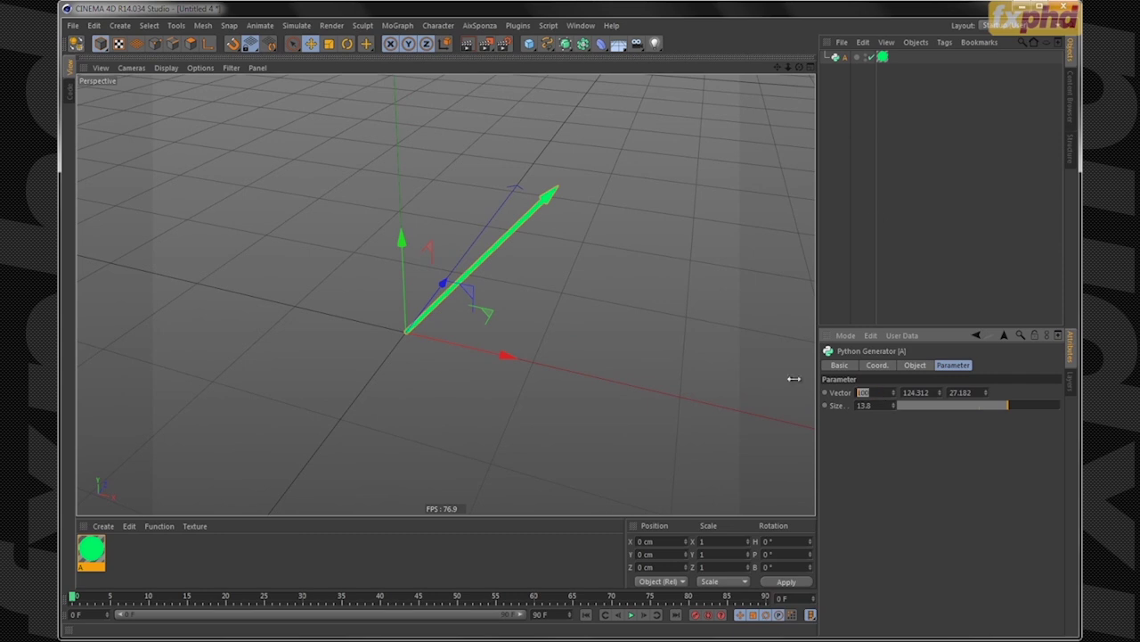
{"action": "left_click", "coordinate": [876, 217]}
Set the vector's Y and Z components to 0 so the arrow lies along X
{"action": "double_click", "coordinate": [922, 392]}
{"action": "type", "text": "0"}
{"action": "key", "text": "Return"}
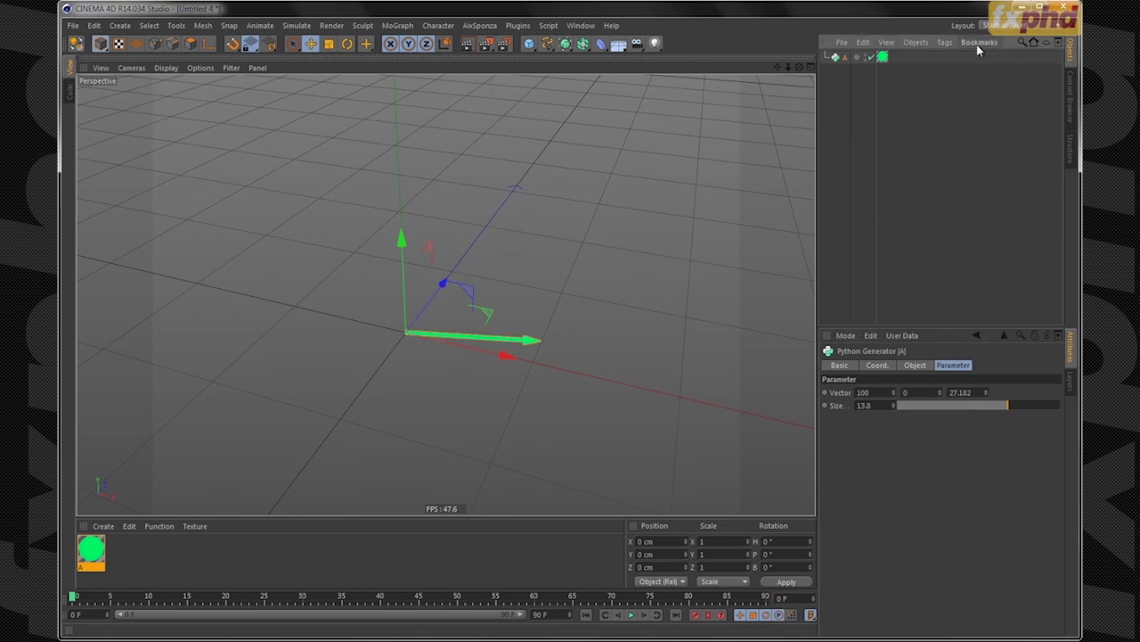
{"action": "double_click", "coordinate": [972, 392]}
{"action": "type", "text": "0"}
{"action": "key", "text": "Return"}
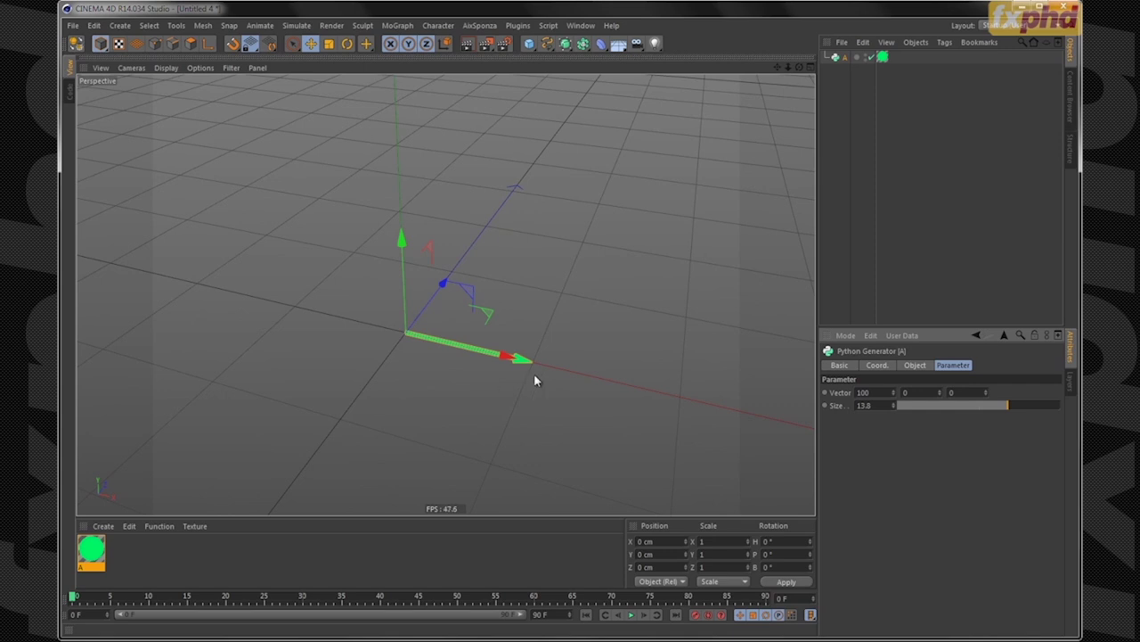
{"action": "left_click_drag", "start_coordinate": [546, 332], "coordinate": [526, 355], "text": "alt"}
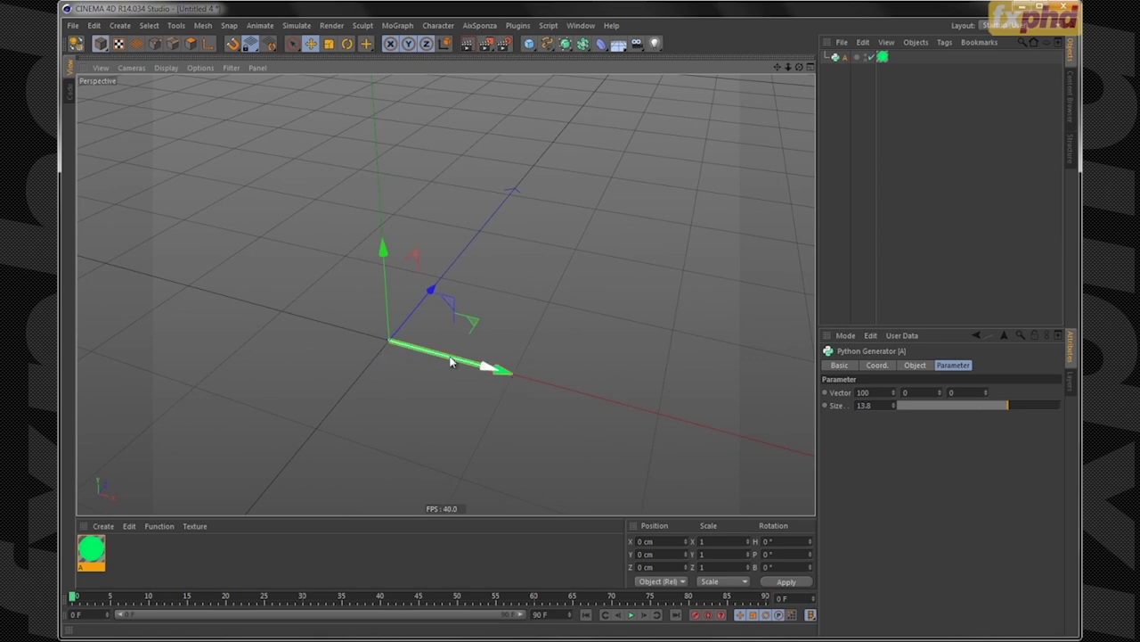
{"action": "left_click", "coordinate": [871, 392]}
Set generator A's Vector to 0, 100, 0 so it points straight up, then duplicate A
{"action": "type", "text": "0"}
{"action": "key", "text": "Tab"}
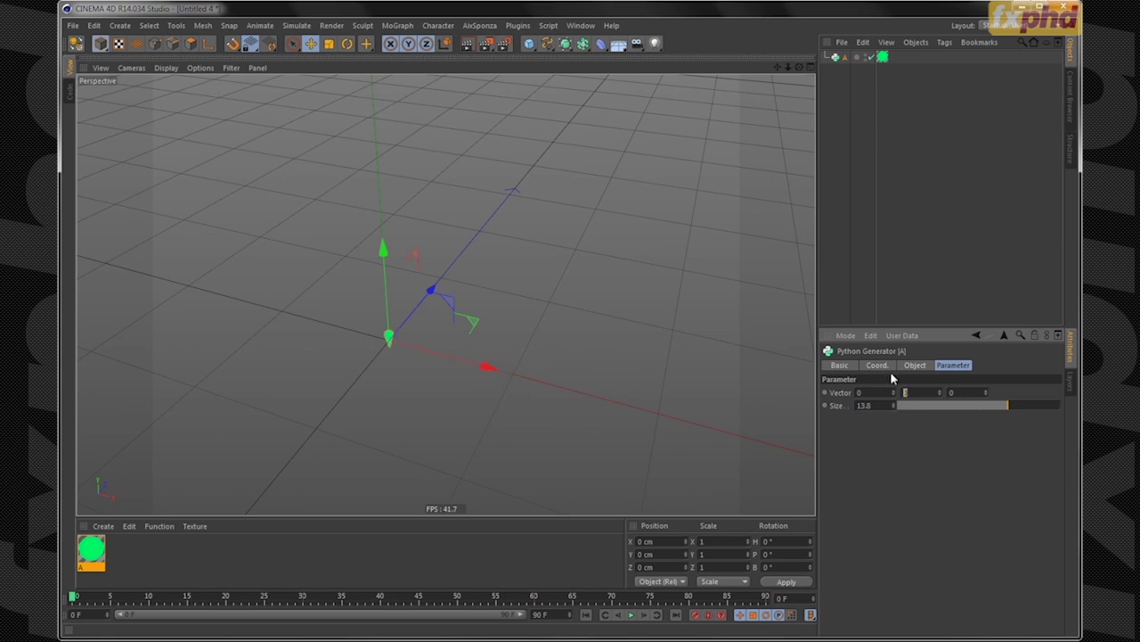
{"action": "key", "text": "Return"}
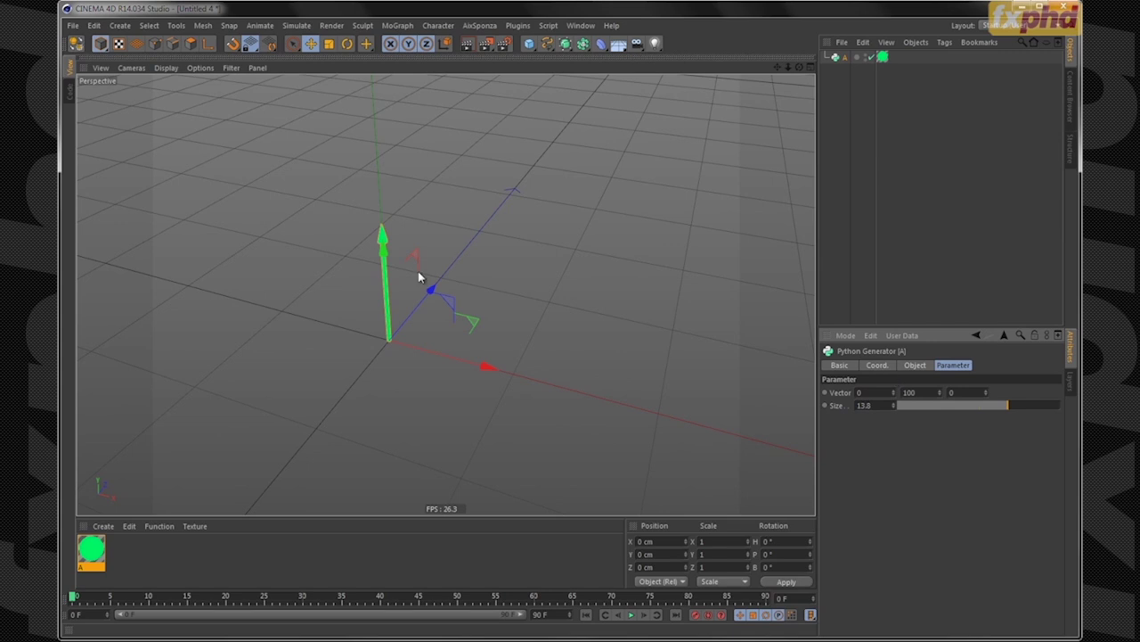
{"action": "left_click_drag", "start_coordinate": [412, 327], "coordinate": [416, 253], "text": "alt"}
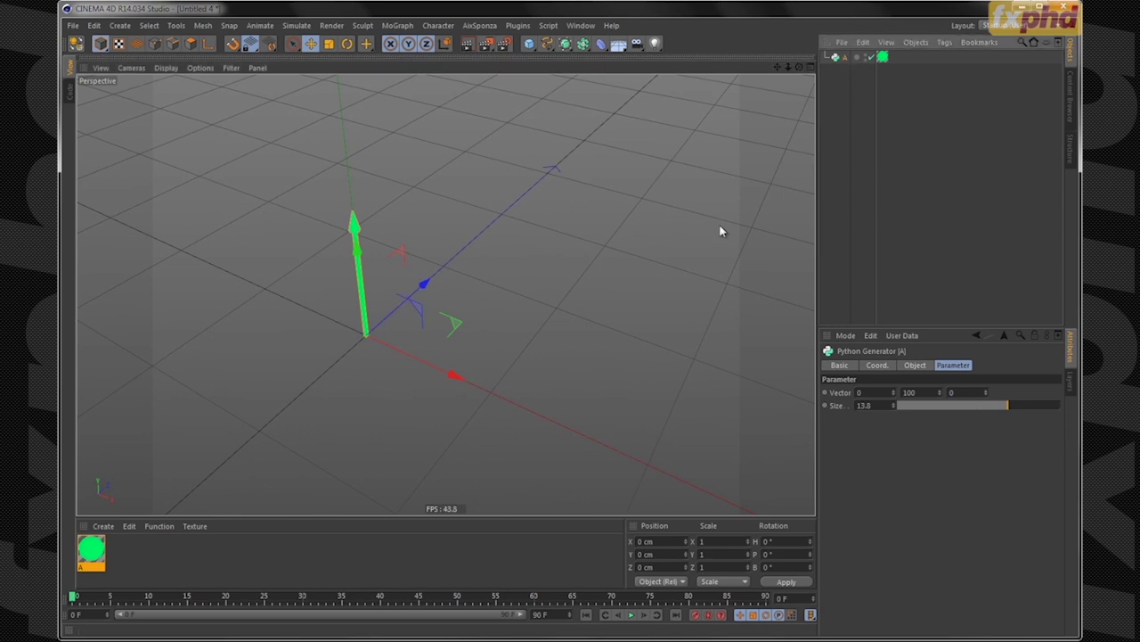
{"action": "left_click_drag", "start_coordinate": [464, 315], "coordinate": [647, 205], "text": "alt"}
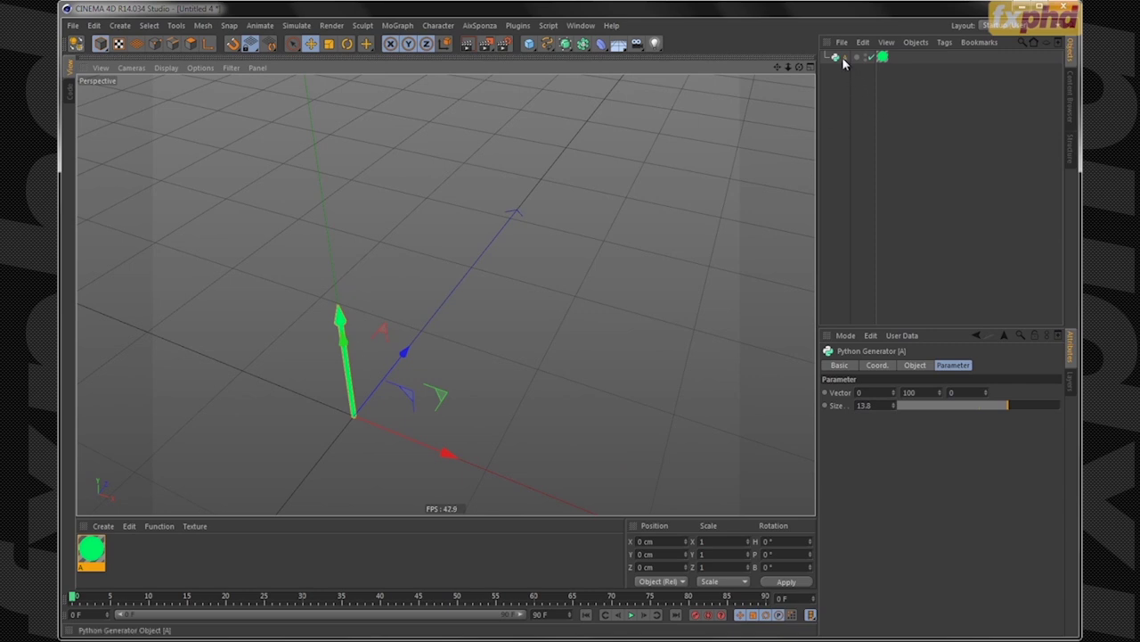
{"action": "left_click_drag", "start_coordinate": [848, 82], "coordinate": [847, 75], "text": "ctrl"}
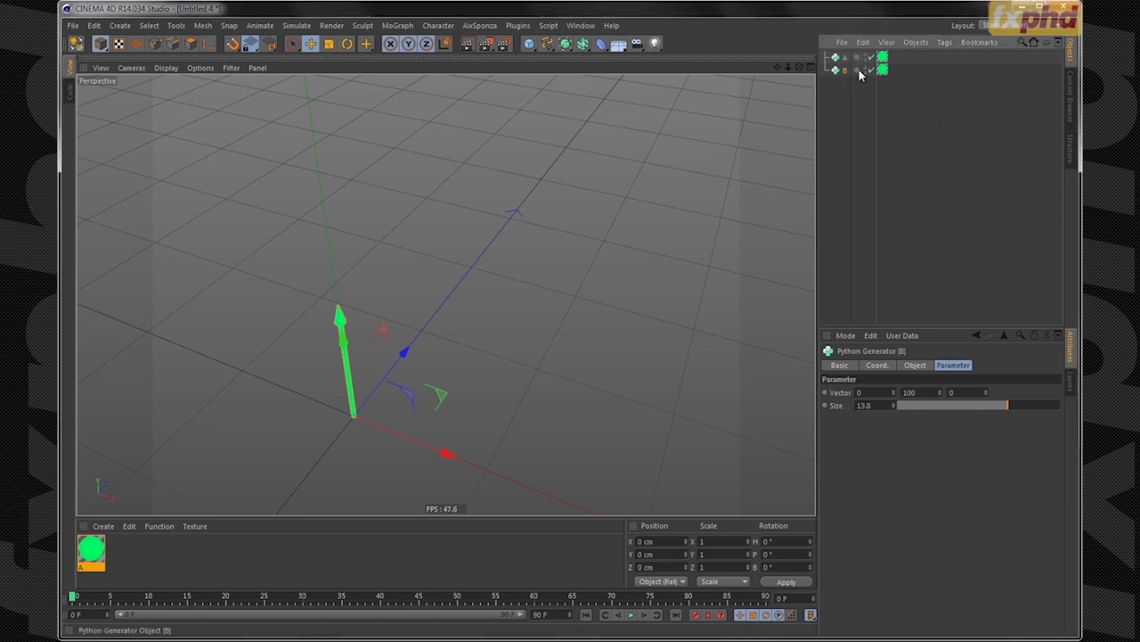
Set generator B's Vector to 50, 50, 0 and duplicate the green material as A.1
{"action": "left_click", "coordinate": [864, 392]}
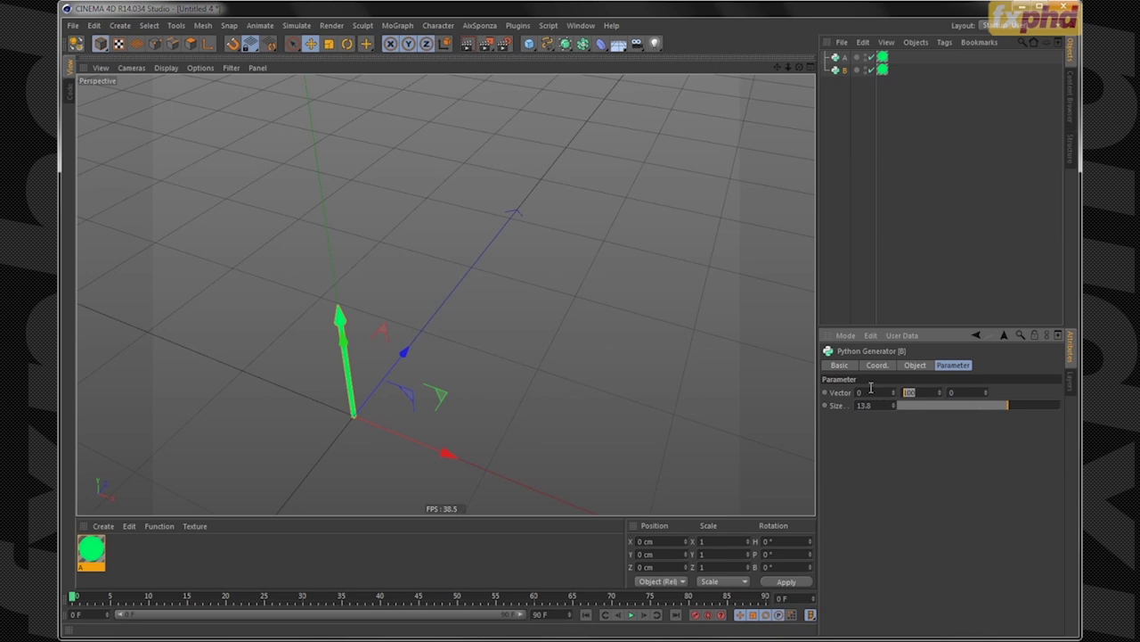
{"action": "type", "text": "50"}
{"action": "key", "text": "Tab"}
{"action": "type", "text": "50"}
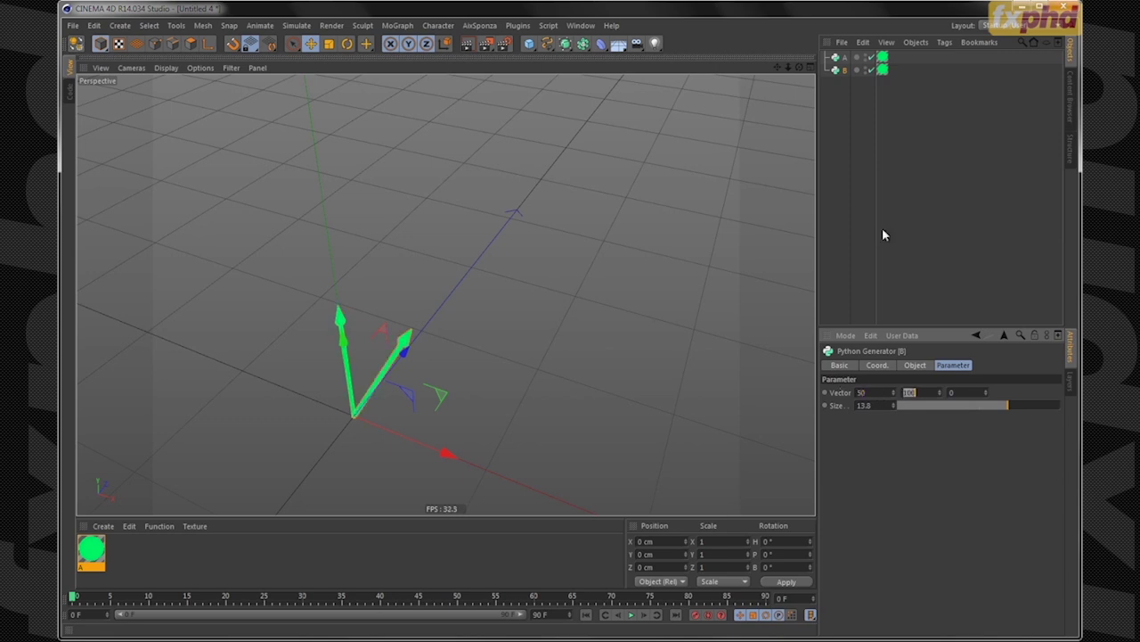
{"action": "key", "text": "Return"}
{"action": "left_click_drag", "start_coordinate": [520, 373], "coordinate": [497, 332], "text": "alt"}
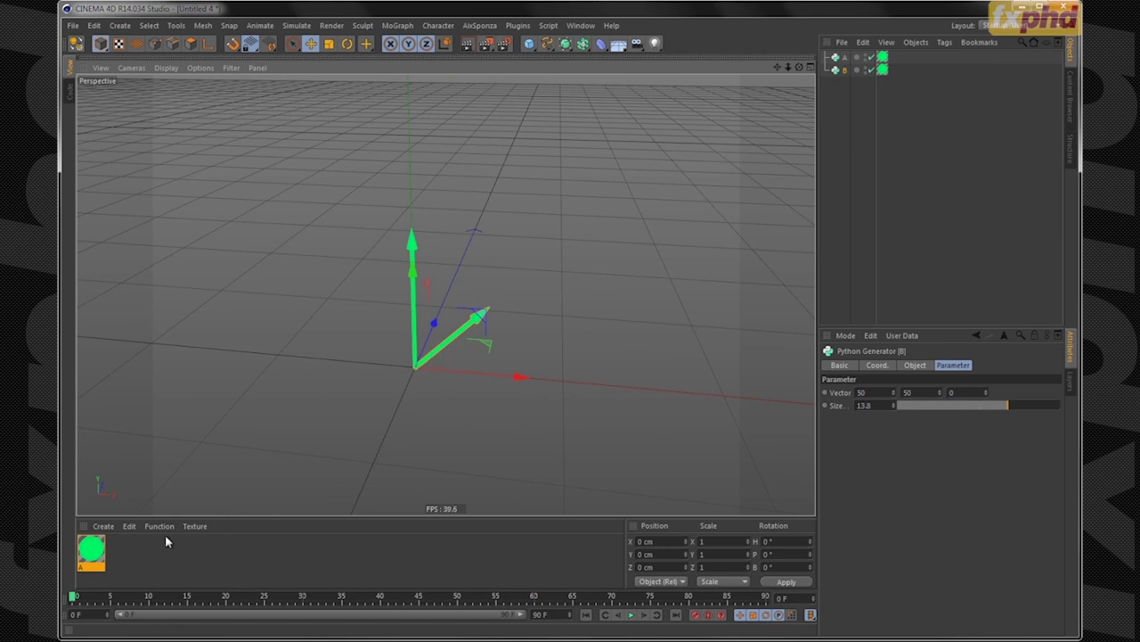
{"action": "left_click_drag", "start_coordinate": [92, 549], "coordinate": [118, 567], "text": "ctrl"}
{"action": "double_click", "coordinate": [122, 551]}
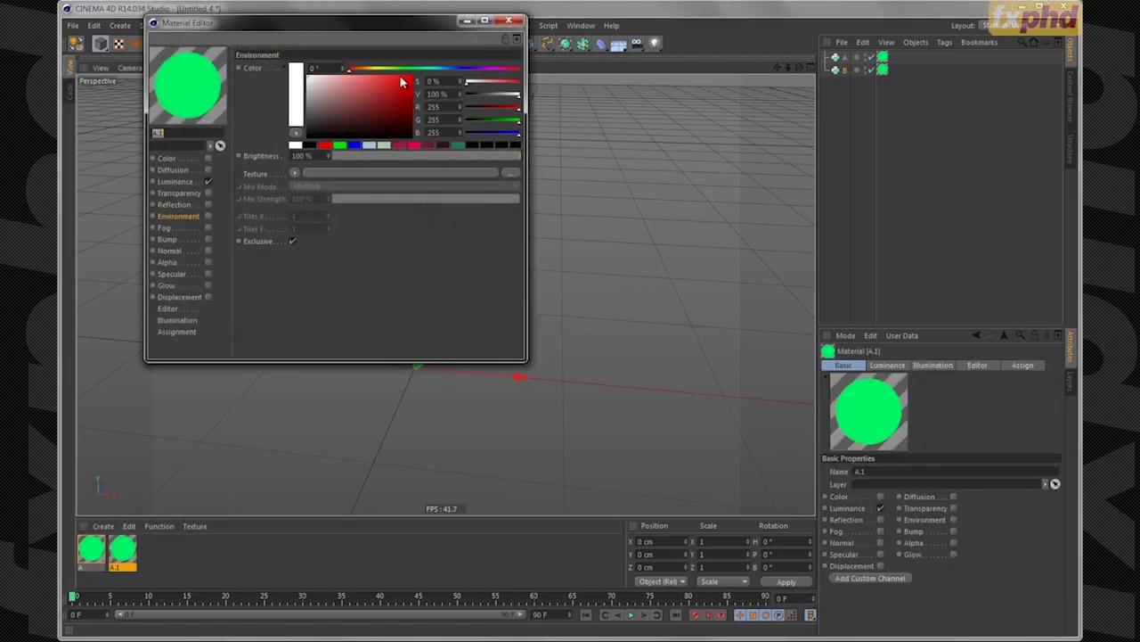
Make material A.1's luminance orange, apply it to vector B, and duplicate B
{"action": "left_click", "coordinate": [183, 181]}
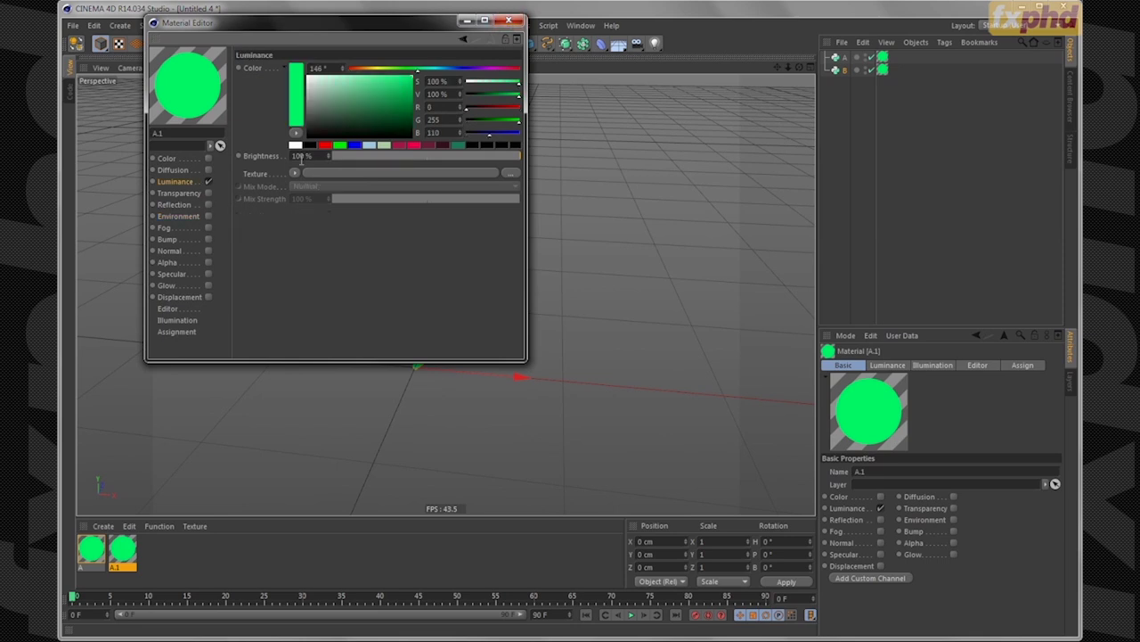
{"action": "left_click_drag", "start_coordinate": [414, 78], "coordinate": [363, 73]}
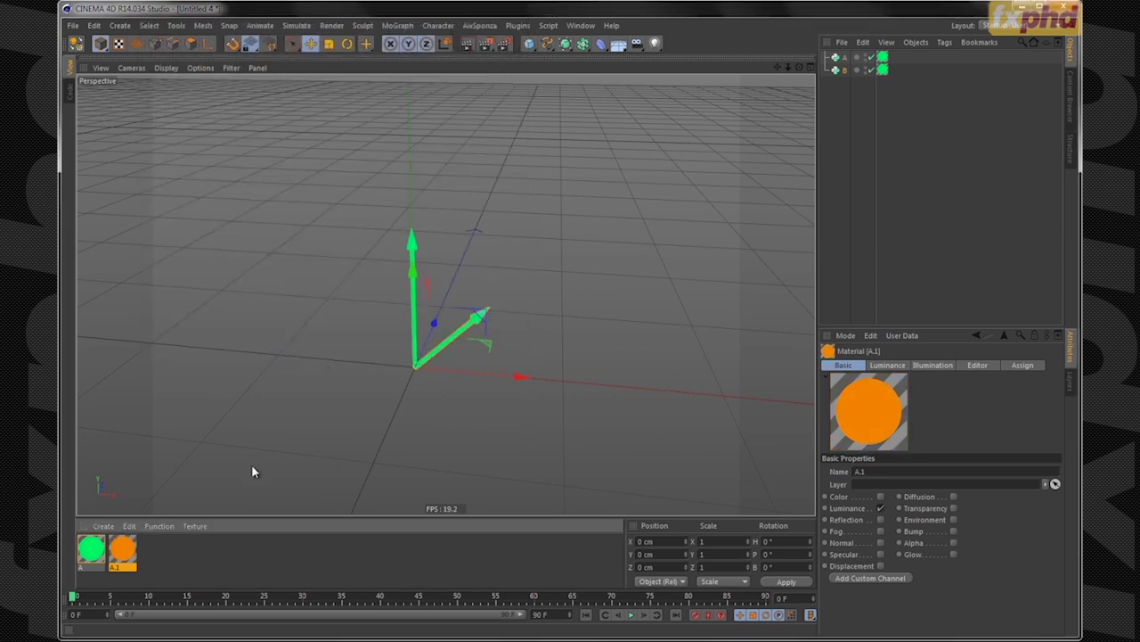
{"action": "left_click_drag", "start_coordinate": [129, 552], "coordinate": [882, 70]}
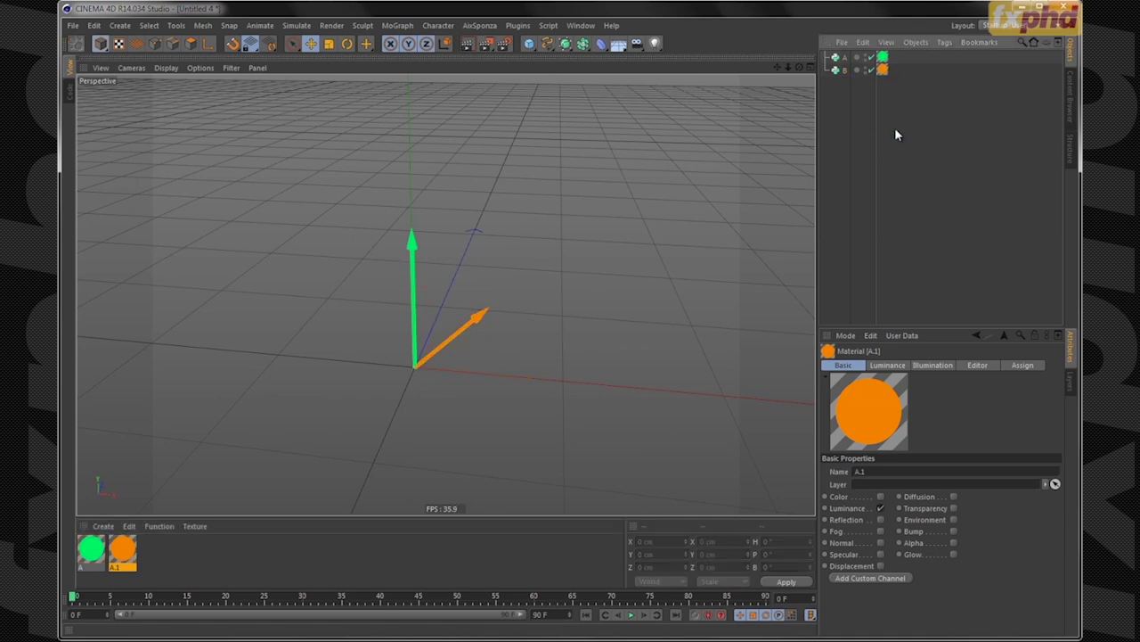
{"action": "left_click_drag", "start_coordinate": [473, 375], "coordinate": [453, 357], "text": "alt"}
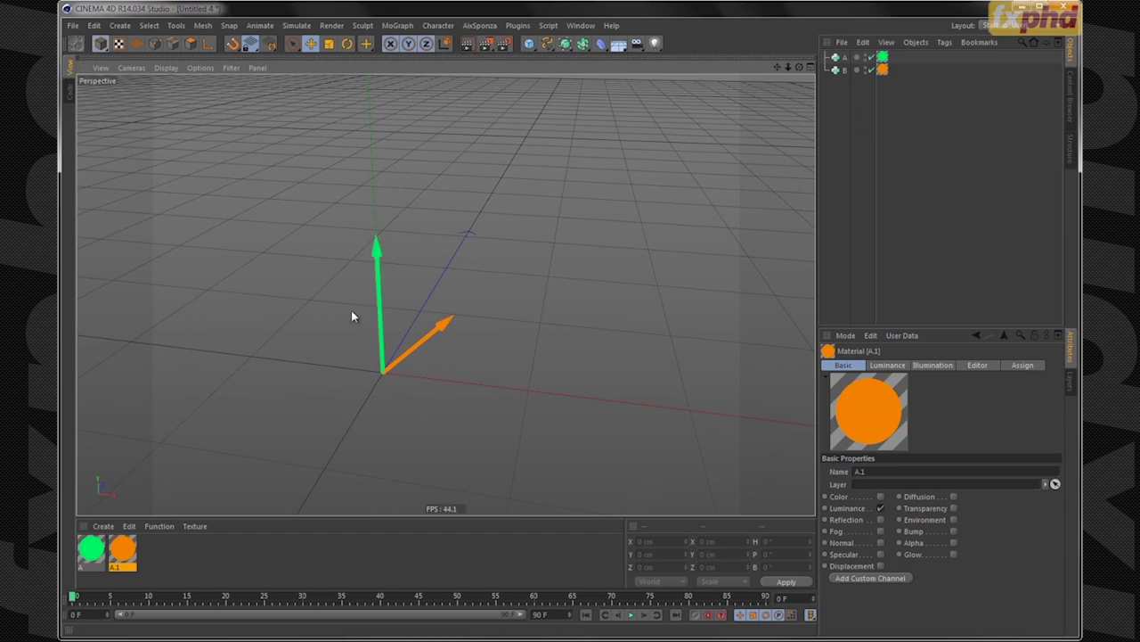
{"action": "left_click_drag", "start_coordinate": [845, 70], "coordinate": [846, 85], "text": "ctrl"}
Rename the copied vector generator to C
{"action": "double_click", "coordinate": [851, 83]}
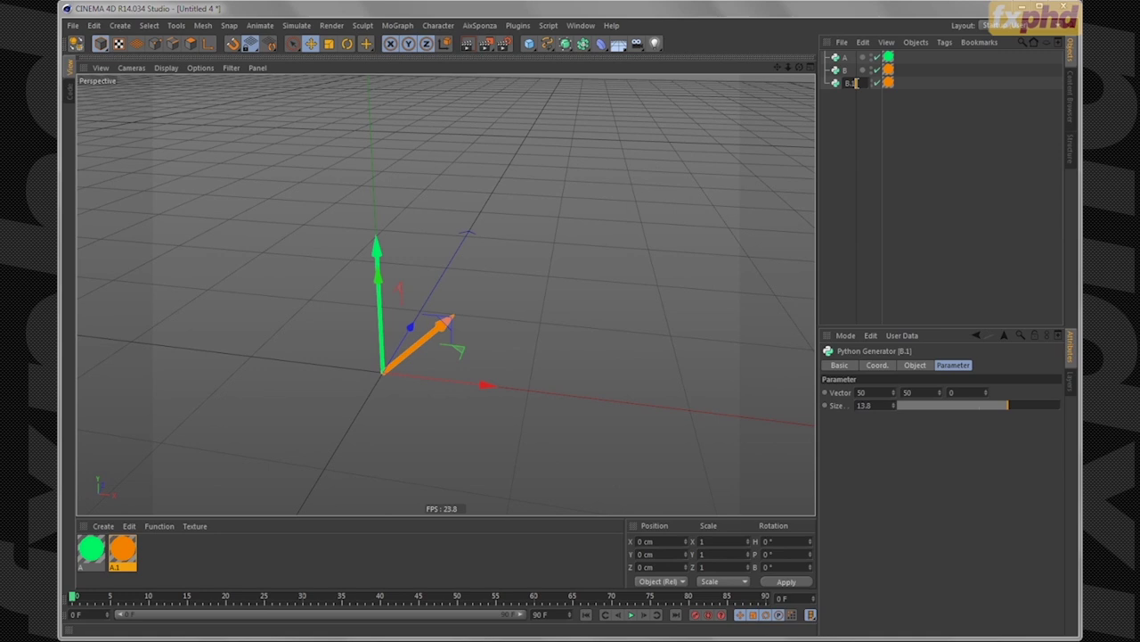
{"action": "type", "text": "C"}
{"action": "key", "text": "Return"}
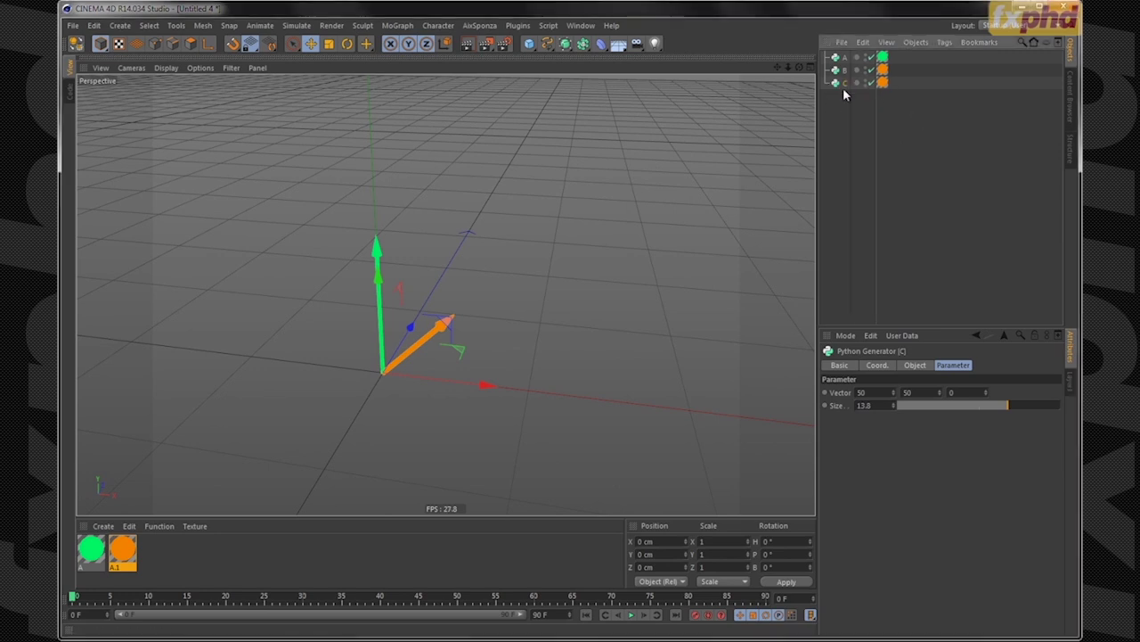
Duplicate the orange material as pure blue A.2 and apply it to vector C
{"action": "left_click_drag", "start_coordinate": [123, 549], "coordinate": [153, 550], "text": "ctrl"}
{"action": "double_click", "coordinate": [153, 549]}
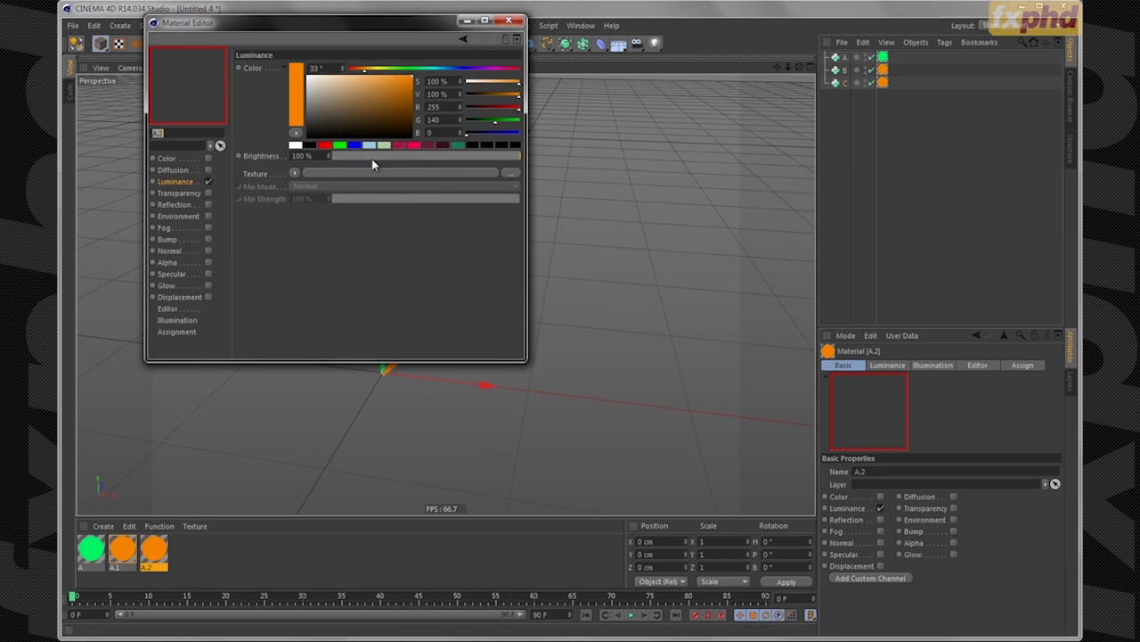
{"action": "left_click", "coordinate": [360, 144]}
{"action": "left_click", "coordinate": [509, 20]}
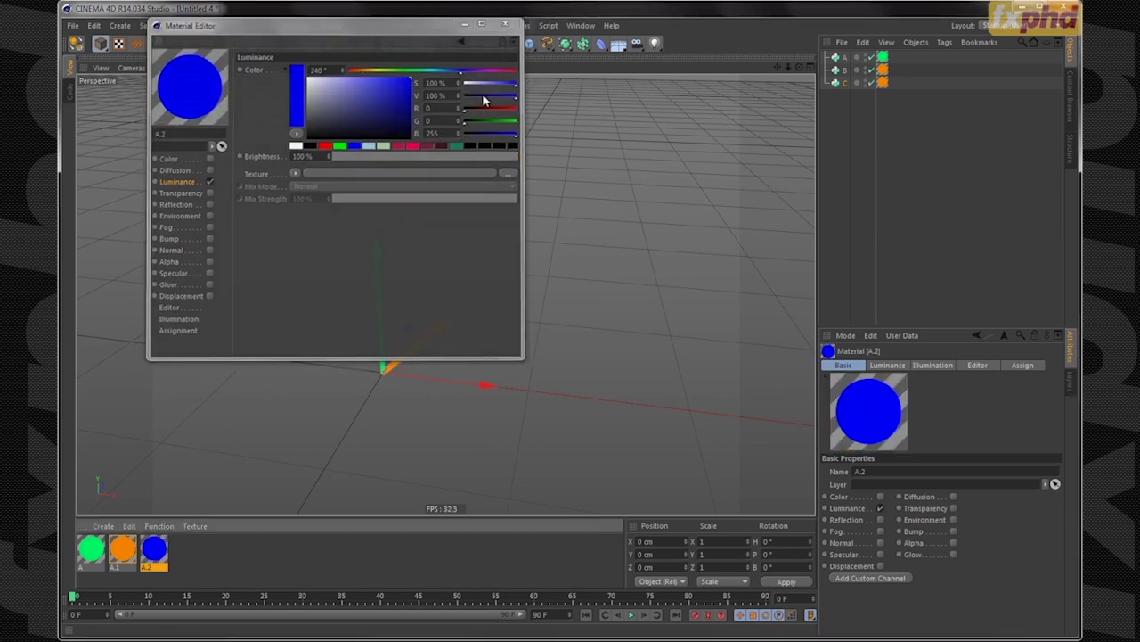
{"action": "left_click_drag", "start_coordinate": [157, 553], "coordinate": [882, 82]}
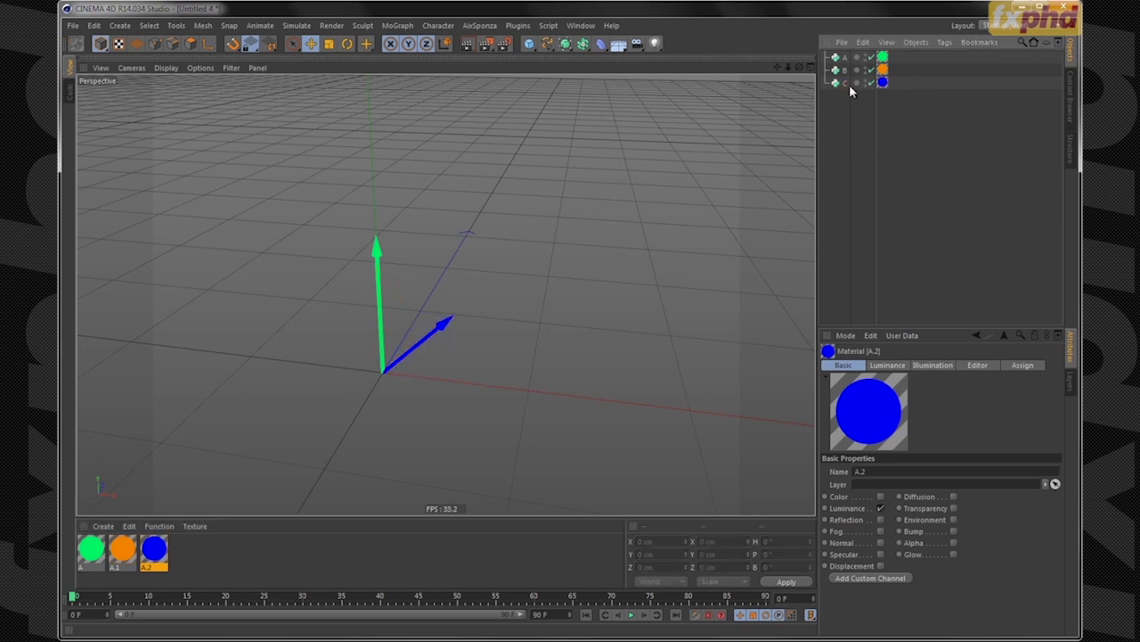
{"action": "left_click", "coordinate": [849, 83]}
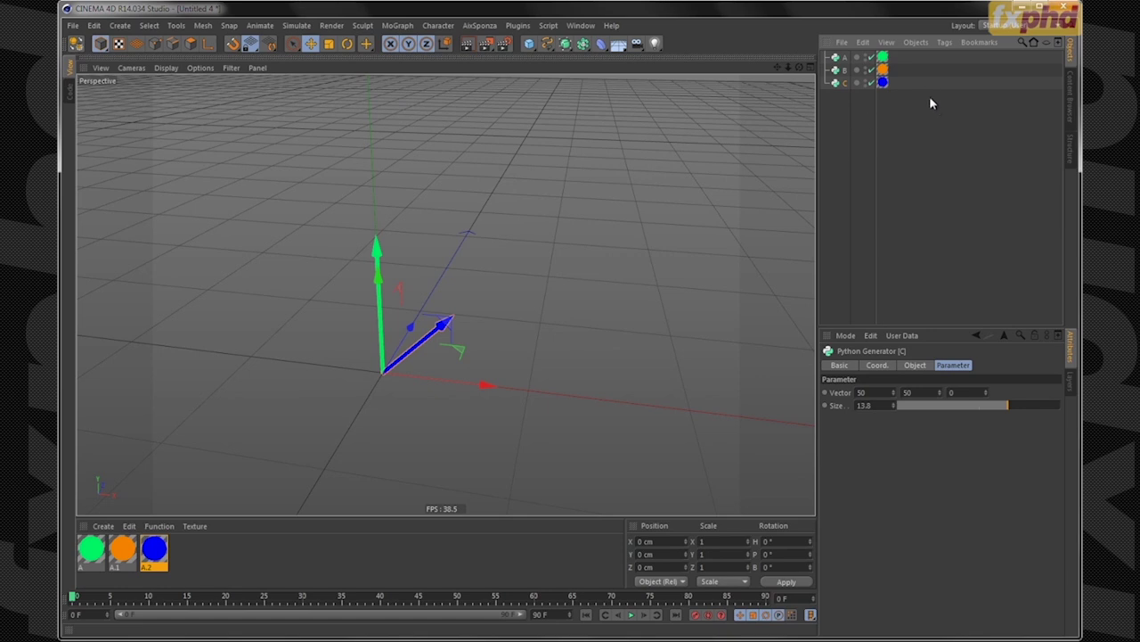
{"action": "left_click", "coordinate": [943, 42]}
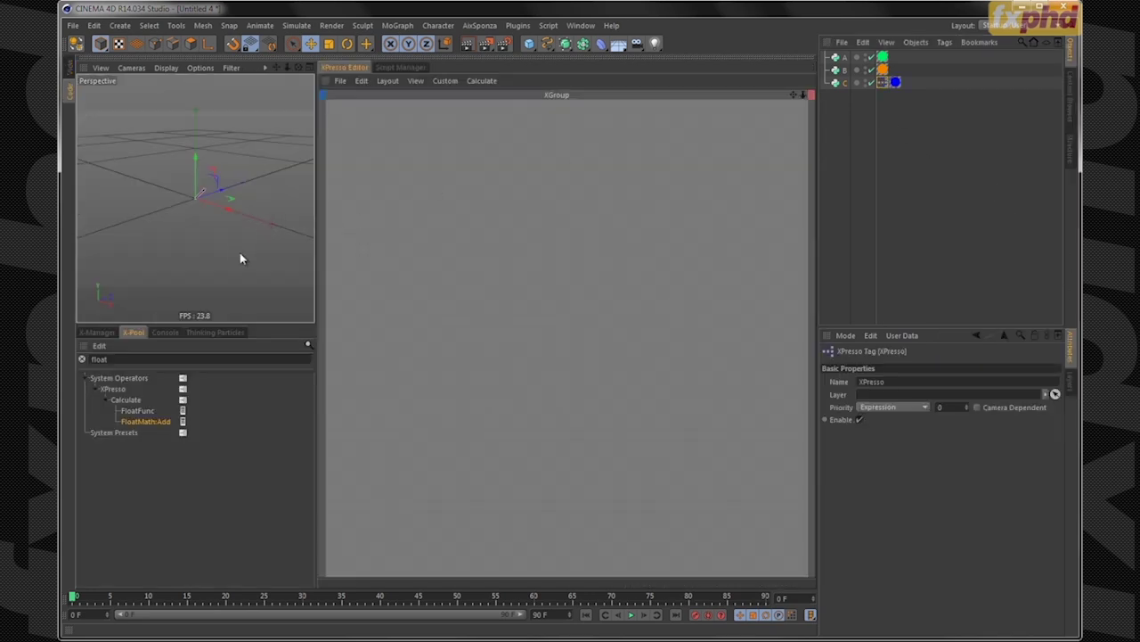
Check the Python script, error output, particle settings and float node search beside the XPresso graph
{"action": "left_click_drag", "start_coordinate": [240, 258], "coordinate": [213, 218], "text": "alt"}
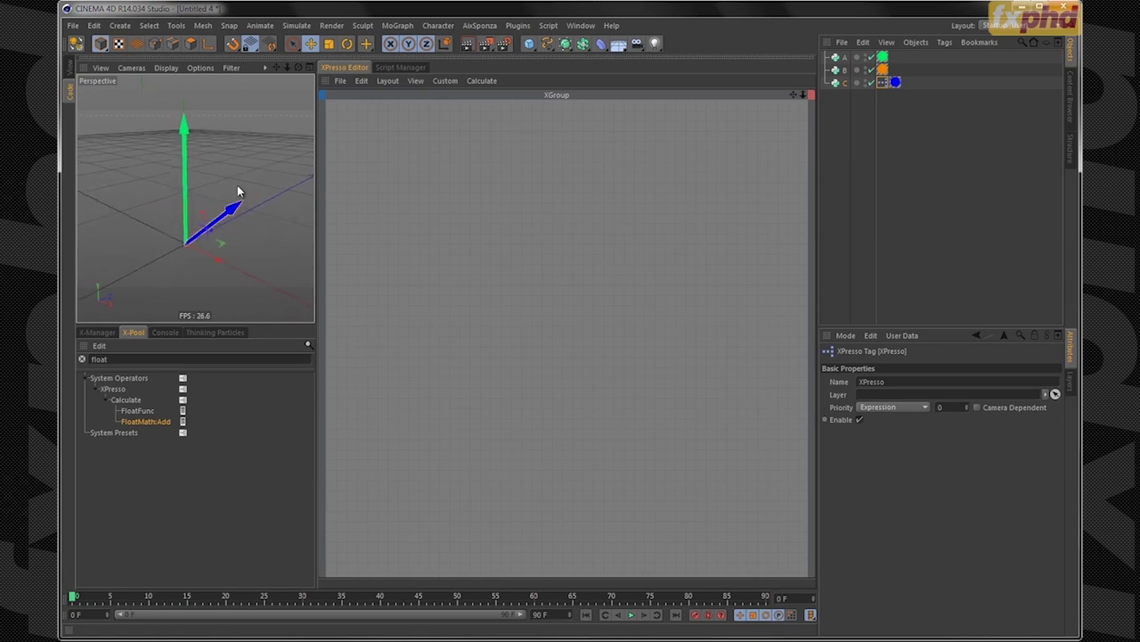
{"action": "left_click", "coordinate": [397, 67]}
{"action": "left_click", "coordinate": [348, 68]}
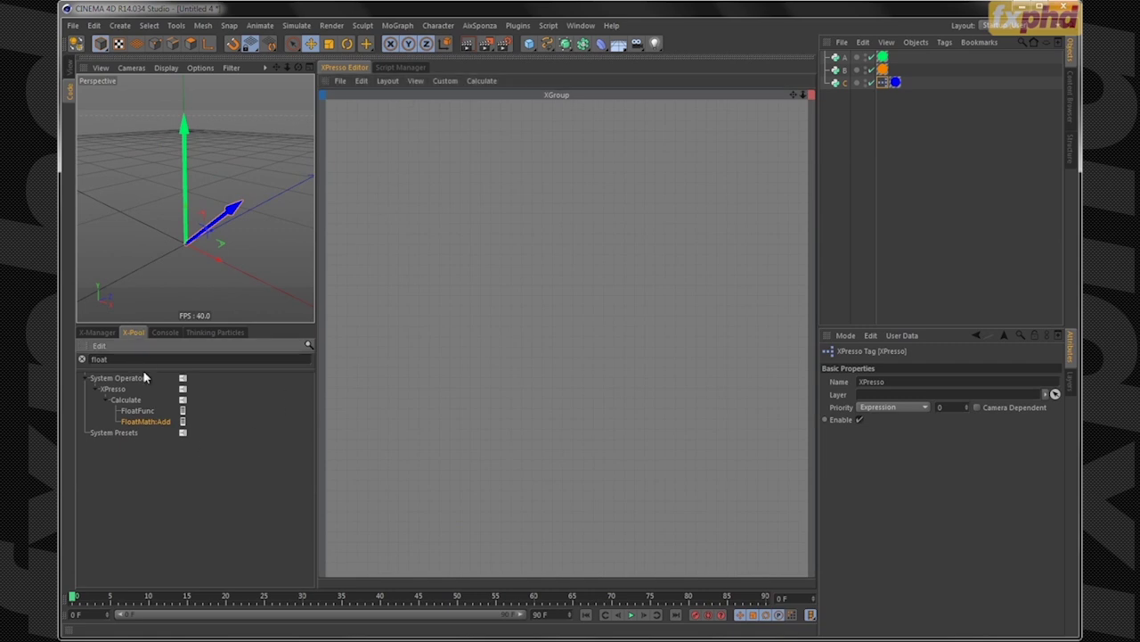
{"action": "left_click", "coordinate": [170, 333]}
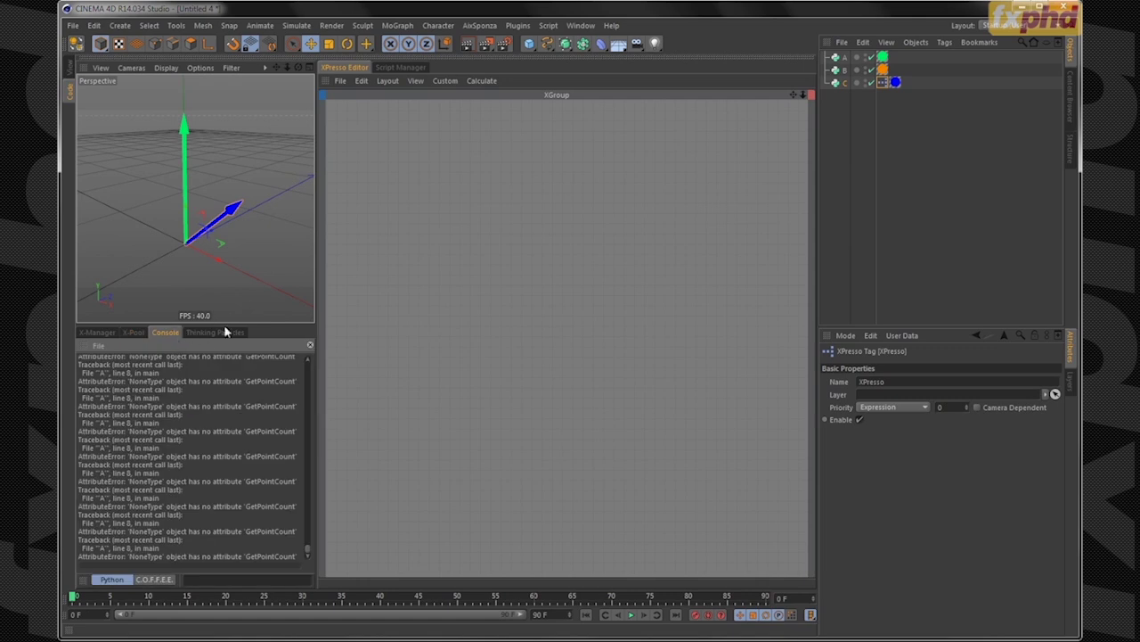
{"action": "left_click", "coordinate": [212, 333]}
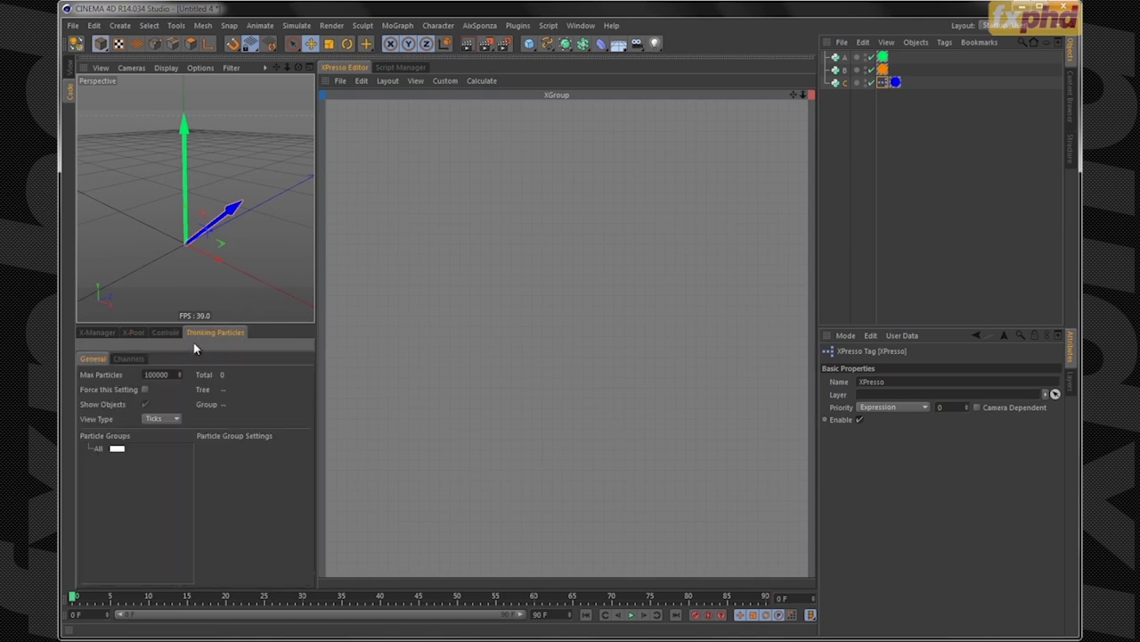
{"action": "left_click", "coordinate": [168, 333]}
{"action": "left_click", "coordinate": [133, 332]}
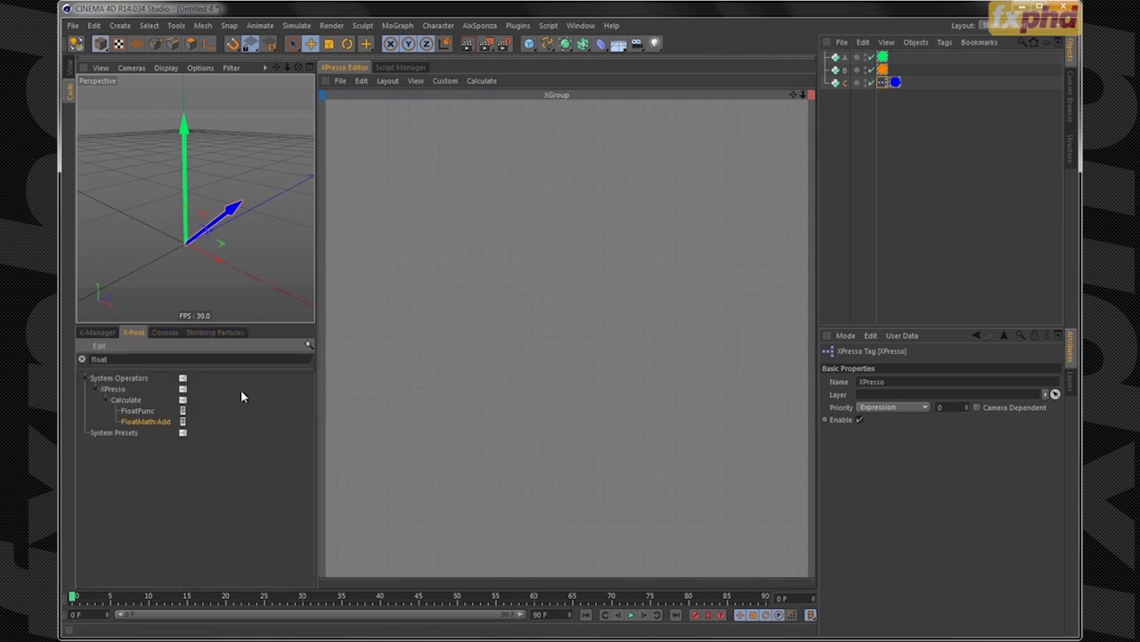
{"action": "left_click", "coordinate": [418, 69]}
{"action": "left_click", "coordinate": [353, 70]}
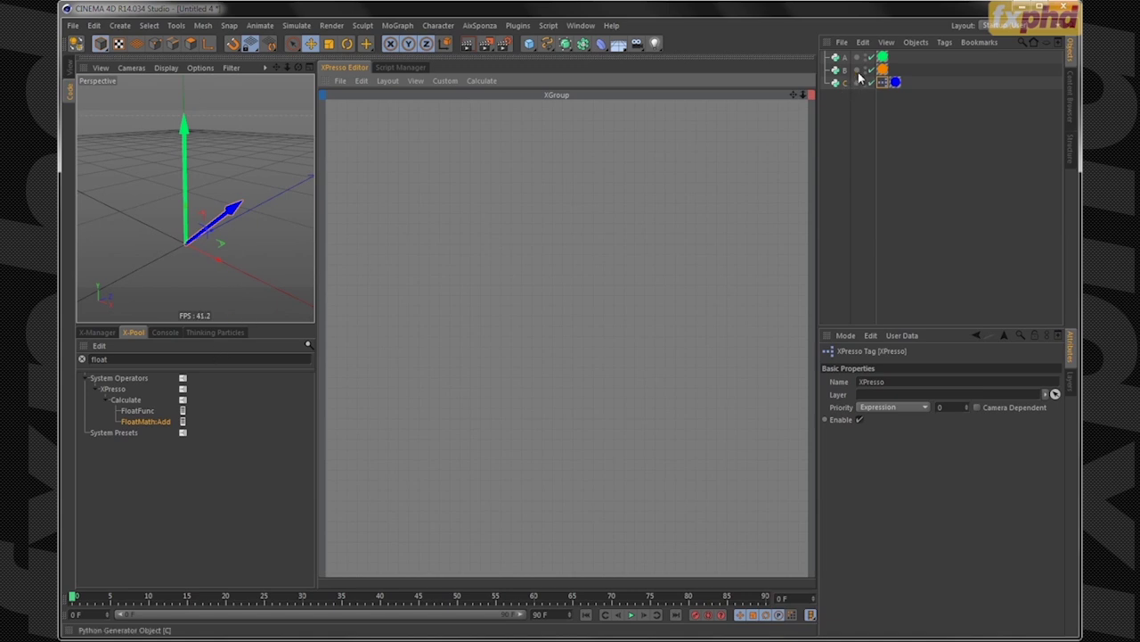
Add object nodes A and B to the XPresso graph and give node A a green title
{"action": "left_click_drag", "start_coordinate": [754, 159], "coordinate": [432, 169]}
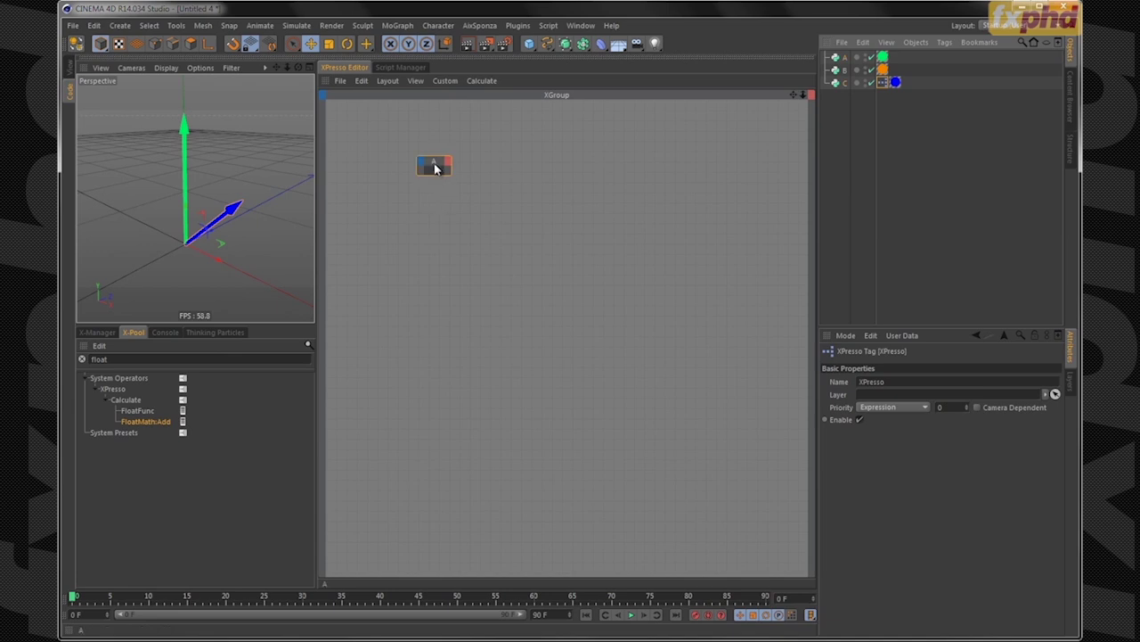
{"action": "left_click_drag", "start_coordinate": [842, 71], "coordinate": [429, 230]}
{"action": "left_click", "coordinate": [433, 170]}
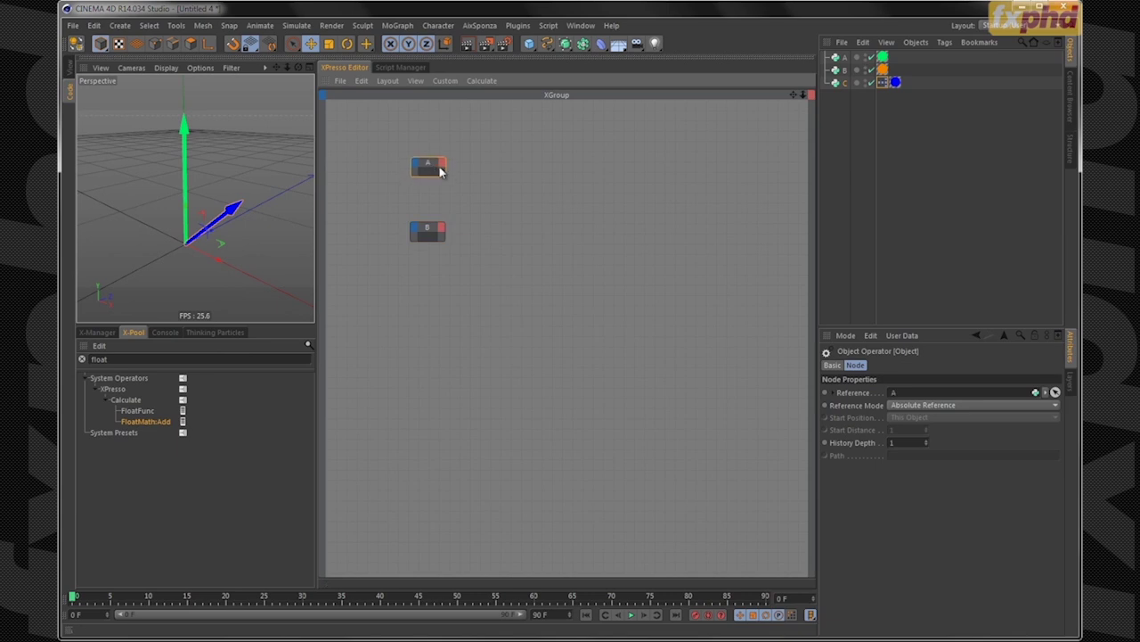
{"action": "left_click", "coordinate": [832, 366]}
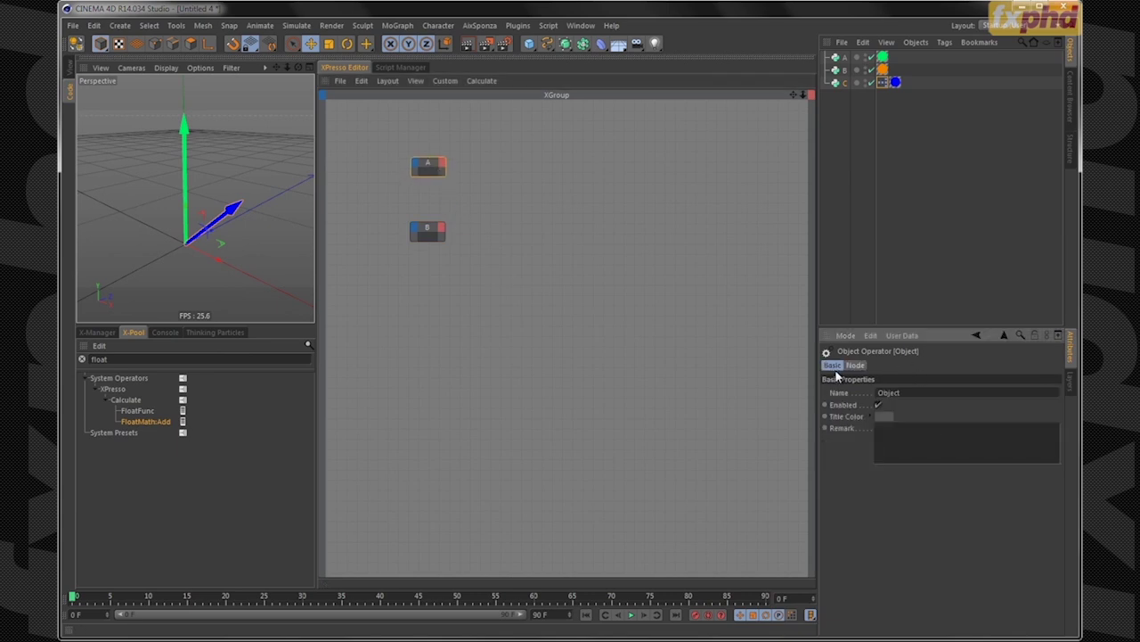
{"action": "left_click", "coordinate": [877, 418]}
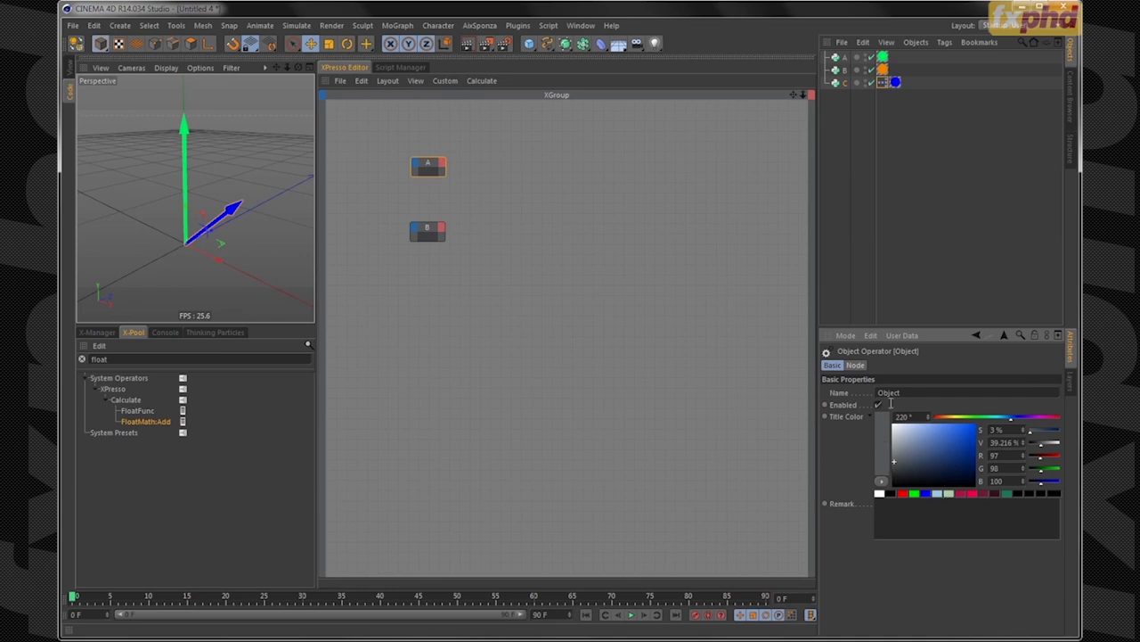
{"action": "left_click", "coordinate": [888, 454]}
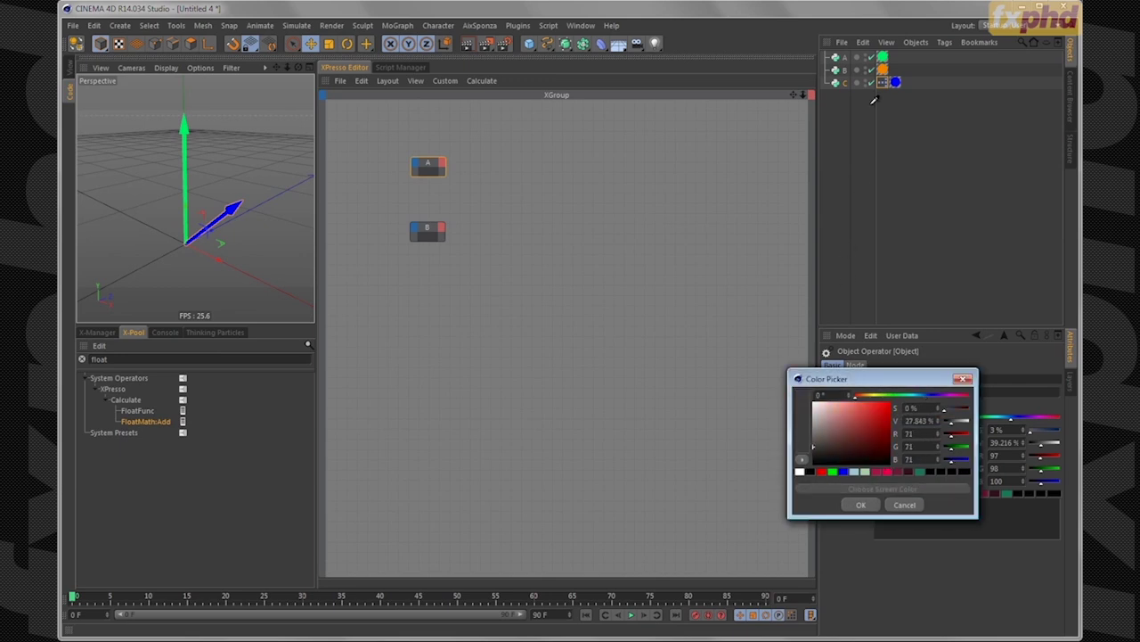
{"action": "left_click", "coordinate": [882, 57]}
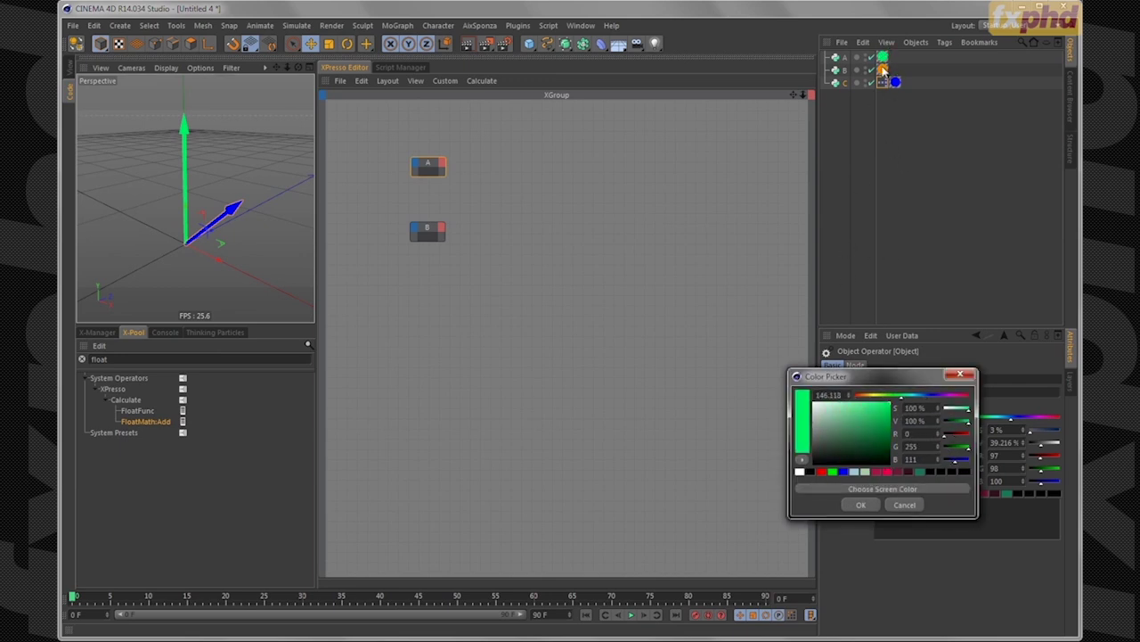
{"action": "left_click", "coordinate": [861, 504]}
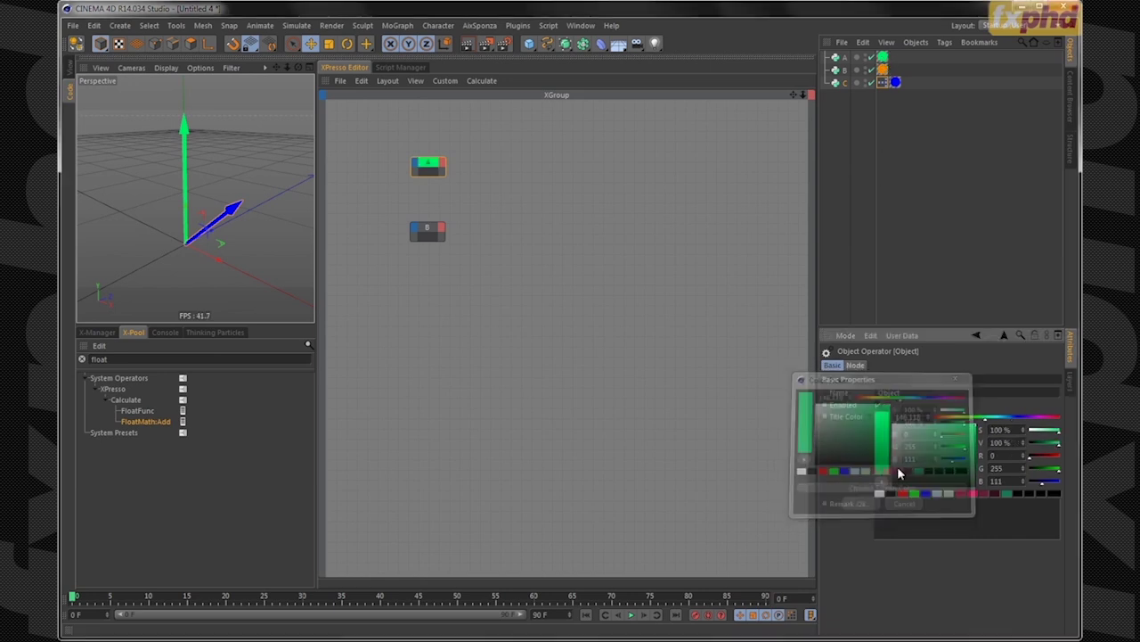
Give node B a bright orange title colour and rearrange nodes A and B
{"action": "left_click", "coordinate": [428, 229]}
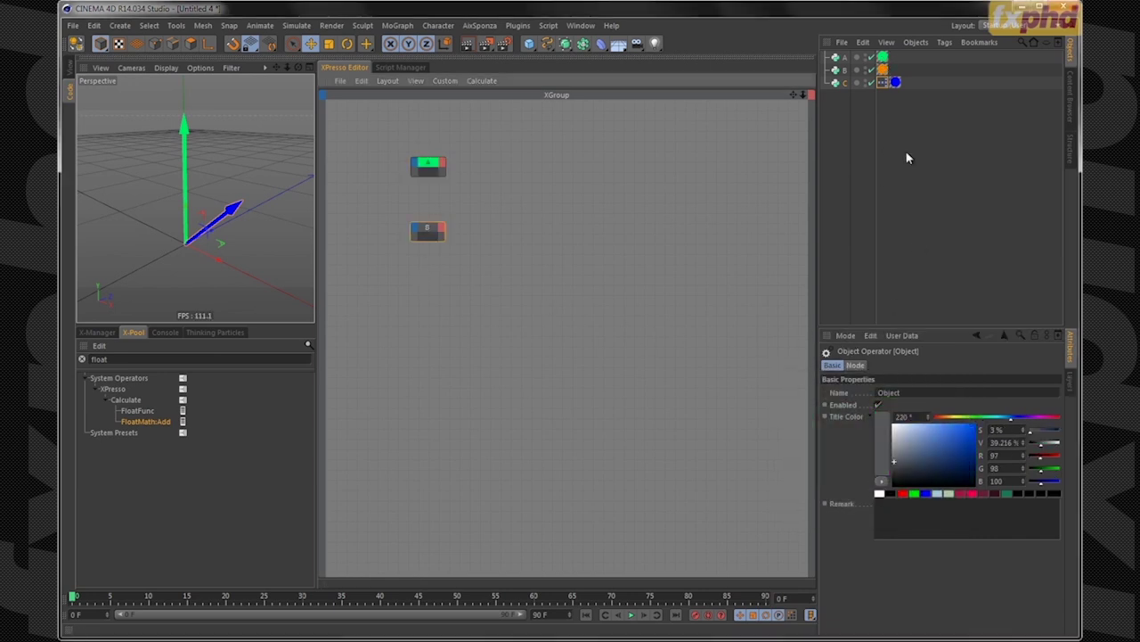
{"action": "left_click", "coordinate": [885, 470]}
{"action": "left_click_drag", "start_coordinate": [917, 403], "coordinate": [851, 402]}
{"action": "left_click_drag", "start_coordinate": [946, 428], "coordinate": [967, 410]}
{"action": "left_click", "coordinate": [870, 513]}
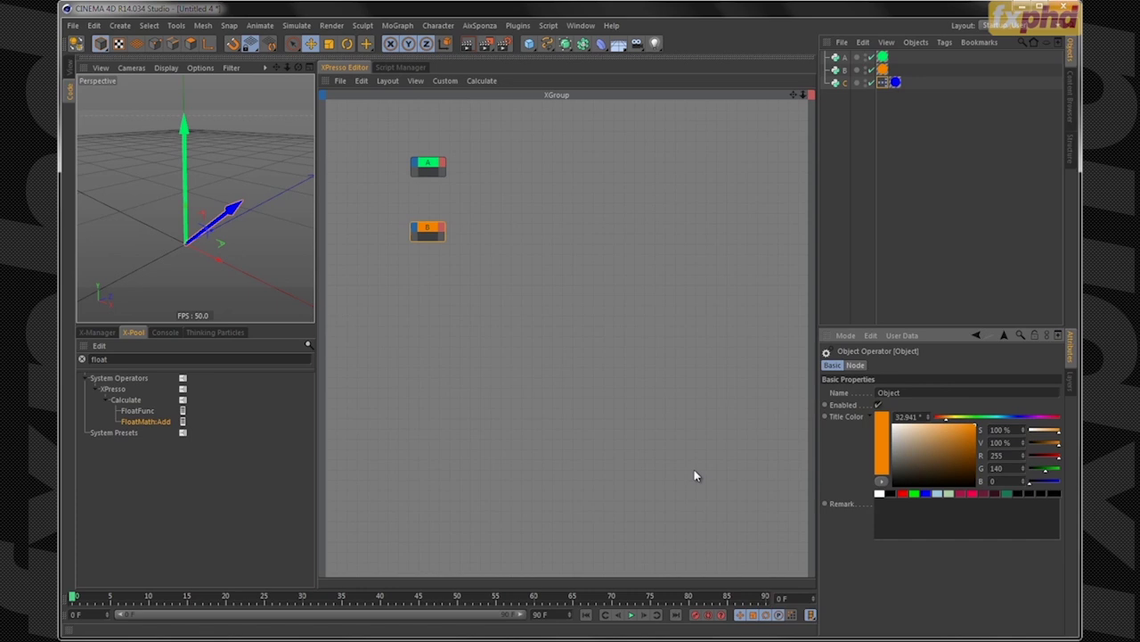
{"action": "left_click_drag", "start_coordinate": [428, 230], "coordinate": [426, 251]}
{"action": "left_click", "coordinate": [429, 167]}
{"action": "left_click_drag", "start_coordinate": [429, 167], "coordinate": [423, 165]}
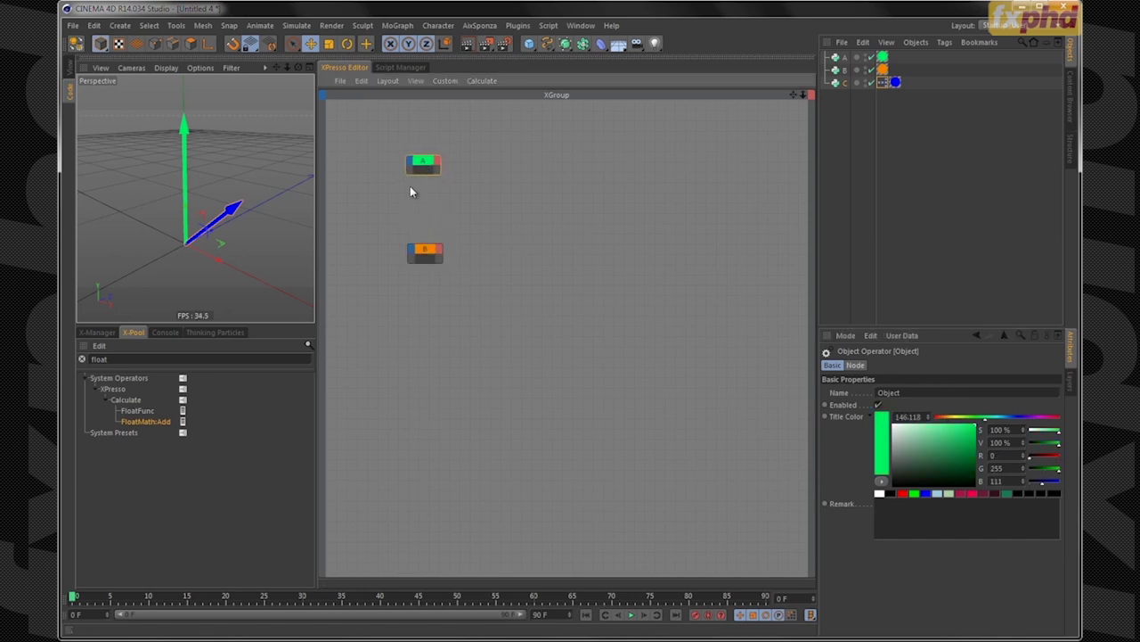
{"action": "left_click_drag", "start_coordinate": [424, 252], "coordinate": [423, 261]}
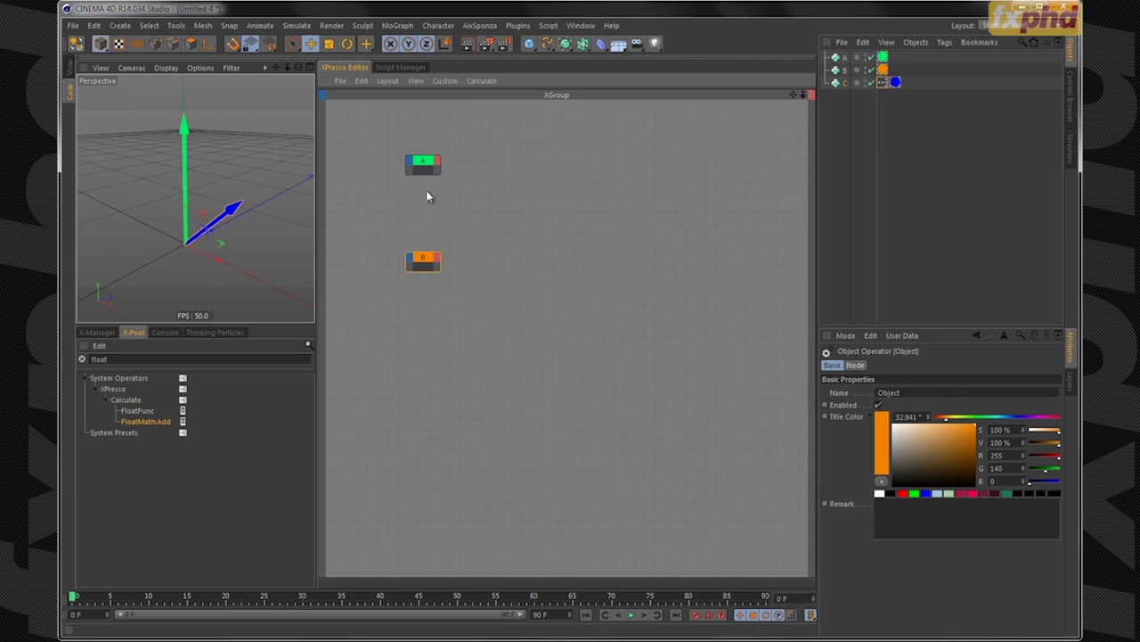
{"action": "left_click", "coordinate": [437, 162]}
Add a Vector output port to node A and check object A's Vector and Size values
{"action": "mouse_move", "coordinate": [484, 256]}
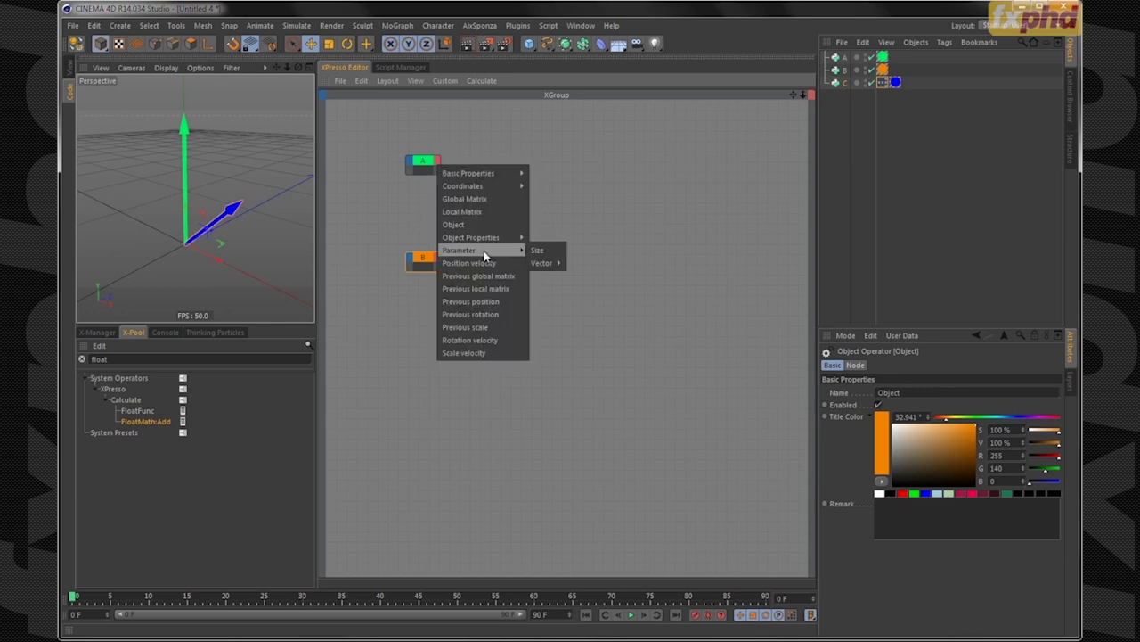
{"action": "mouse_move", "coordinate": [546, 264]}
{"action": "left_click", "coordinate": [578, 263]}
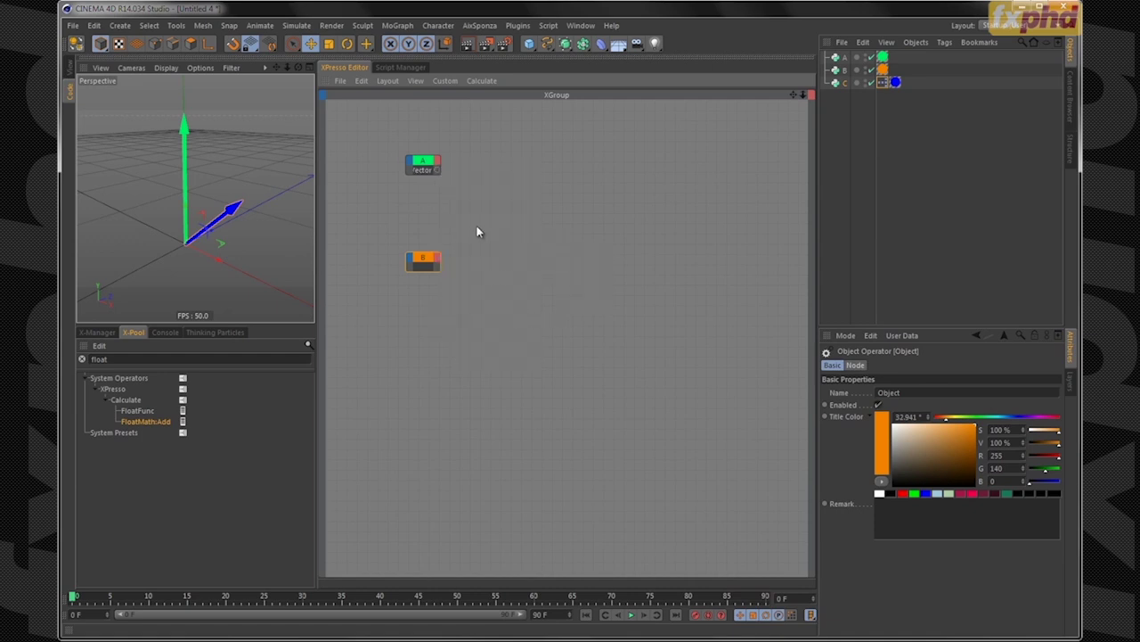
{"action": "left_click", "coordinate": [845, 57]}
{"action": "left_click", "coordinate": [915, 365]}
{"action": "left_click", "coordinate": [952, 366]}
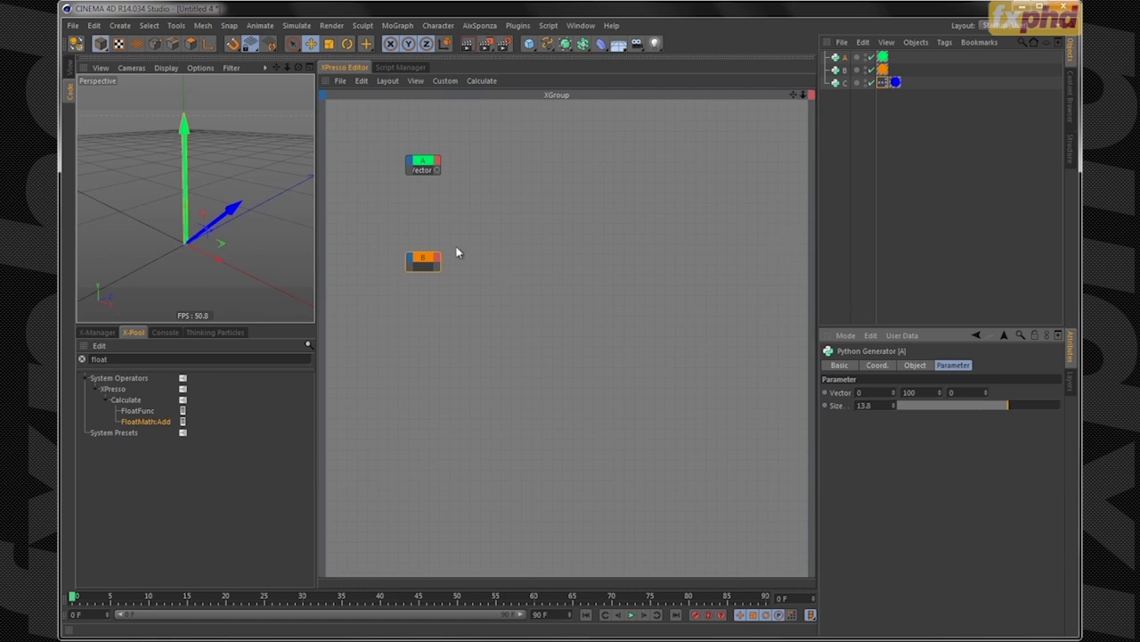
Add a Vector output port to node B and enlarge both nodes so the ports show
{"action": "left_click", "coordinate": [436, 258]}
{"action": "mouse_move", "coordinate": [488, 342]}
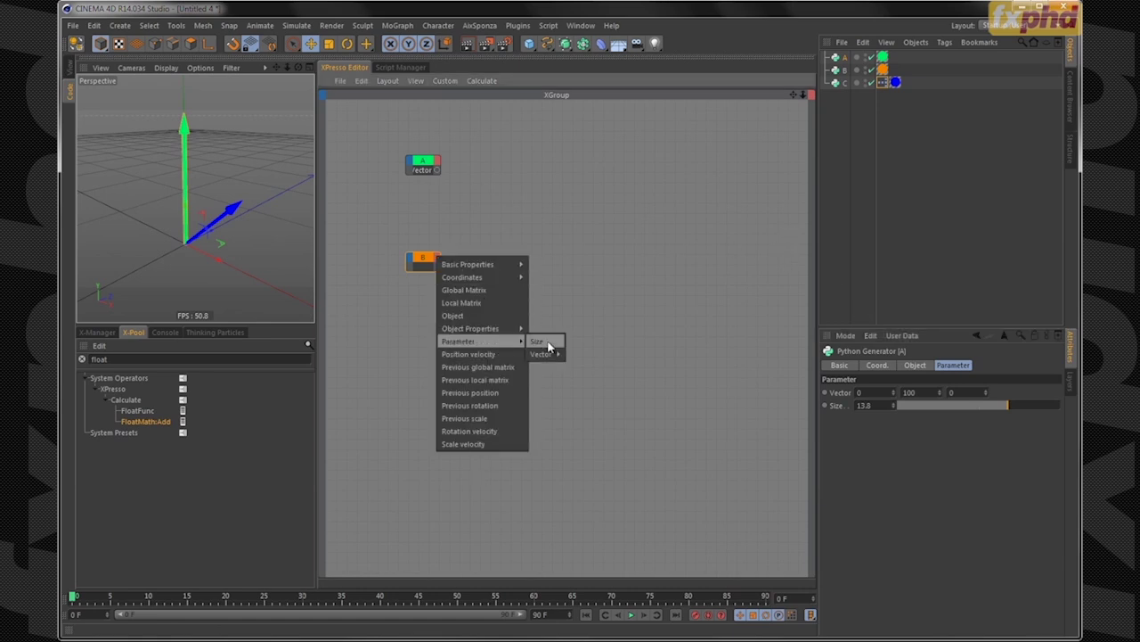
{"action": "left_click", "coordinate": [587, 361]}
{"action": "left_click_drag", "start_coordinate": [442, 273], "coordinate": [456, 281]}
{"action": "left_click_drag", "start_coordinate": [441, 173], "coordinate": [457, 182]}
{"action": "double_click", "coordinate": [110, 360]}
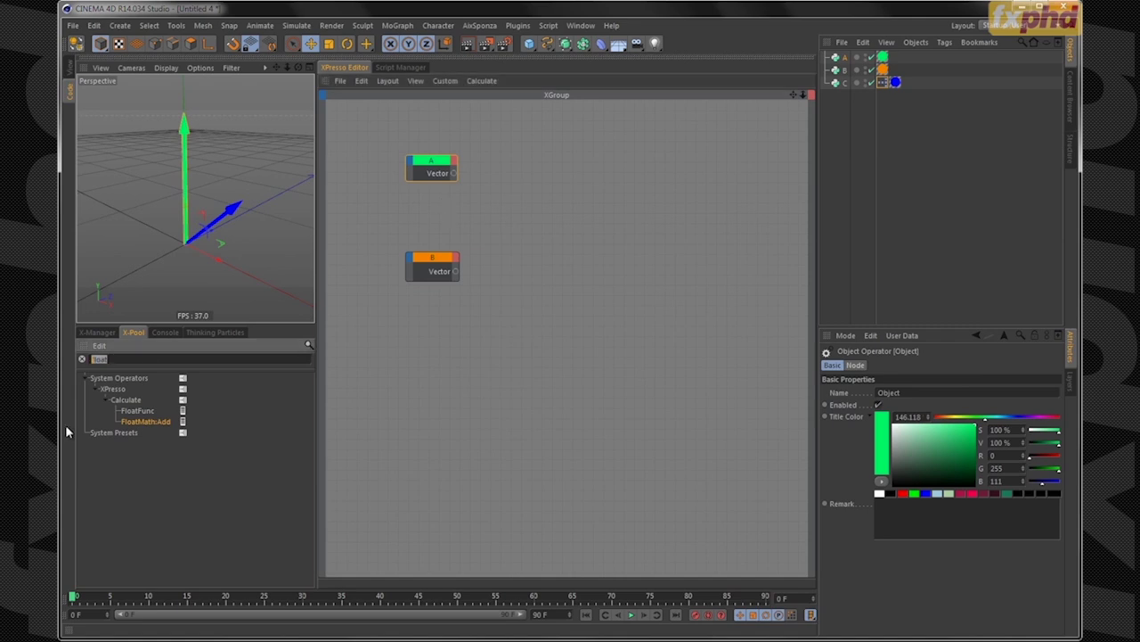
Search 'math' in the X-Pool and place Math:Add between A and B, deleting the mistaken FloatMath:Add
{"action": "type", "text": "math"}
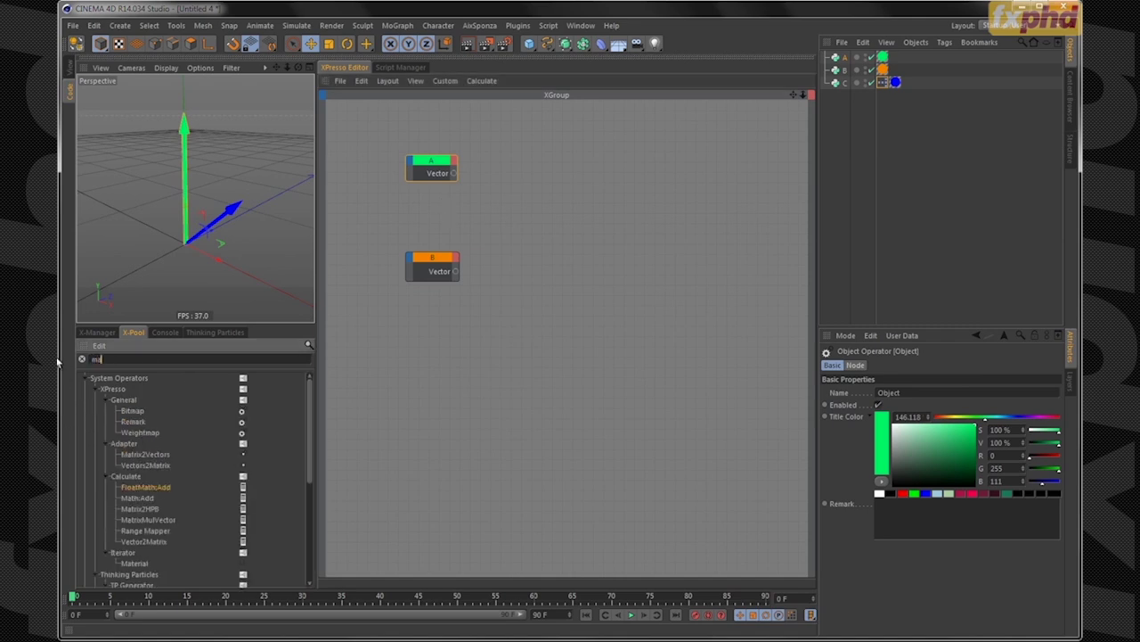
{"action": "left_click_drag", "start_coordinate": [166, 407], "coordinate": [505, 205]}
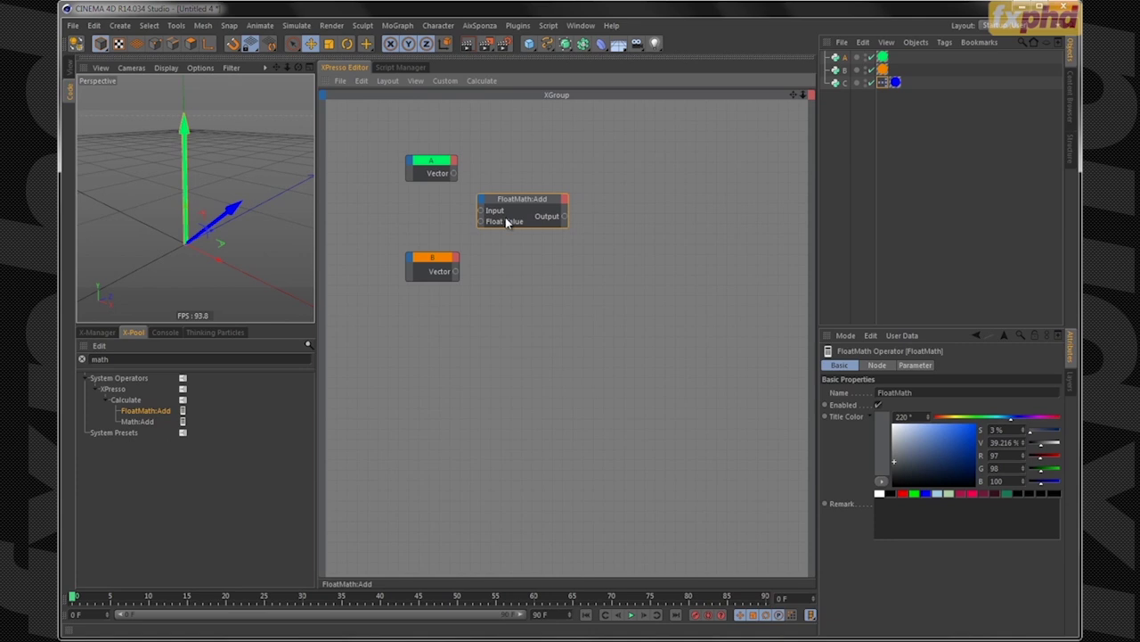
{"action": "key", "text": "Delete"}
{"action": "left_click_drag", "start_coordinate": [144, 428], "coordinate": [507, 197]}
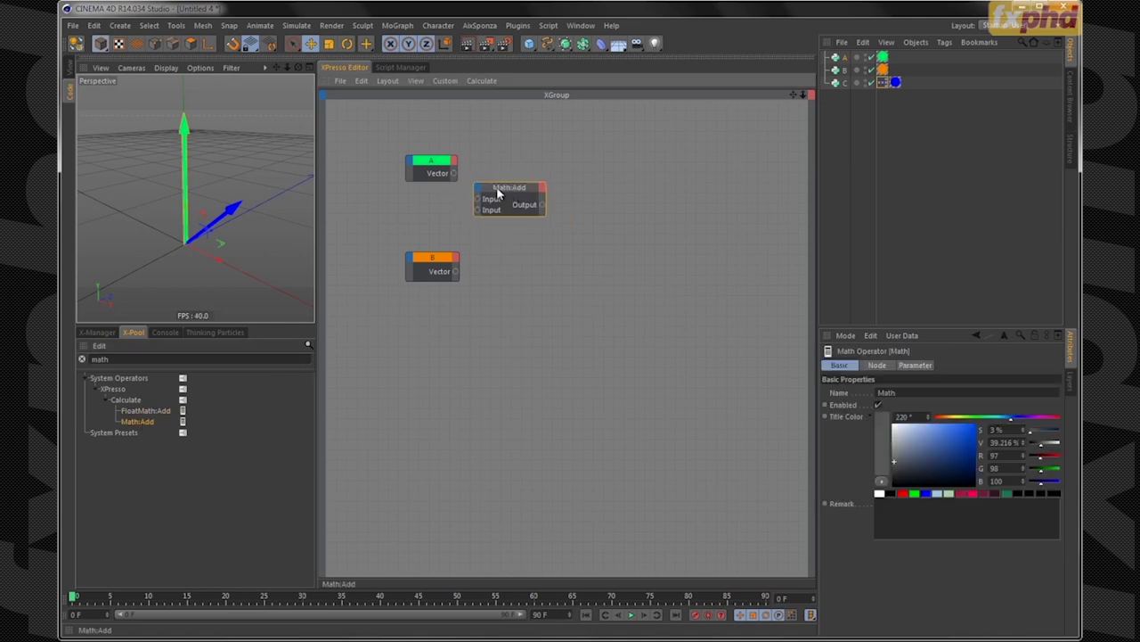
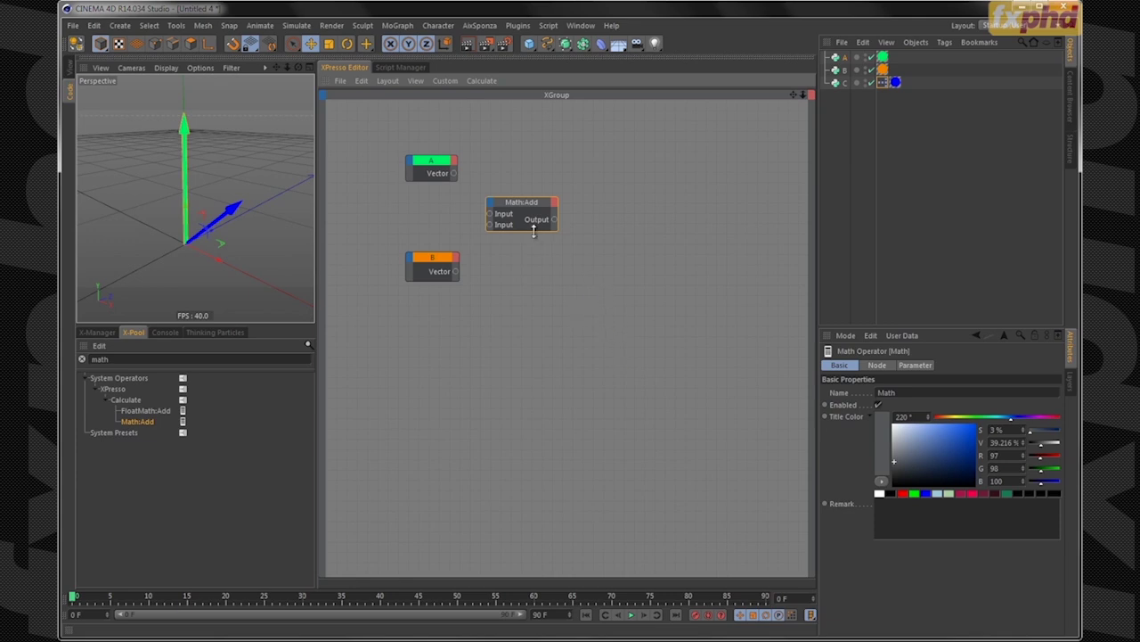
Set the Math:Add node's data type to Vector
{"action": "left_click_drag", "start_coordinate": [527, 209], "coordinate": [536, 212]}
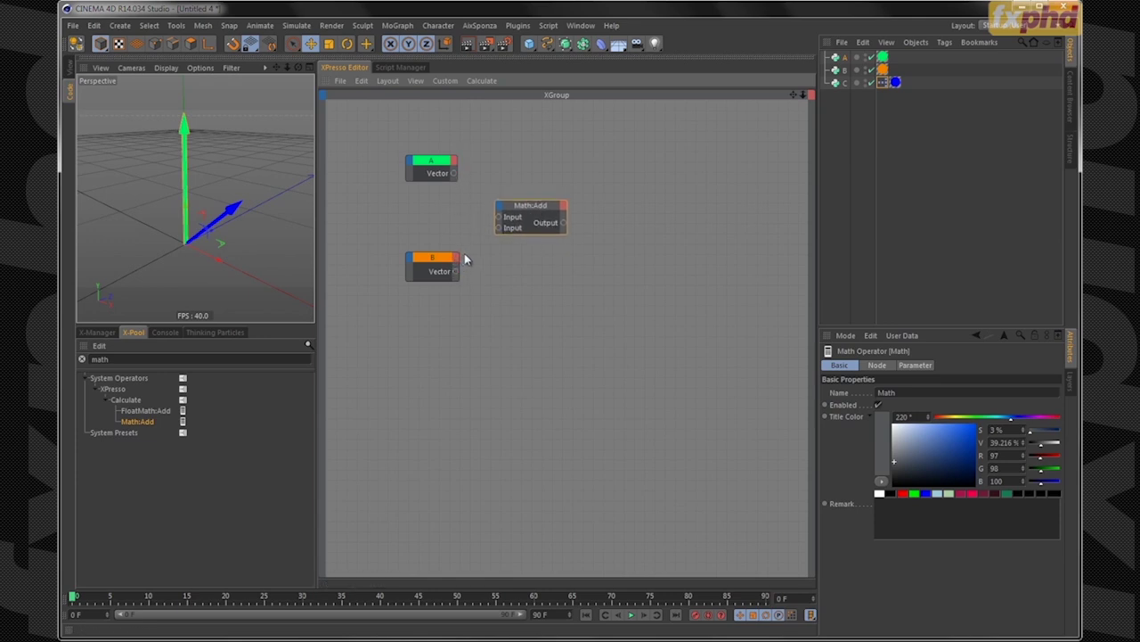
{"action": "left_click", "coordinate": [912, 365]}
{"action": "left_click_drag", "start_coordinate": [533, 206], "coordinate": [538, 205]}
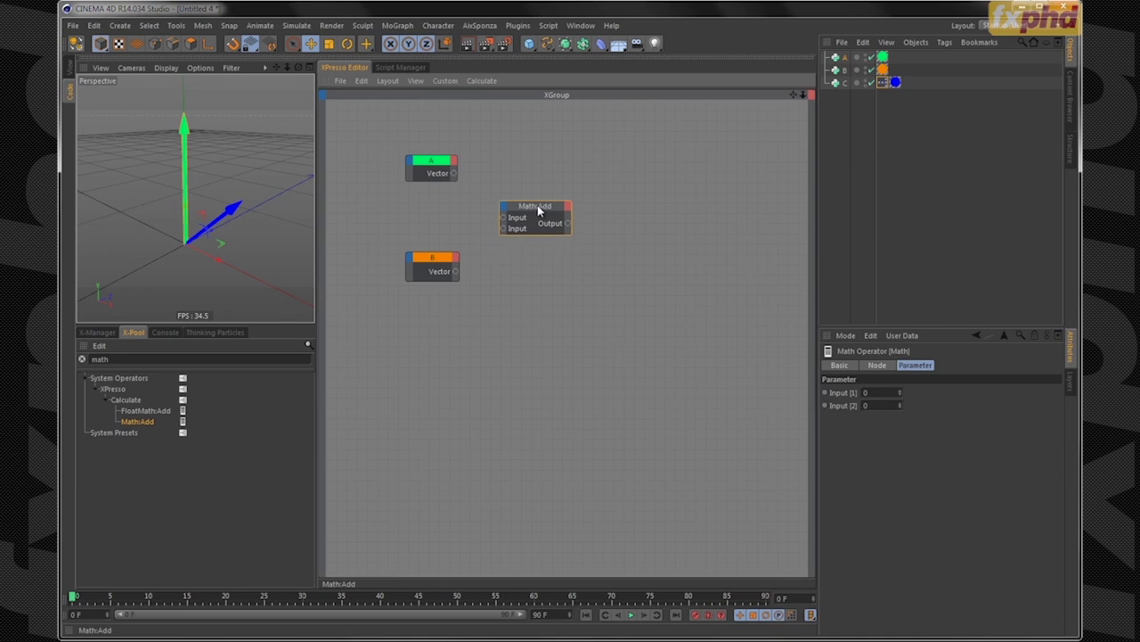
{"action": "left_click", "coordinate": [882, 365]}
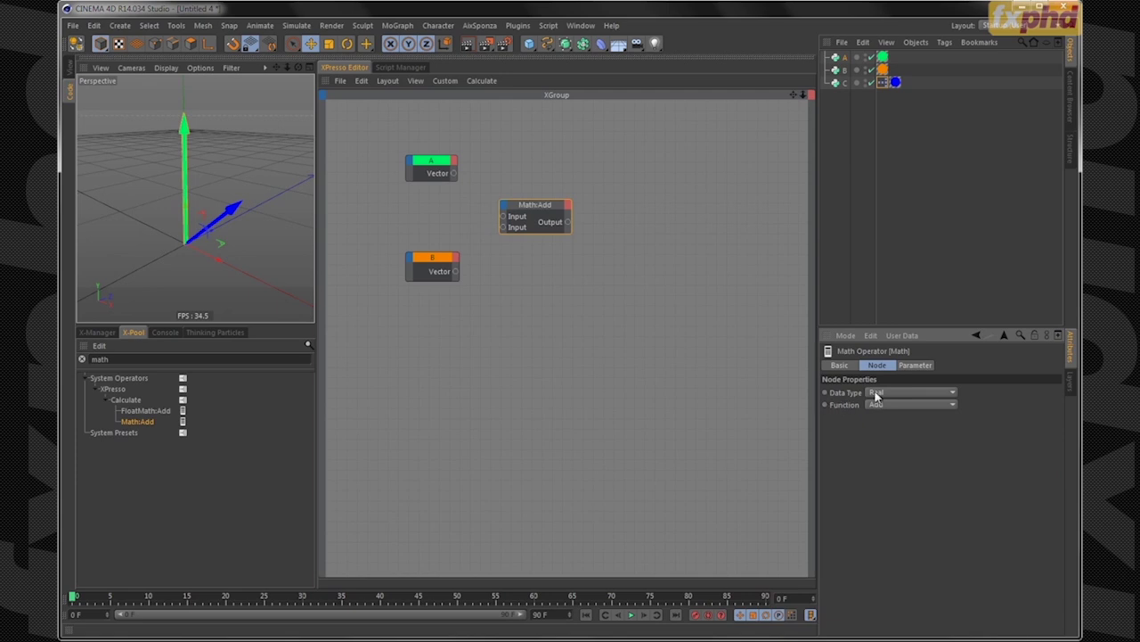
{"action": "left_click", "coordinate": [882, 392]}
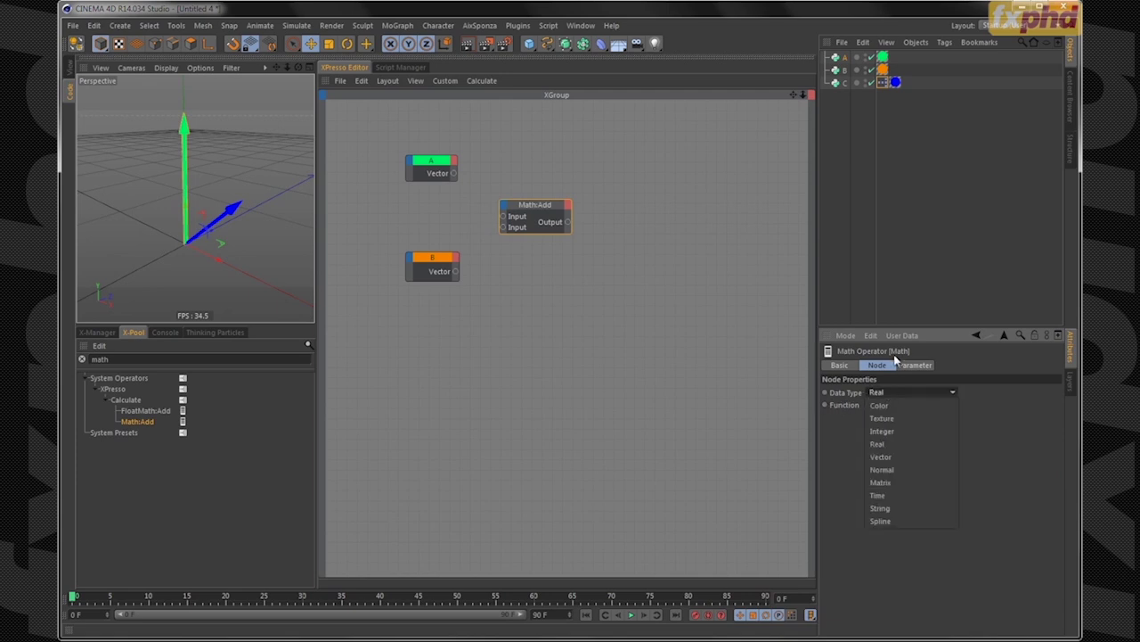
{"action": "left_click", "coordinate": [890, 393]}
{"action": "left_click", "coordinate": [926, 392]}
{"action": "left_click", "coordinate": [913, 374]}
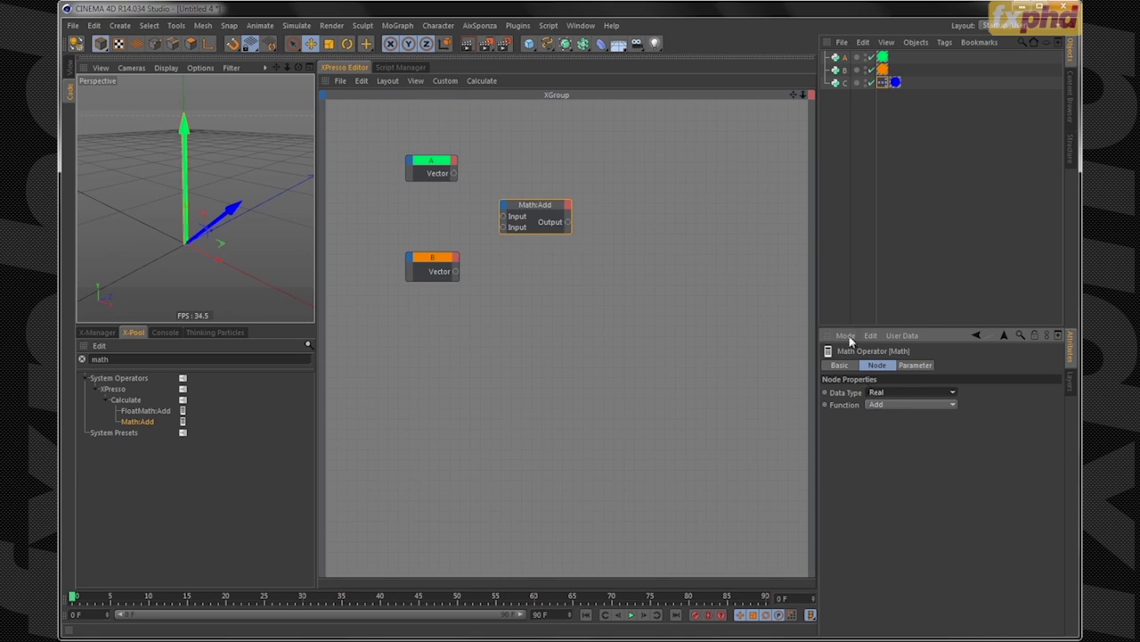
{"action": "left_click", "coordinate": [886, 393]}
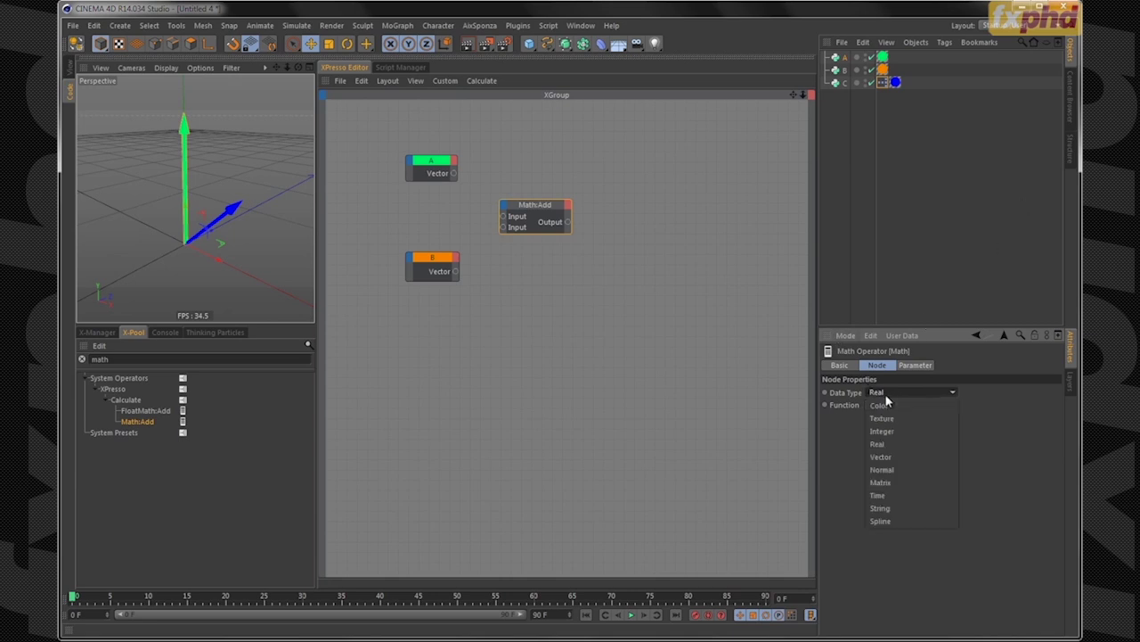
{"action": "left_click", "coordinate": [887, 456]}
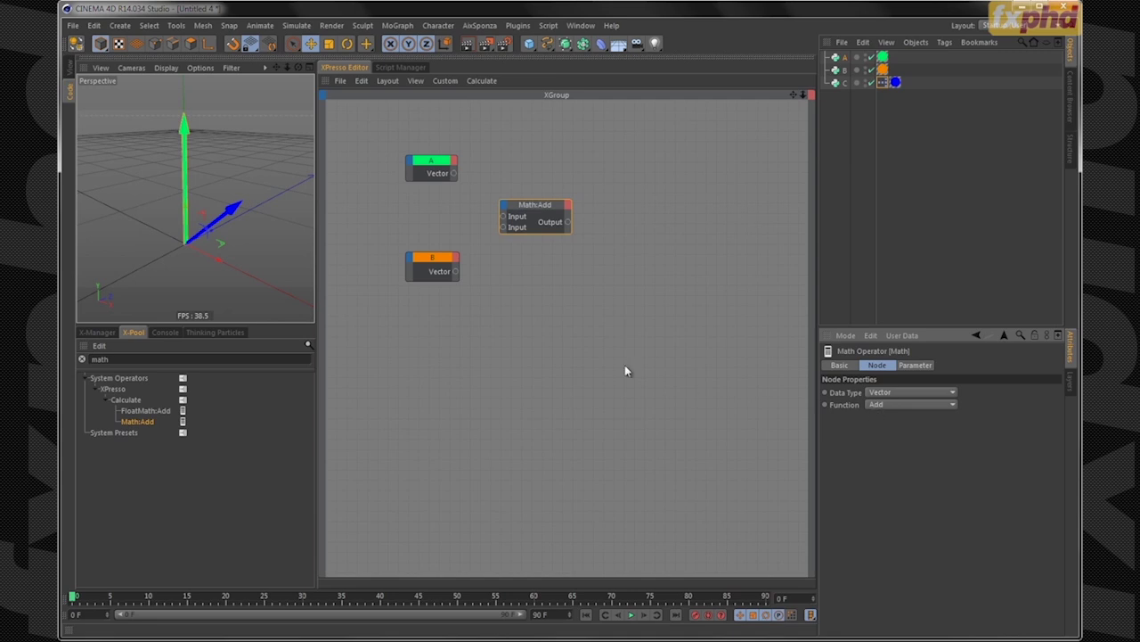
Keep the function on Add and wire A's Vector output into Math:Add's first input
{"action": "left_click_drag", "start_coordinate": [532, 221], "coordinate": [536, 223]}
{"action": "left_click", "coordinate": [909, 405]}
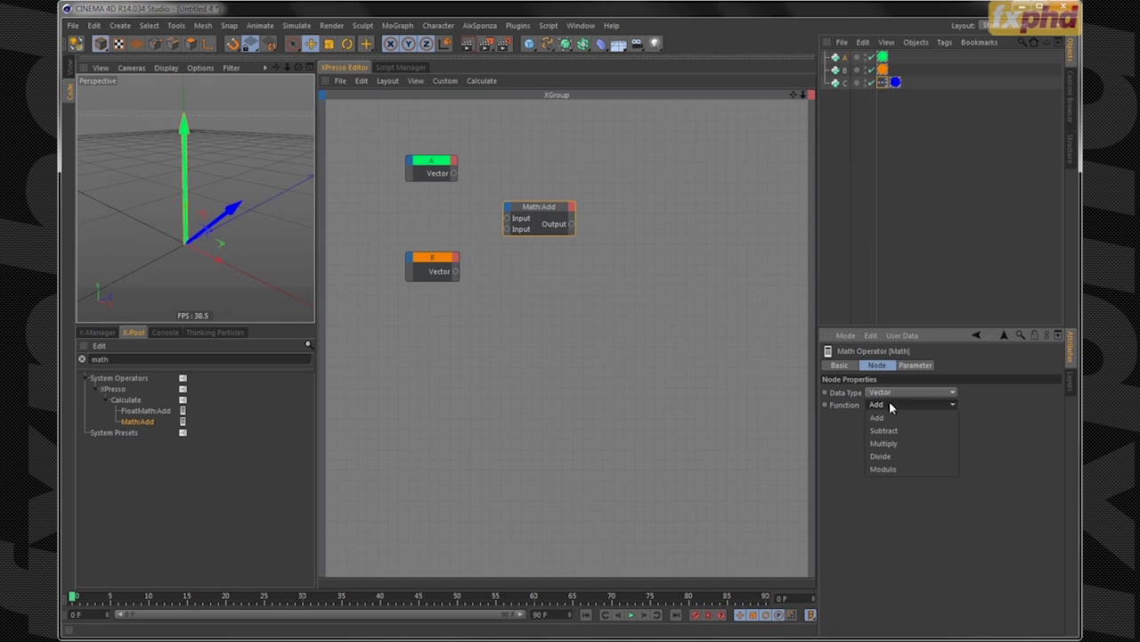
{"action": "left_click", "coordinate": [874, 539]}
{"action": "left_click_drag", "start_coordinate": [453, 173], "coordinate": [507, 218]}
Connect B's Vector to Math:Add's second input and add object C to the graph
{"action": "left_click_drag", "start_coordinate": [455, 272], "coordinate": [509, 229]}
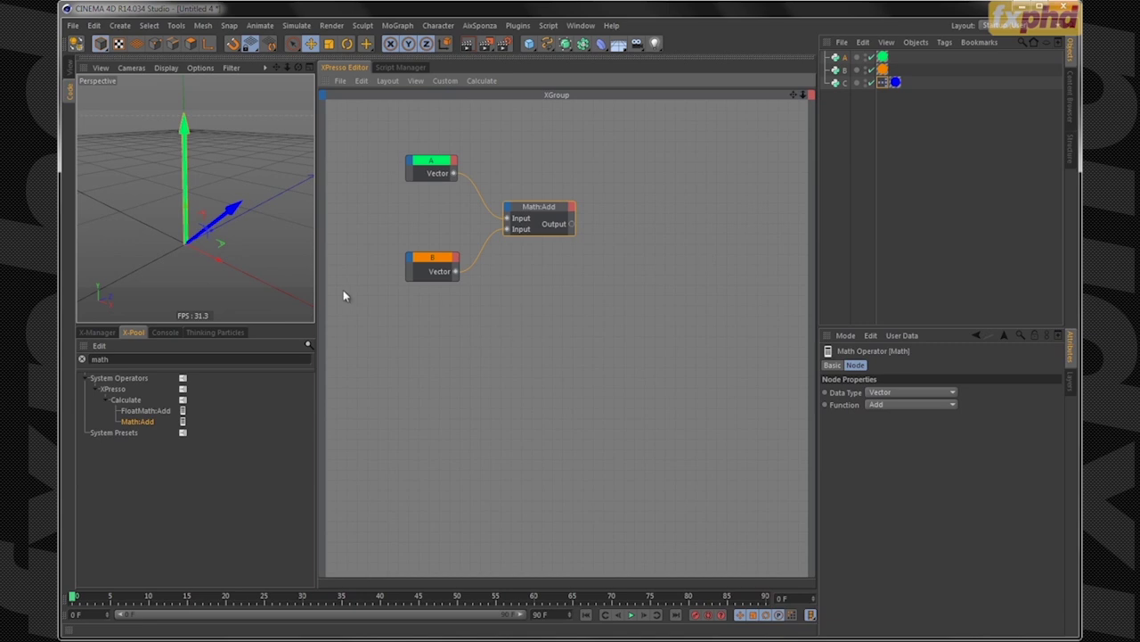
{"action": "left_click_drag", "start_coordinate": [262, 232], "coordinate": [268, 178], "text": "alt"}
{"action": "left_click_drag", "start_coordinate": [851, 85], "coordinate": [628, 219]}
Give object C a pure blue display colour
{"action": "left_click", "coordinate": [841, 82]}
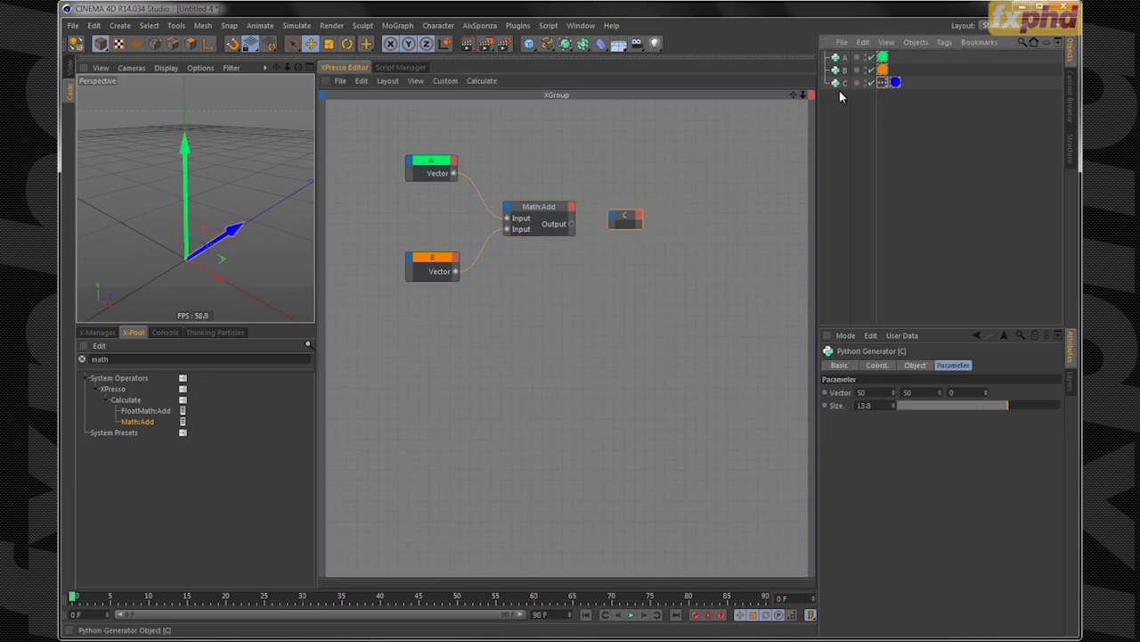
{"action": "left_click", "coordinate": [845, 366]}
{"action": "left_click", "coordinate": [894, 457]}
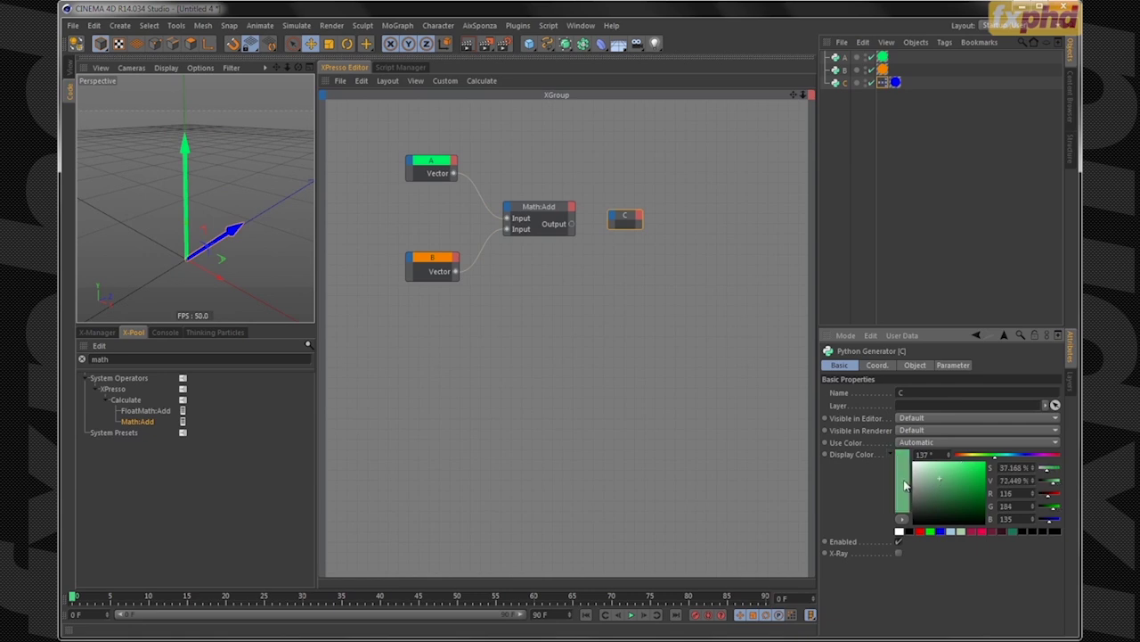
{"action": "left_click", "coordinate": [903, 455]}
{"action": "left_click", "coordinate": [879, 527]}
{"action": "left_click", "coordinate": [895, 82]}
{"action": "left_click", "coordinate": [886, 541]}
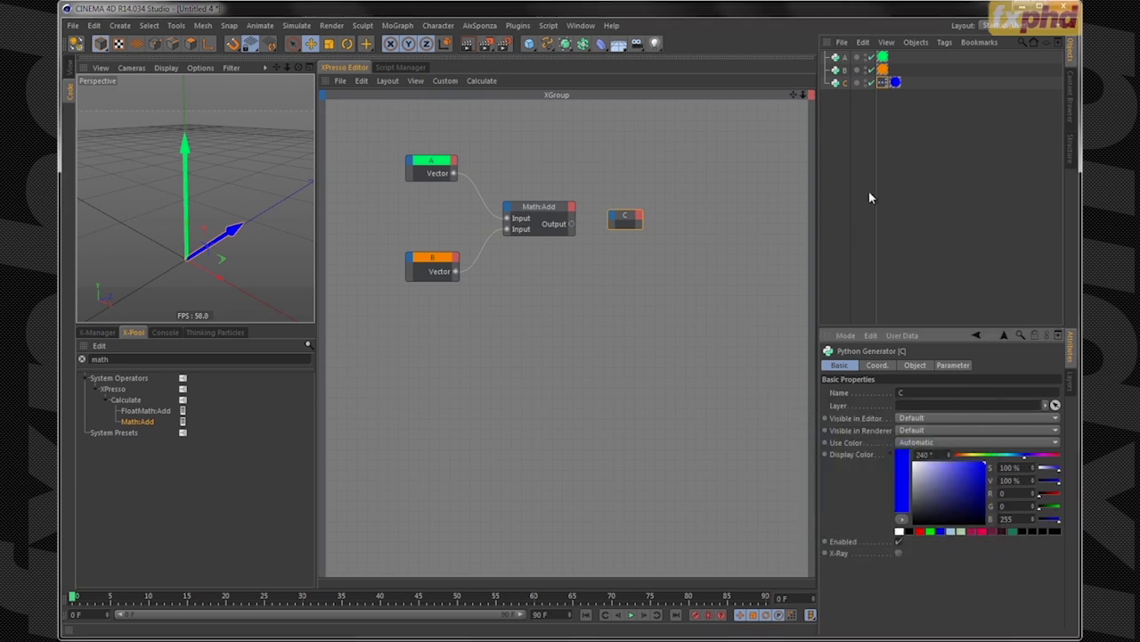
{"action": "left_click", "coordinate": [895, 110]}
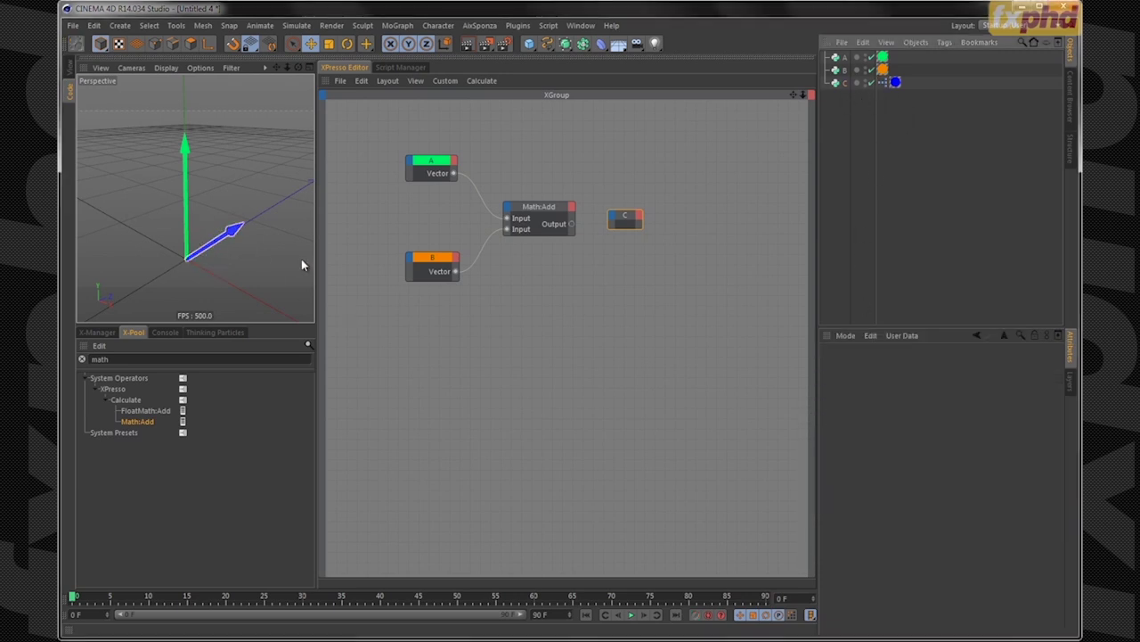
Add a Vector input port to C and wire Math:Add's output into it
{"action": "left_click", "coordinate": [617, 221]}
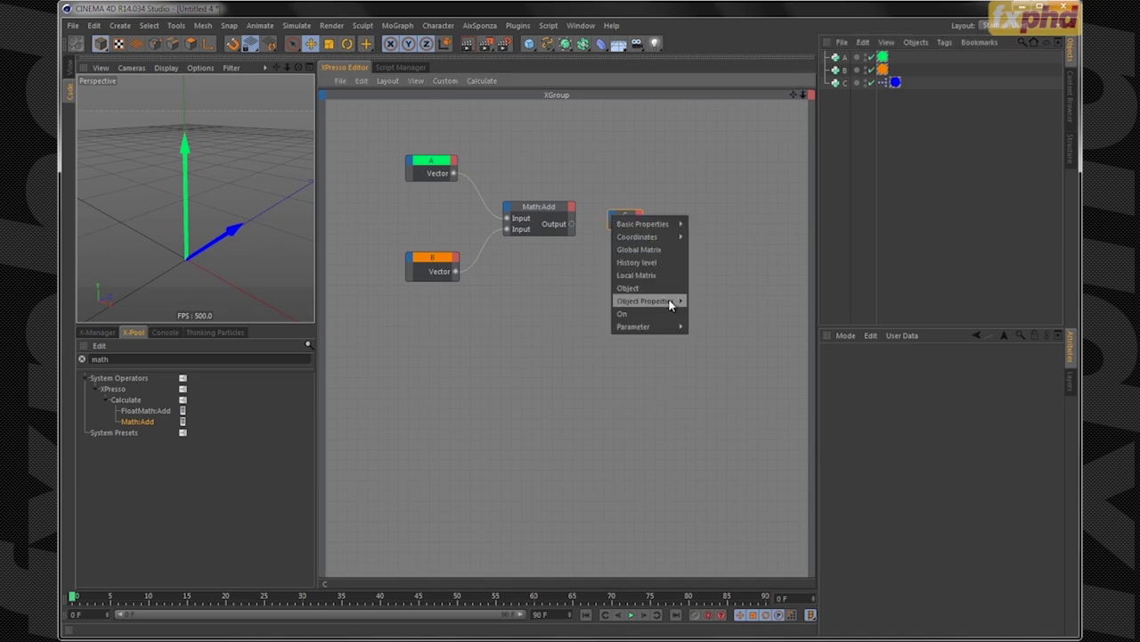
{"action": "mouse_move", "coordinate": [652, 238]}
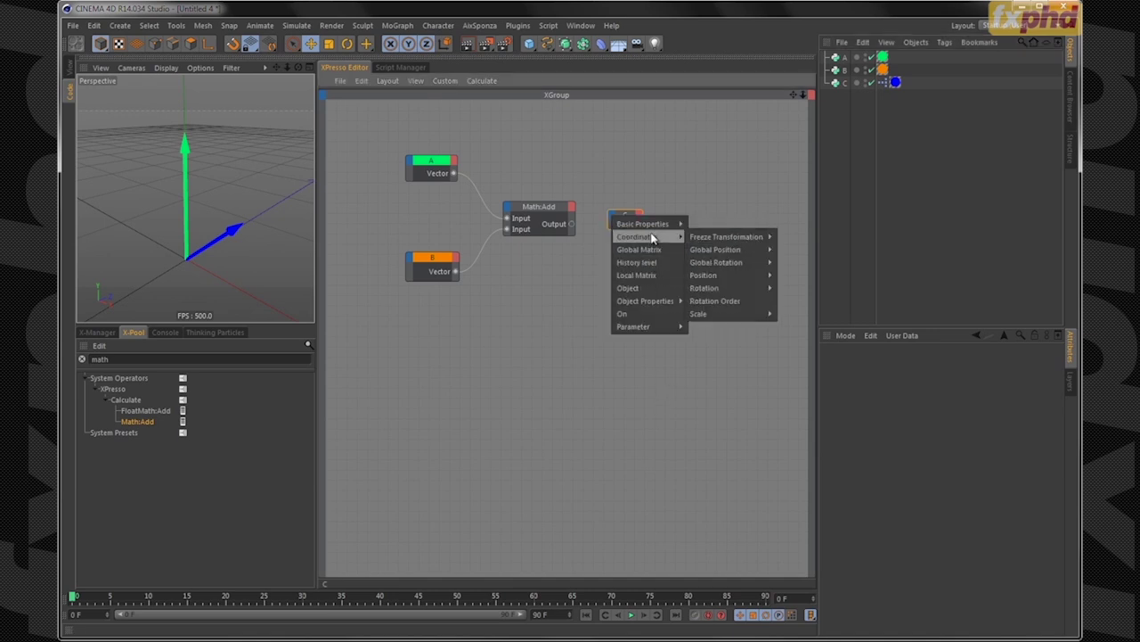
{"action": "mouse_move", "coordinate": [649, 326]}
{"action": "left_click", "coordinate": [742, 339]}
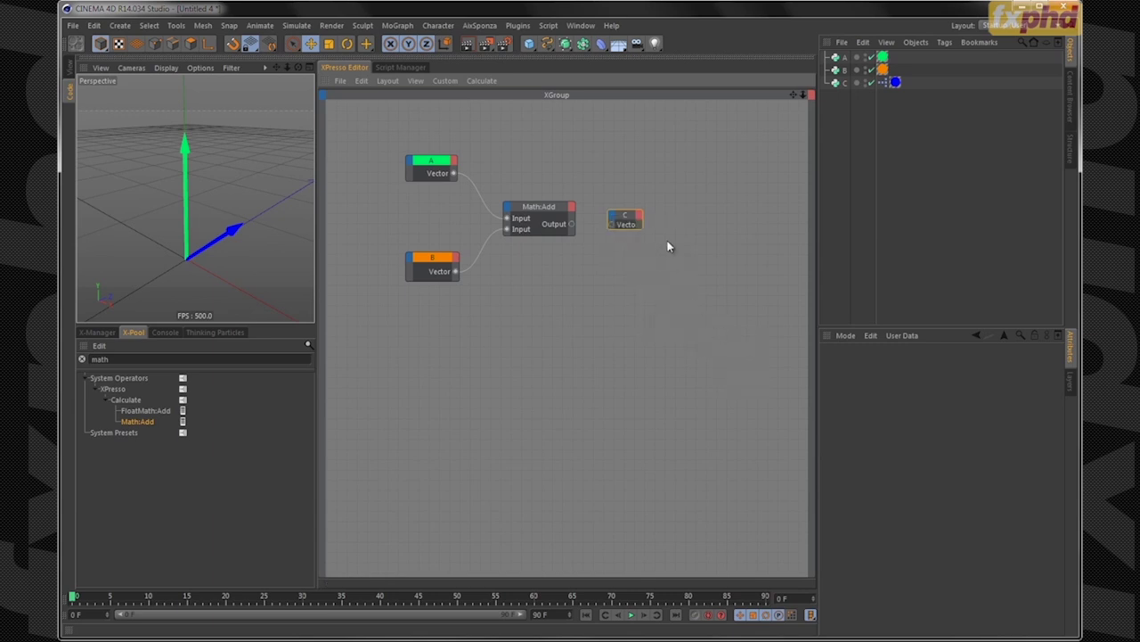
{"action": "left_click", "coordinate": [649, 223]}
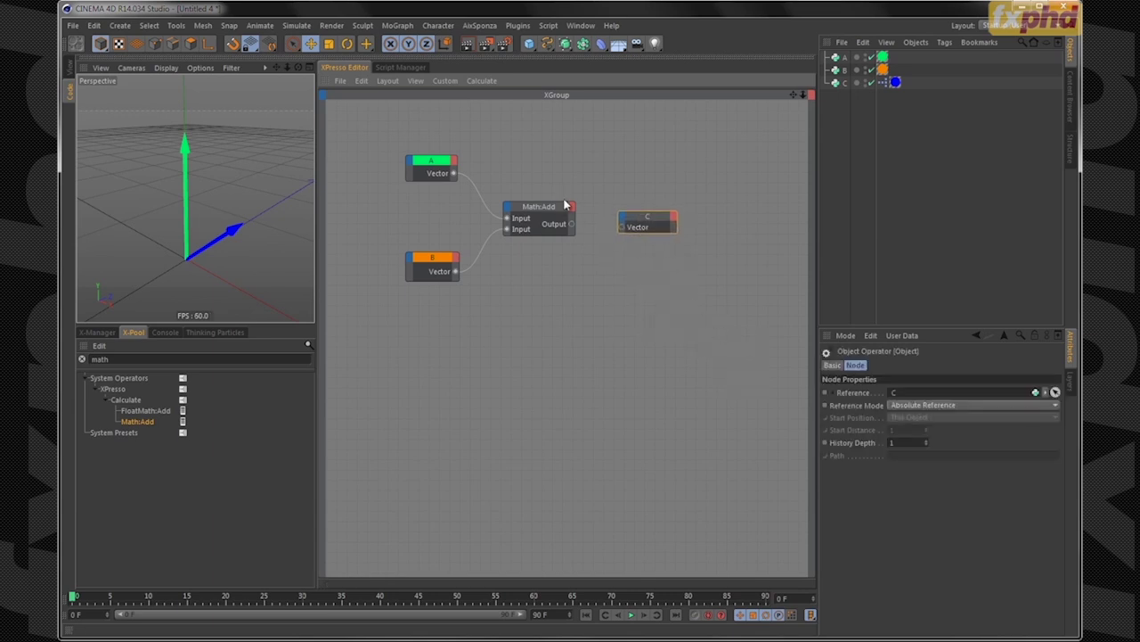
{"action": "left_click_drag", "start_coordinate": [586, 230], "coordinate": [624, 225]}
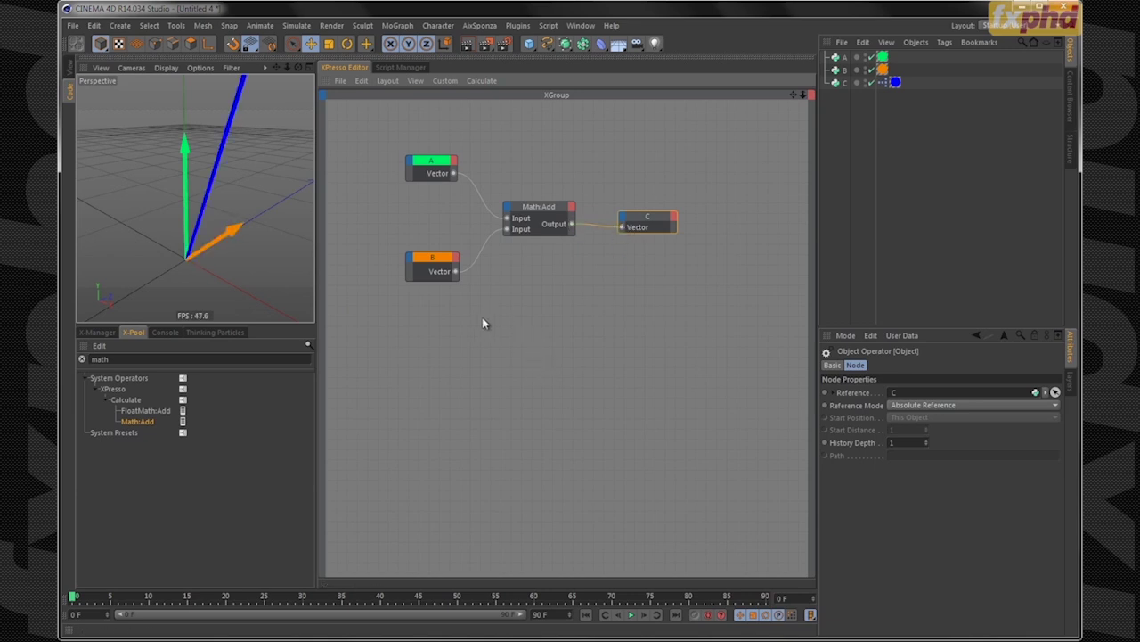
{"action": "scroll", "coordinate": [225, 202], "scroll_direction": "down", "scroll_amount": 3}
{"action": "left_click_drag", "start_coordinate": [216, 211], "coordinate": [221, 187], "text": "alt"}
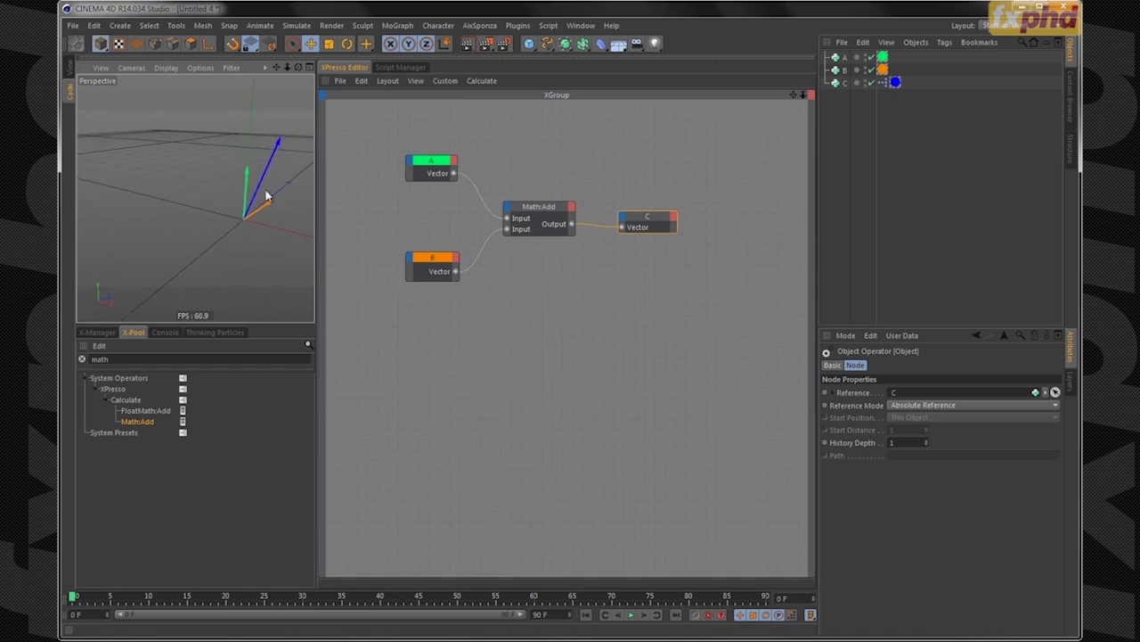
{"action": "scroll", "coordinate": [215, 214], "scroll_direction": "up", "scroll_amount": 3}
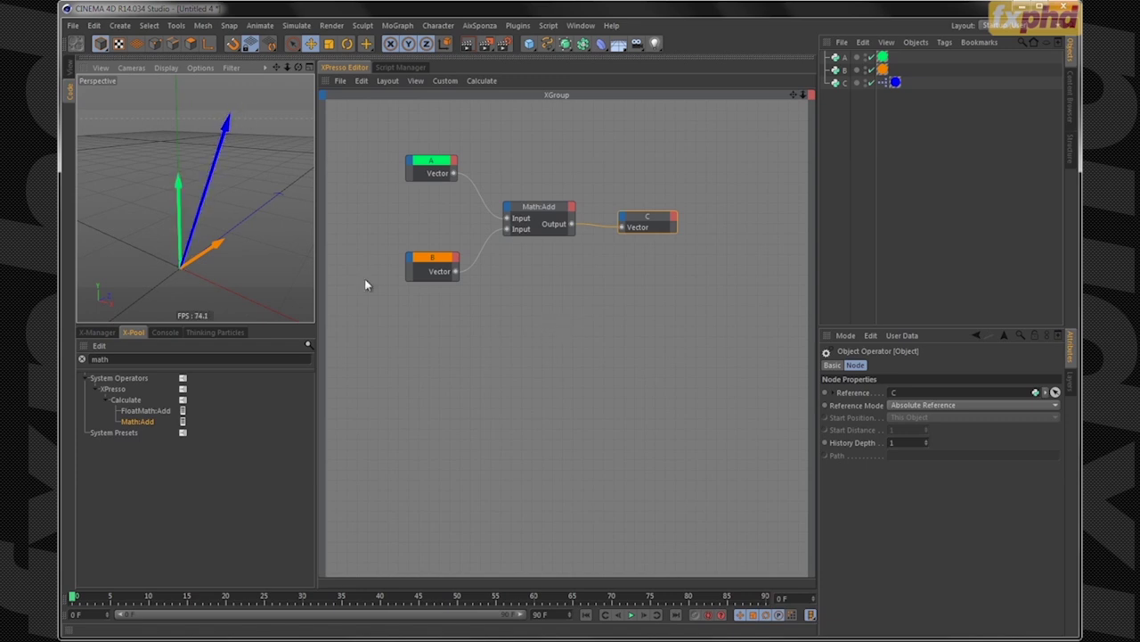
{"action": "left_click", "coordinate": [71, 80]}
{"action": "left_click_drag", "start_coordinate": [489, 305], "coordinate": [440, 270], "text": "alt"}
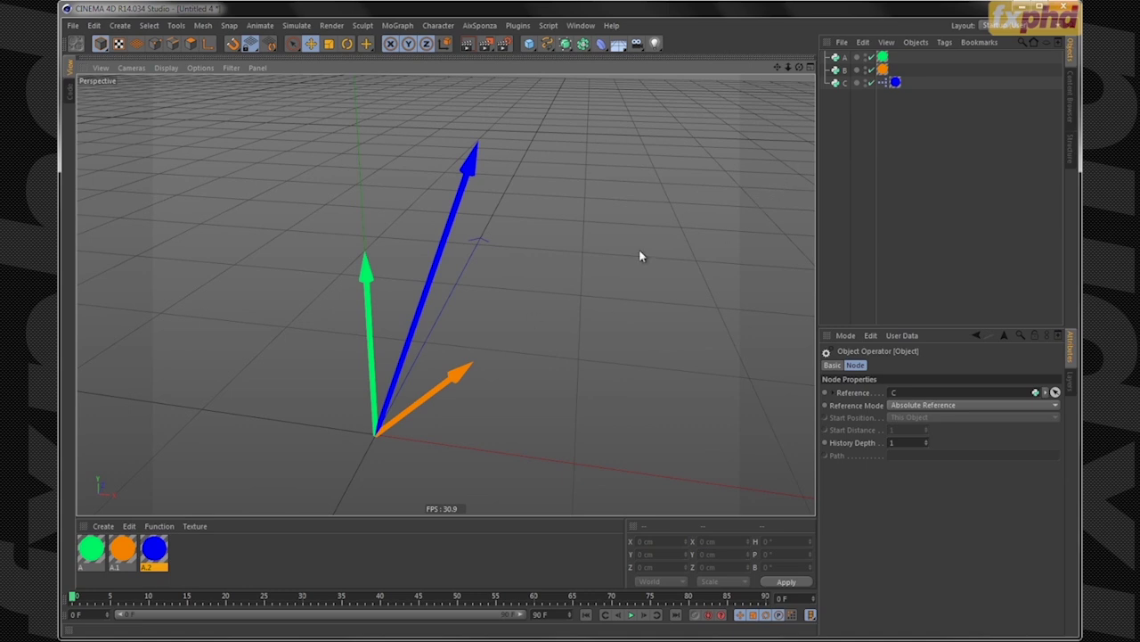
{"action": "double_click", "coordinate": [882, 82]}
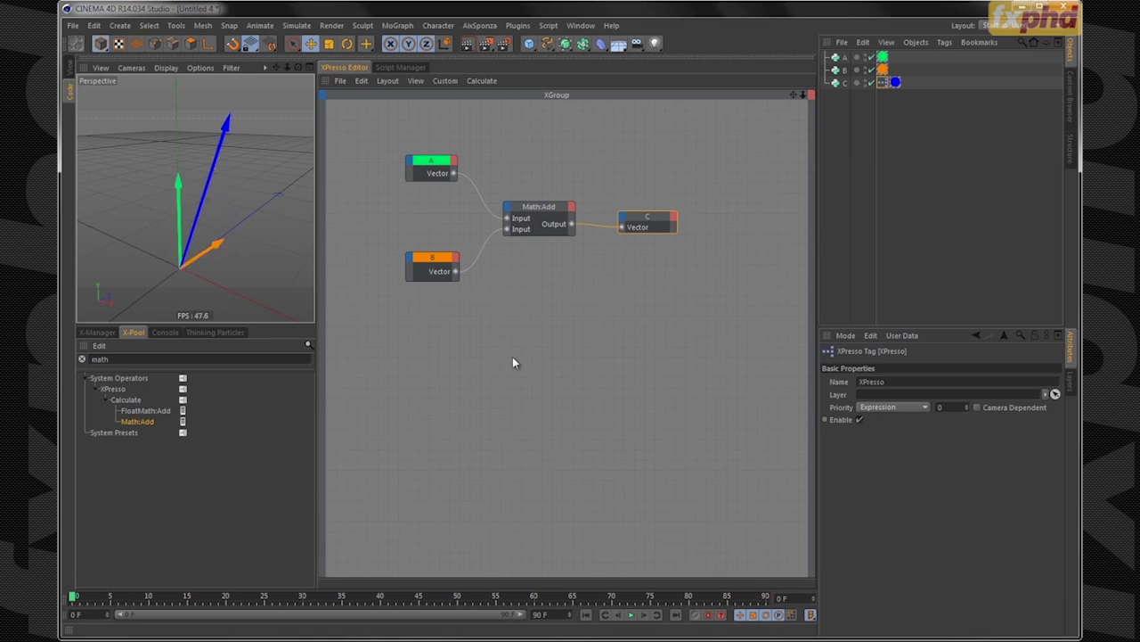
Duplicate object A, rename the copy A.2, and add it to the graph
{"action": "left_click_drag", "start_coordinate": [428, 271], "coordinate": [425, 271]}
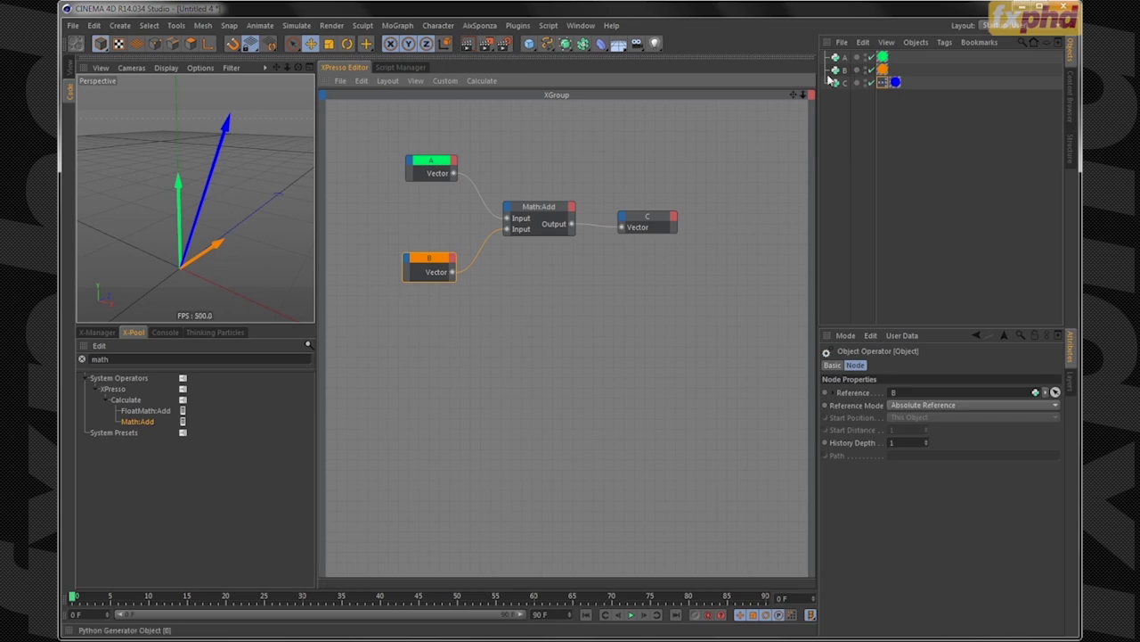
{"action": "left_click_drag", "start_coordinate": [851, 61], "coordinate": [851, 100], "text": "ctrl"}
{"action": "double_click", "coordinate": [848, 95]}
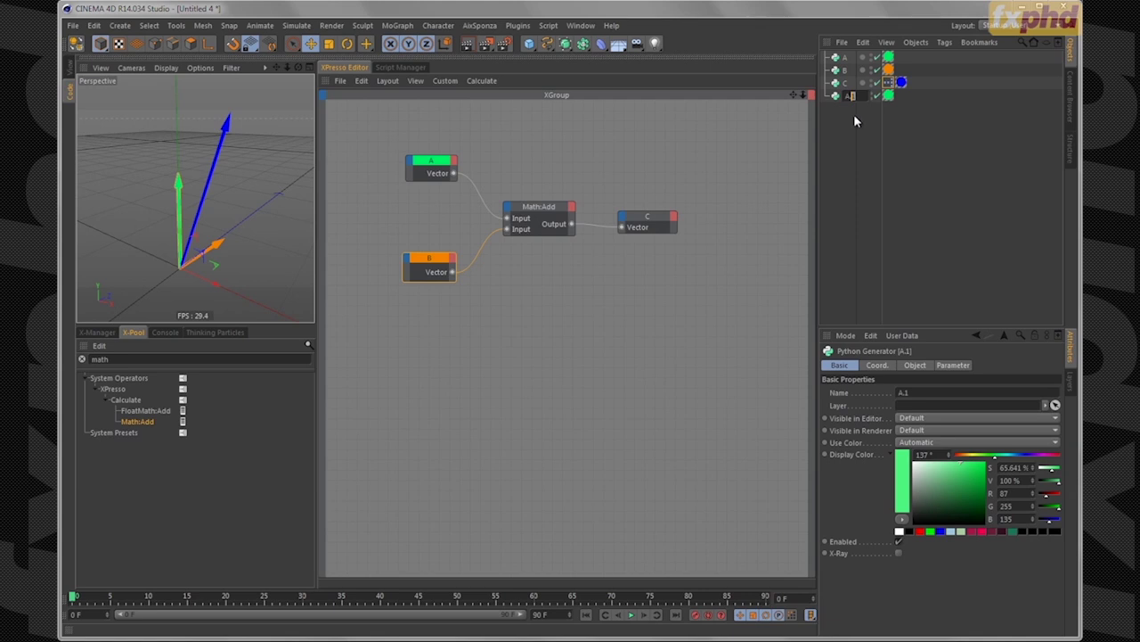
{"action": "type", "text": "2"}
{"action": "key", "text": "Return"}
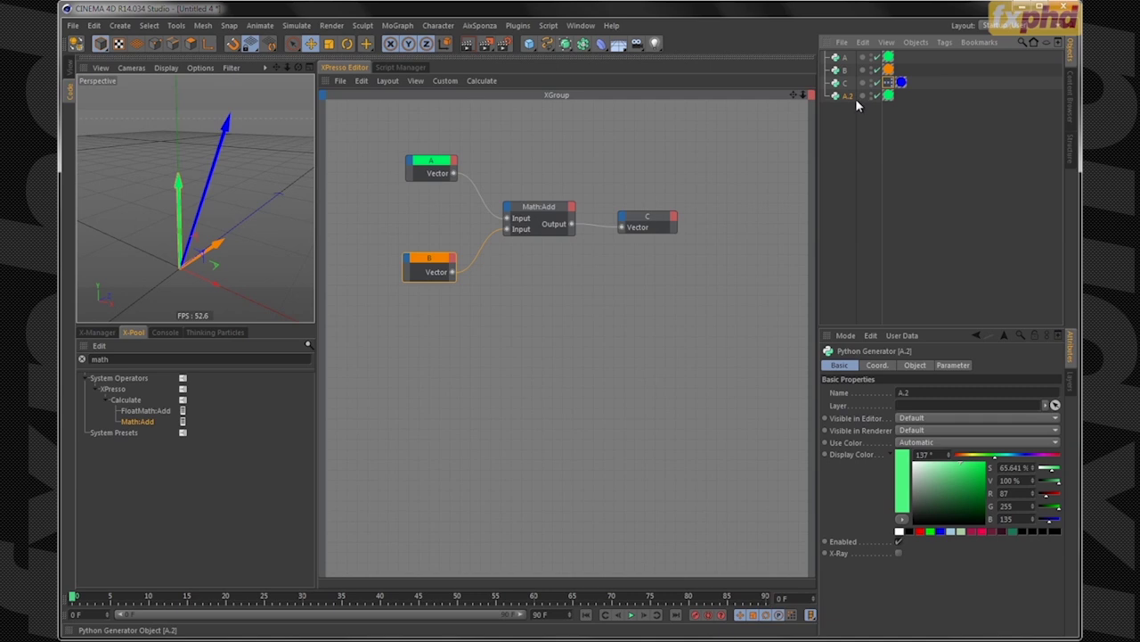
{"action": "left_click_drag", "start_coordinate": [854, 104], "coordinate": [436, 344]}
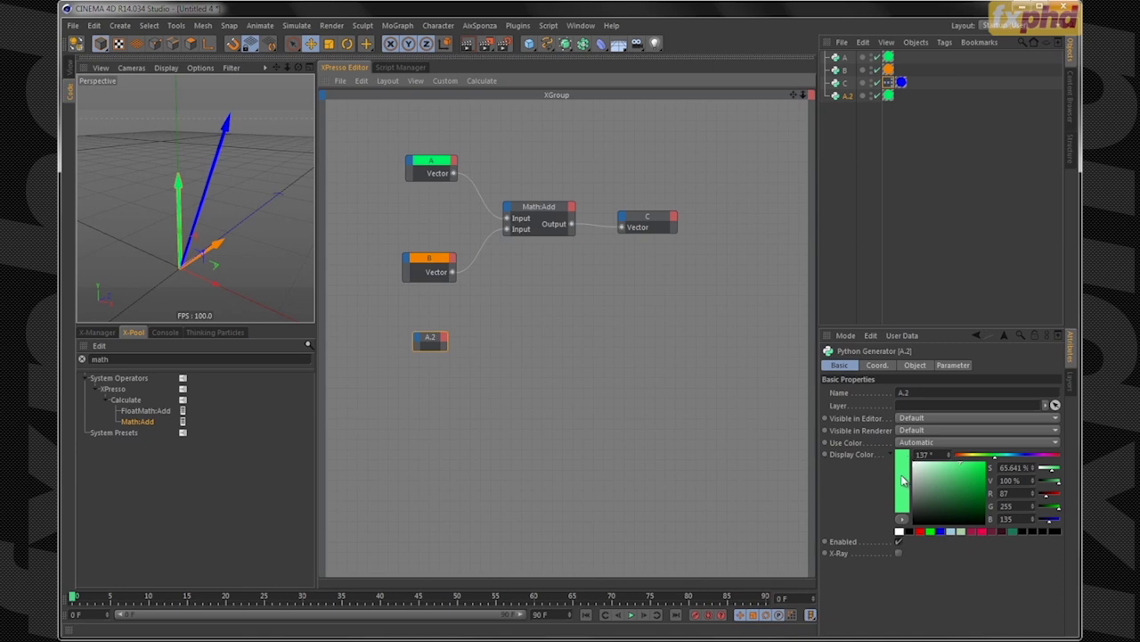
Give the A.2 node a green title colour sampled from arrow A
{"action": "left_click_drag", "start_coordinate": [447, 313], "coordinate": [455, 361]}
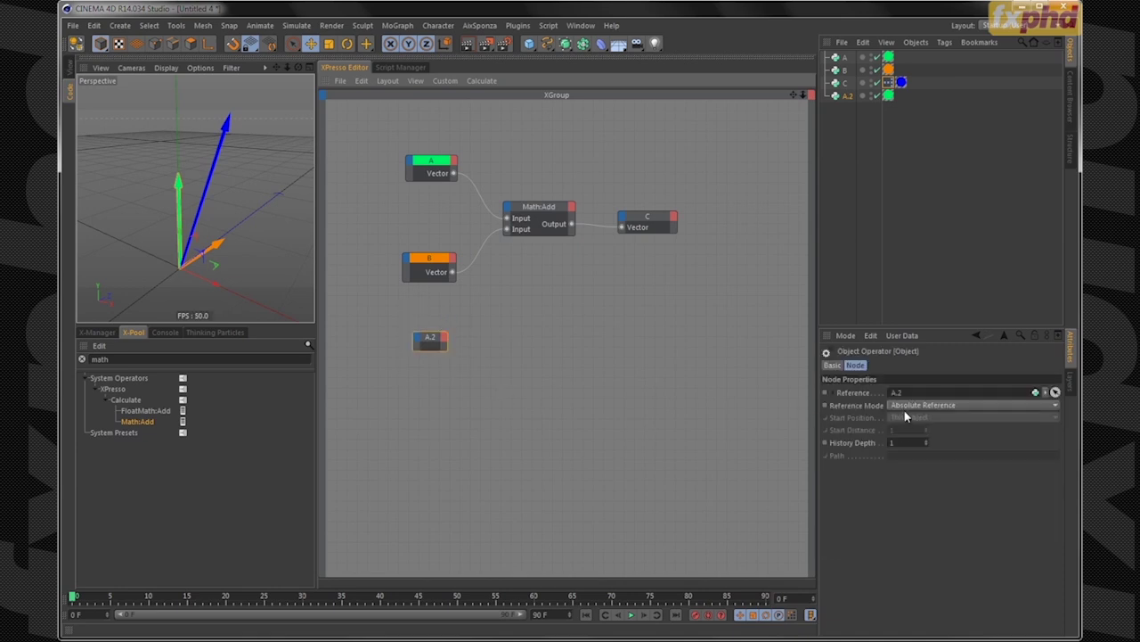
{"action": "left_click", "coordinate": [832, 365]}
{"action": "left_click", "coordinate": [880, 445]}
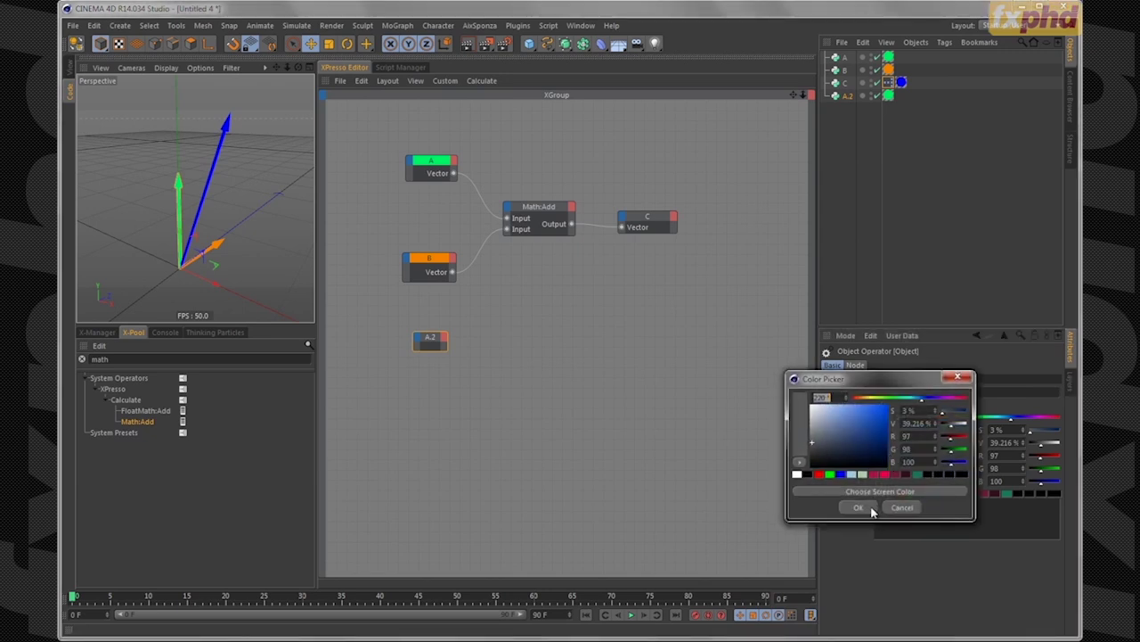
{"action": "left_click", "coordinate": [873, 491]}
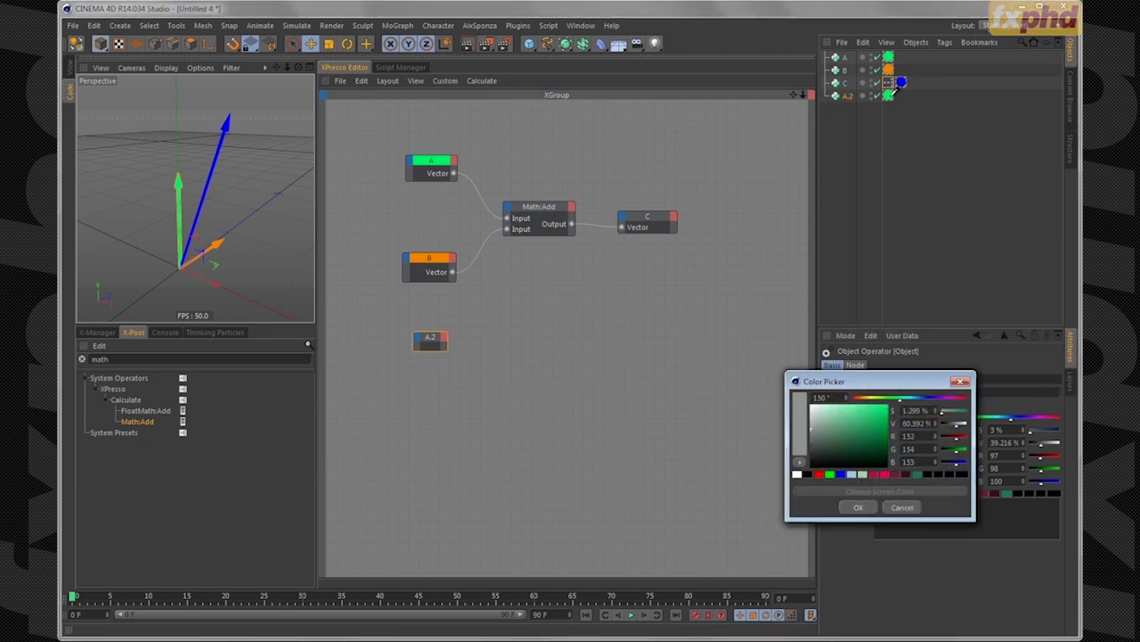
{"action": "left_click", "coordinate": [889, 94]}
{"action": "left_click", "coordinate": [858, 507]}
{"action": "mouse_move", "coordinate": [438, 344]}
{"action": "left_mouse_down"}
{"action": "mouse_move", "coordinate": [431, 361]}
{"action": "mouse_move", "coordinate": [451, 356]}
{"action": "mouse_move", "coordinate": [440, 343]}
{"action": "left_mouse_up"}
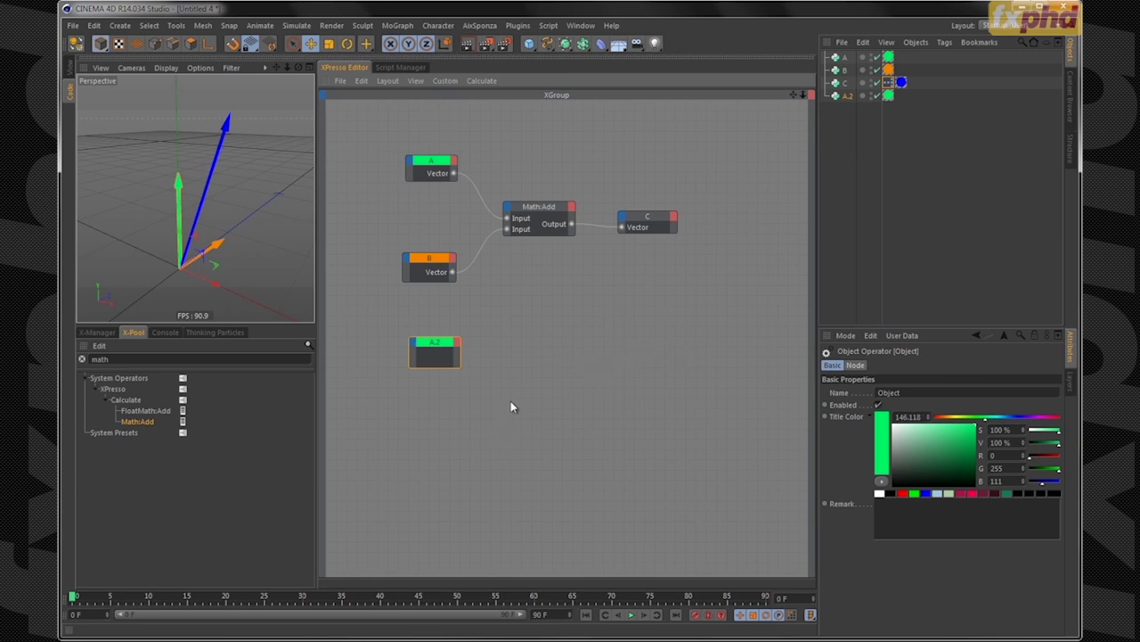
{"action": "left_click_drag", "start_coordinate": [439, 345], "coordinate": [437, 348]}
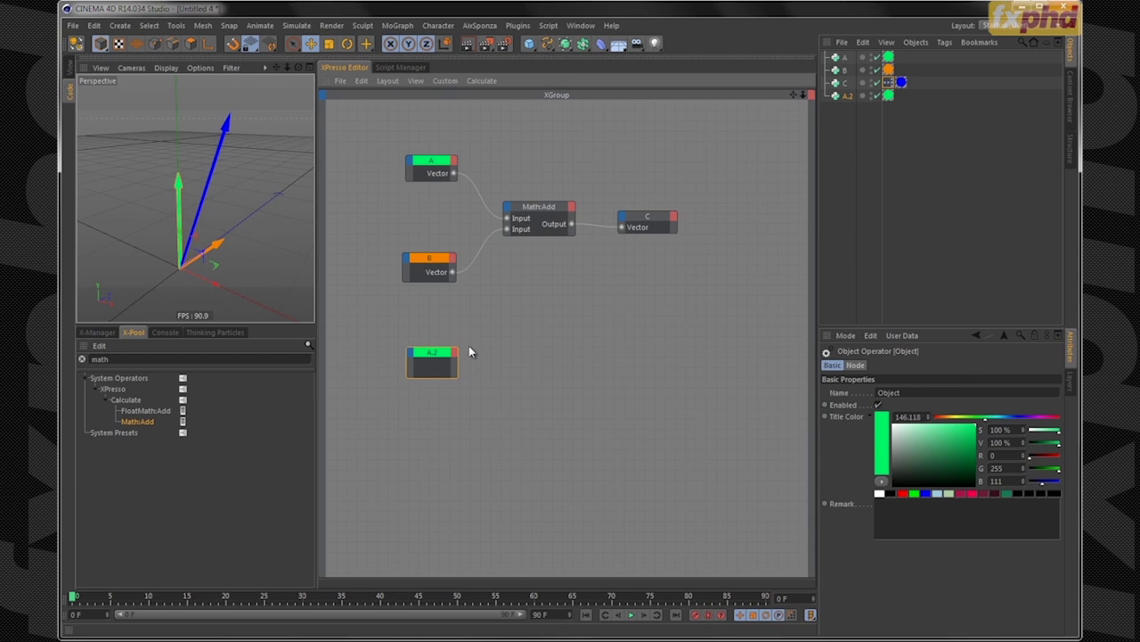
Give the result node C a blue title colour sampled from its arrow
{"action": "left_click", "coordinate": [675, 215]}
{"action": "left_click", "coordinate": [888, 442]}
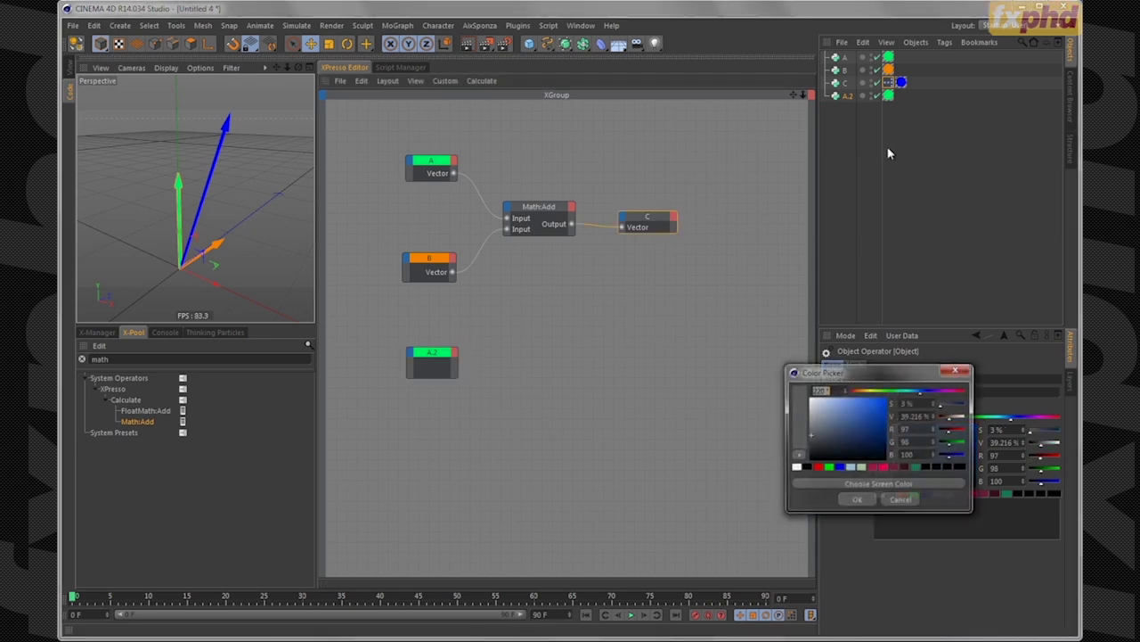
{"action": "left_click", "coordinate": [902, 82]}
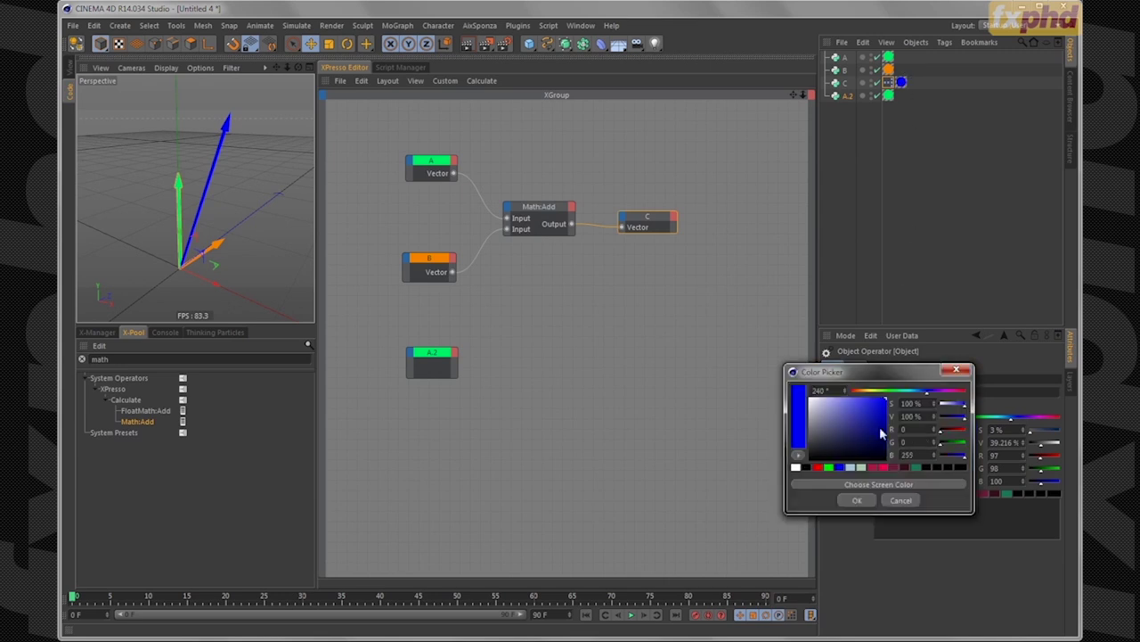
{"action": "left_click", "coordinate": [859, 501]}
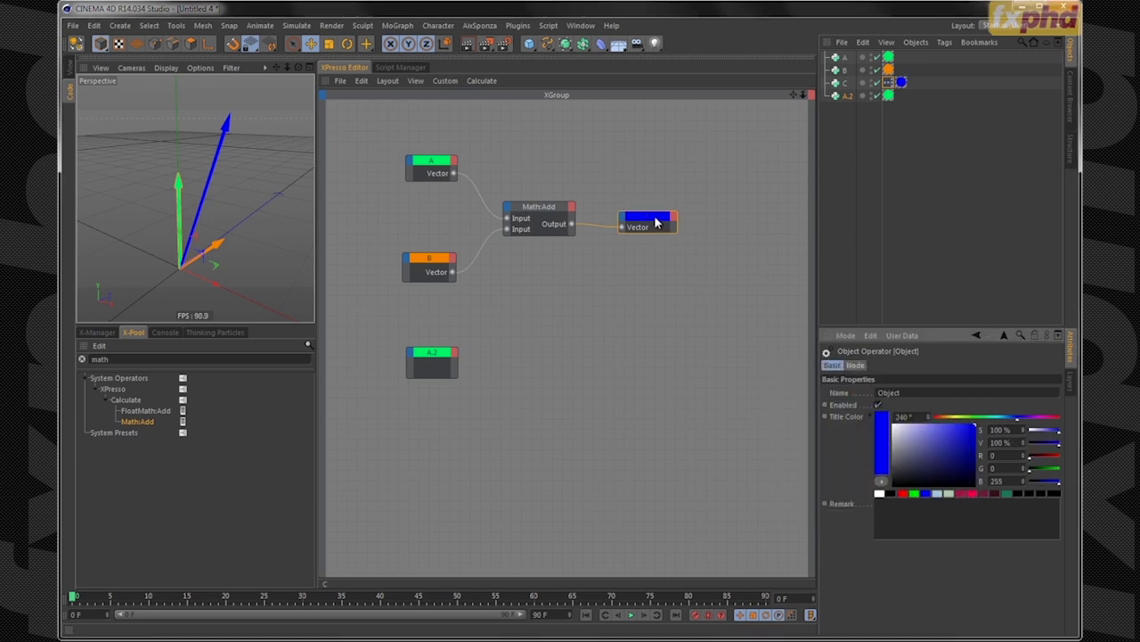
{"action": "left_click_drag", "start_coordinate": [655, 220], "coordinate": [657, 217]}
{"action": "left_click_drag", "start_coordinate": [433, 353], "coordinate": [427, 356]}
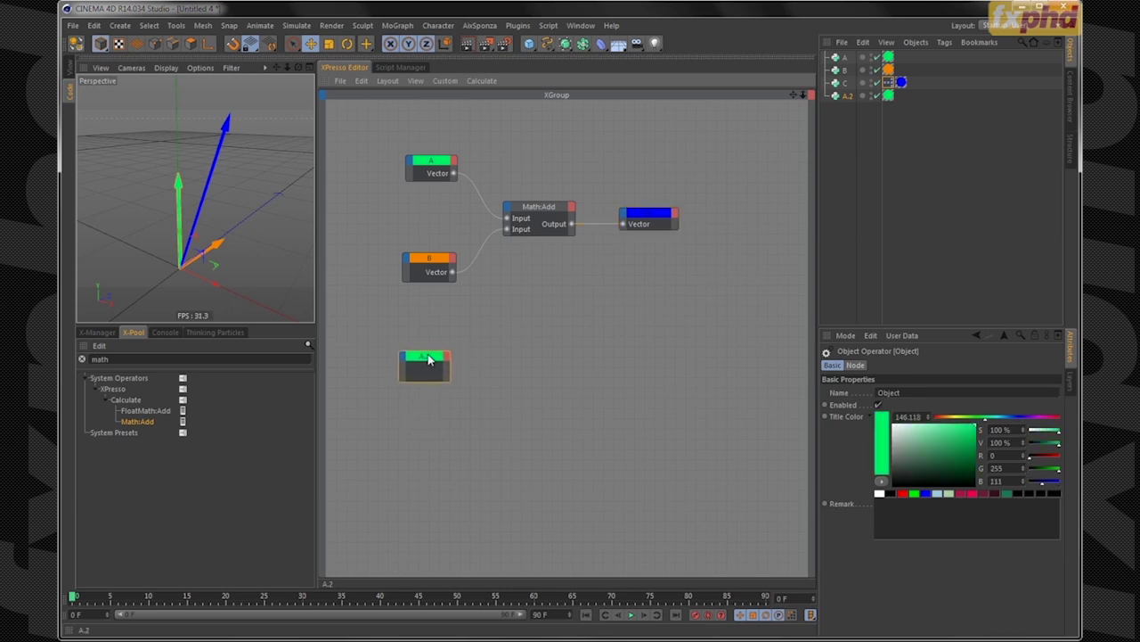
Compare the vector values of A and A.2 and tidy the A.2 node's position
{"action": "left_click", "coordinate": [846, 59]}
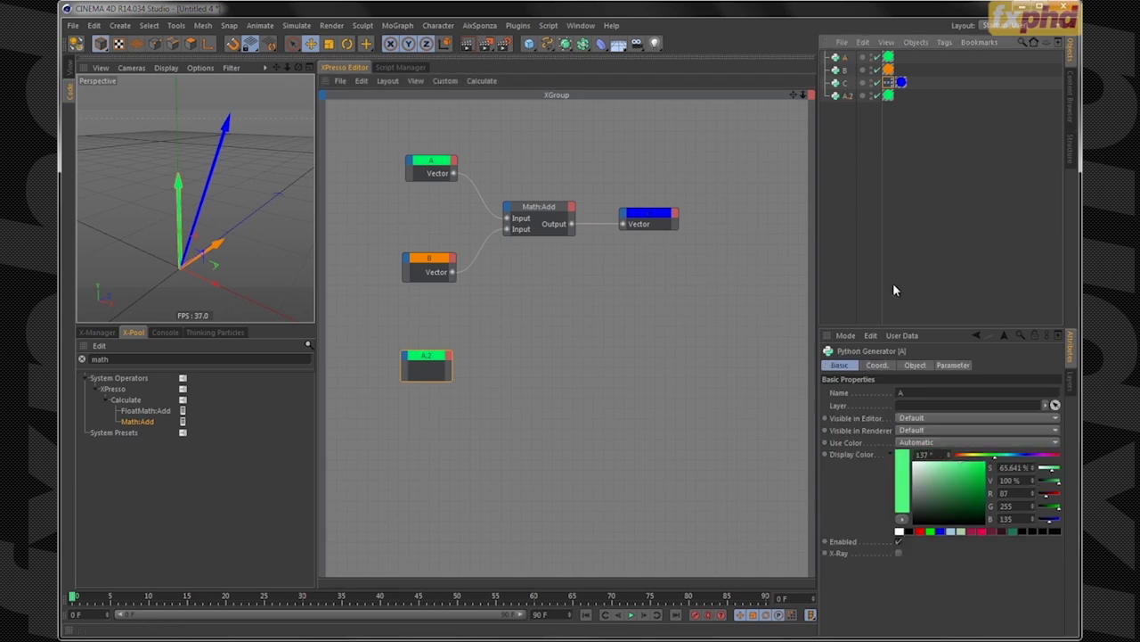
{"action": "left_click", "coordinate": [952, 365]}
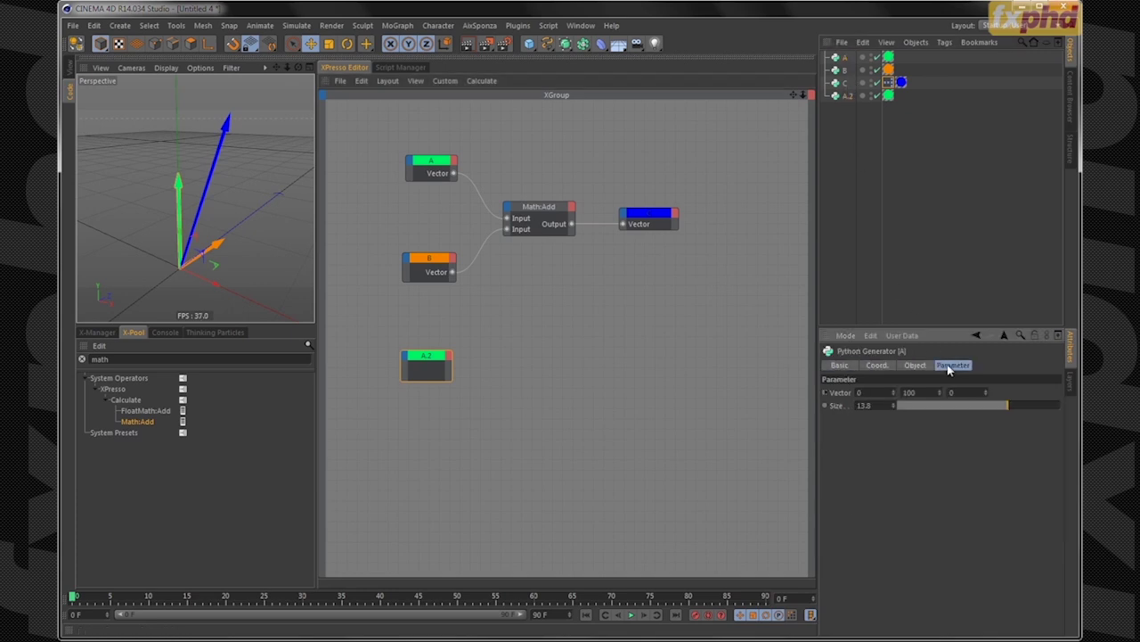
{"action": "left_click", "coordinate": [847, 95]}
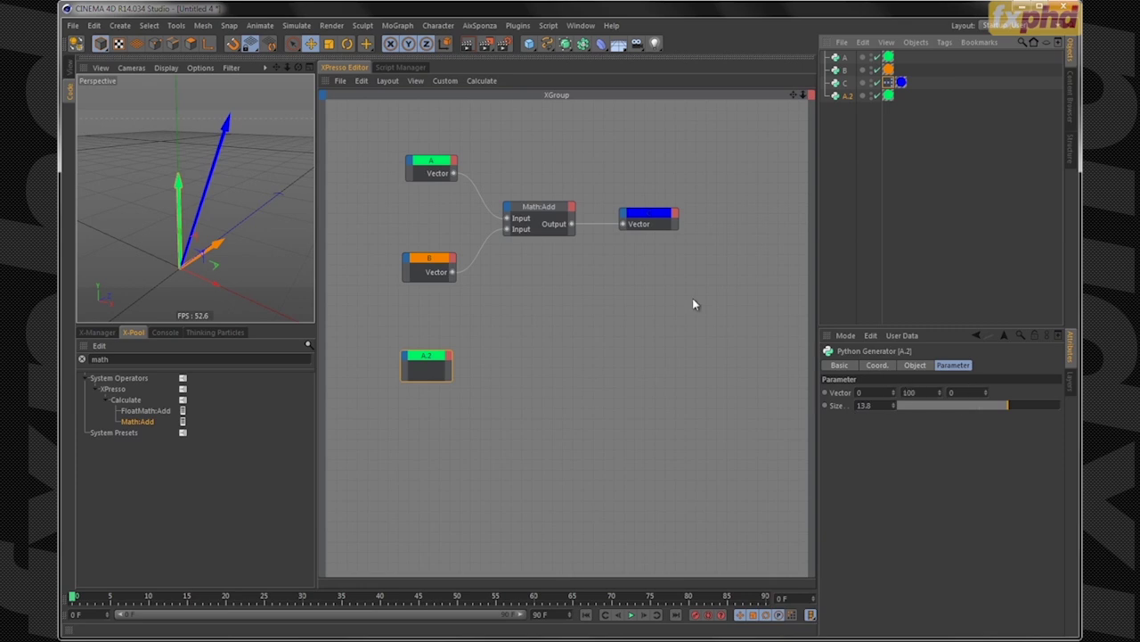
{"action": "left_click_drag", "start_coordinate": [425, 368], "coordinate": [431, 368]}
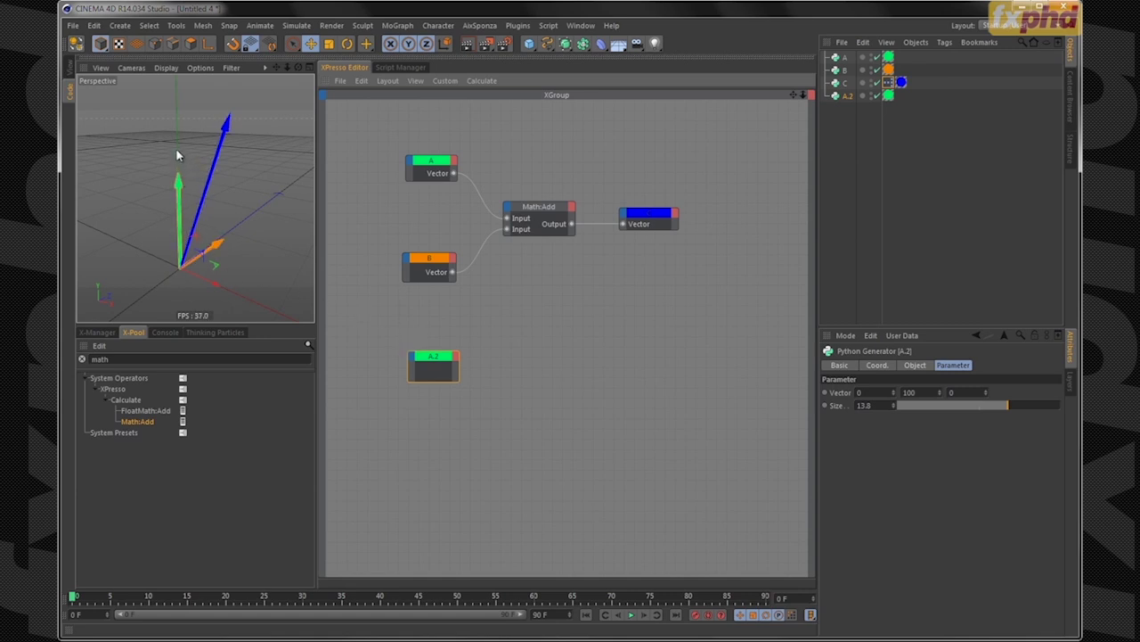
{"action": "mouse_move", "coordinate": [421, 361]}
{"action": "left_mouse_down"}
{"action": "mouse_move", "coordinate": [438, 353]}
{"action": "mouse_move", "coordinate": [429, 343]}
{"action": "left_mouse_up"}
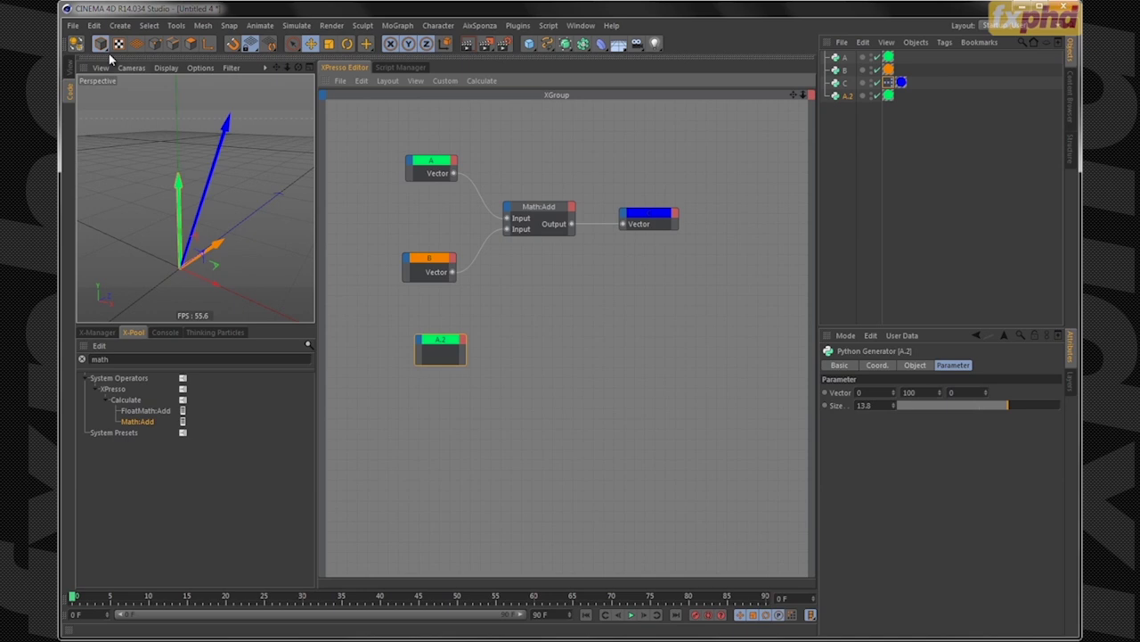
Slide the green A.2 arrow off the origin in the large 3D view and reposition its node
{"action": "left_click", "coordinate": [70, 67]}
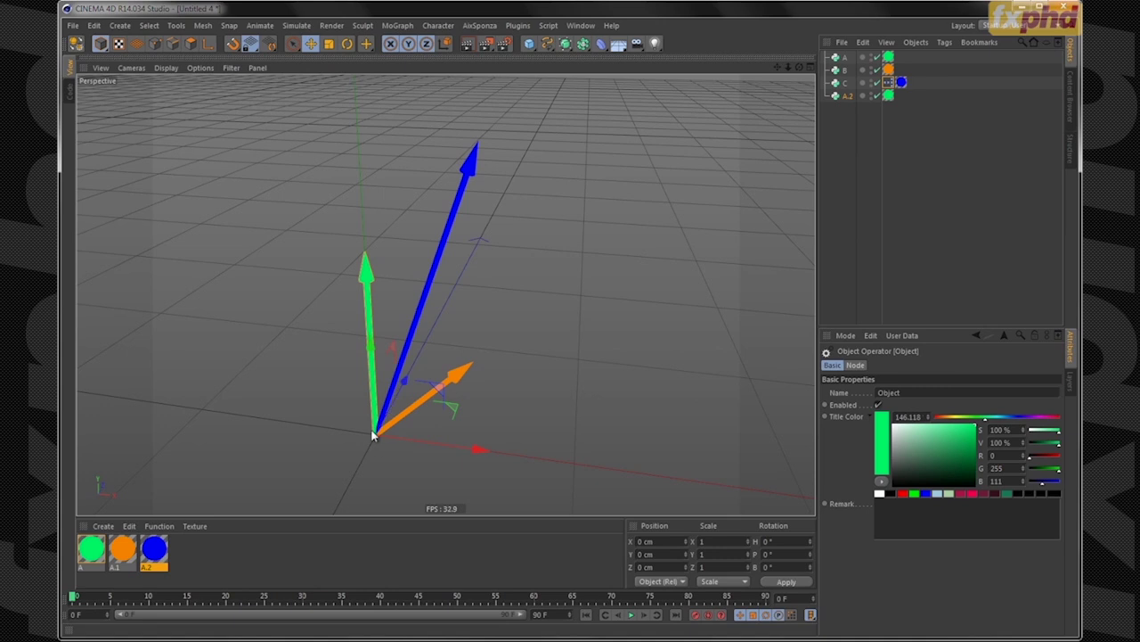
{"action": "left_click_drag", "start_coordinate": [400, 383], "coordinate": [419, 395]}
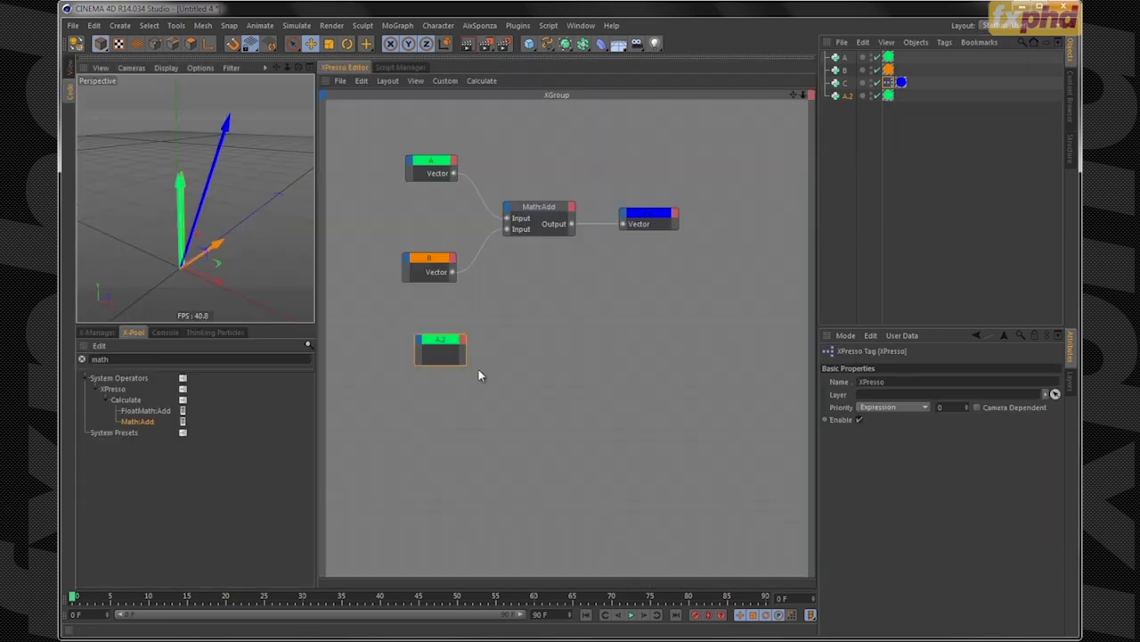
{"action": "left_click_drag", "start_coordinate": [442, 343], "coordinate": [529, 322]}
{"action": "left_click", "coordinate": [502, 316]}
Add a Global Position input to A.2 and wire B's Vector into it
{"action": "mouse_move", "coordinate": [572, 335]}
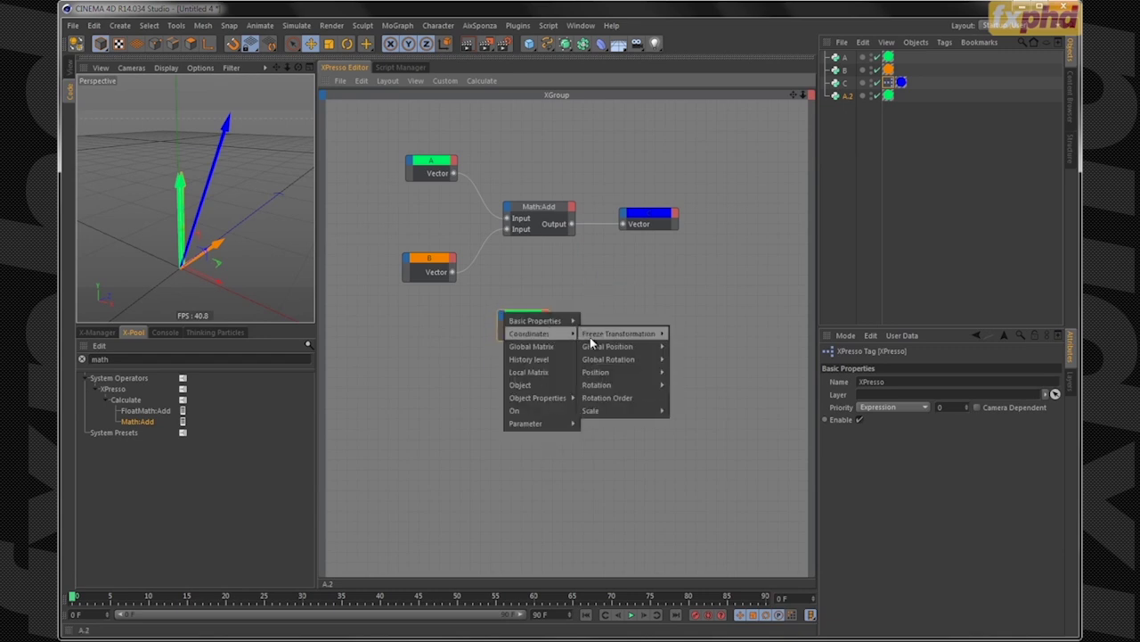
{"action": "mouse_move", "coordinate": [624, 347]}
{"action": "left_click", "coordinate": [721, 347]}
{"action": "left_click", "coordinate": [547, 331]}
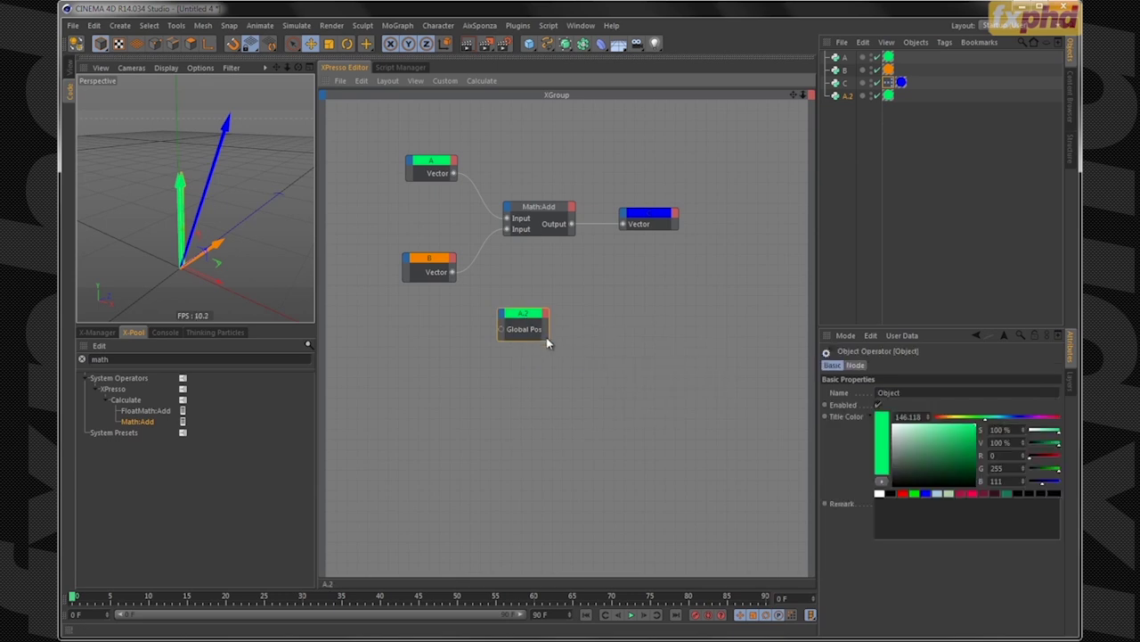
{"action": "left_click_drag", "start_coordinate": [549, 341], "coordinate": [526, 323]}
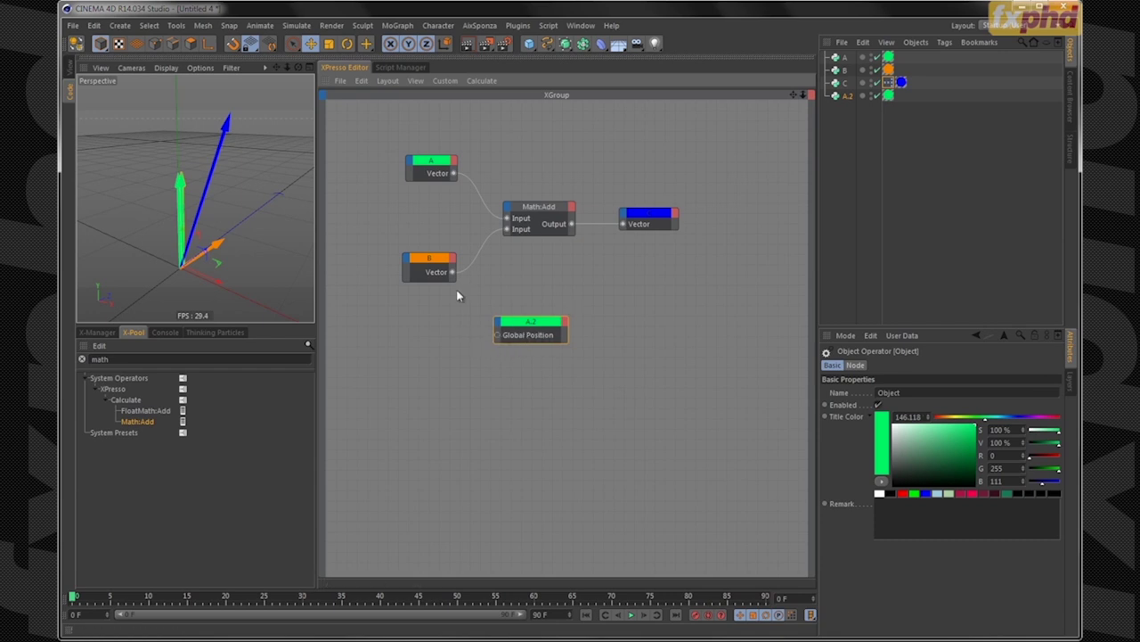
{"action": "left_click_drag", "start_coordinate": [454, 172], "coordinate": [496, 335]}
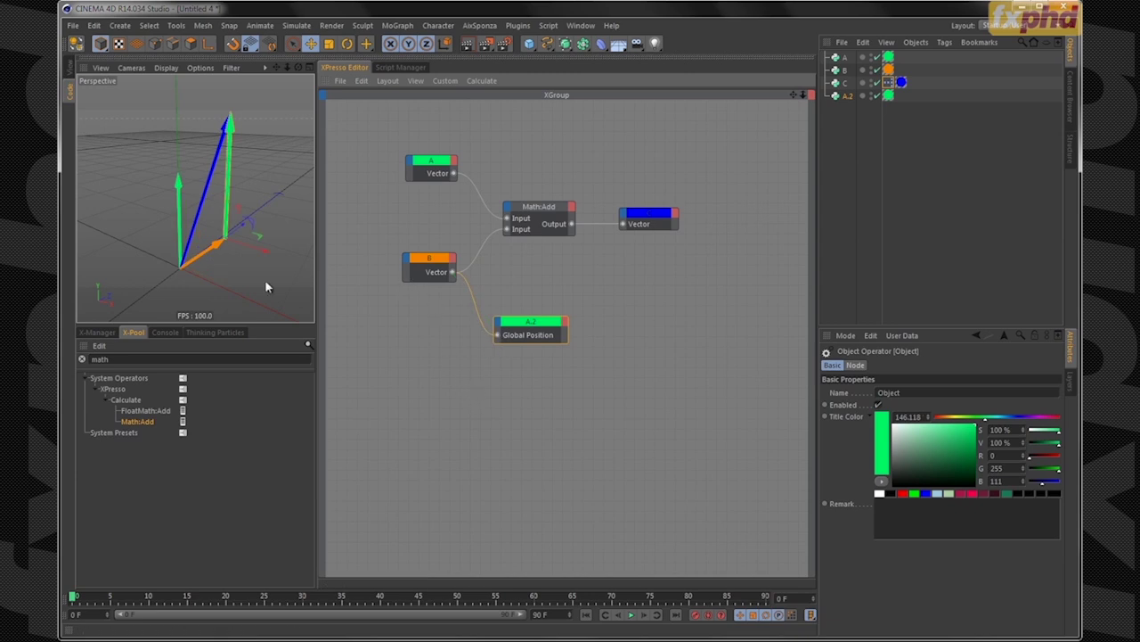
Orbit the view to check the green copy at B's tip, then duplicate object B
{"action": "left_click_drag", "start_coordinate": [246, 218], "coordinate": [242, 244], "text": "alt"}
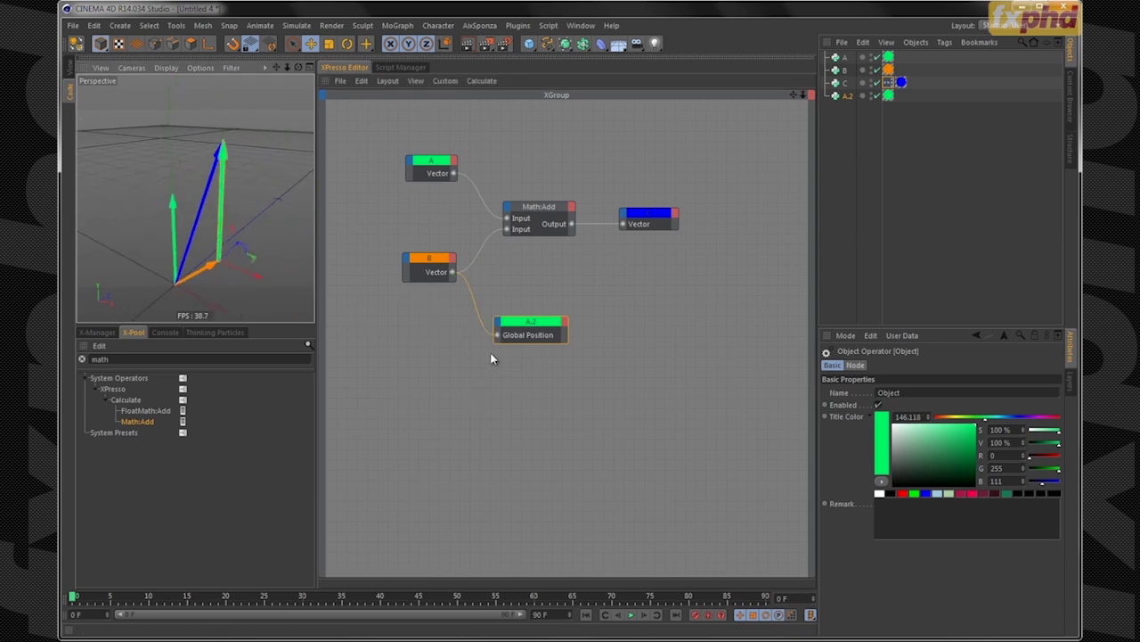
{"action": "left_click_drag", "start_coordinate": [531, 328], "coordinate": [531, 331]}
{"action": "mouse_move", "coordinate": [217, 265]}
{"action": "left_mouse_down", "text": "alt"}
{"action": "mouse_move", "coordinate": [258, 242]}
{"action": "mouse_move", "coordinate": [295, 170]}
{"action": "mouse_move", "coordinate": [230, 263]}
{"action": "left_mouse_up", "text": "alt"}
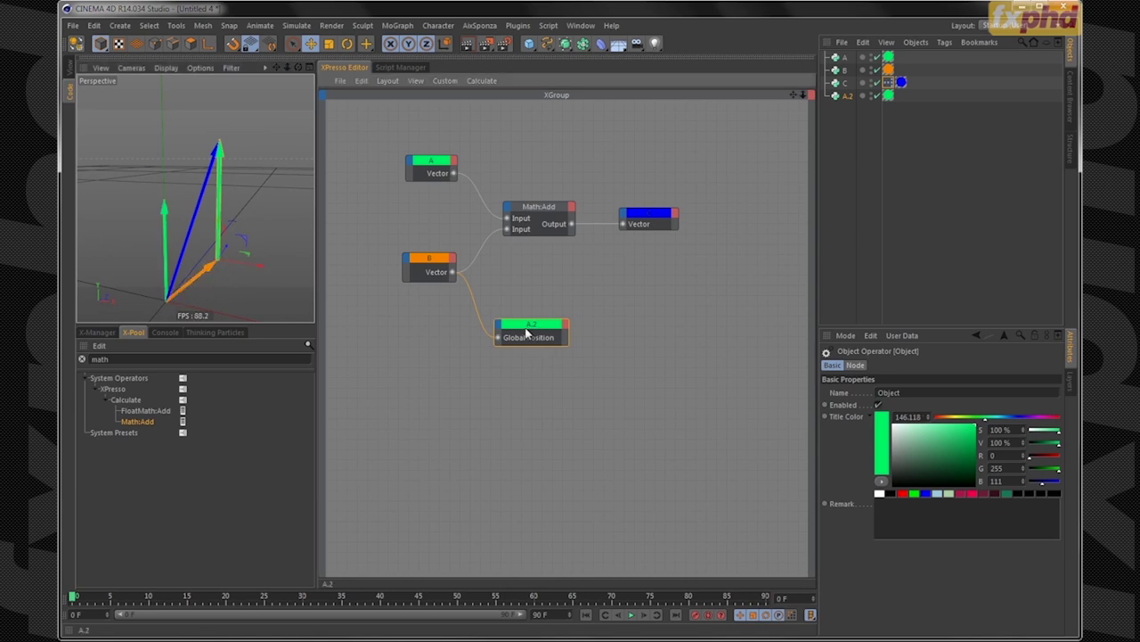
{"action": "left_click_drag", "start_coordinate": [517, 322], "coordinate": [525, 320]}
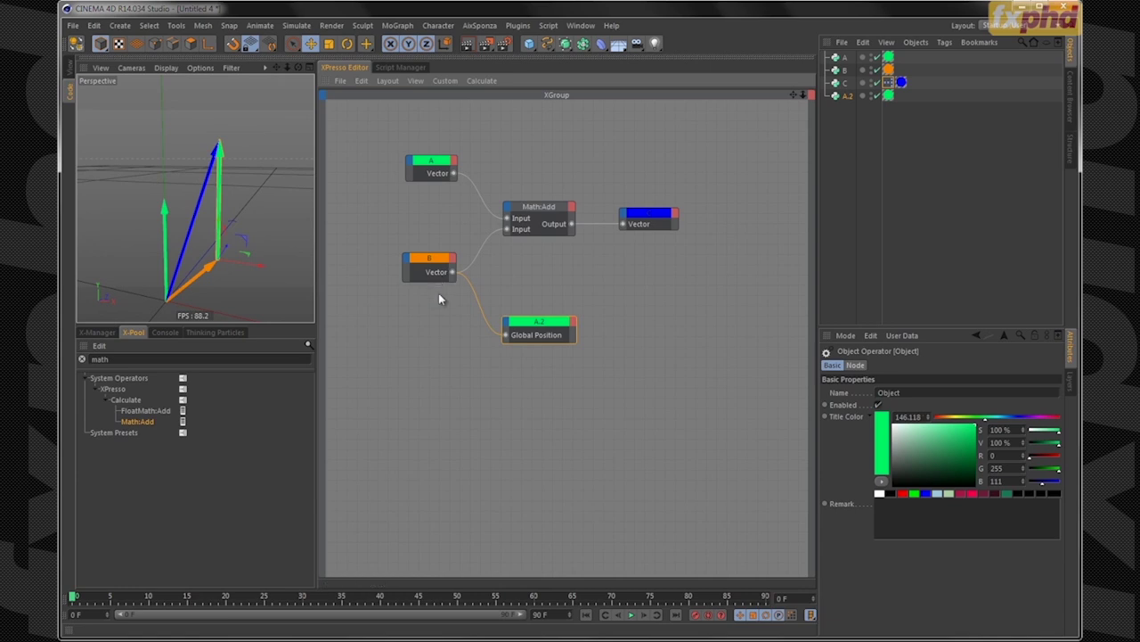
{"action": "left_click_drag", "start_coordinate": [539, 332], "coordinate": [535, 334]}
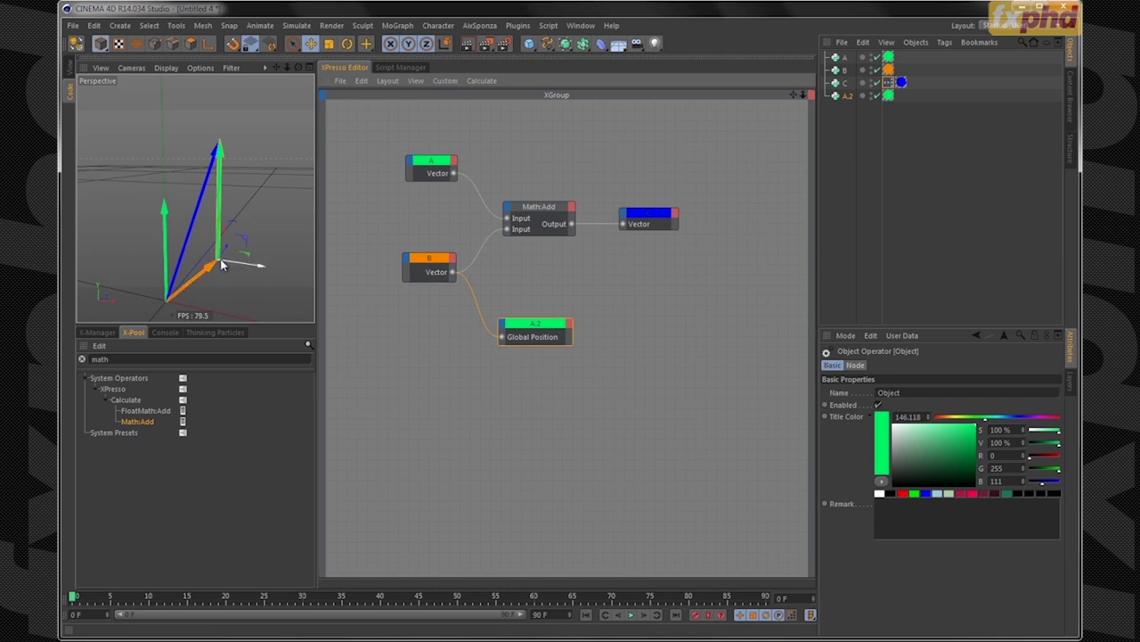
{"action": "mouse_move", "coordinate": [219, 259]}
{"action": "left_mouse_down", "text": "alt"}
{"action": "mouse_move", "coordinate": [247, 233]}
{"action": "mouse_move", "coordinate": [255, 242]}
{"action": "mouse_move", "coordinate": [237, 255]}
{"action": "left_mouse_up", "text": "alt"}
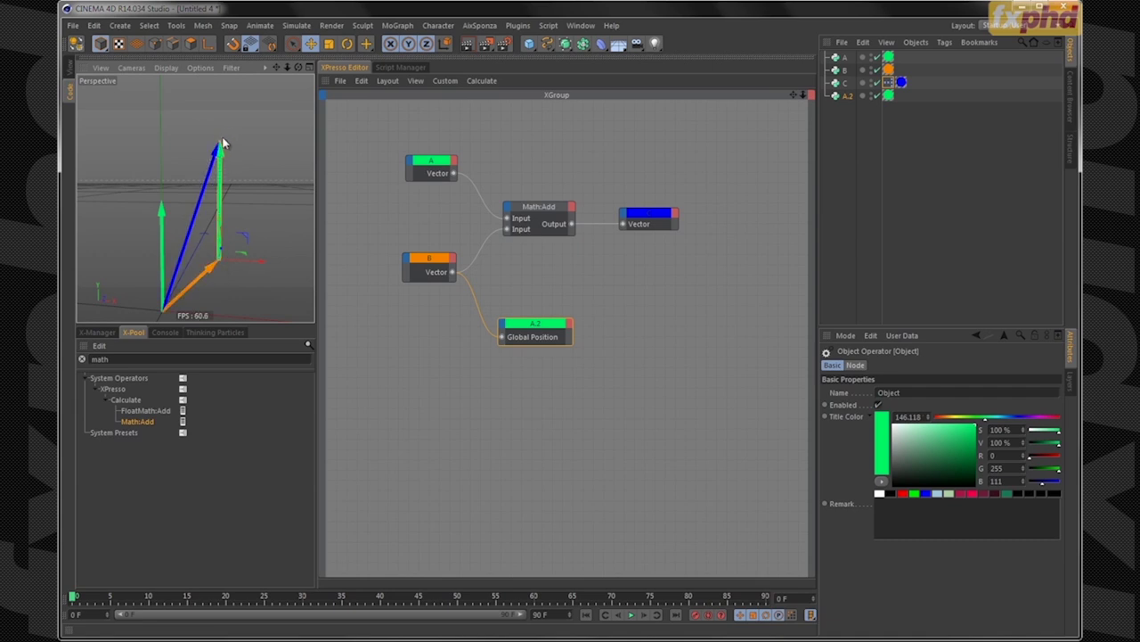
{"action": "left_click_drag", "start_coordinate": [214, 218], "coordinate": [224, 136], "text": "alt"}
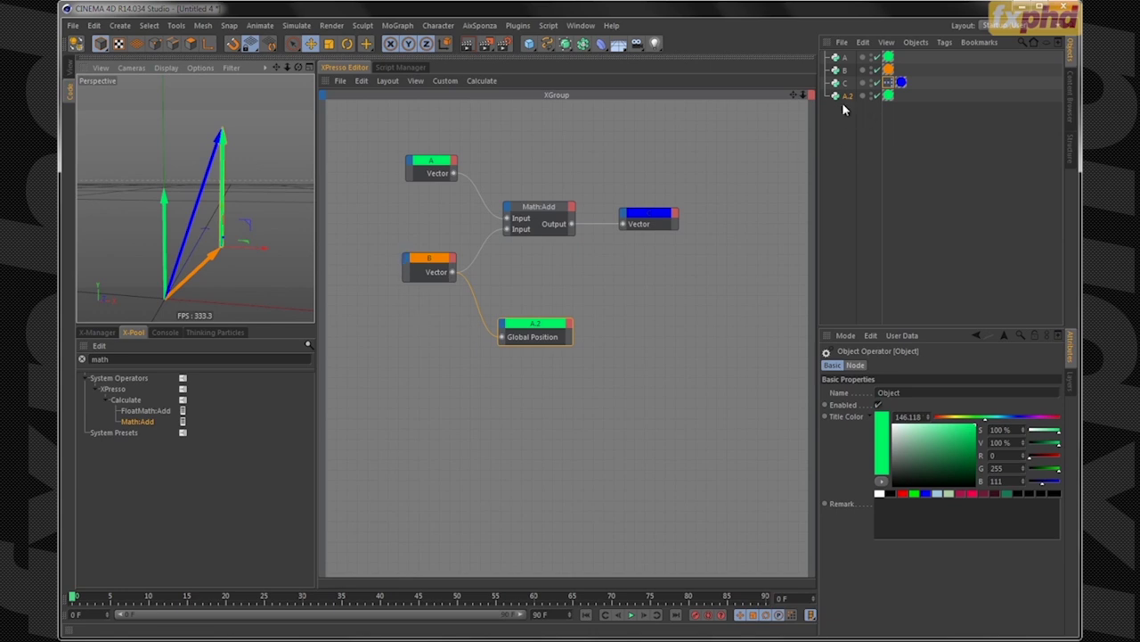
{"action": "left_click_drag", "start_coordinate": [848, 70], "coordinate": [851, 114], "text": "ctrl"}
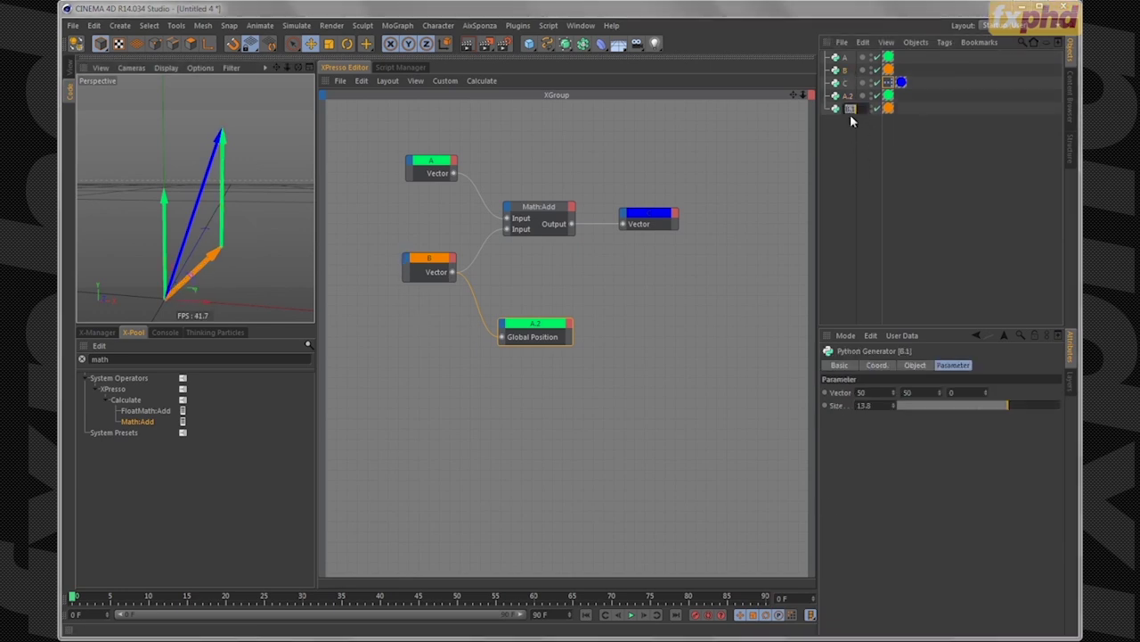
Rename the copy of B to B.2 and add it to the graph
{"action": "key", "text": "End"}
{"action": "type", "text": ".2"}
{"action": "key", "text": "Return"}
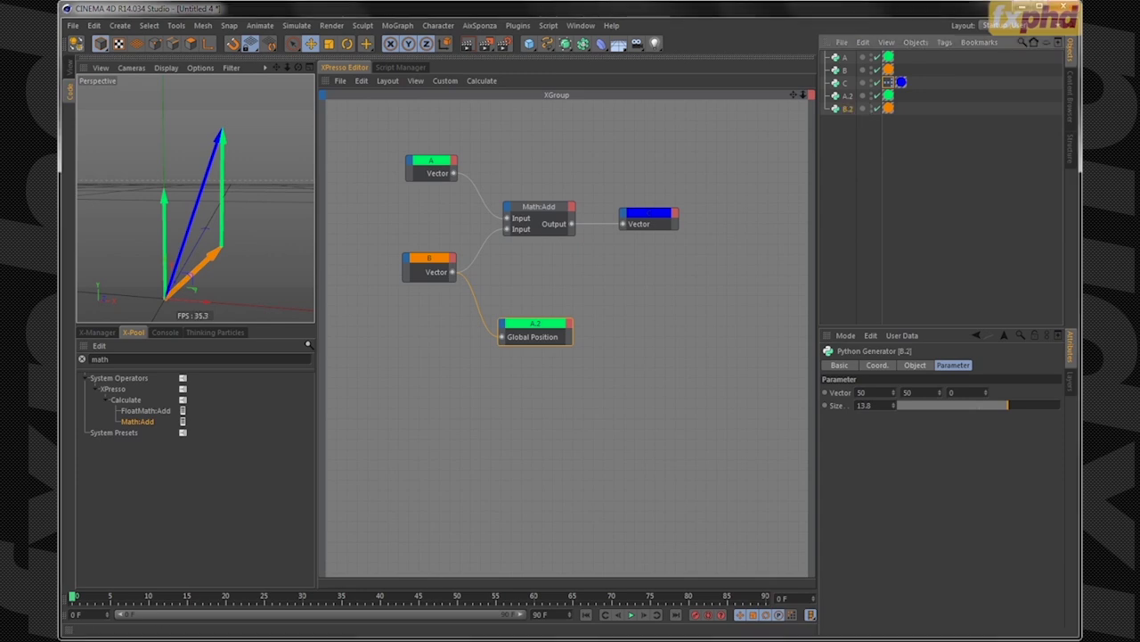
{"action": "left_click", "coordinate": [925, 150]}
{"action": "left_click_drag", "start_coordinate": [842, 108], "coordinate": [528, 364]}
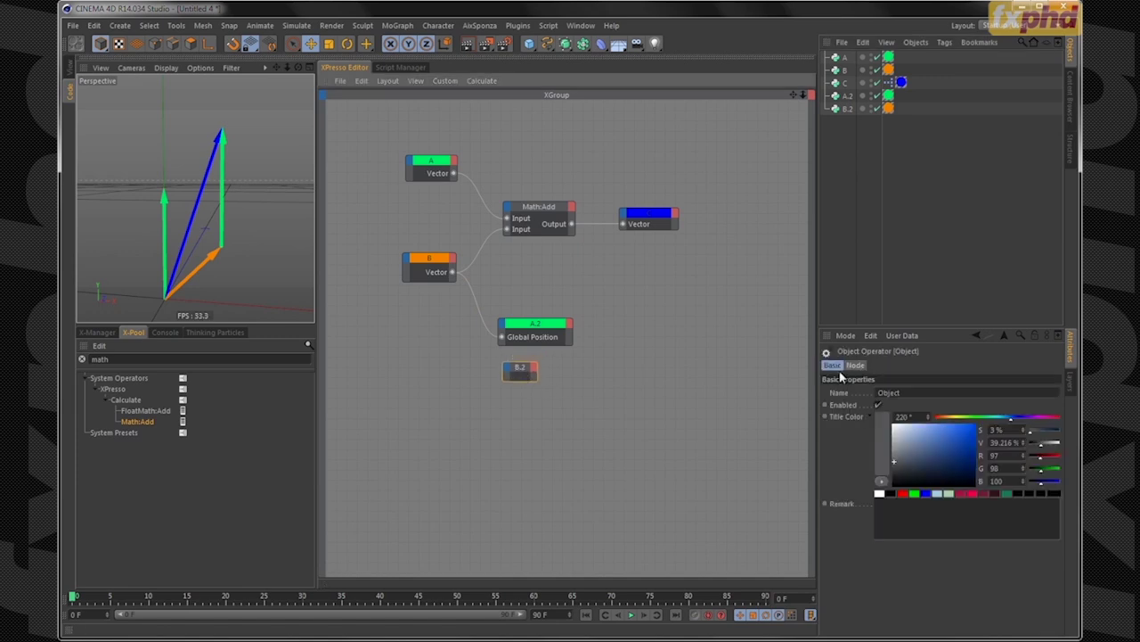
Give the B.2 node an orange title colour and widen it
{"action": "left_click", "coordinate": [891, 453]}
{"action": "left_click", "coordinate": [882, 492]}
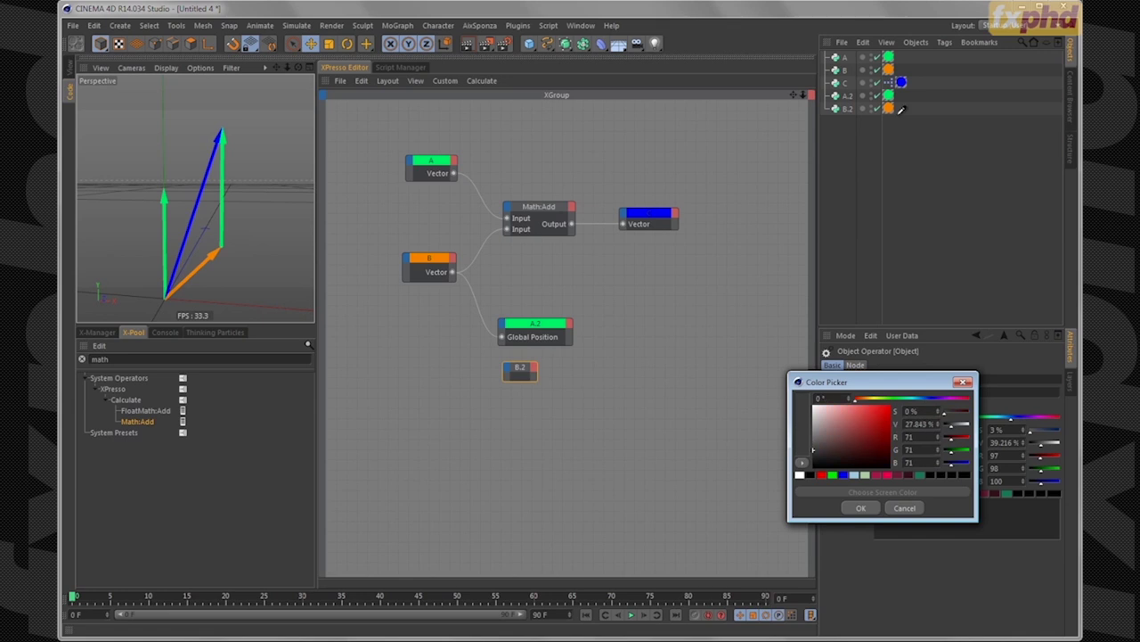
{"action": "left_click", "coordinate": [888, 108]}
{"action": "left_click", "coordinate": [867, 508]}
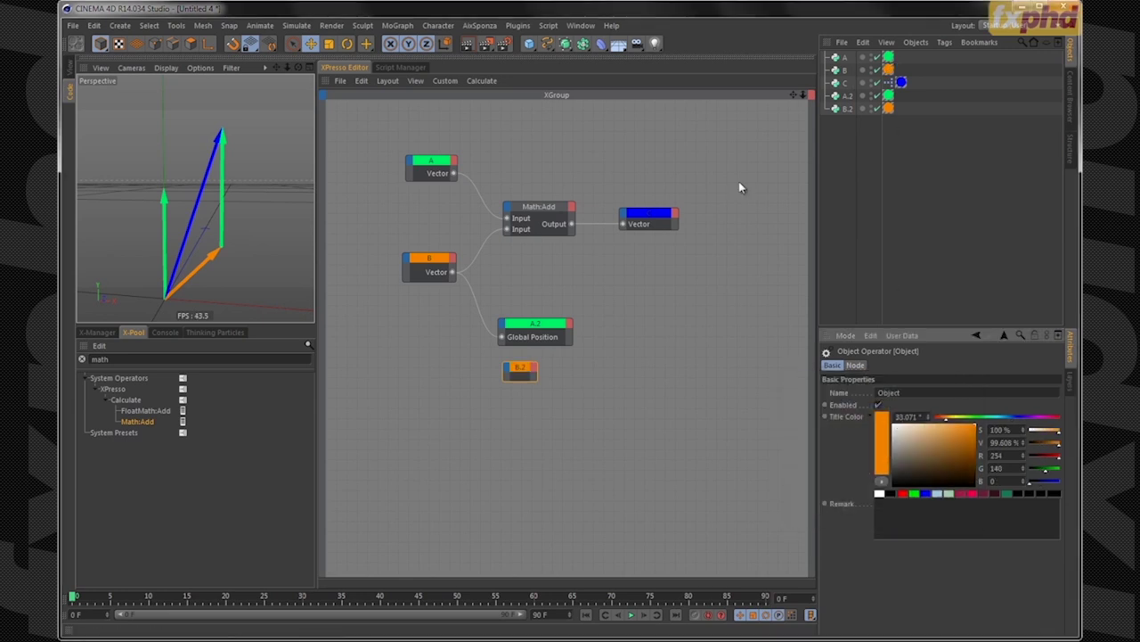
{"action": "left_click_drag", "start_coordinate": [536, 378], "coordinate": [571, 381]}
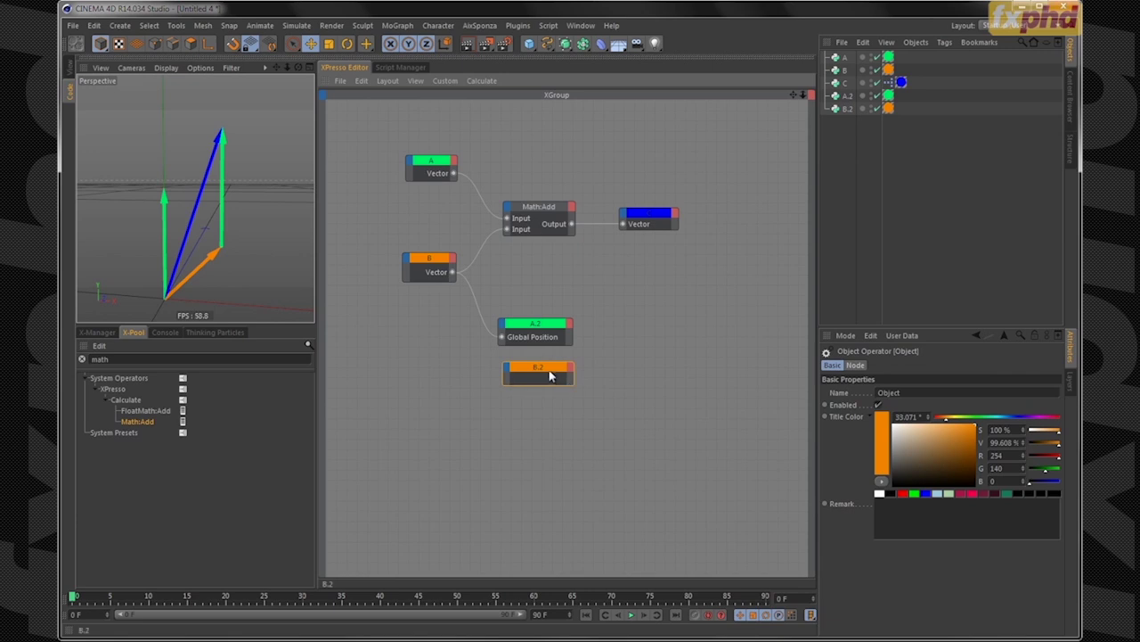
Add a Global Position input to B.2 and wire A's Vector into it
{"action": "left_click", "coordinate": [505, 364]}
{"action": "mouse_move", "coordinate": [535, 385]}
{"action": "mouse_move", "coordinate": [623, 400]}
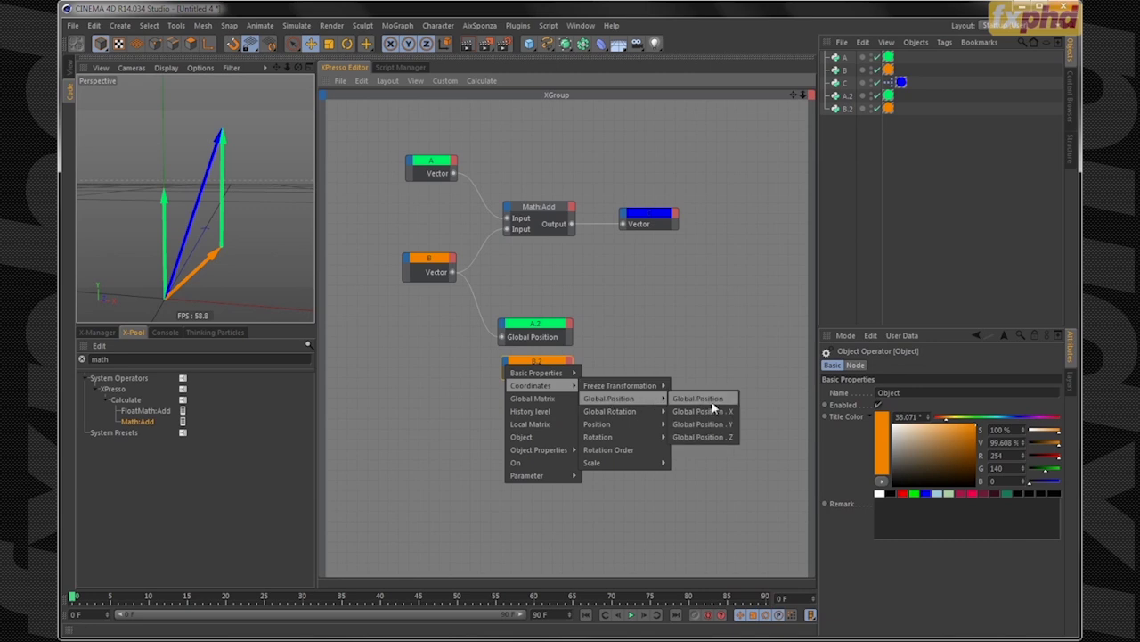
{"action": "left_click", "coordinate": [713, 397]}
{"action": "left_click_drag", "start_coordinate": [454, 172], "coordinate": [505, 373]}
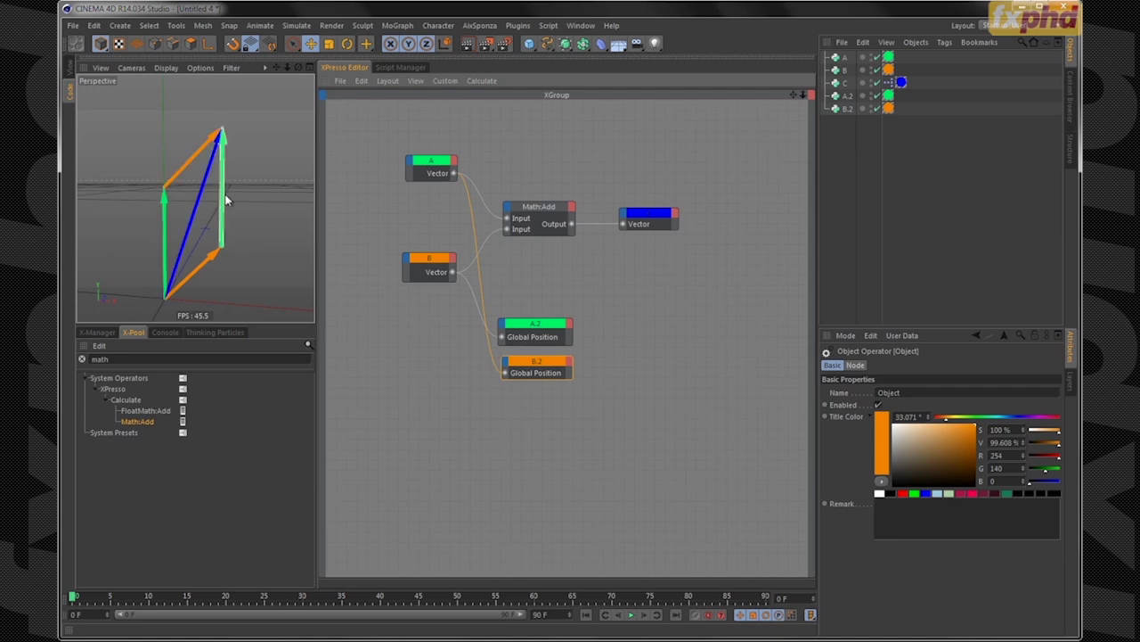
{"action": "left_click", "coordinate": [69, 73]}
Set the Y value of vector B and its copy B.2 to 300
{"action": "left_click", "coordinate": [842, 108], "text": "ctrl"}
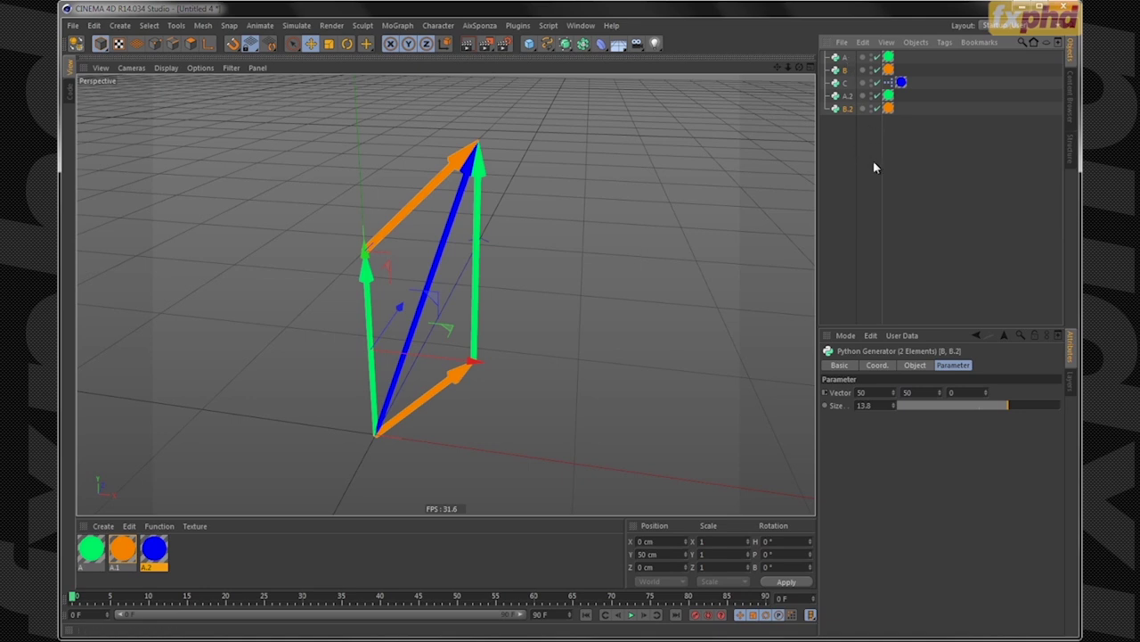
{"action": "left_click", "coordinate": [918, 393]}
{"action": "type", "text": "300"}
{"action": "key", "text": "Return"}
{"action": "left_click_drag", "start_coordinate": [469, 352], "coordinate": [425, 230], "text": "alt"}
Change the shared Y value to 1 and frame the flattened arrows
{"action": "left_click", "coordinate": [911, 392]}
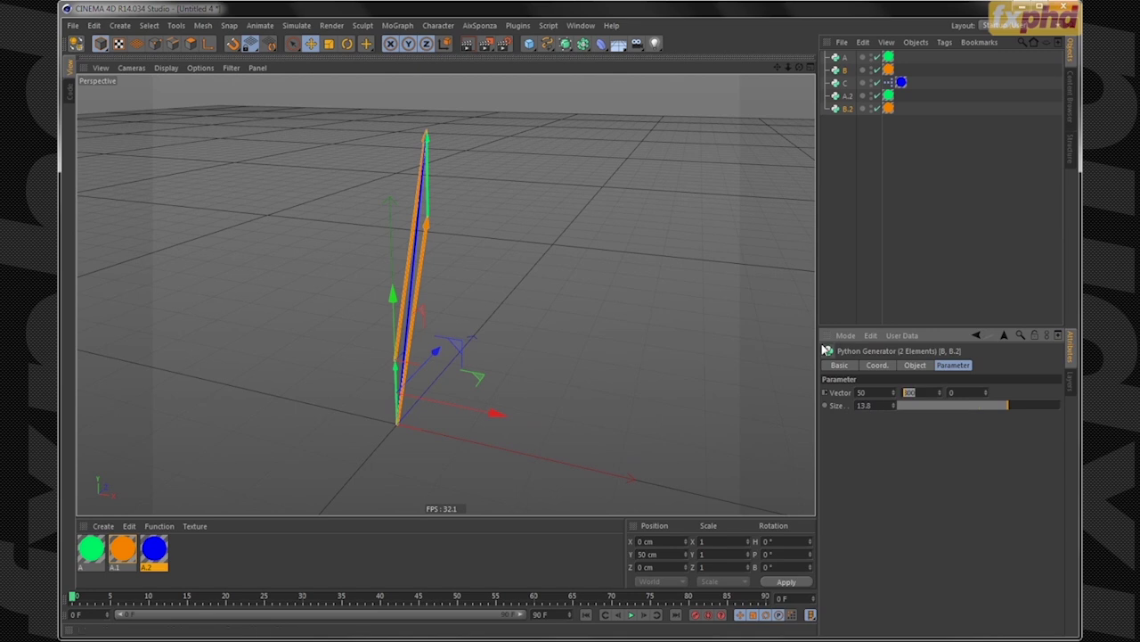
{"action": "type", "text": "1"}
{"action": "key", "text": "Return"}
{"action": "mouse_move", "coordinate": [487, 258]}
{"action": "right_mouse_down", "text": "alt"}
{"action": "mouse_move", "coordinate": [477, 405]}
{"action": "mouse_move", "coordinate": [479, 334]}
{"action": "mouse_move", "coordinate": [437, 346]}
{"action": "mouse_move", "coordinate": [478, 305]}
{"action": "mouse_move", "coordinate": [463, 321]}
{"action": "right_mouse_up", "text": "alt"}
{"action": "middle_click_drag", "start_coordinate": [462, 270], "coordinate": [437, 315], "text": "alt"}
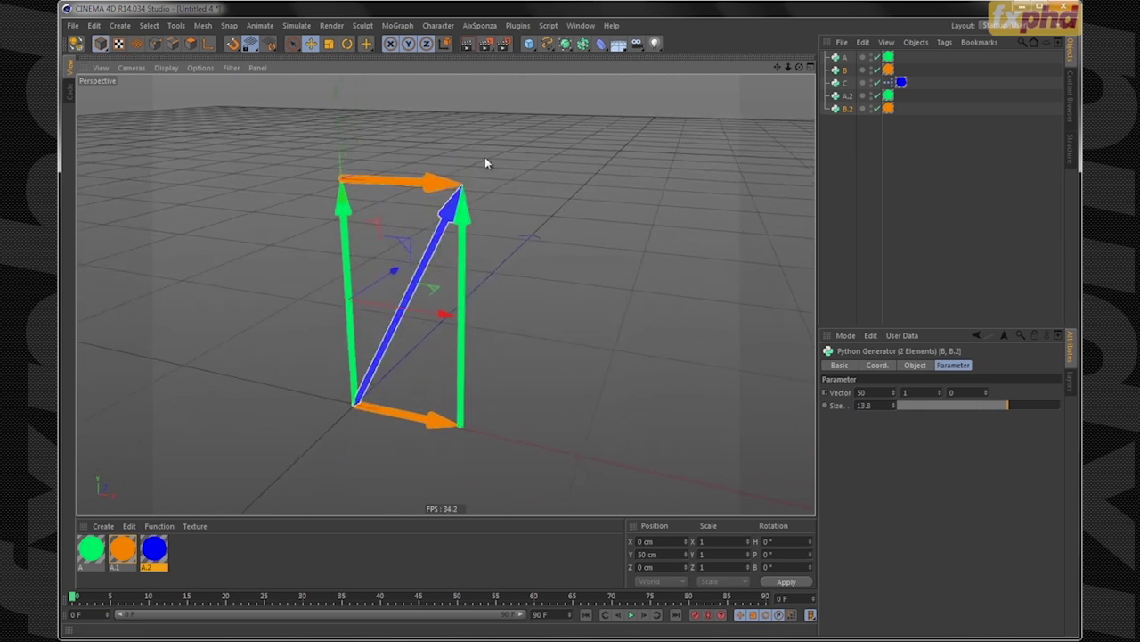
Switch to the VectorViz03.c4d scene and open its XPresso expression
{"action": "left_click", "coordinate": [582, 26]}
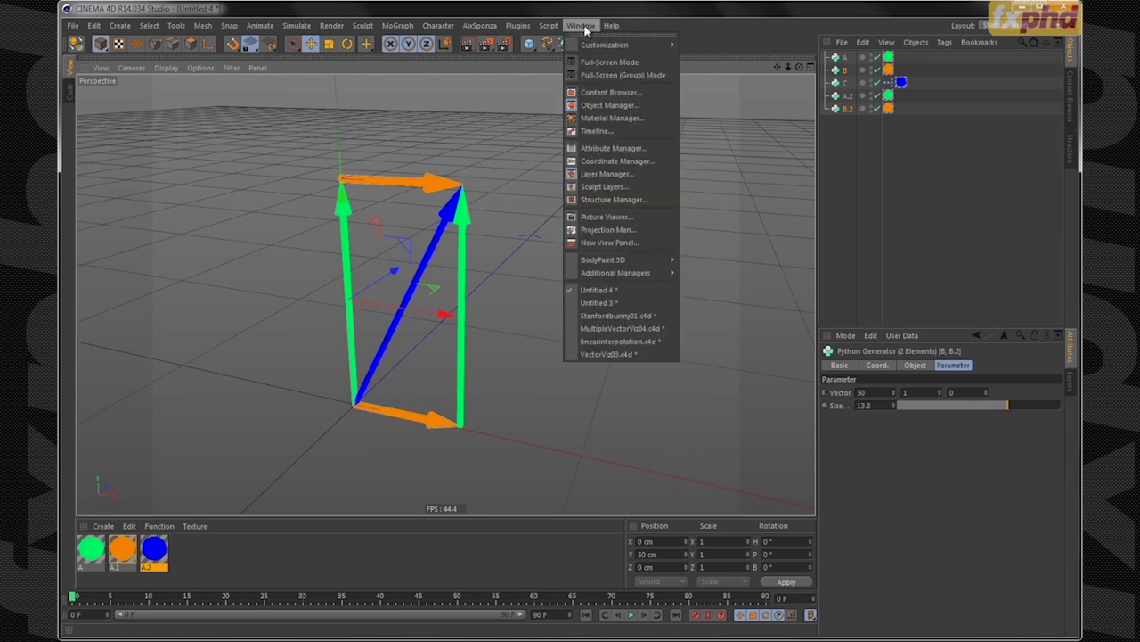
{"action": "left_click", "coordinate": [630, 355]}
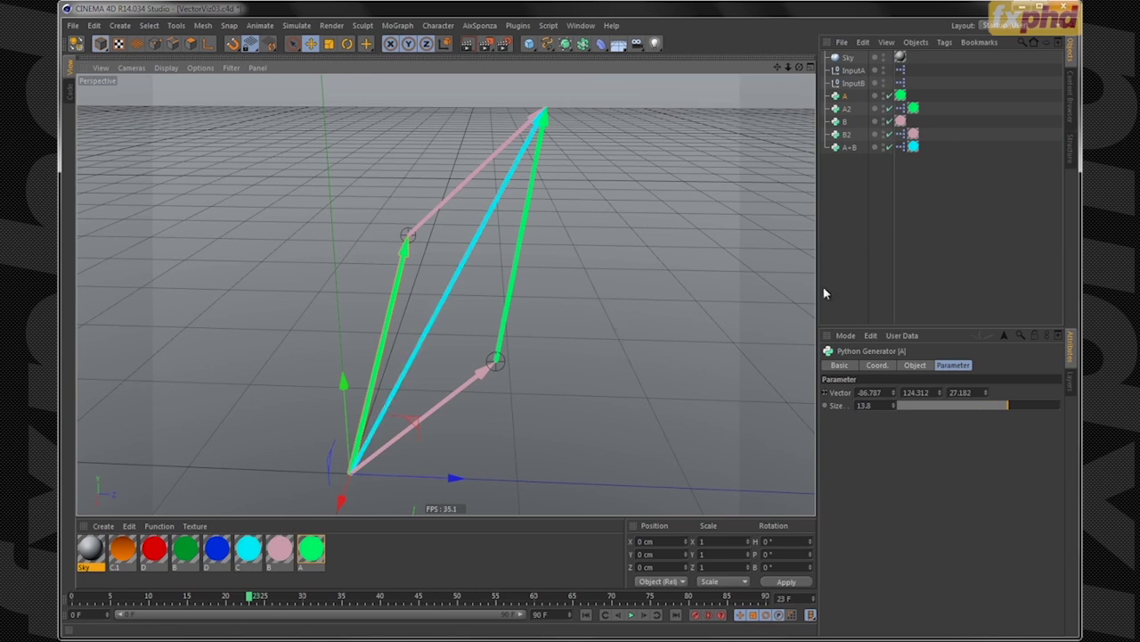
{"action": "left_click", "coordinate": [858, 242]}
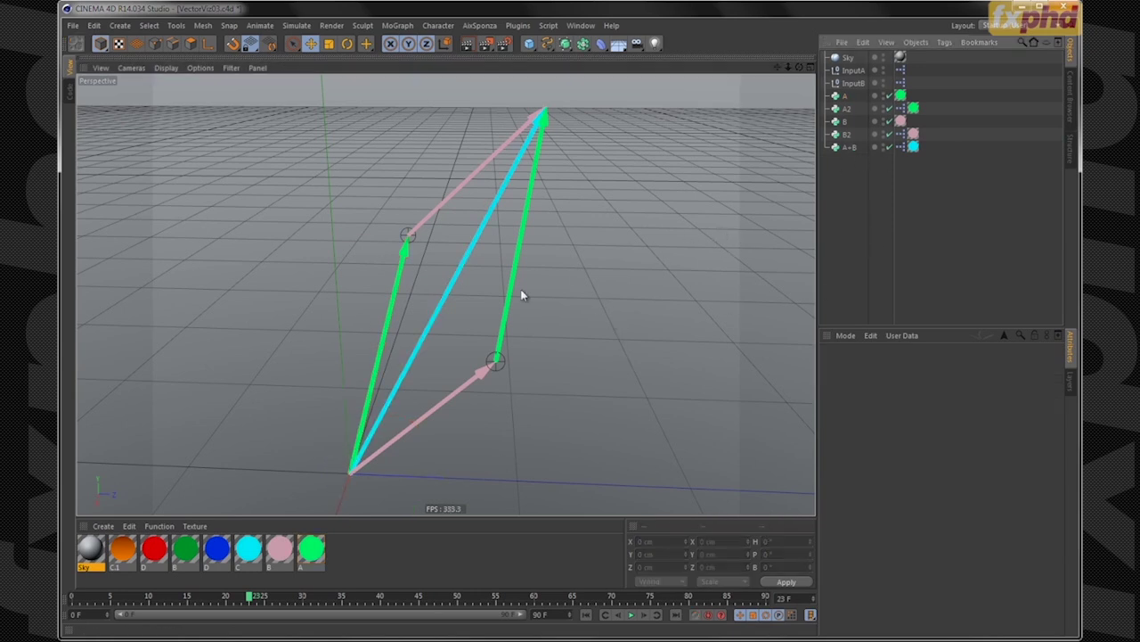
{"action": "left_click", "coordinate": [858, 83]}
{"action": "left_click", "coordinate": [853, 69]}
{"action": "double_click", "coordinate": [900, 82]}
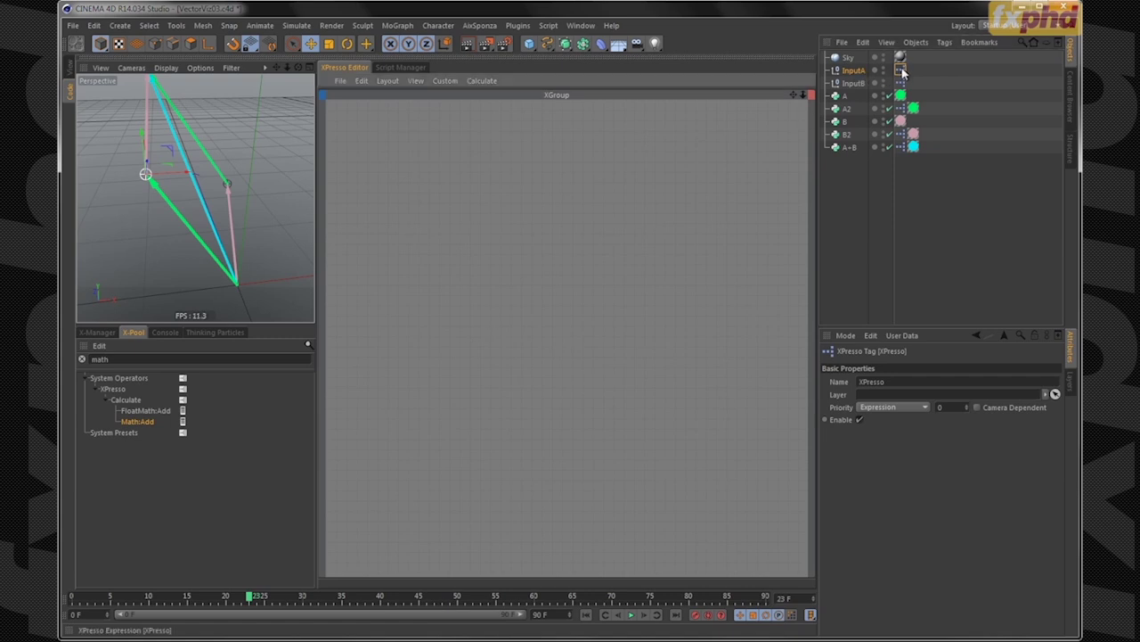
Frame all nodes in the node editor with Show all
{"action": "left_click", "coordinate": [415, 82]}
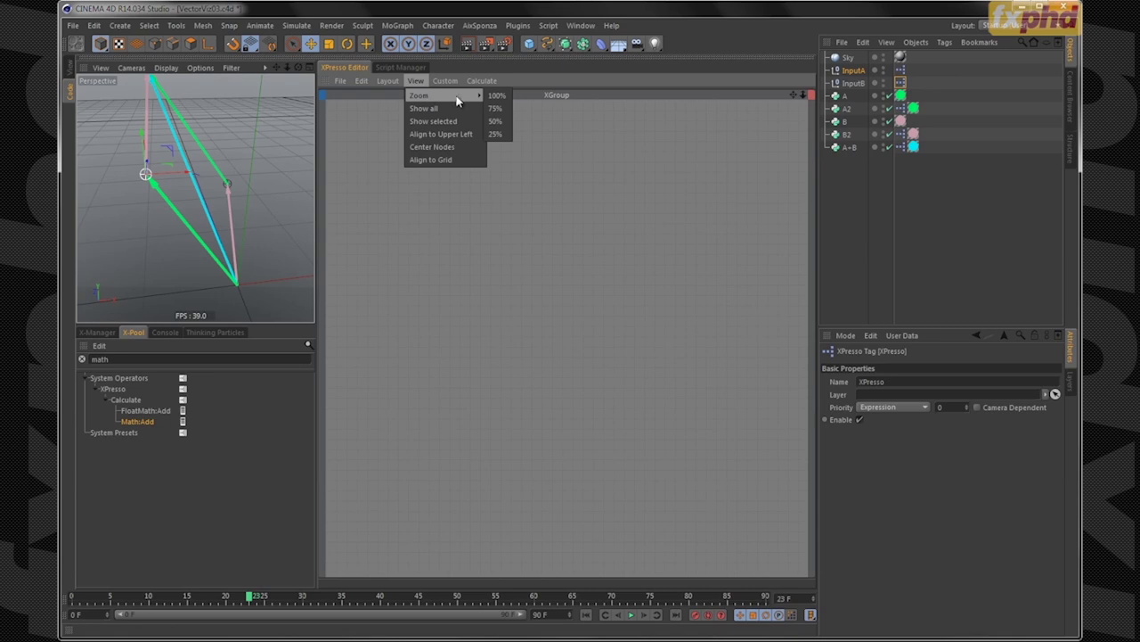
{"action": "left_click", "coordinate": [456, 98]}
{"action": "left_click", "coordinate": [388, 82]}
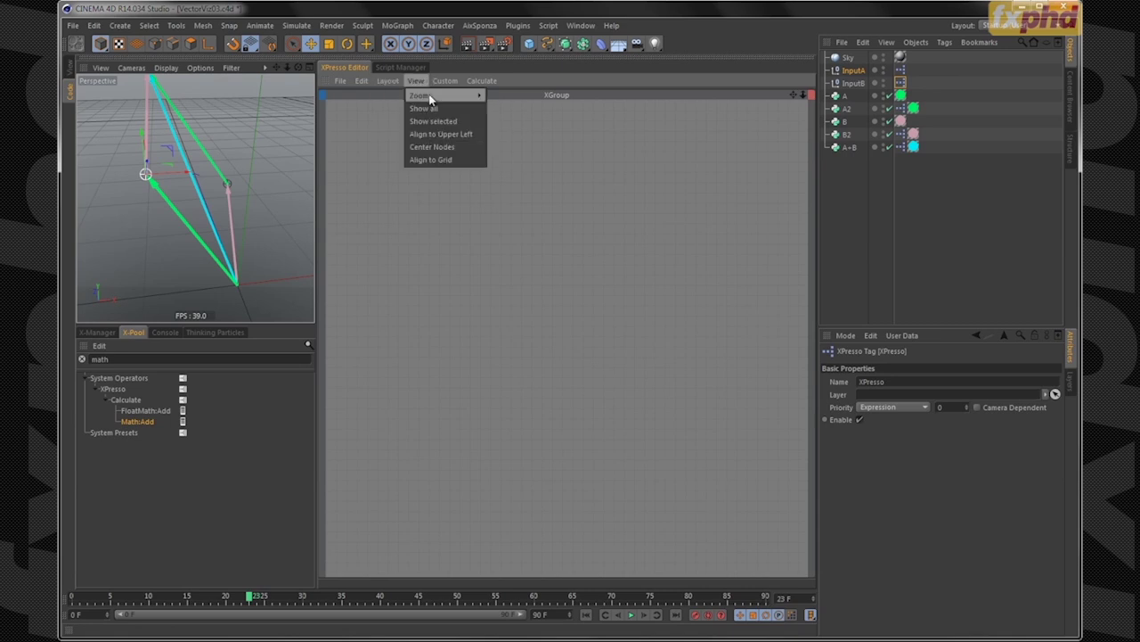
{"action": "left_click", "coordinate": [424, 107]}
{"action": "left_click", "coordinate": [608, 278]}
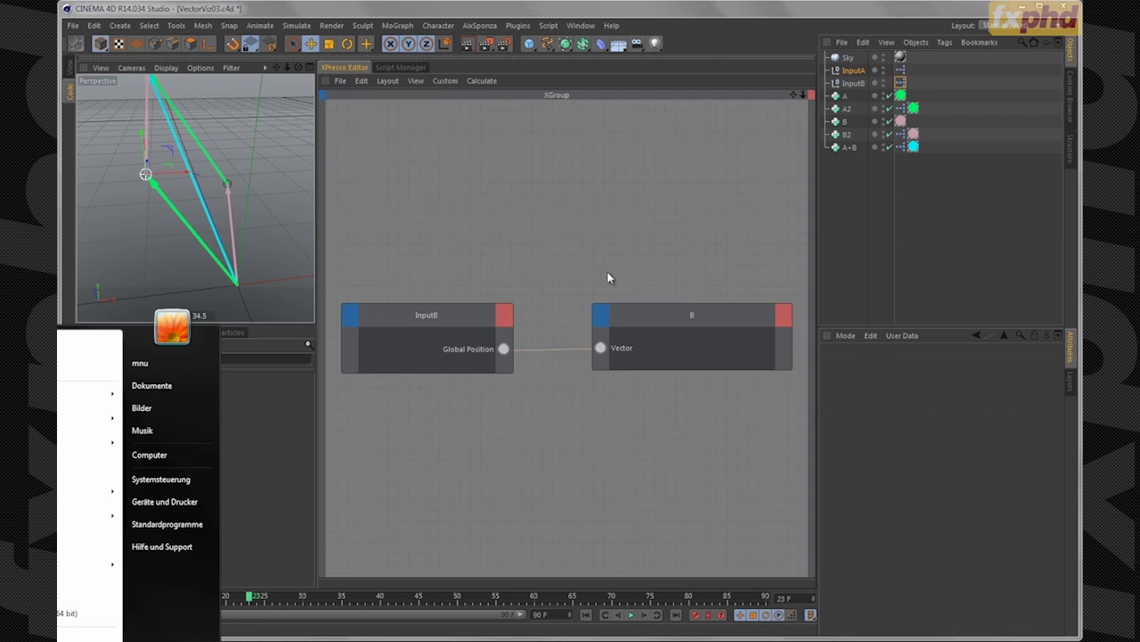
{"action": "scroll", "coordinate": [478, 438], "scroll_direction": "down", "scroll_amount": 2}
{"action": "scroll", "coordinate": [517, 413], "scroll_direction": "down", "scroll_amount": 2}
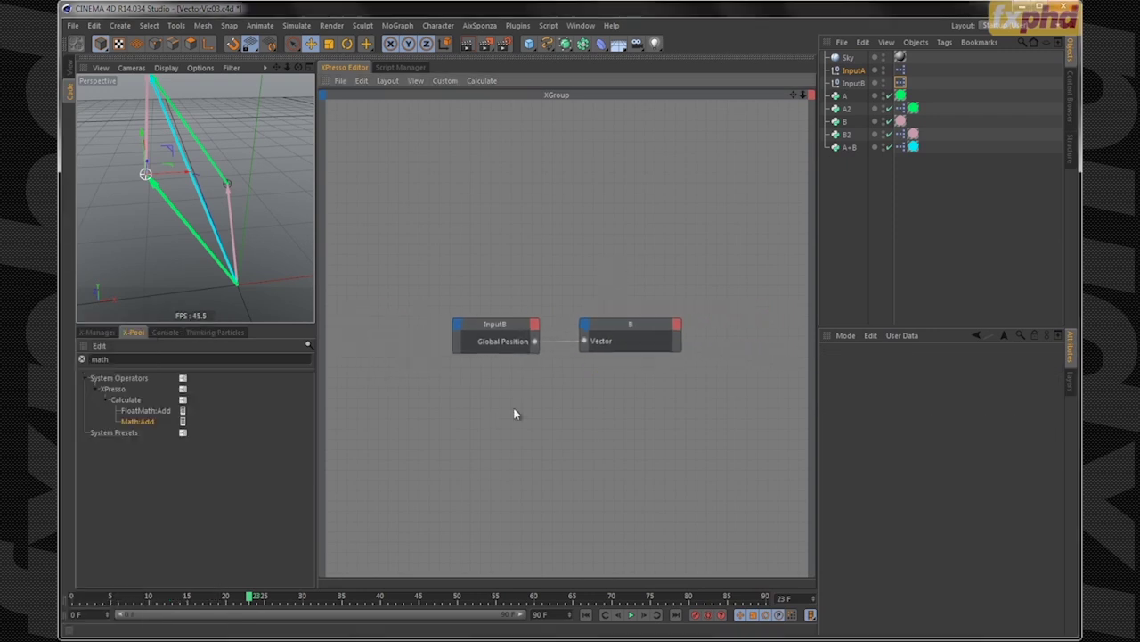
{"action": "scroll", "coordinate": [576, 224], "scroll_direction": "down", "scroll_amount": 1}
{"action": "scroll", "coordinate": [512, 267], "scroll_direction": "down", "scroll_amount": 1}
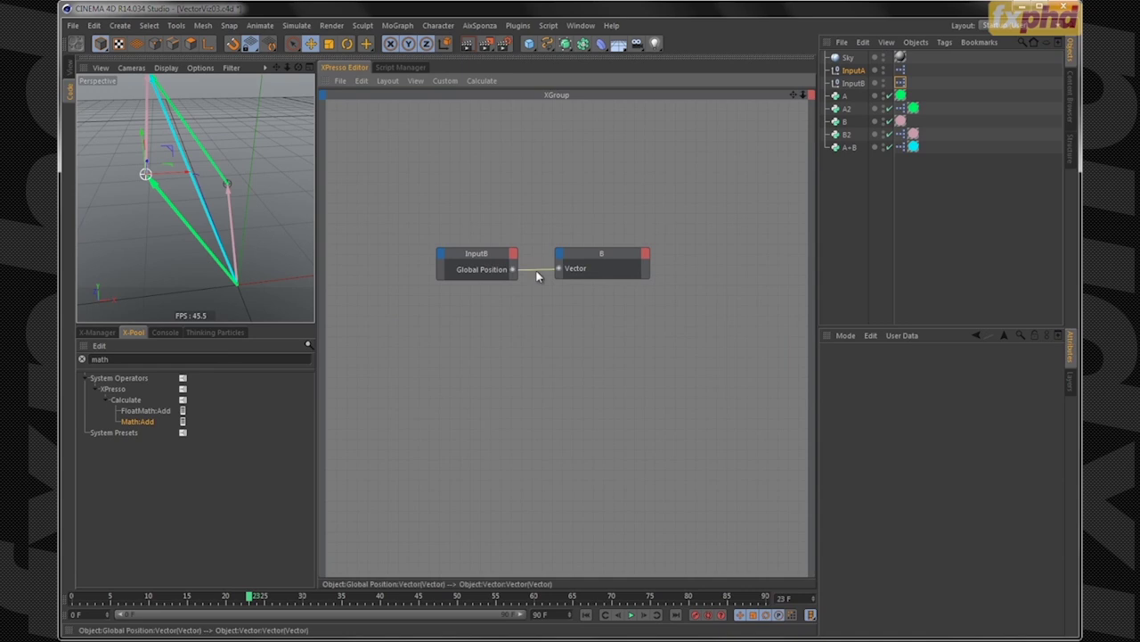
Select InputA, the B node and object B to inspect vector B's values
{"action": "left_click", "coordinate": [853, 71]}
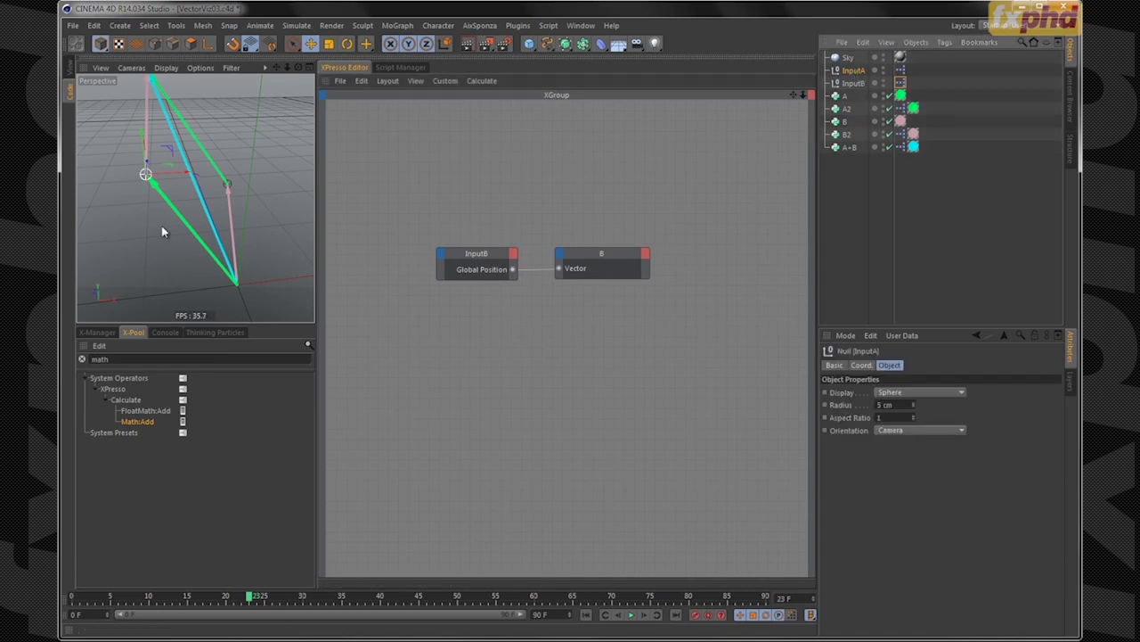
{"action": "left_click_drag", "start_coordinate": [615, 257], "coordinate": [614, 255]}
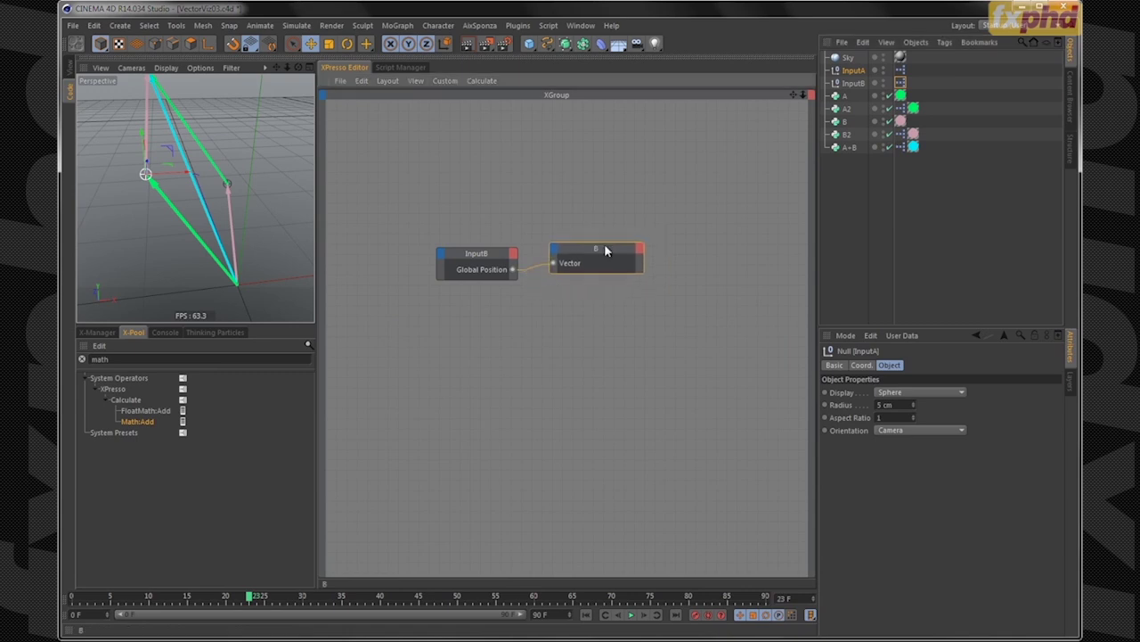
{"action": "left_click", "coordinate": [848, 121]}
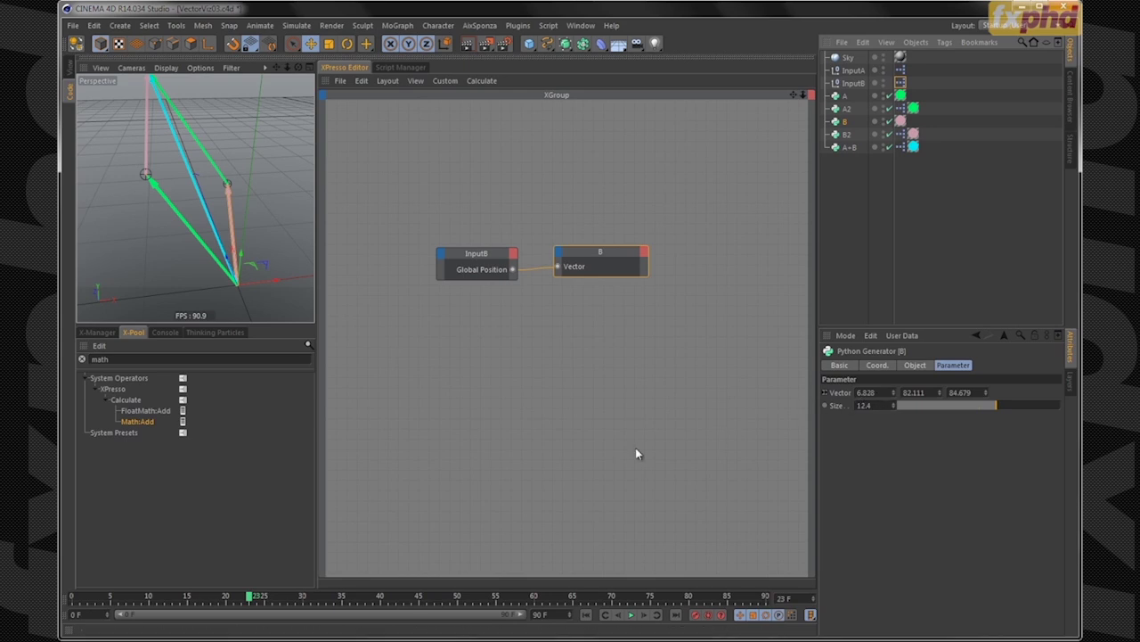
Drag the InputA null left along X to 32.907 cm in the full-size viewport
{"action": "left_click", "coordinate": [70, 68]}
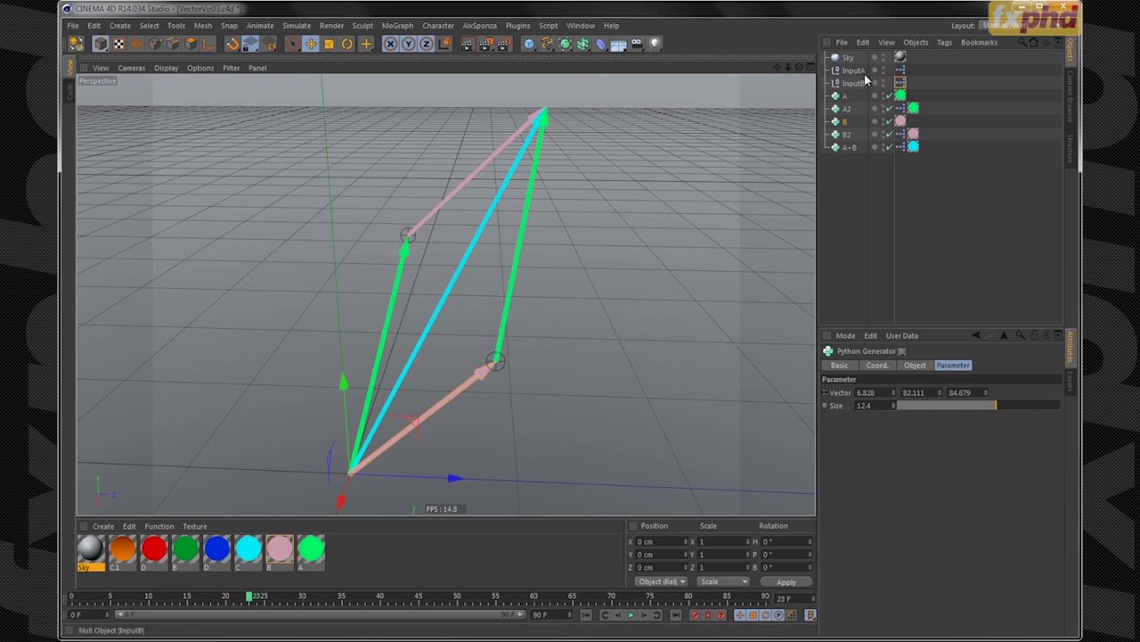
{"action": "left_click", "coordinate": [407, 236]}
{"action": "left_click_drag", "start_coordinate": [510, 236], "coordinate": [245, 372]}
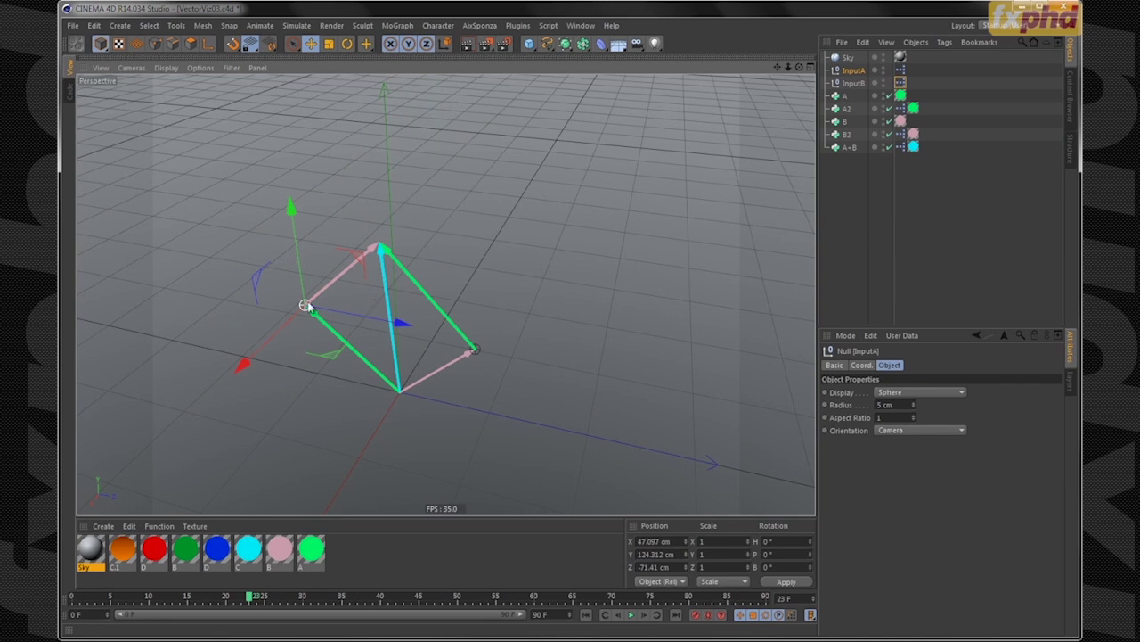
{"action": "left_click", "coordinate": [846, 97]}
{"action": "left_click", "coordinate": [853, 71]}
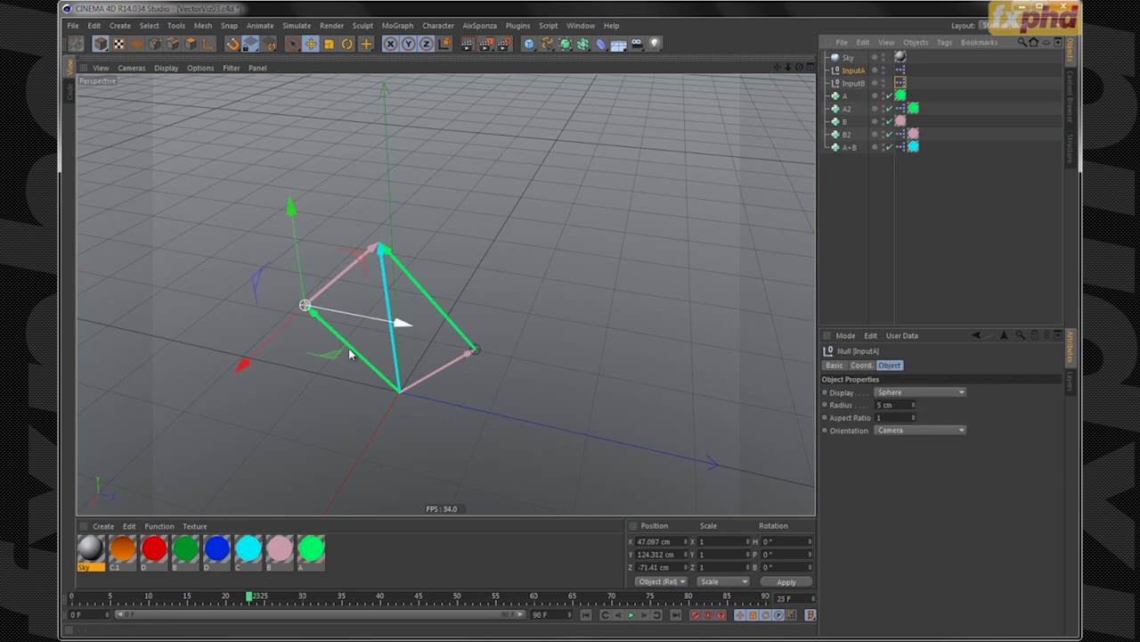
{"action": "mouse_move", "coordinate": [239, 362]}
{"action": "left_mouse_down"}
{"action": "mouse_move", "coordinate": [324, 284]}
{"action": "mouse_move", "coordinate": [254, 359]}
{"action": "left_mouse_up"}
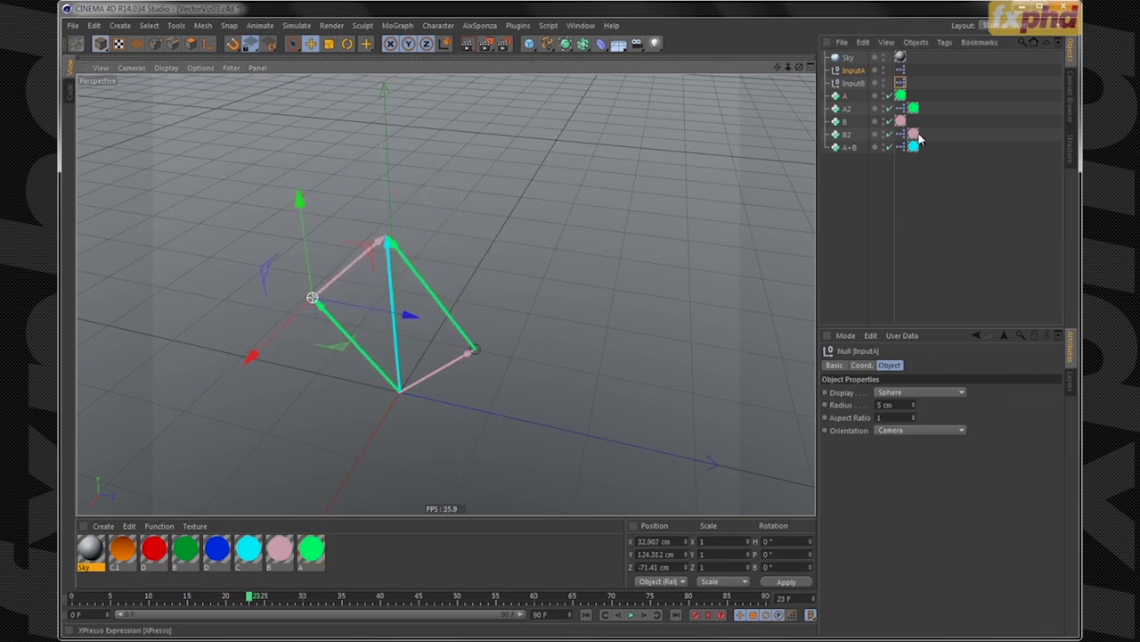
{"action": "double_click", "coordinate": [902, 148]}
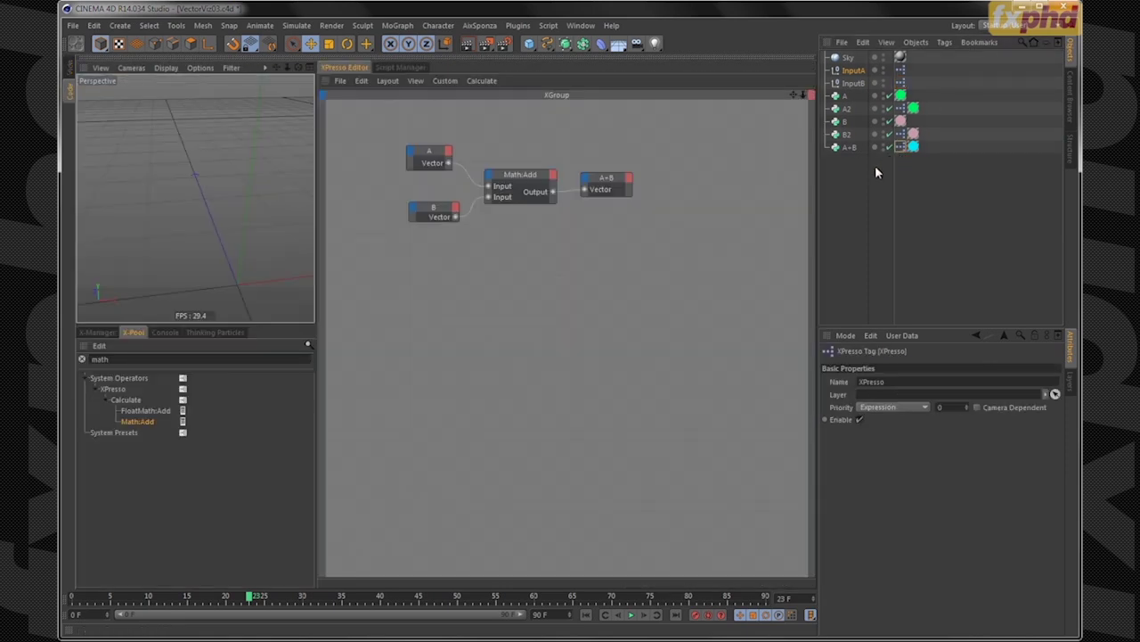
Inspect the Math:Add node's settings and select the A+B sum vector
{"action": "left_click", "coordinate": [524, 183]}
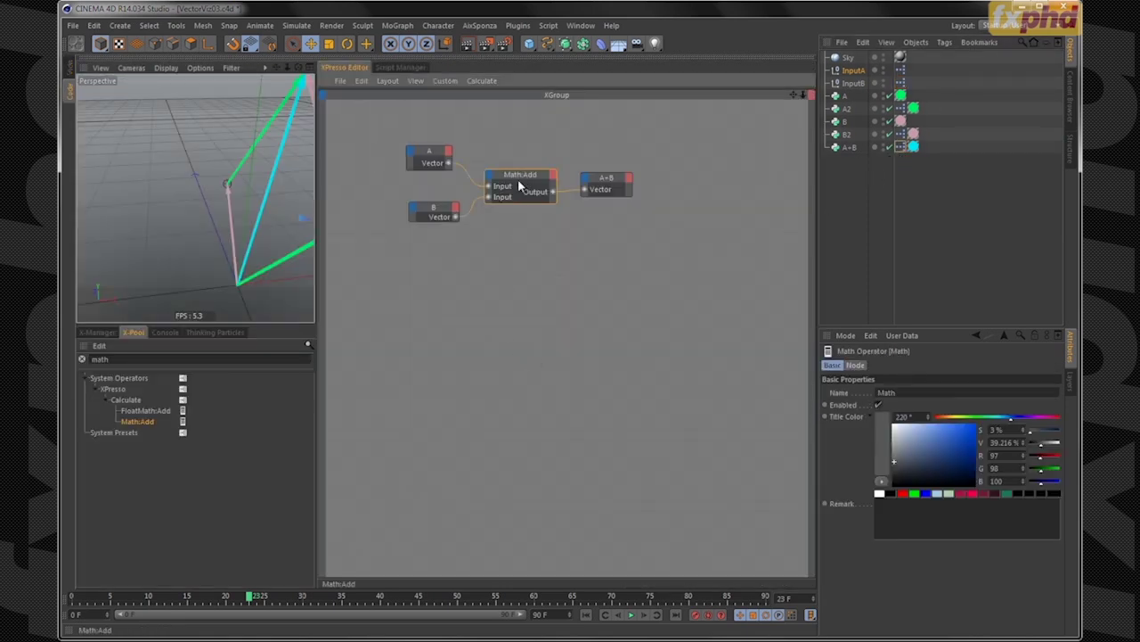
{"action": "left_click", "coordinate": [855, 365]}
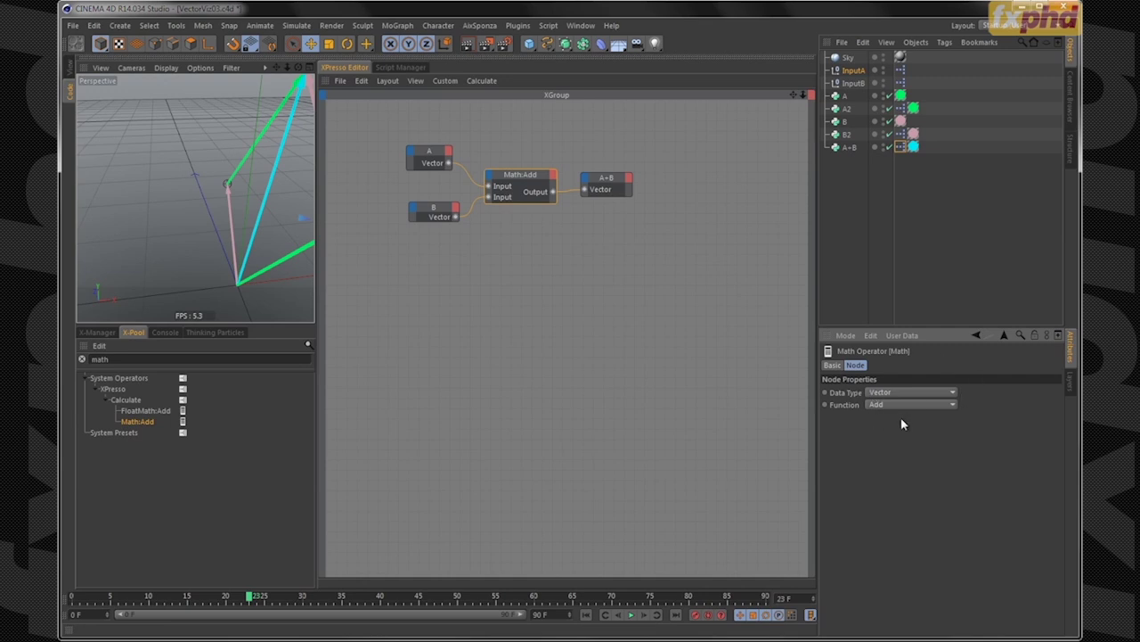
{"action": "left_click", "coordinate": [73, 72]}
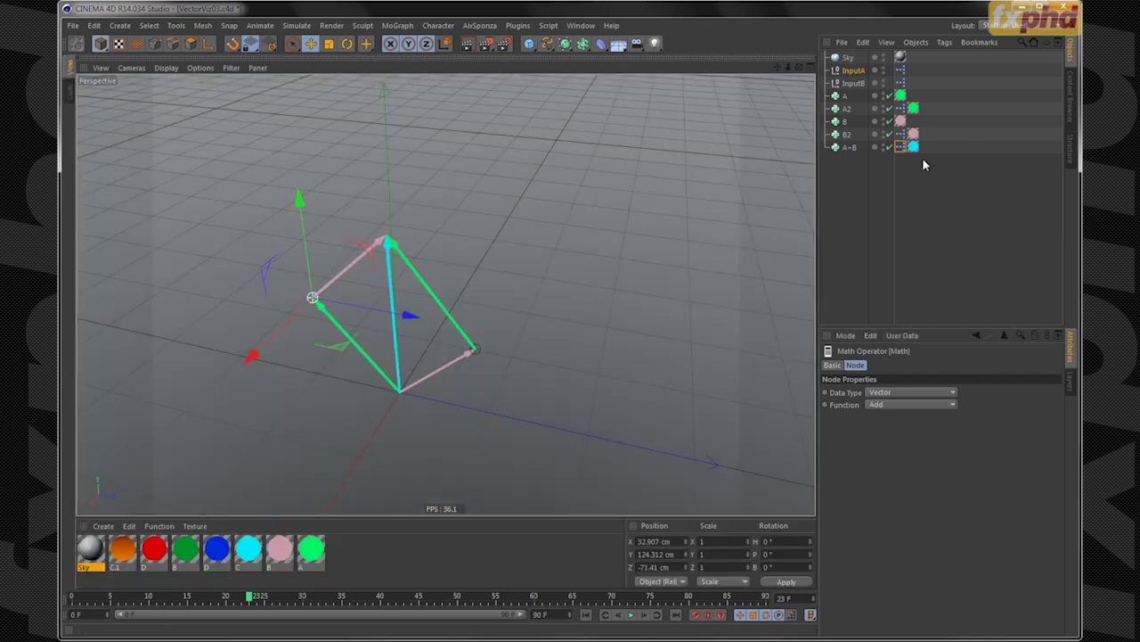
{"action": "left_click", "coordinate": [847, 146]}
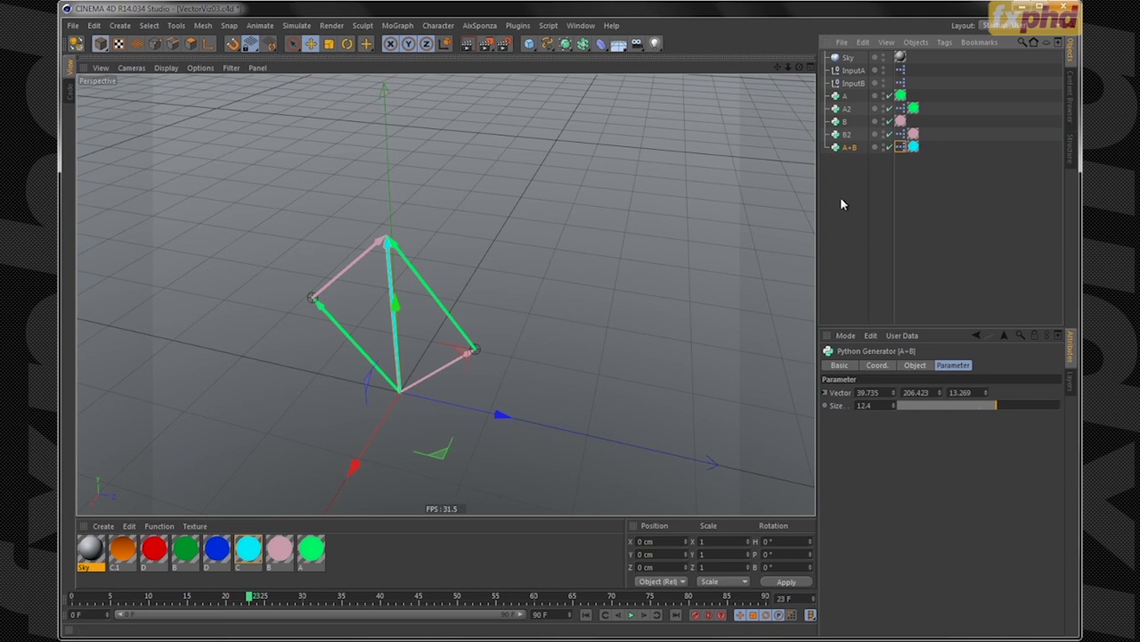
Drag InputA and then InputB to new positions, reshaping the vector pyramid
{"action": "left_click", "coordinate": [853, 70]}
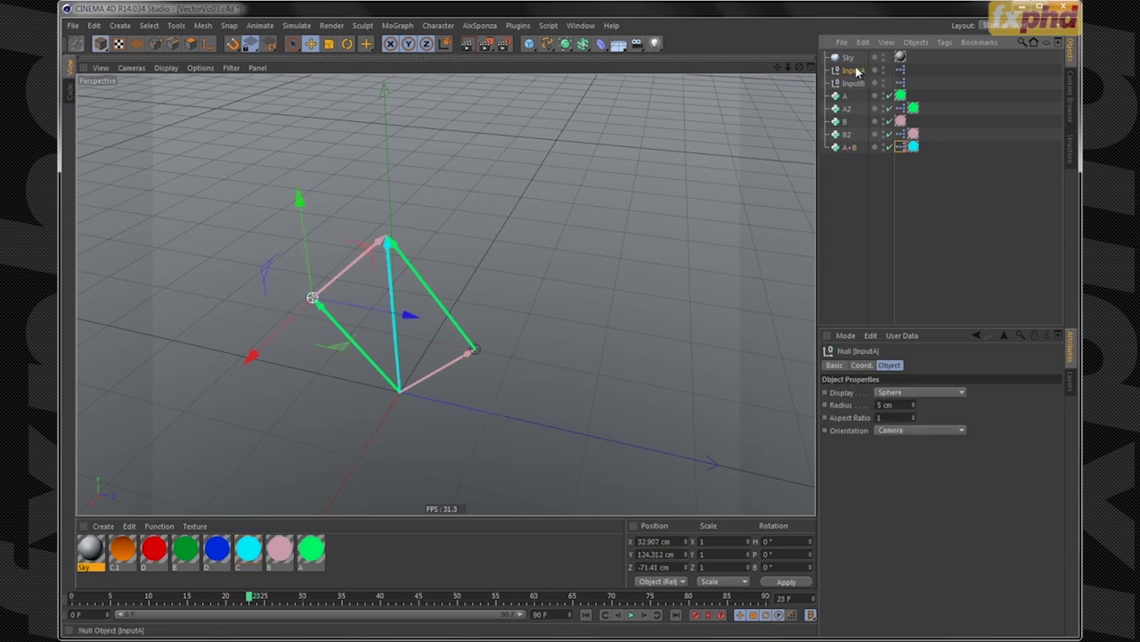
{"action": "left_click_drag", "start_coordinate": [402, 316], "coordinate": [437, 278]}
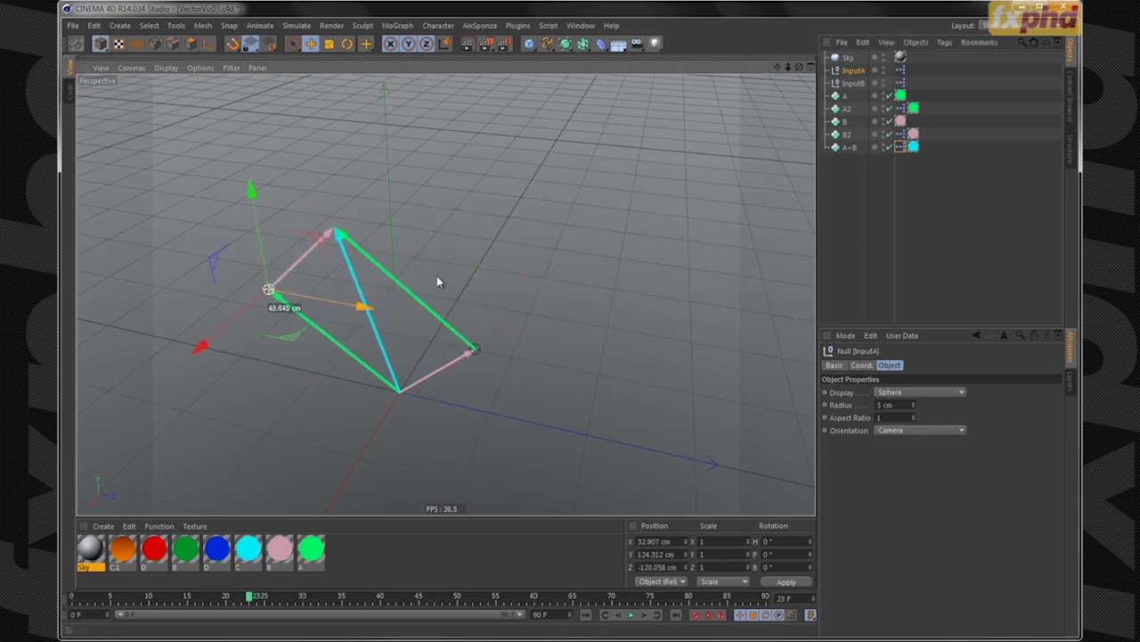
{"action": "left_click", "coordinate": [854, 83]}
{"action": "left_click_drag", "start_coordinate": [583, 371], "coordinate": [487, 321]}
{"action": "mouse_move", "coordinate": [680, 360]}
{"action": "left_mouse_down"}
{"action": "mouse_move", "coordinate": [566, 347]}
{"action": "mouse_move", "coordinate": [691, 362]}
{"action": "left_mouse_up"}
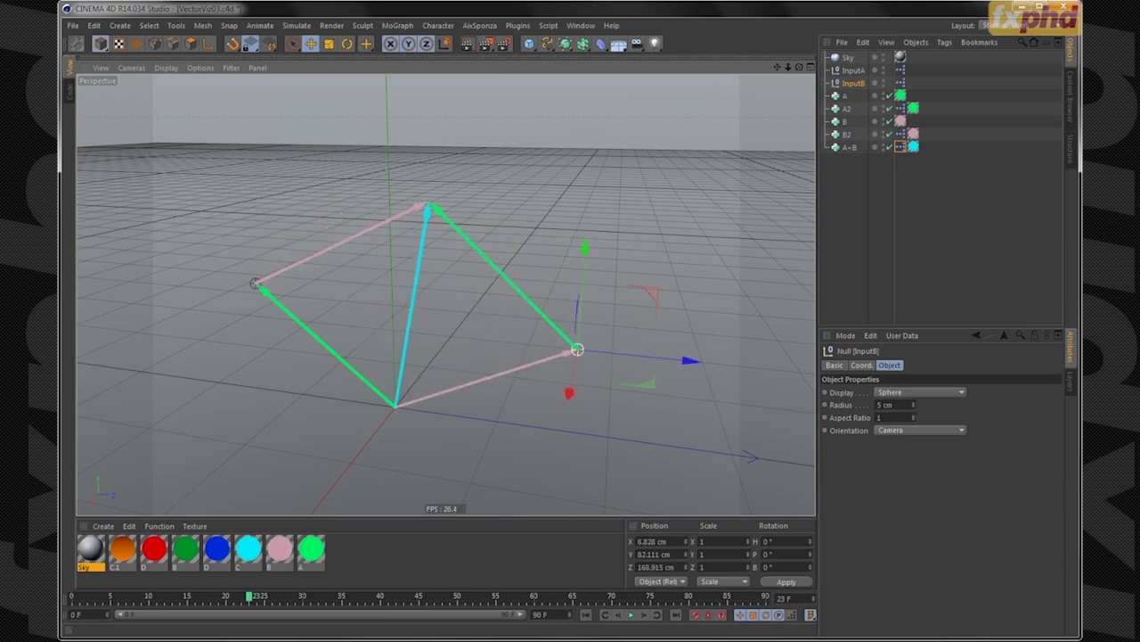
{"action": "mouse_move", "coordinate": [531, 638]}
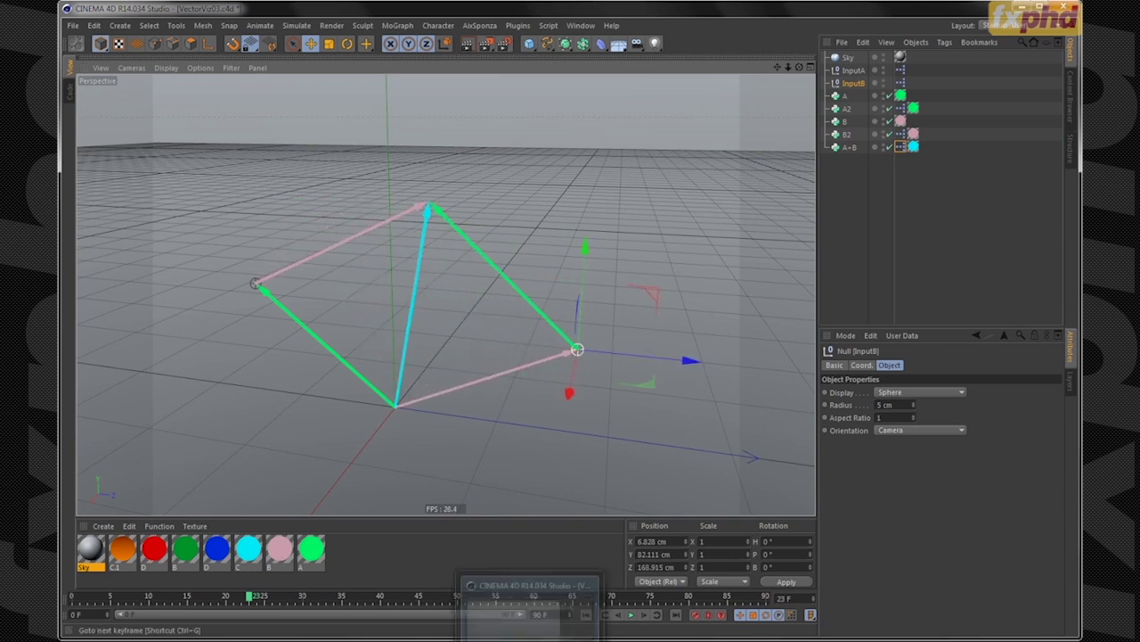
{"action": "left_click", "coordinate": [752, 459]}
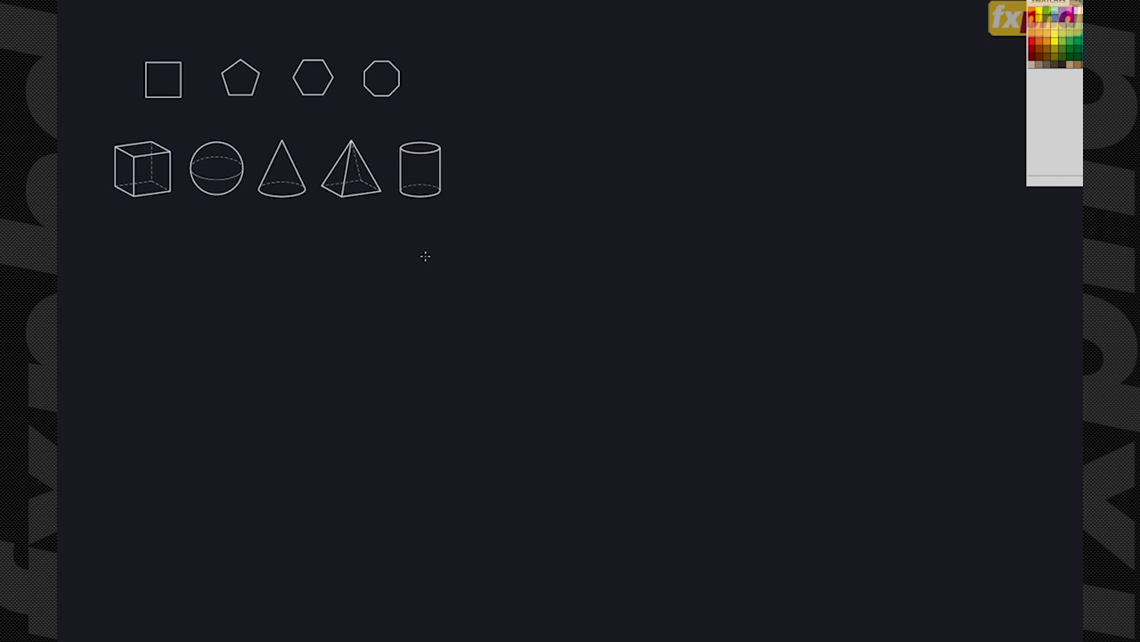
Handwrite the VECTOR SUBTRACTION heading and the formula a − b = c with vector arrows
{"action": "mouse_move", "coordinate": [473, 210]}
{"action": "left_mouse_down"}
{"action": "mouse_move", "coordinate": [492, 238]}
{"action": "mouse_move", "coordinate": [493, 218]}
{"action": "mouse_move", "coordinate": [496, 231]}
{"action": "mouse_move", "coordinate": [509, 219]}
{"action": "mouse_move", "coordinate": [538, 237]}
{"action": "mouse_move", "coordinate": [571, 220]}
{"action": "mouse_move", "coordinate": [579, 239]}
{"action": "mouse_move", "coordinate": [615, 219]}
{"action": "mouse_move", "coordinate": [661, 229]}
{"action": "mouse_move", "coordinate": [668, 216]}
{"action": "mouse_move", "coordinate": [680, 230]}
{"action": "mouse_move", "coordinate": [750, 219]}
{"action": "mouse_move", "coordinate": [788, 211]}
{"action": "left_mouse_up"}
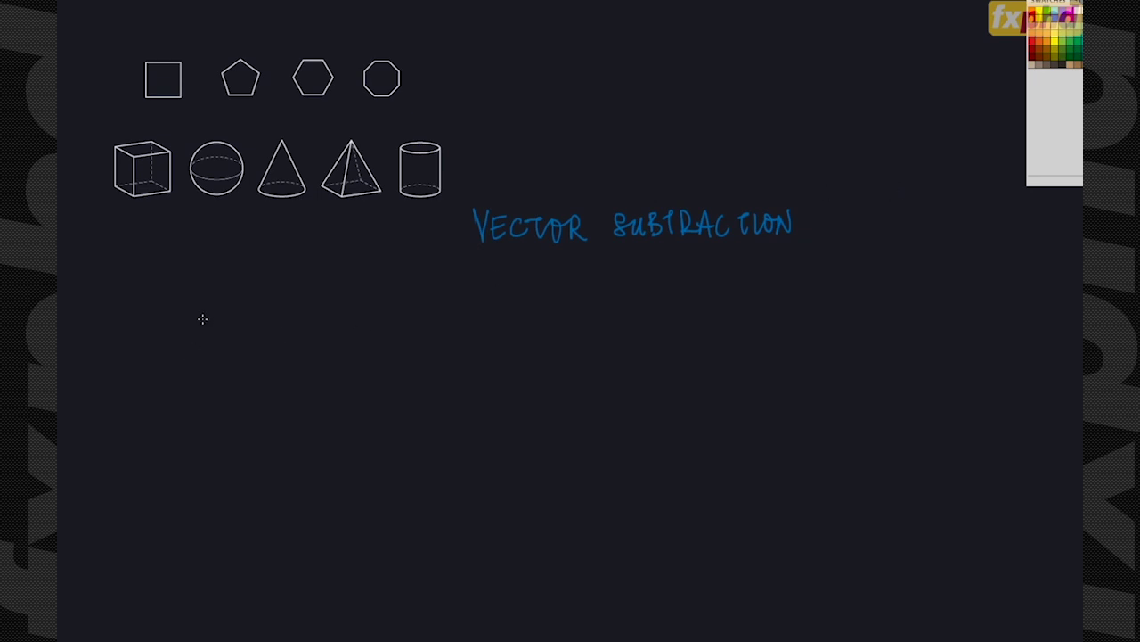
{"action": "mouse_move", "coordinate": [191, 310]}
{"action": "left_mouse_down"}
{"action": "mouse_move", "coordinate": [197, 329]}
{"action": "mouse_move", "coordinate": [201, 299]}
{"action": "mouse_move", "coordinate": [252, 325]}
{"action": "left_mouse_up"}
{"action": "left_click_drag", "start_coordinate": [254, 295], "coordinate": [306, 307]}
{"action": "left_click_drag", "start_coordinate": [293, 315], "coordinate": [306, 313]}
{"action": "mouse_move", "coordinate": [340, 305]}
{"action": "left_mouse_down"}
{"action": "mouse_move", "coordinate": [330, 312]}
{"action": "mouse_move", "coordinate": [342, 317]}
{"action": "left_mouse_up"}
{"action": "mouse_move", "coordinate": [327, 293]}
{"action": "left_mouse_down"}
{"action": "mouse_move", "coordinate": [341, 316]}
{"action": "mouse_move", "coordinate": [338, 288]}
{"action": "left_mouse_up"}
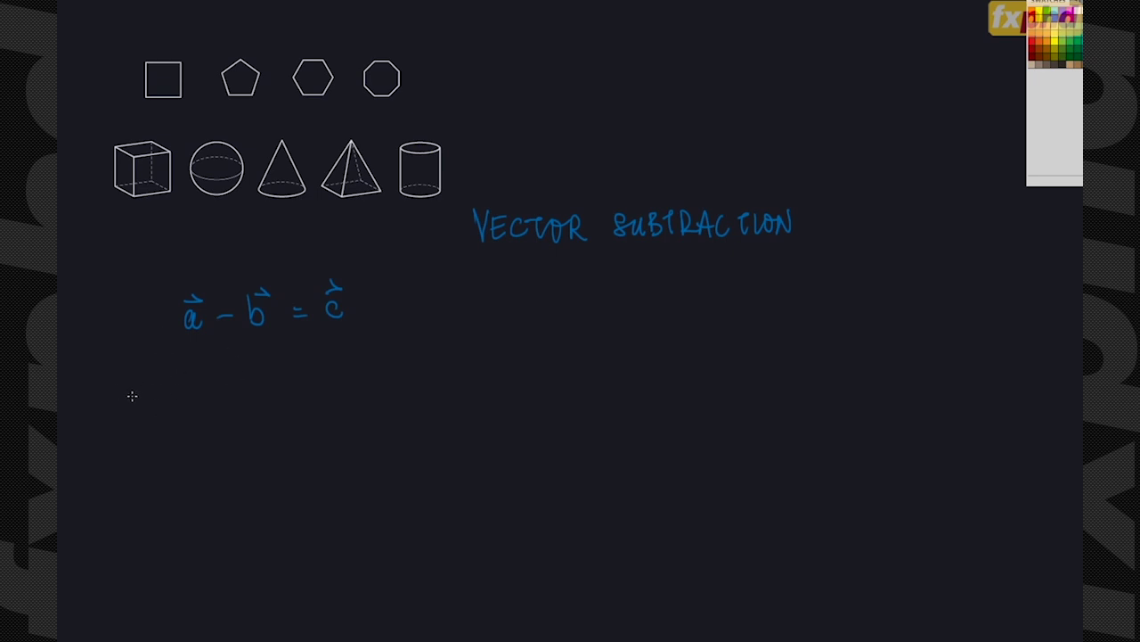
Write the example (3,2) − (4,1) = (−1,1), link it to c, then wipe the board with Edit > Fill
{"action": "mouse_move", "coordinate": [135, 369]}
{"action": "left_mouse_down"}
{"action": "mouse_move", "coordinate": [134, 398]}
{"action": "mouse_move", "coordinate": [192, 394]}
{"action": "left_mouse_up"}
{"action": "mouse_move", "coordinate": [219, 382]}
{"action": "left_mouse_down"}
{"action": "mouse_move", "coordinate": [260, 393]}
{"action": "mouse_move", "coordinate": [280, 381]}
{"action": "mouse_move", "coordinate": [291, 400]}
{"action": "mouse_move", "coordinate": [371, 374]}
{"action": "left_mouse_up"}
{"action": "left_click_drag", "start_coordinate": [360, 381], "coordinate": [415, 394]}
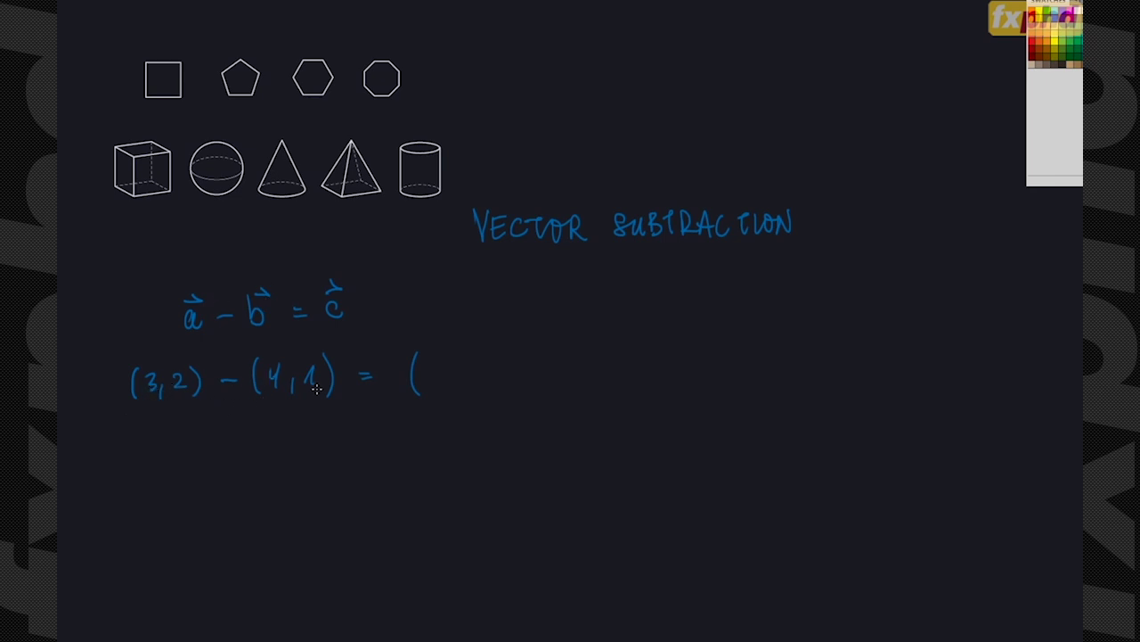
{"action": "left_click_drag", "start_coordinate": [430, 376], "coordinate": [440, 375]}
{"action": "left_click_drag", "start_coordinate": [446, 368], "coordinate": [451, 384]}
{"action": "left_click_drag", "start_coordinate": [475, 382], "coordinate": [474, 394]}
{"action": "left_click_drag", "start_coordinate": [488, 367], "coordinate": [495, 387]}
{"action": "left_click_drag", "start_coordinate": [506, 343], "coordinate": [508, 392]}
{"action": "mouse_move", "coordinate": [365, 325]}
{"action": "left_mouse_down"}
{"action": "mouse_move", "coordinate": [407, 327]}
{"action": "mouse_move", "coordinate": [449, 350]}
{"action": "left_mouse_up"}
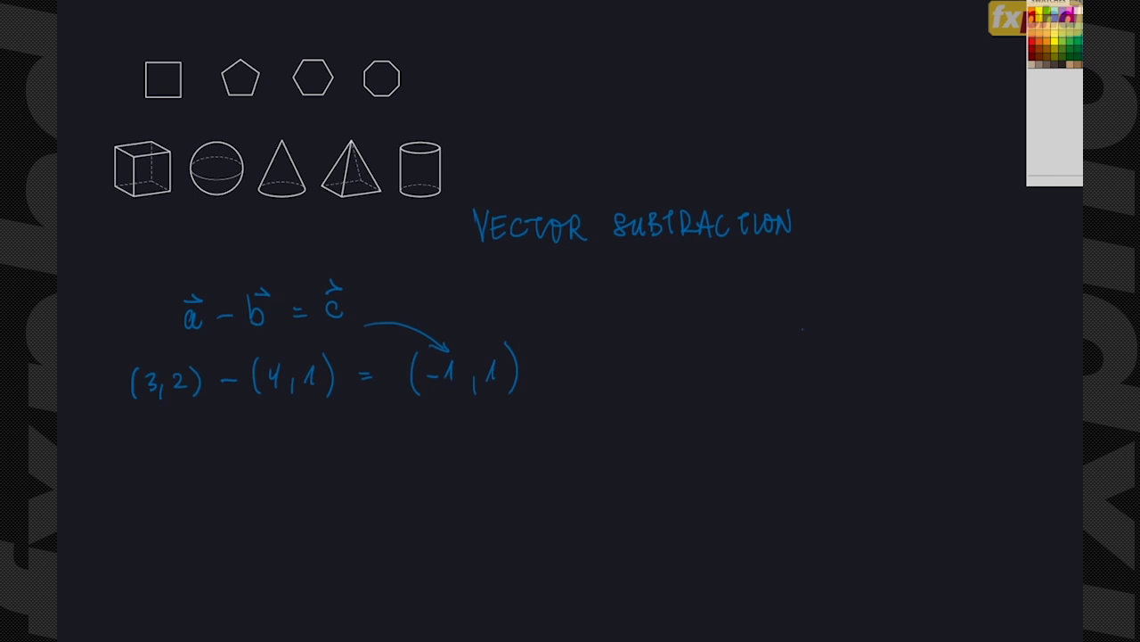
{"action": "key", "text": "shift+F5"}
{"action": "left_click", "coordinate": [642, 164]}
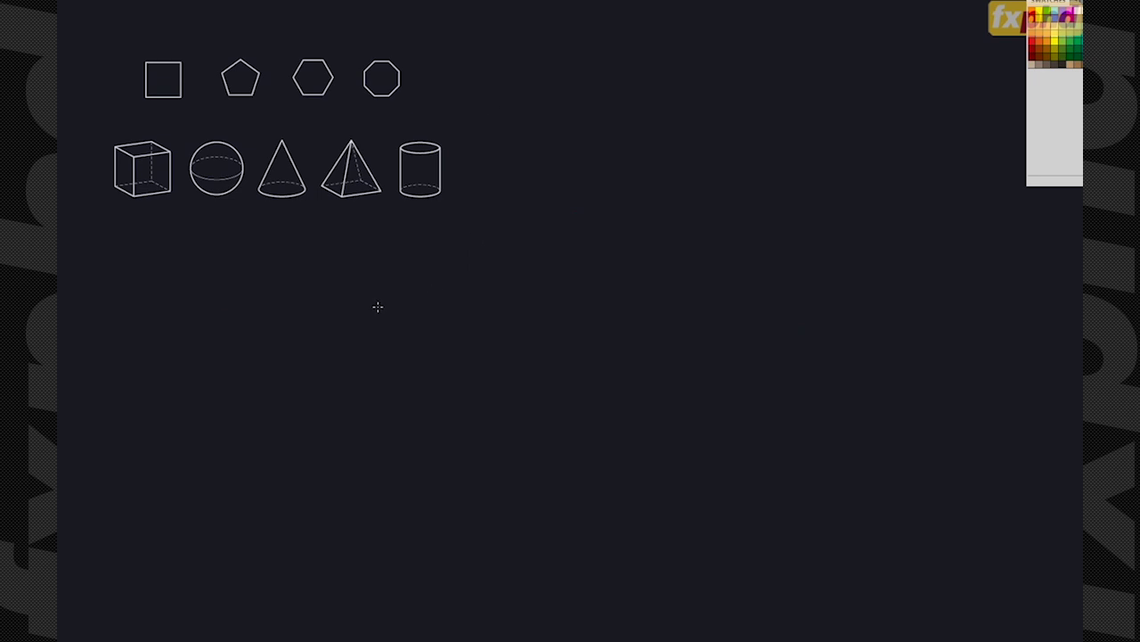
Draw x/y axes with an arrowhead and unit ticks, plus the blue vector a with its label
{"action": "mouse_move", "coordinate": [218, 244]}
{"action": "left_mouse_down"}
{"action": "mouse_move", "coordinate": [233, 591]}
{"action": "mouse_move", "coordinate": [210, 562]}
{"action": "mouse_move", "coordinate": [410, 535]}
{"action": "mouse_move", "coordinate": [698, 543]}
{"action": "left_mouse_up"}
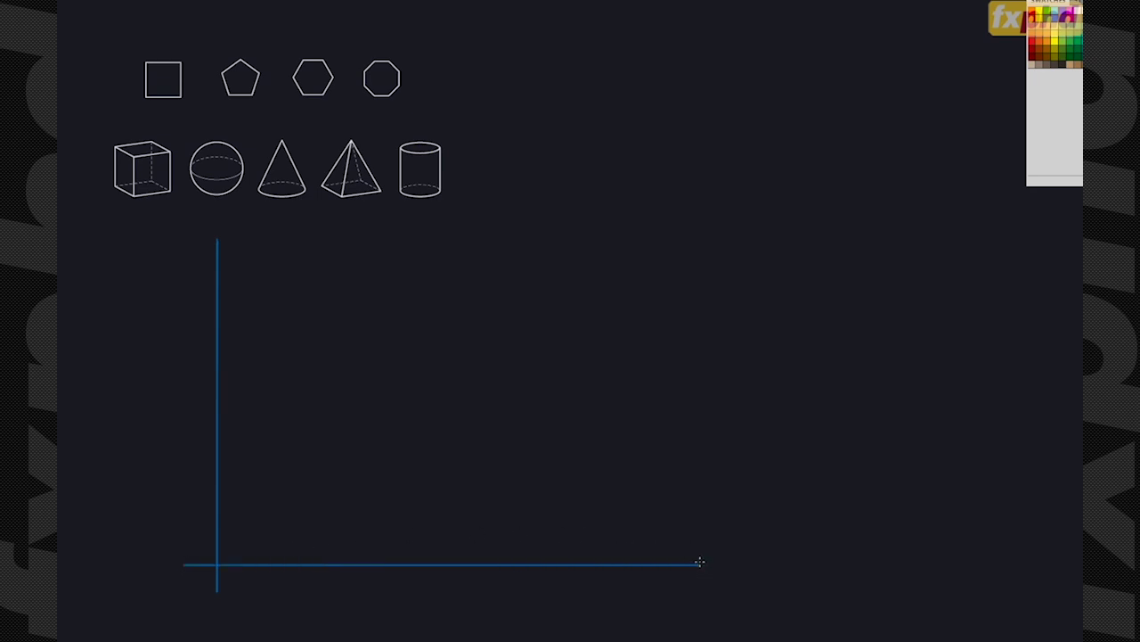
{"action": "left_click_drag", "start_coordinate": [212, 248], "coordinate": [217, 253]}
{"action": "mouse_move", "coordinate": [259, 559]}
{"action": "left_mouse_down"}
{"action": "mouse_move", "coordinate": [257, 572]}
{"action": "mouse_move", "coordinate": [360, 572]}
{"action": "left_mouse_up"}
{"action": "left_click_drag", "start_coordinate": [212, 520], "coordinate": [224, 519]}
{"action": "left_click_drag", "start_coordinate": [224, 566], "coordinate": [359, 505]}
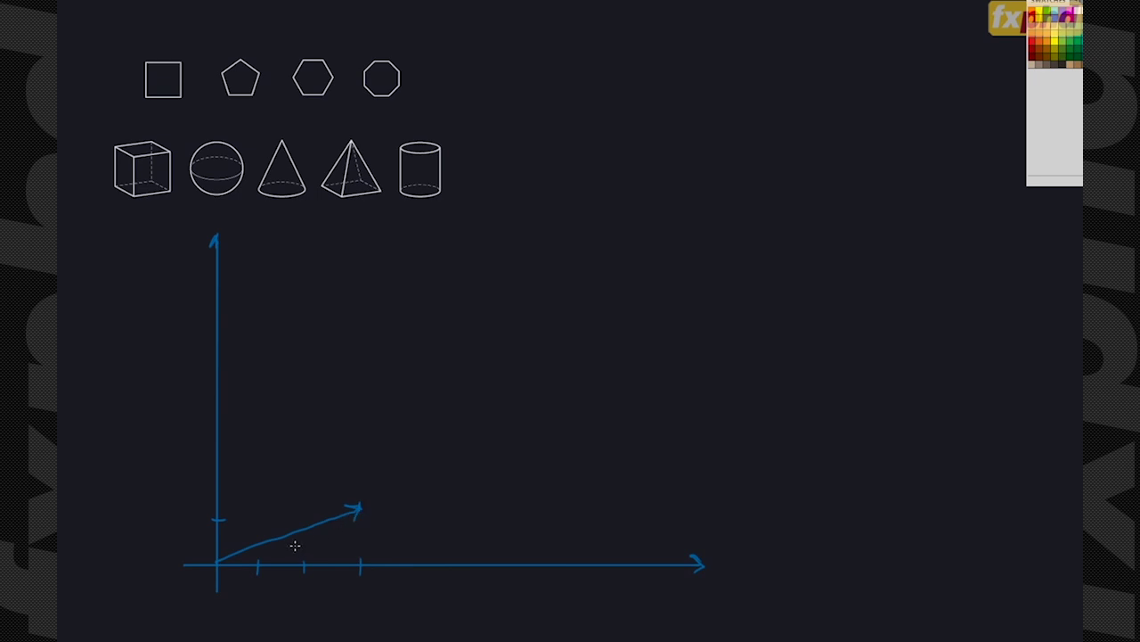
{"action": "left_click_drag", "start_coordinate": [318, 539], "coordinate": [320, 549]}
{"action": "left_click_drag", "start_coordinate": [308, 533], "coordinate": [327, 529]}
Mark red ticks on both axes and draw the red vector b labelled b
{"action": "left_click_drag", "start_coordinate": [418, 558], "coordinate": [417, 571]}
{"action": "left_click_drag", "start_coordinate": [212, 473], "coordinate": [228, 472]}
{"action": "left_click_drag", "start_coordinate": [210, 420], "coordinate": [228, 419]}
{"action": "left_click_drag", "start_coordinate": [288, 514], "coordinate": [417, 407]}
{"action": "left_click_drag", "start_coordinate": [302, 466], "coordinate": [304, 480]}
Write 7 − 2 = 5 and draw a line joining the tip of a to the tip of b
{"action": "mouse_move", "coordinate": [534, 225]}
{"action": "left_mouse_down"}
{"action": "mouse_move", "coordinate": [543, 246]}
{"action": "mouse_move", "coordinate": [606, 241]}
{"action": "left_mouse_up"}
{"action": "left_click_drag", "start_coordinate": [615, 228], "coordinate": [629, 233]}
{"action": "mouse_move", "coordinate": [649, 222]}
{"action": "left_mouse_down"}
{"action": "mouse_move", "coordinate": [647, 242]}
{"action": "mouse_move", "coordinate": [661, 219]}
{"action": "left_mouse_up"}
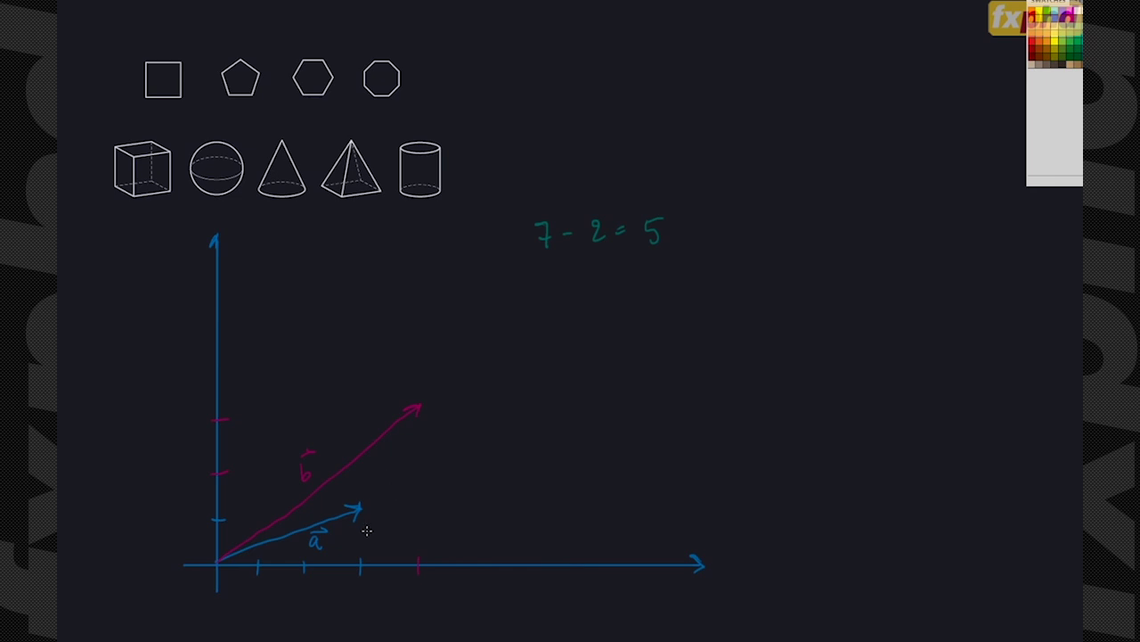
{"action": "left_click_drag", "start_coordinate": [358, 509], "coordinate": [415, 407]}
Label the tip of a as (3,1) and the tip of b as (4,3)
{"action": "mouse_move", "coordinate": [370, 505]}
{"action": "left_mouse_down"}
{"action": "mouse_move", "coordinate": [401, 511]}
{"action": "mouse_move", "coordinate": [415, 499]}
{"action": "mouse_move", "coordinate": [415, 522]}
{"action": "left_mouse_up"}
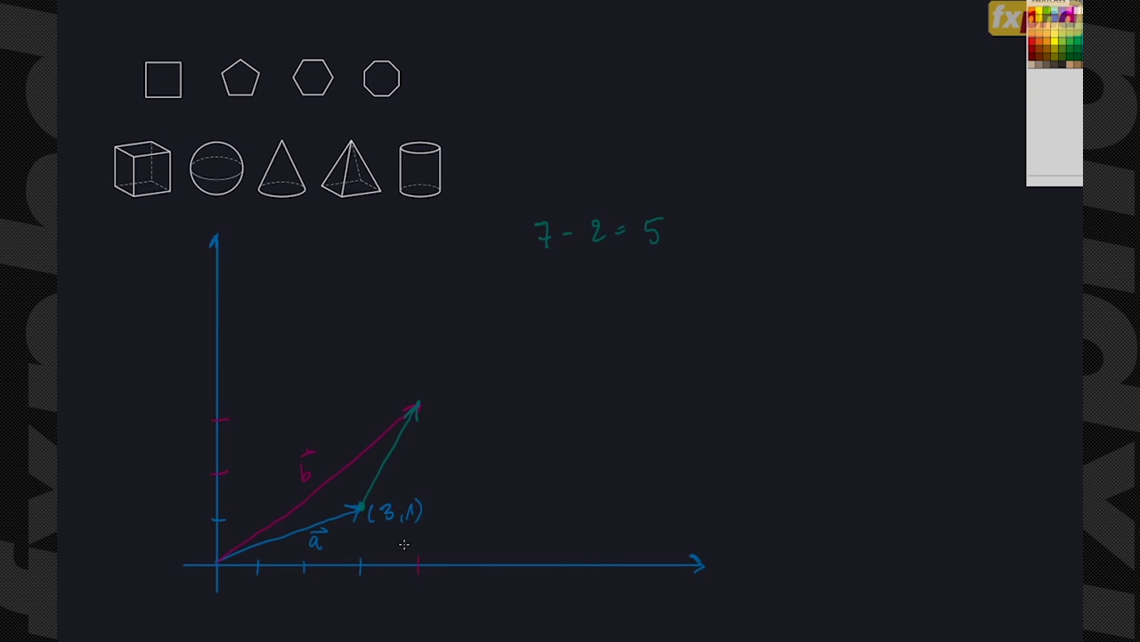
{"action": "left_click_drag", "start_coordinate": [434, 392], "coordinate": [431, 407]}
{"action": "left_click_drag", "start_coordinate": [437, 397], "coordinate": [458, 411]}
{"action": "left_click_drag", "start_coordinate": [472, 385], "coordinate": [476, 409]}
Write the red (4,3) − blue (3,1) = (1,2) and draw the green result vector from the origin
{"action": "left_click_drag", "start_coordinate": [553, 285], "coordinate": [548, 297]}
{"action": "mouse_move", "coordinate": [574, 284]}
{"action": "left_mouse_down"}
{"action": "mouse_move", "coordinate": [581, 298]}
{"action": "mouse_move", "coordinate": [537, 306]}
{"action": "left_mouse_up"}
{"action": "mouse_move", "coordinate": [595, 273]}
{"action": "left_mouse_down"}
{"action": "mouse_move", "coordinate": [597, 308]}
{"action": "mouse_move", "coordinate": [635, 287]}
{"action": "left_mouse_up"}
{"action": "mouse_move", "coordinate": [651, 273]}
{"action": "left_mouse_down"}
{"action": "mouse_move", "coordinate": [650, 303]}
{"action": "mouse_move", "coordinate": [664, 298]}
{"action": "left_mouse_up"}
{"action": "mouse_move", "coordinate": [681, 294]}
{"action": "left_mouse_down"}
{"action": "mouse_move", "coordinate": [679, 304]}
{"action": "mouse_move", "coordinate": [691, 300]}
{"action": "left_mouse_up"}
{"action": "left_click_drag", "start_coordinate": [699, 271], "coordinate": [701, 300]}
{"action": "left_click_drag", "start_coordinate": [714, 285], "coordinate": [728, 293]}
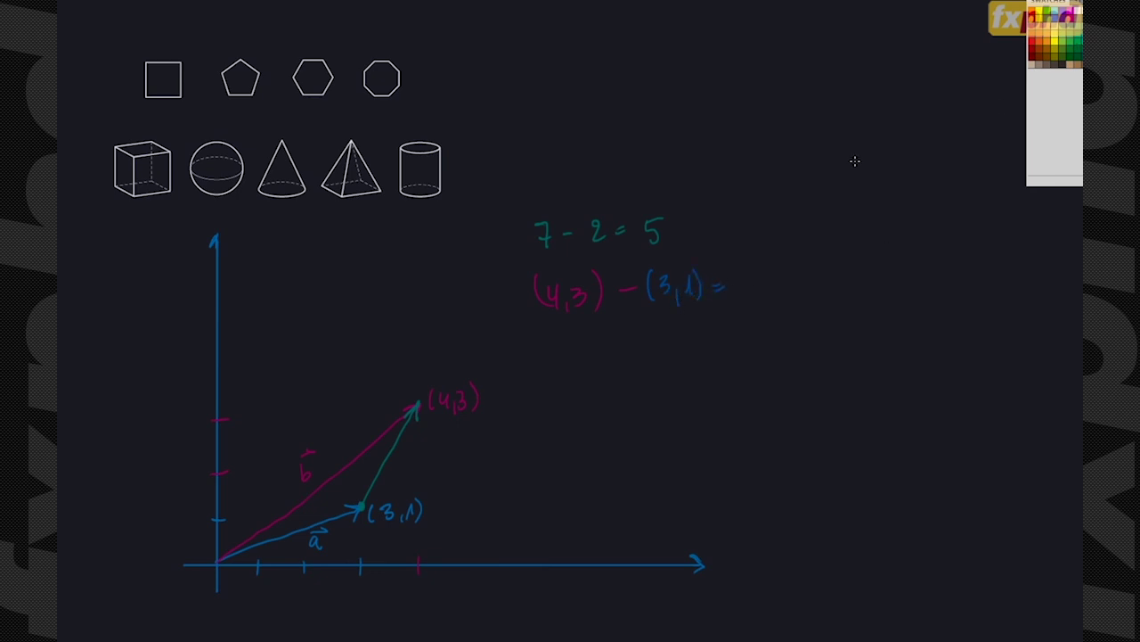
{"action": "left_click_drag", "start_coordinate": [745, 283], "coordinate": [764, 298]}
{"action": "mouse_move", "coordinate": [773, 275]}
{"action": "left_mouse_down"}
{"action": "mouse_move", "coordinate": [784, 287]}
{"action": "mouse_move", "coordinate": [743, 299]}
{"action": "left_mouse_up"}
{"action": "left_click_drag", "start_coordinate": [791, 259], "coordinate": [792, 294]}
{"action": "left_click_drag", "start_coordinate": [223, 558], "coordinate": [267, 467]}
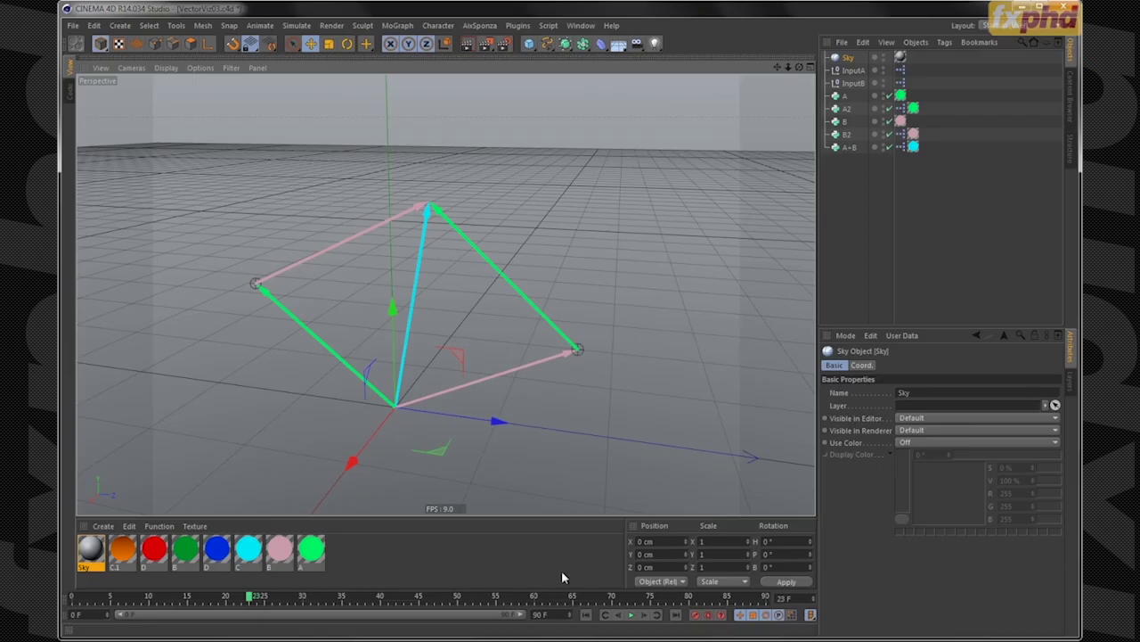
Start a new empty scene and paste vector object A into it
{"action": "left_click", "coordinate": [846, 96]}
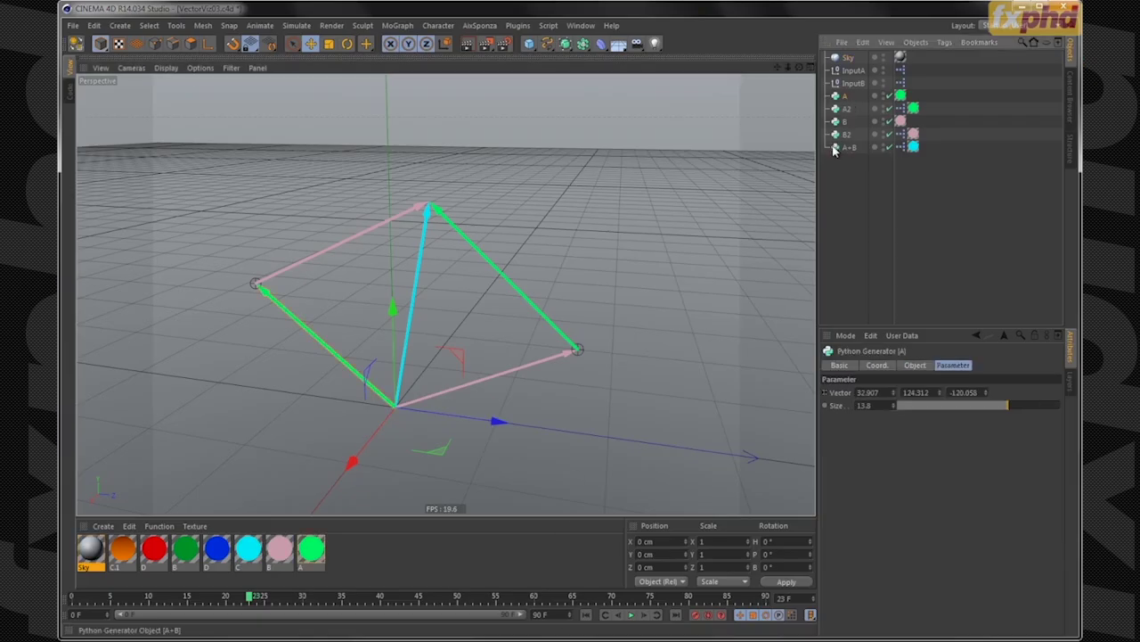
{"action": "left_click", "coordinate": [73, 25]}
{"action": "left_click", "coordinate": [89, 38]}
{"action": "key", "text": "ctrl+v"}
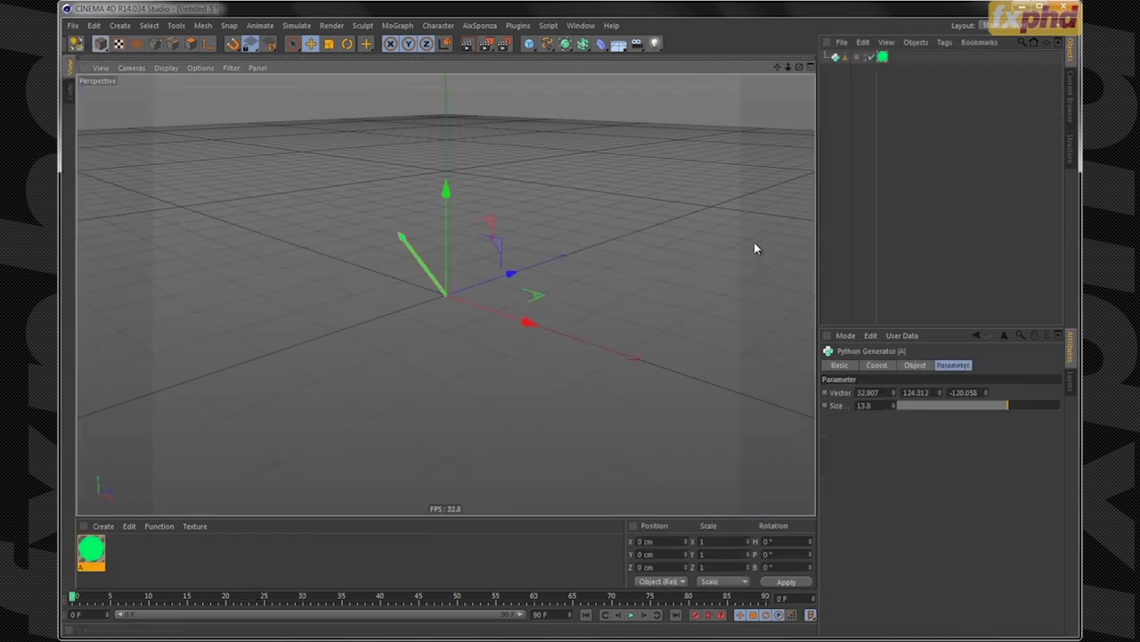
{"action": "left_click_drag", "start_coordinate": [559, 209], "coordinate": [624, 93], "text": "alt"}
Duplicate A as B, and give B a copied material recoloured red
{"action": "key", "text": "ctrl+v"}
{"action": "double_click", "coordinate": [849, 71]}
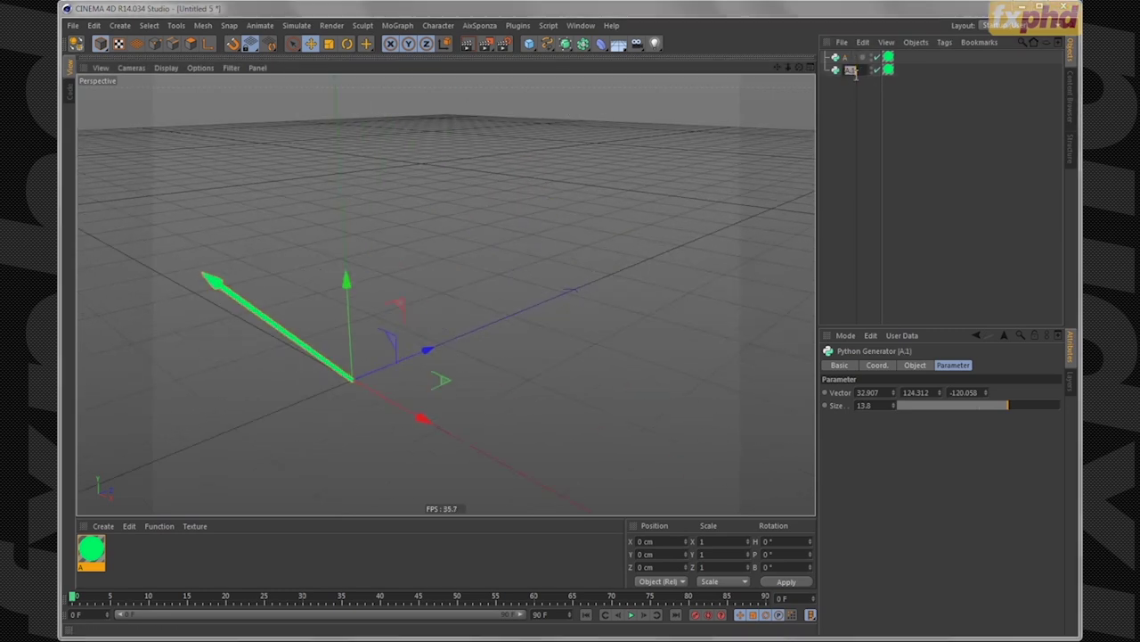
{"action": "key", "text": "Return"}
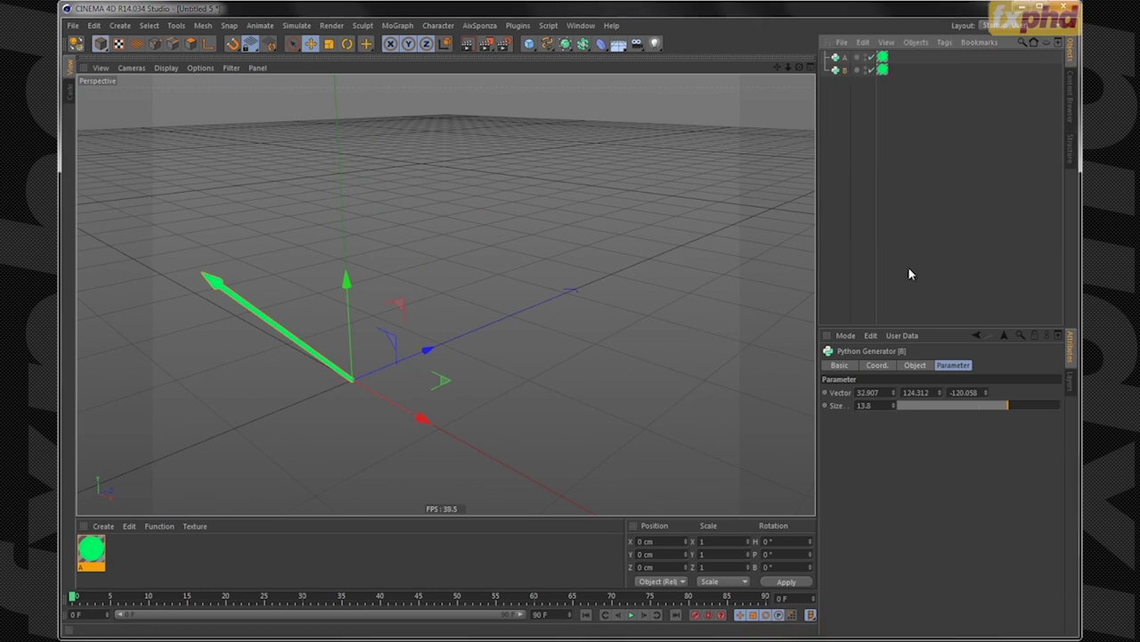
{"action": "double_click", "coordinate": [221, 548]}
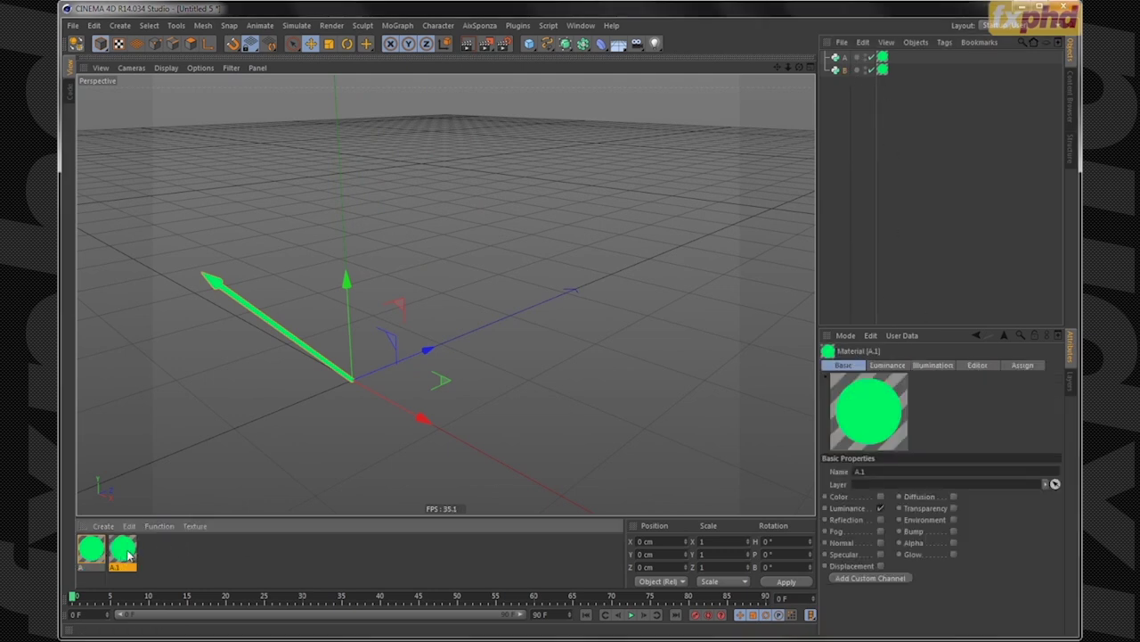
{"action": "double_click", "coordinate": [123, 550]}
{"action": "left_click", "coordinate": [325, 144]}
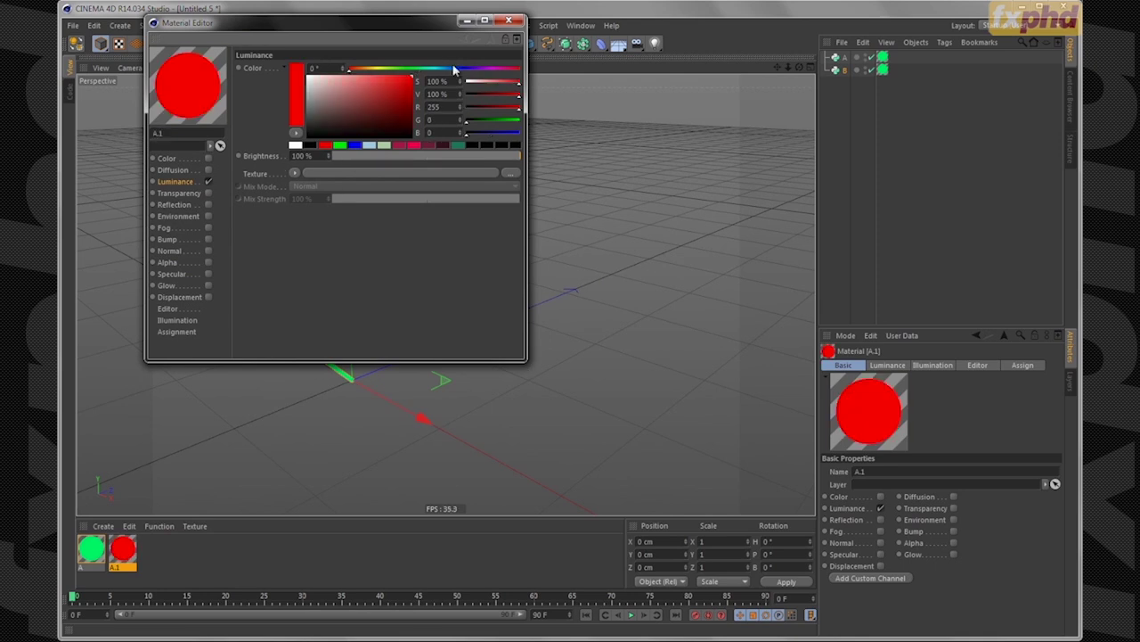
{"action": "left_click", "coordinate": [509, 20]}
{"action": "left_click_drag", "start_coordinate": [129, 555], "coordinate": [851, 72]}
Set B's Vector Y to 500, then change it to 200
{"action": "left_click", "coordinate": [856, 118]}
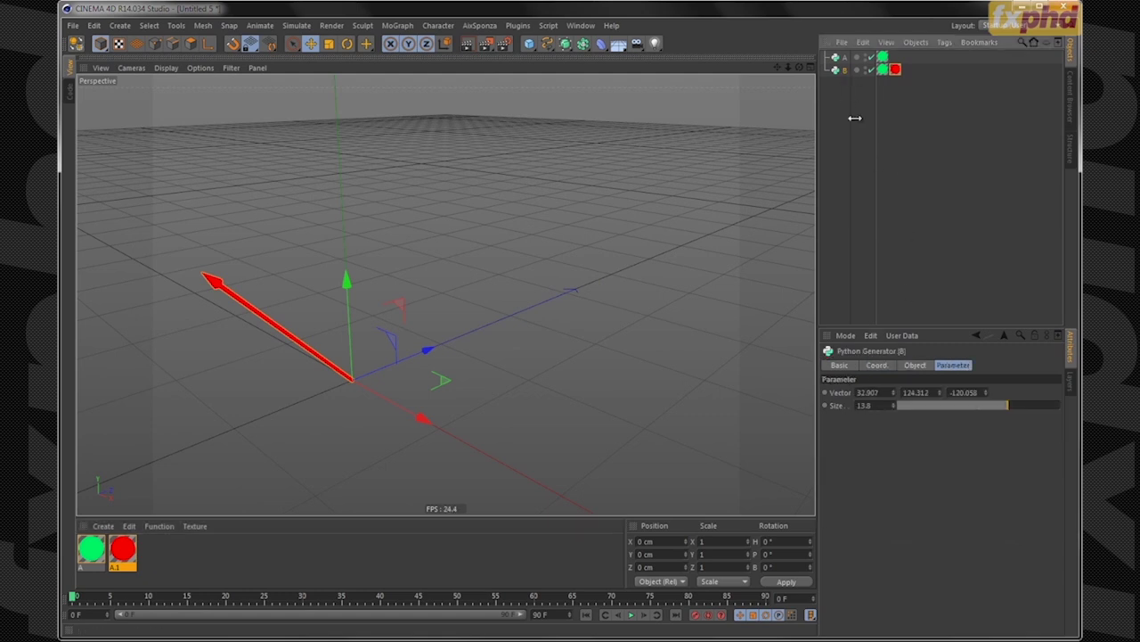
{"action": "left_click", "coordinate": [935, 393]}
{"action": "type", "text": "500"}
{"action": "key", "text": "Return"}
{"action": "left_click_drag", "start_coordinate": [419, 284], "coordinate": [496, 337], "text": "alt"}
{"action": "left_click", "coordinate": [918, 392]}
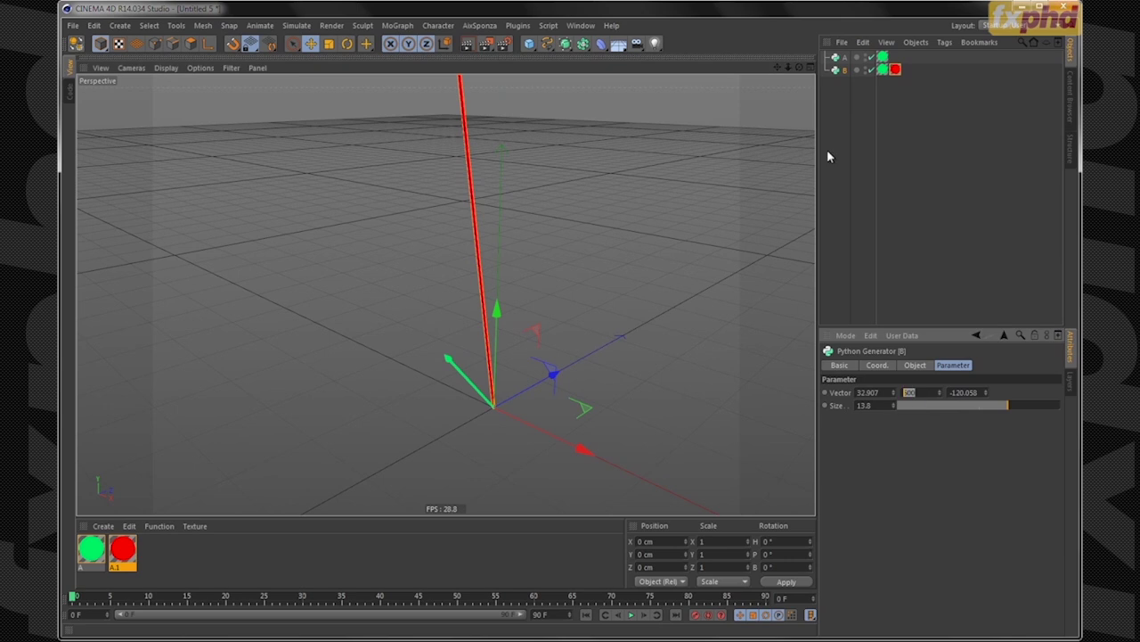
{"action": "type", "text": "200"}
{"action": "key", "text": "Return"}
{"action": "left_click_drag", "start_coordinate": [422, 369], "coordinate": [437, 285], "text": "alt"}
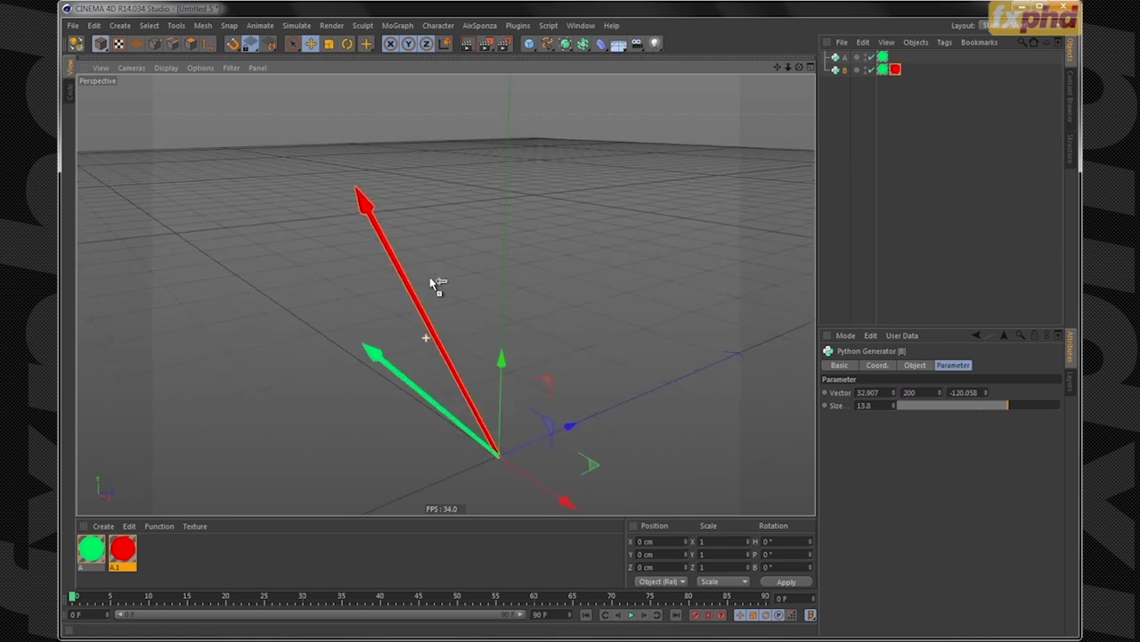
Duplicate B, delete the copy's leftover green material tag, and name the copy C
{"action": "left_click", "coordinate": [846, 99]}
{"action": "key", "text": "ctrl+v"}
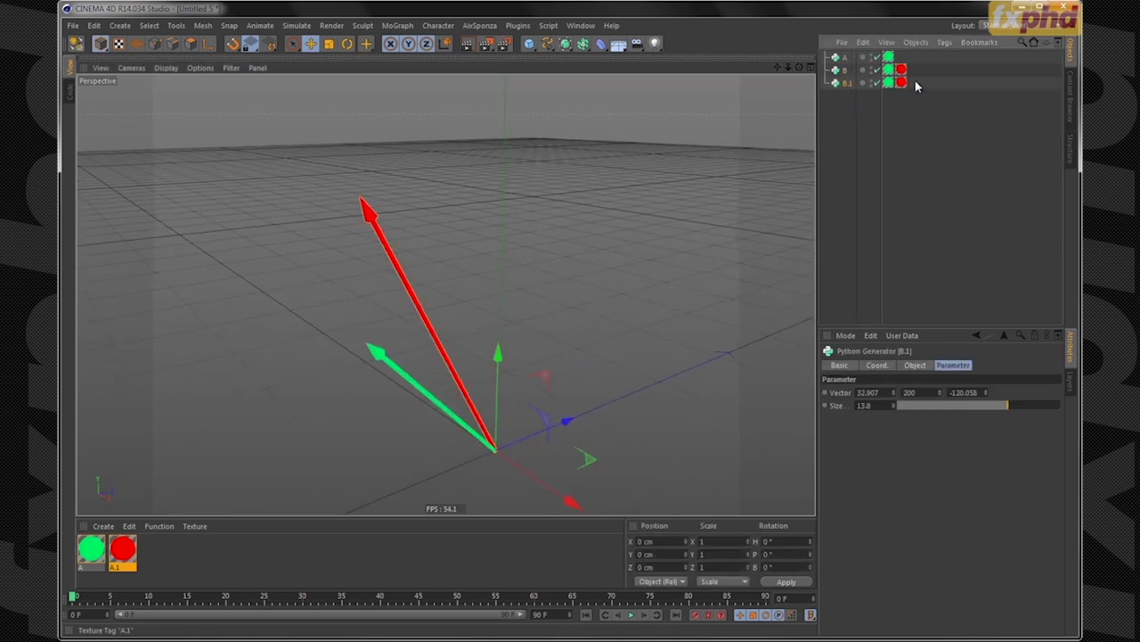
{"action": "left_click", "coordinate": [888, 82]}
{"action": "key", "text": "Delete"}
{"action": "left_click", "coordinate": [848, 83]}
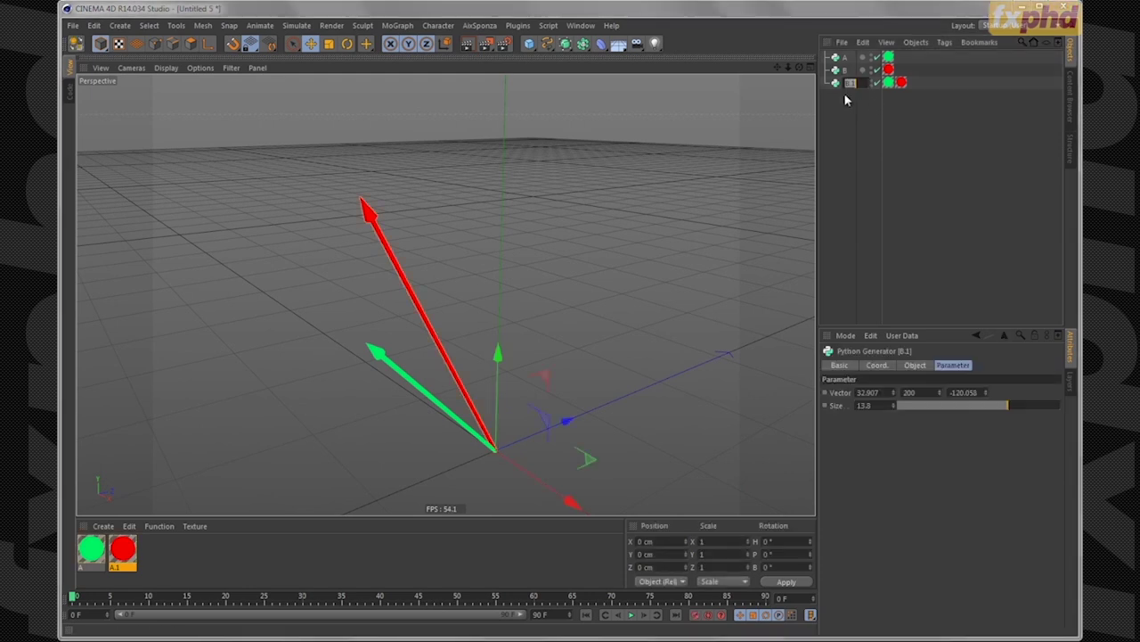
{"action": "type", "text": "C"}
{"action": "left_click", "coordinate": [888, 82]}
{"action": "key", "text": "Delete"}
Duplicate the red material A.1 as A.2, give it blue luminance, and apply it to C
{"action": "left_click", "coordinate": [883, 82]}
{"action": "left_click", "coordinate": [123, 550]}
{"action": "key", "text": "ctrl+c"}
{"action": "key", "text": "ctrl+v"}
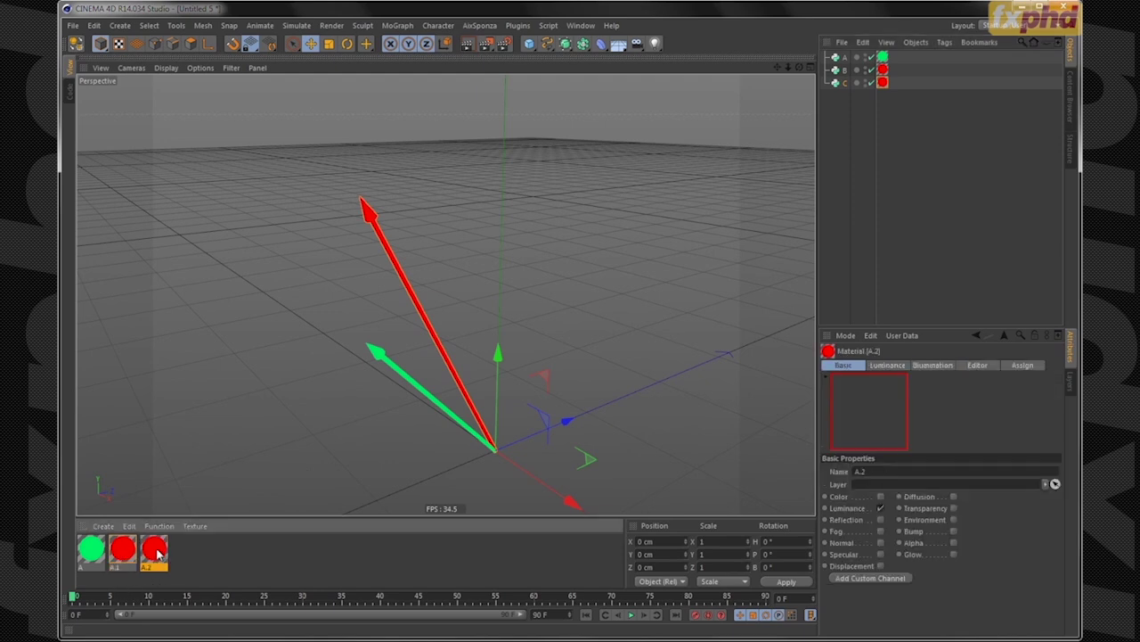
{"action": "double_click", "coordinate": [153, 549]}
{"action": "left_click", "coordinate": [208, 181]}
{"action": "left_click", "coordinate": [363, 146]}
{"action": "left_click", "coordinate": [508, 20]}
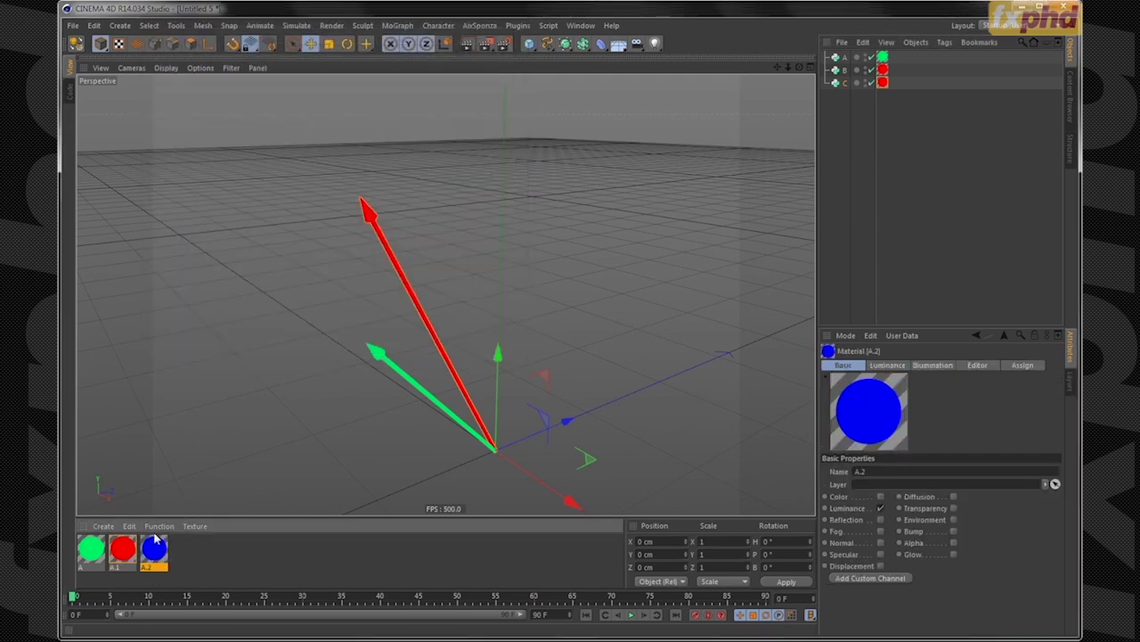
{"action": "left_click_drag", "start_coordinate": [883, 85], "coordinate": [883, 84]}
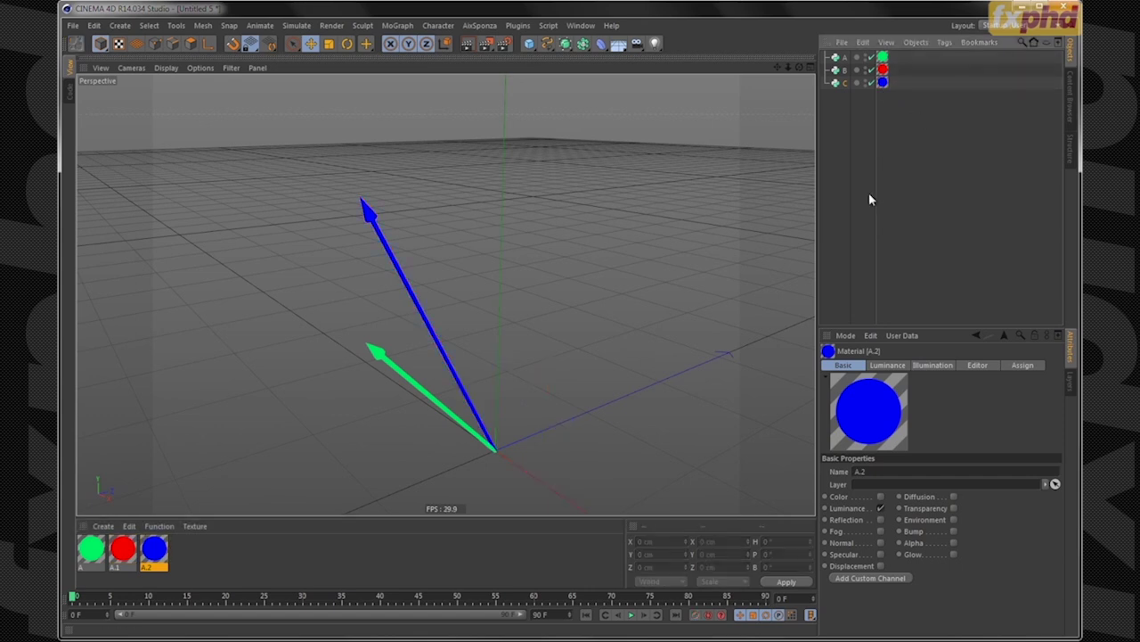
{"action": "left_click", "coordinate": [846, 82]}
{"action": "left_click", "coordinate": [945, 42]}
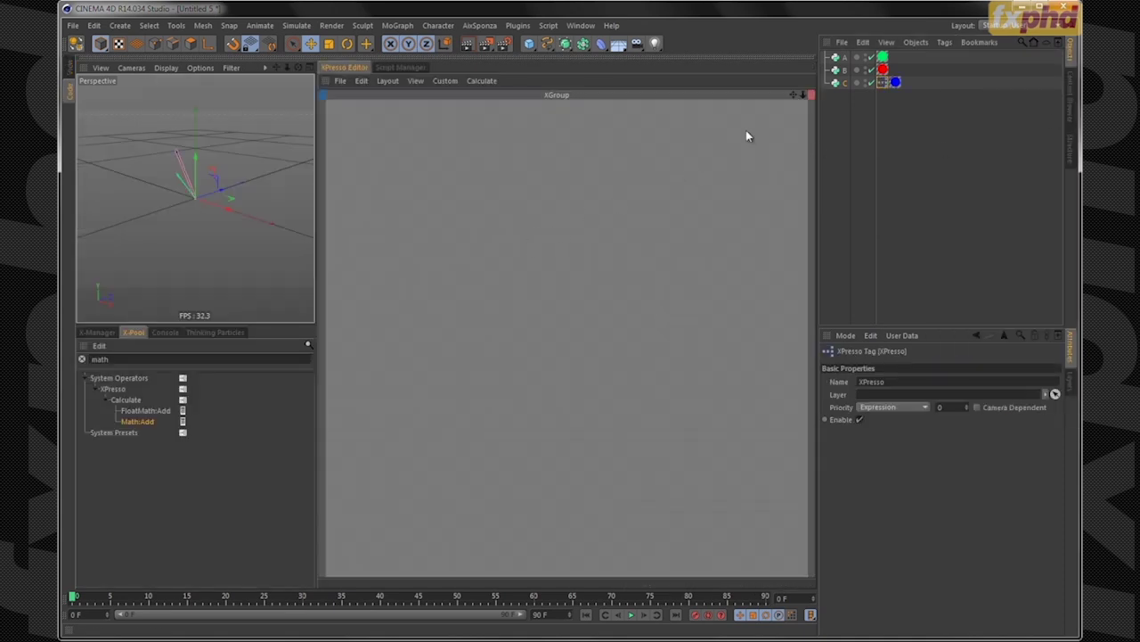
Add nodes for objects A, B and C plus a Math:Add node from the library
{"action": "left_click_drag", "start_coordinate": [843, 57], "coordinate": [421, 251]}
{"action": "left_click_drag", "start_coordinate": [844, 70], "coordinate": [420, 280]}
{"action": "left_click_drag", "start_coordinate": [573, 253], "coordinate": [567, 254]}
{"action": "left_click", "coordinate": [118, 360]}
{"action": "left_click_drag", "start_coordinate": [143, 426], "coordinate": [491, 252]}
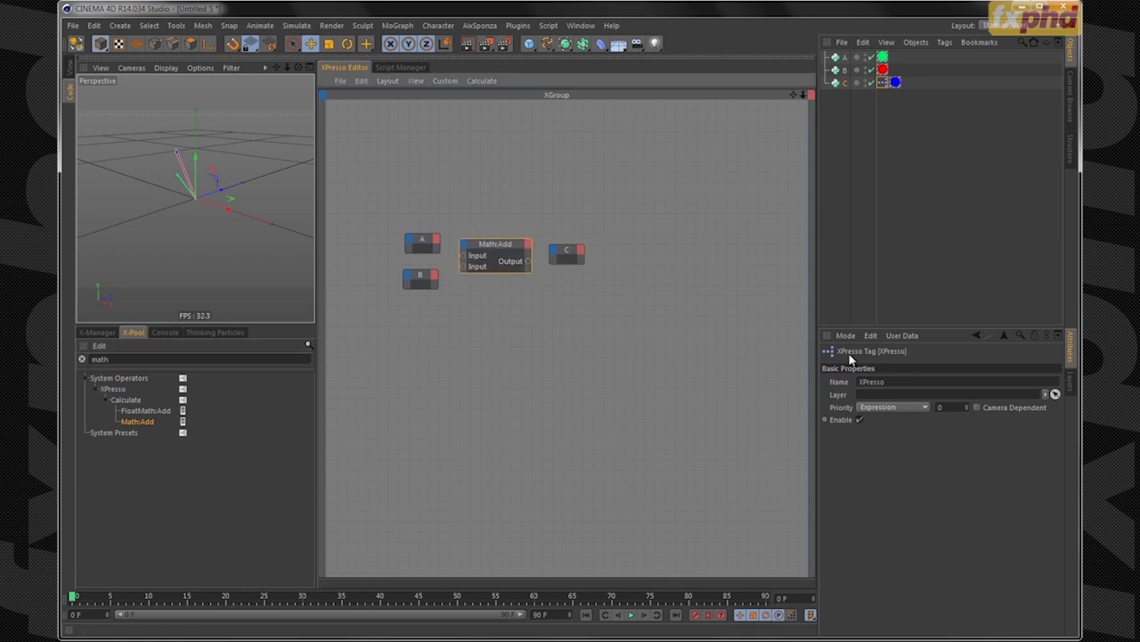
Set the Math node's Data Type to Vector and Function to Subtract, and reposition node A
{"action": "left_click", "coordinate": [891, 392]}
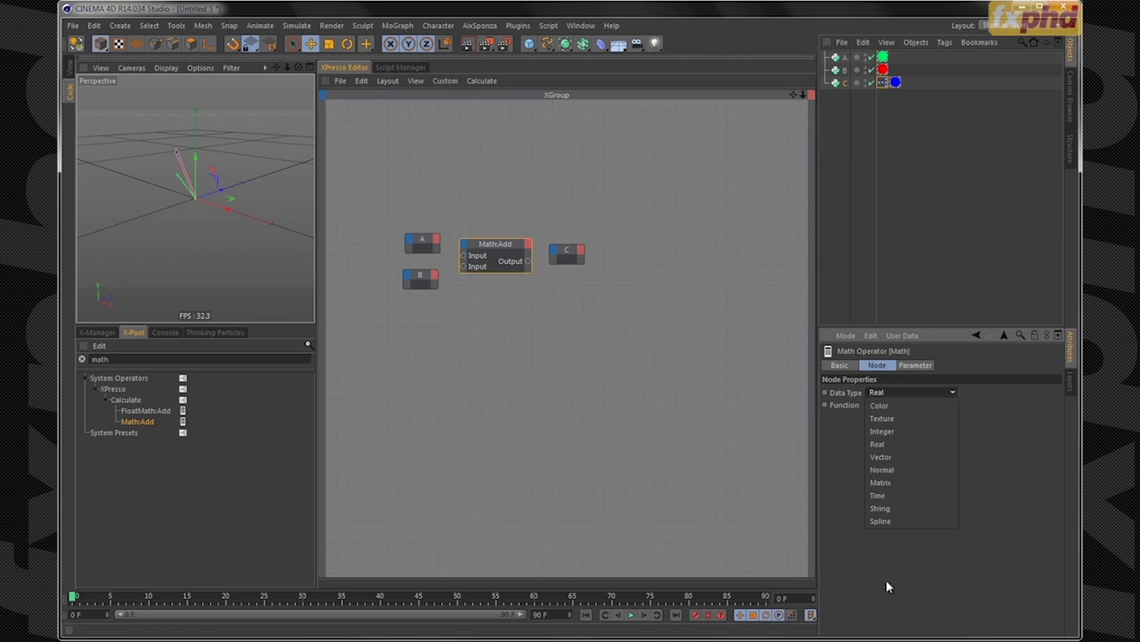
{"action": "left_click", "coordinate": [897, 456]}
{"action": "left_click", "coordinate": [899, 404]}
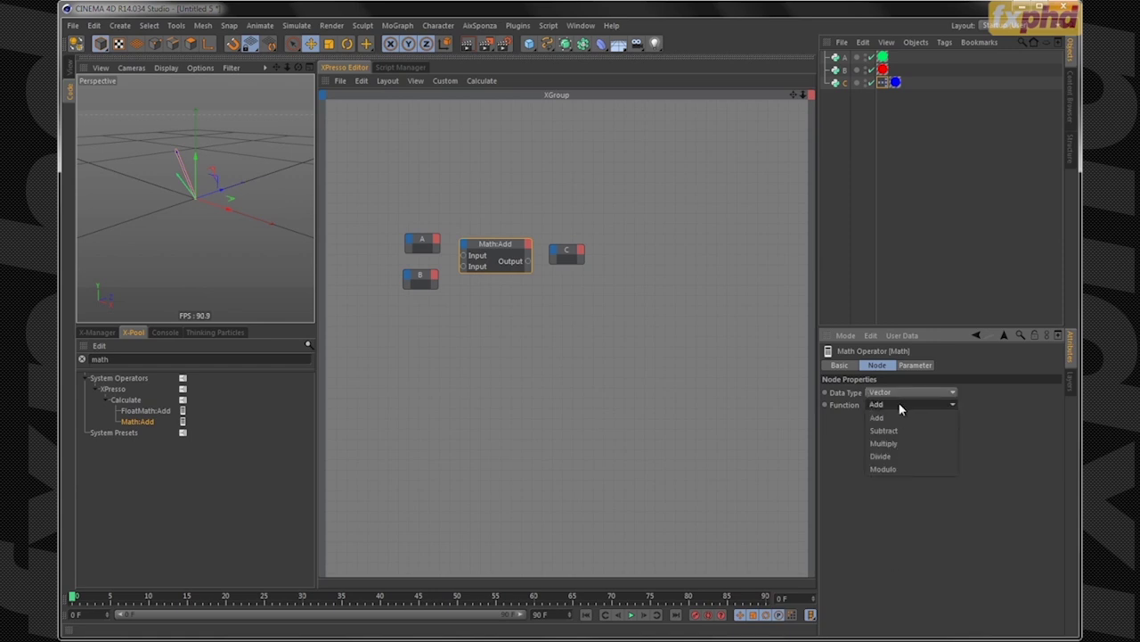
{"action": "left_click", "coordinate": [884, 430]}
{"action": "left_click_drag", "start_coordinate": [430, 236], "coordinate": [426, 228]}
{"action": "left_click", "coordinate": [433, 230]}
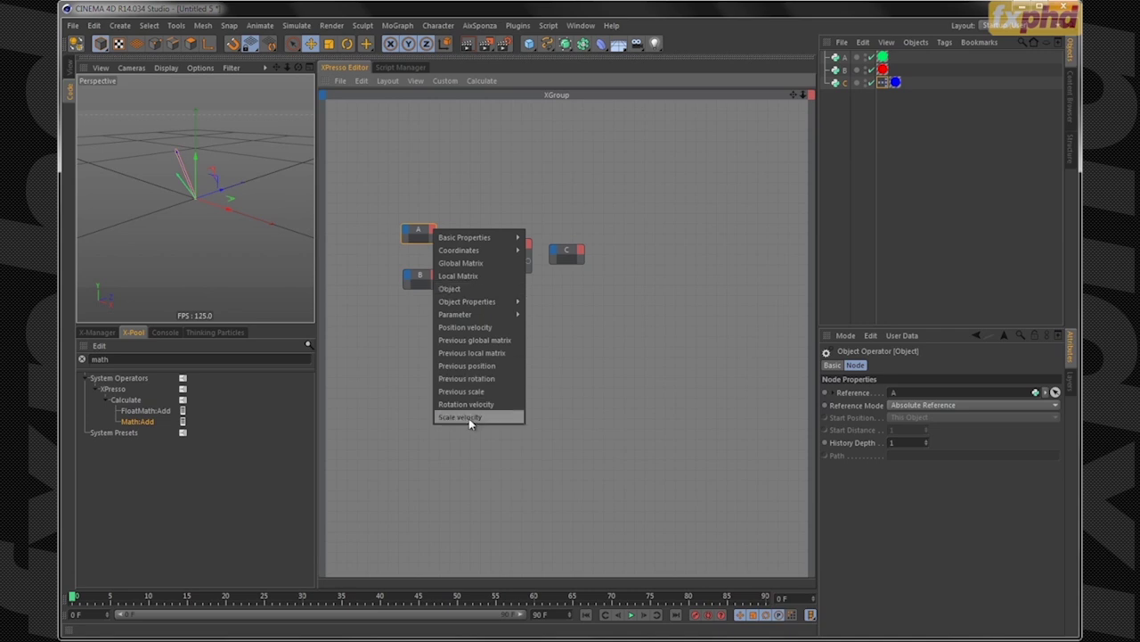
Give node A a Vector output port via Parameter > Vector > Vector
{"action": "mouse_move", "coordinate": [481, 314]}
{"action": "mouse_move", "coordinate": [540, 327]}
{"action": "left_click", "coordinate": [586, 329]}
{"action": "left_click_drag", "start_coordinate": [415, 234], "coordinate": [398, 226]}
Reposition node B and give it a Vector output port
{"action": "left_click_drag", "start_coordinate": [416, 276], "coordinate": [407, 298]}
{"action": "left_click", "coordinate": [413, 288]}
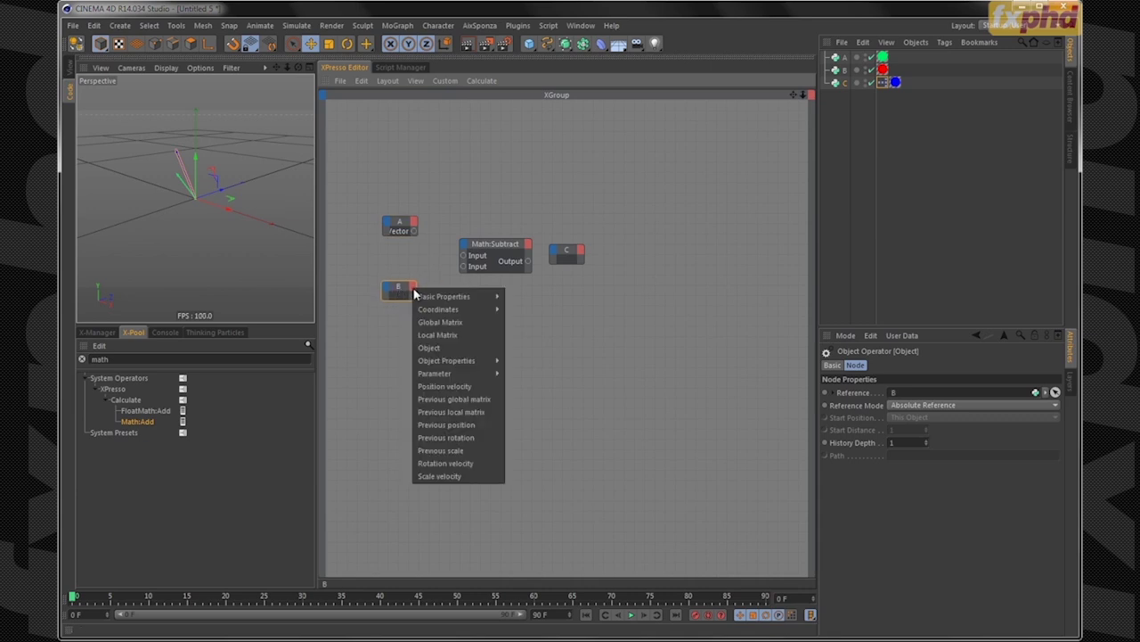
{"action": "mouse_move", "coordinate": [452, 374]}
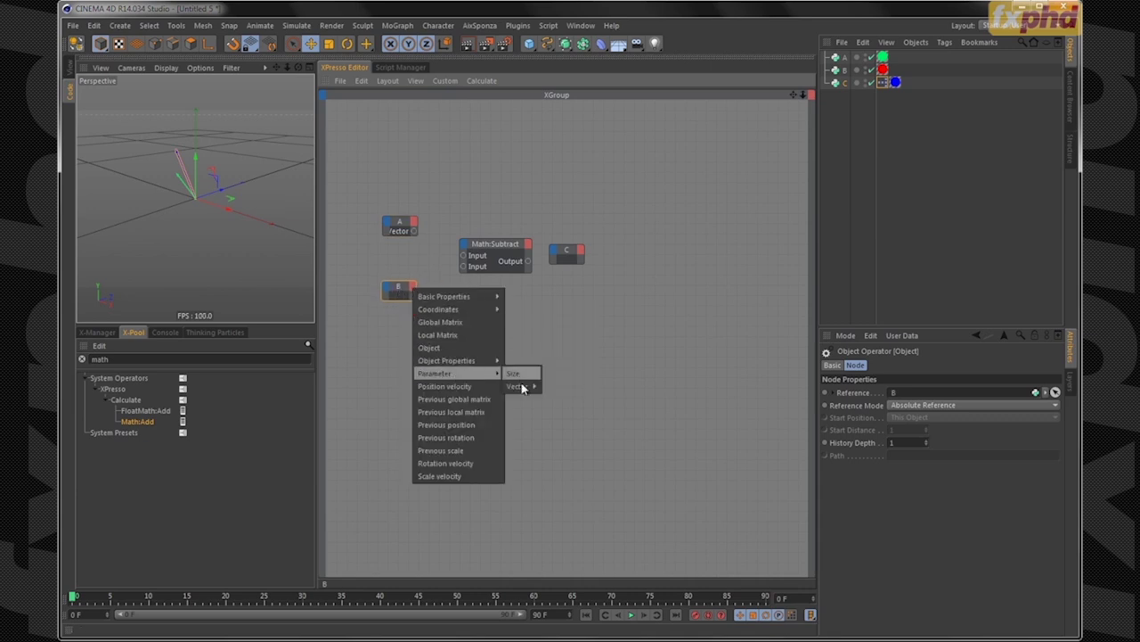
{"action": "mouse_move", "coordinate": [521, 386]}
{"action": "left_click", "coordinate": [577, 387]}
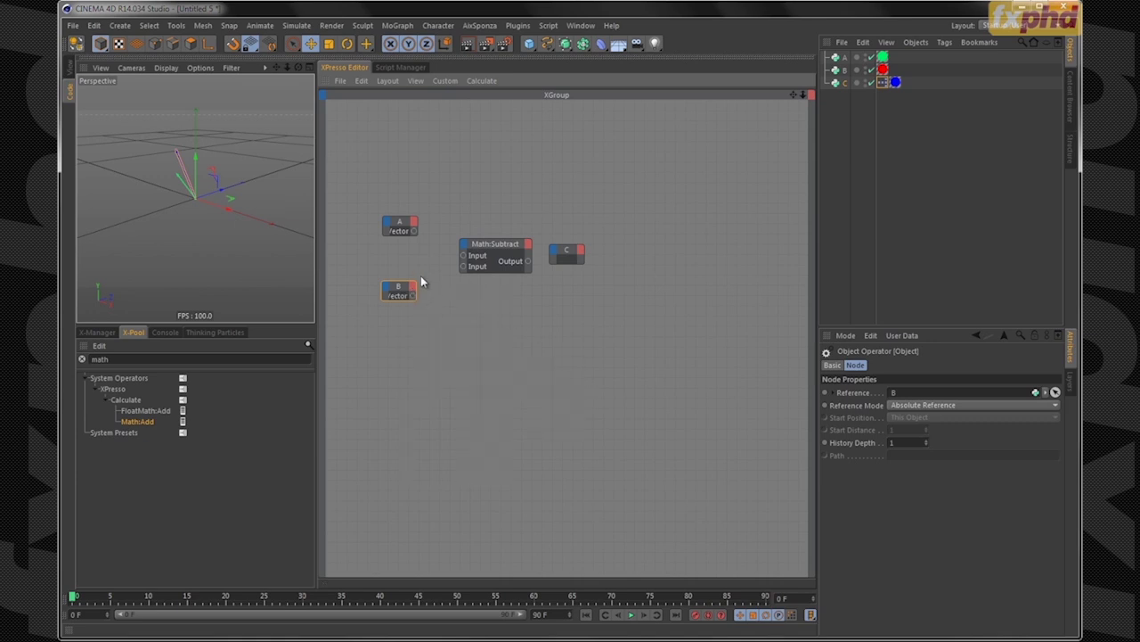
Move node C right and give it a Vector input port
{"action": "left_click_drag", "start_coordinate": [570, 250], "coordinate": [632, 252]}
{"action": "left_click", "coordinate": [641, 250]}
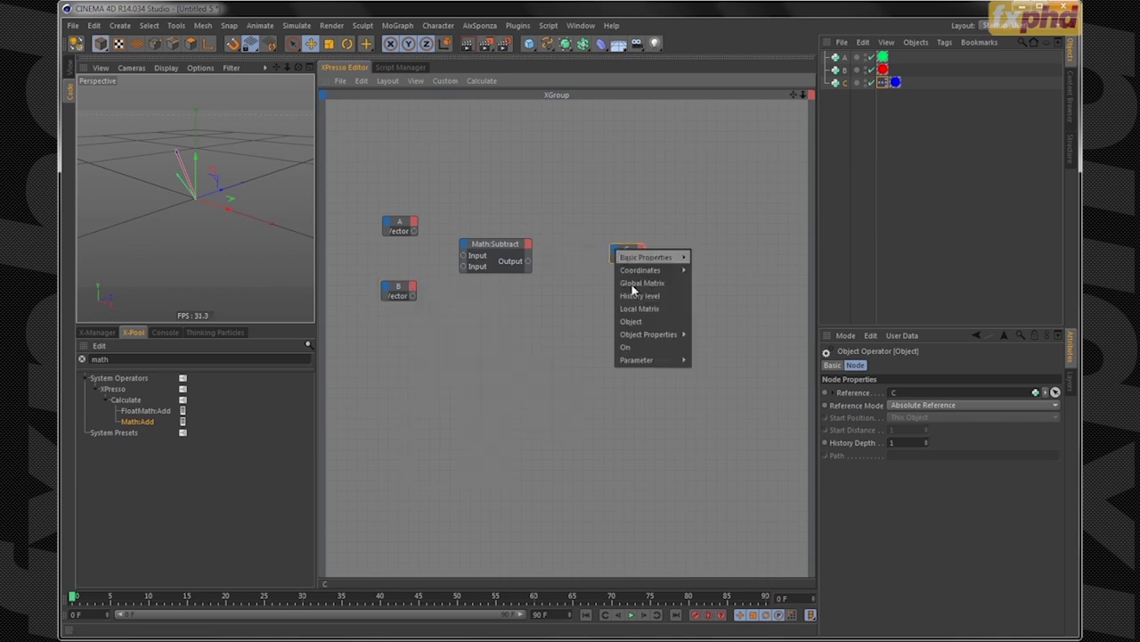
{"action": "mouse_move", "coordinate": [677, 361]}
{"action": "mouse_move", "coordinate": [720, 374]}
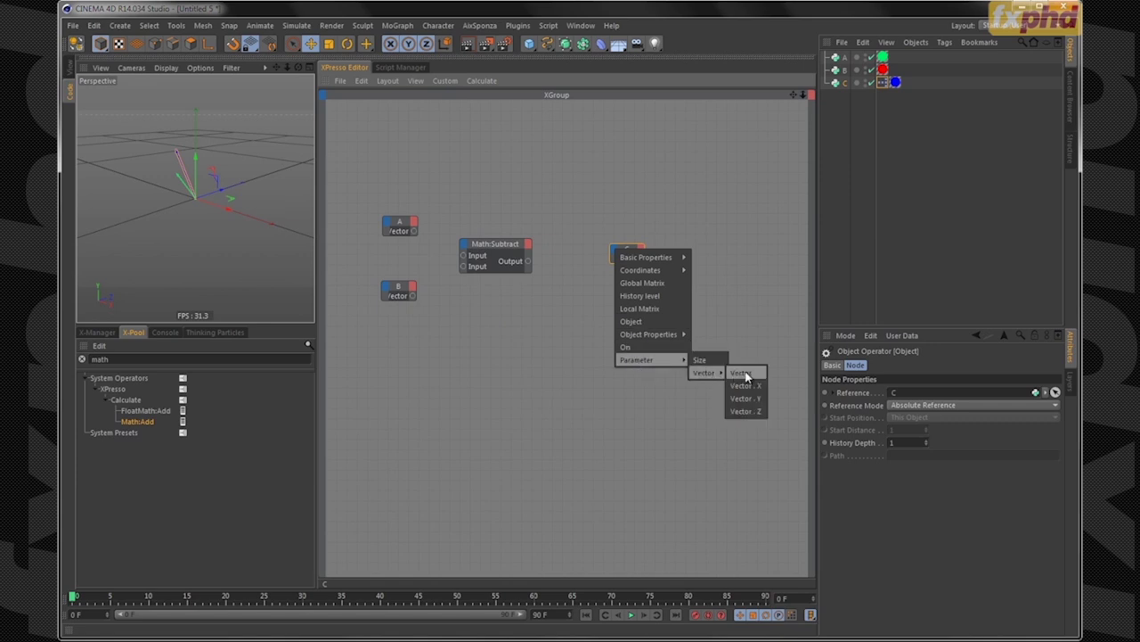
{"action": "left_click", "coordinate": [755, 375]}
{"action": "left_click", "coordinate": [410, 219]}
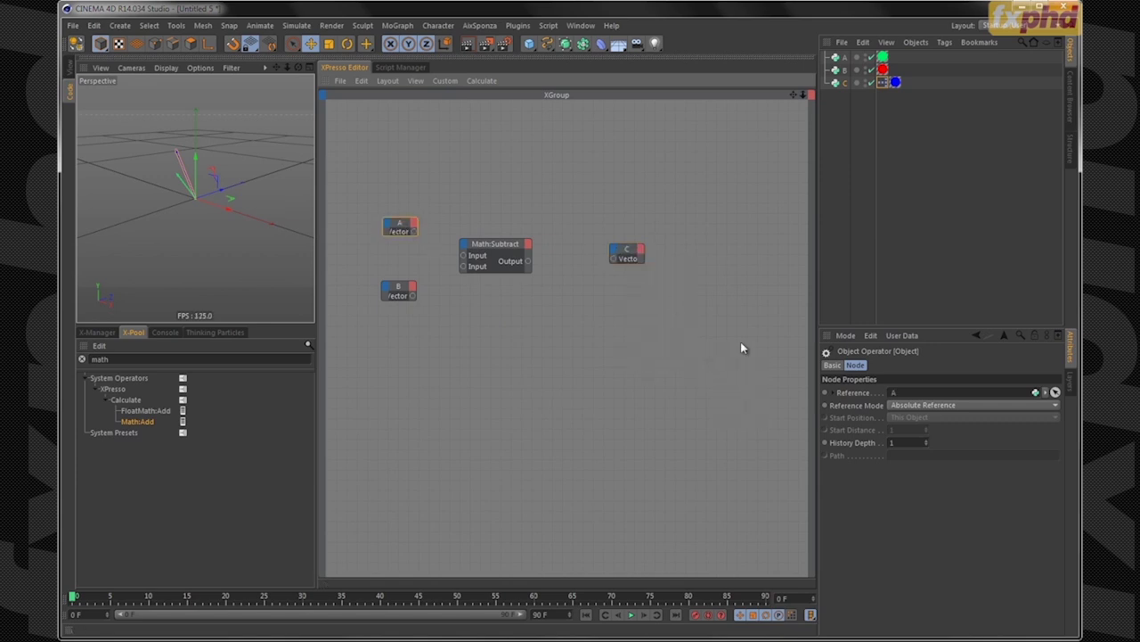
{"action": "left_click", "coordinate": [855, 365]}
Set node A's title colour to green sampled from object A's swatch
{"action": "left_click", "coordinate": [891, 458]}
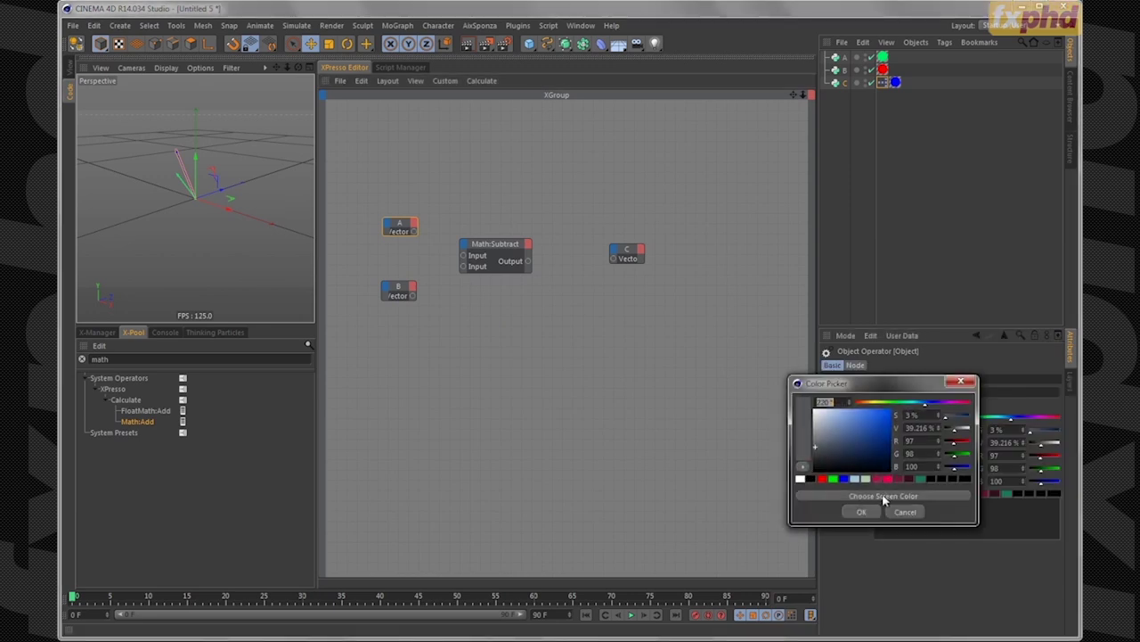
{"action": "left_click", "coordinate": [882, 494]}
{"action": "left_click", "coordinate": [887, 58]}
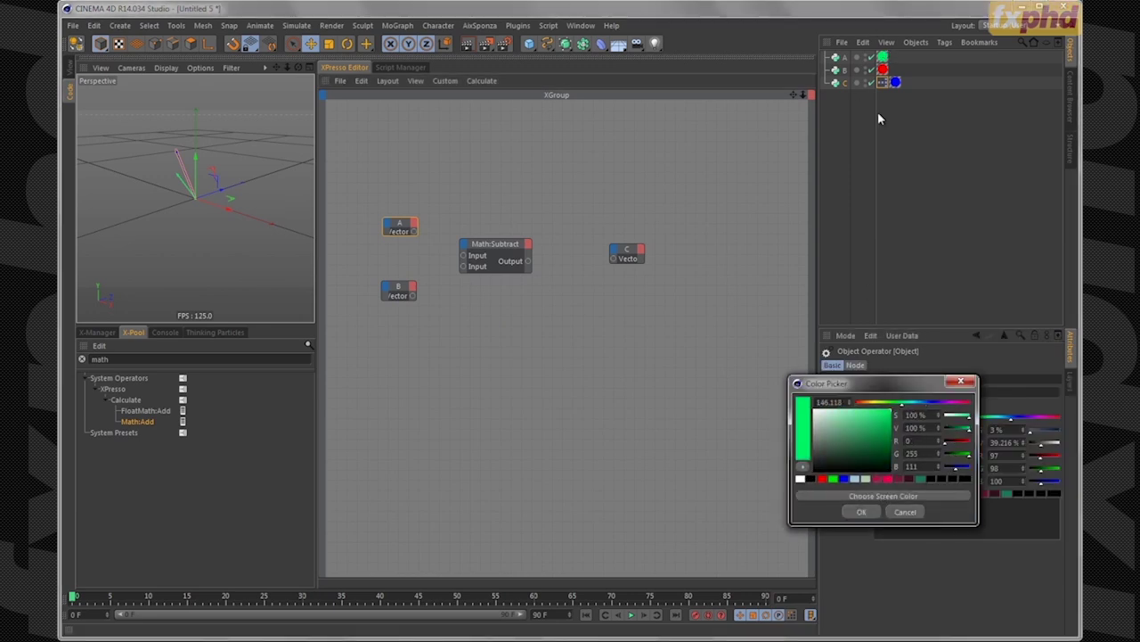
{"action": "left_click", "coordinate": [861, 511]}
Set node B's title colour to red sampled from object B's swatch
{"action": "left_click", "coordinate": [408, 296]}
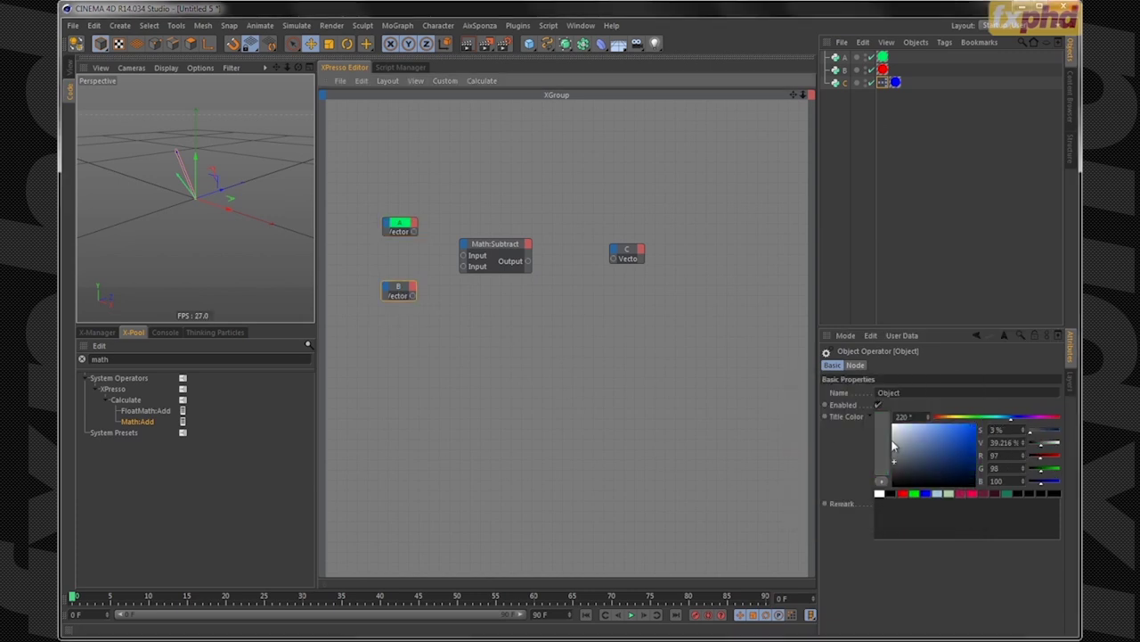
{"action": "left_click", "coordinate": [895, 448]}
{"action": "left_click", "coordinate": [882, 494]}
{"action": "left_click", "coordinate": [882, 70]}
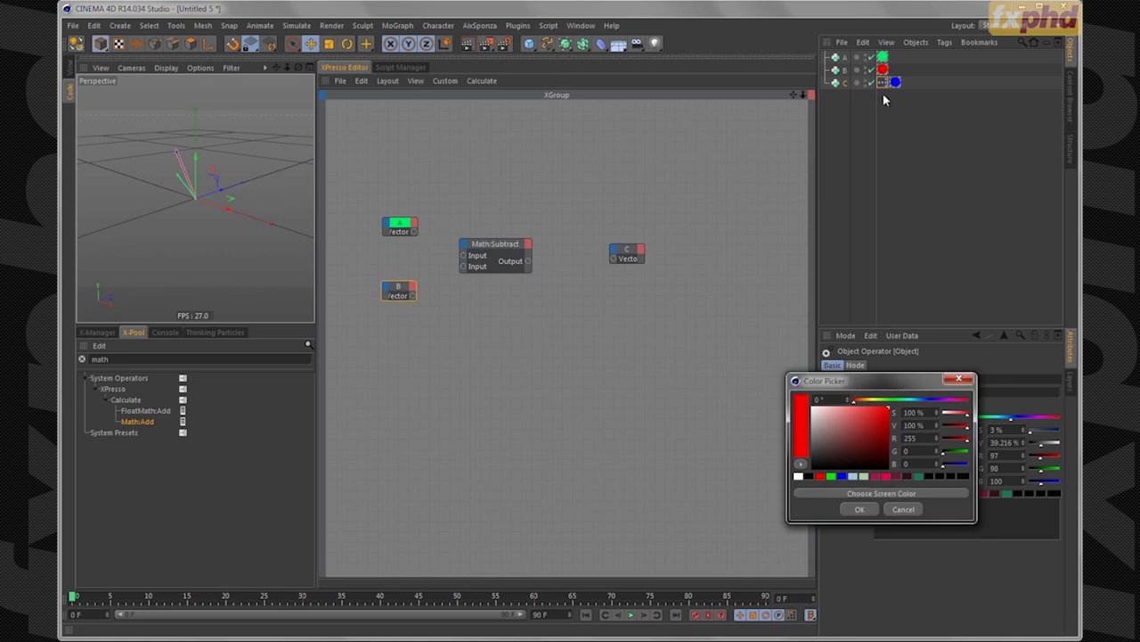
{"action": "left_click", "coordinate": [859, 509]}
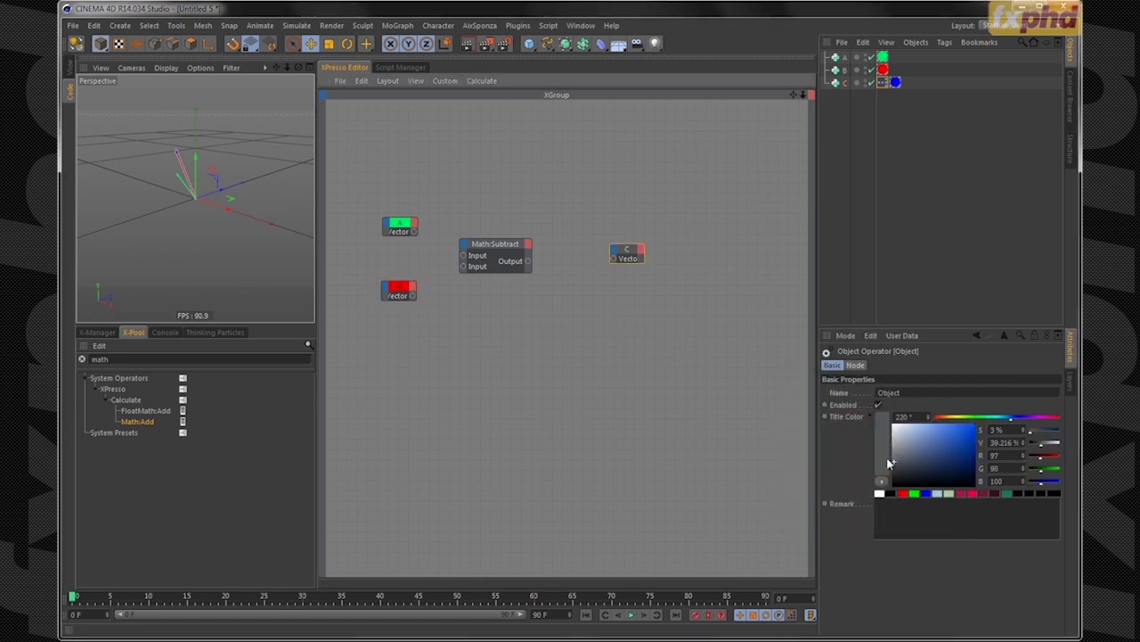
Set node C's title colour to blue sampled from object C's swatch
{"action": "left_click", "coordinate": [893, 460]}
{"action": "left_click", "coordinate": [882, 498]}
{"action": "left_click", "coordinate": [895, 81]}
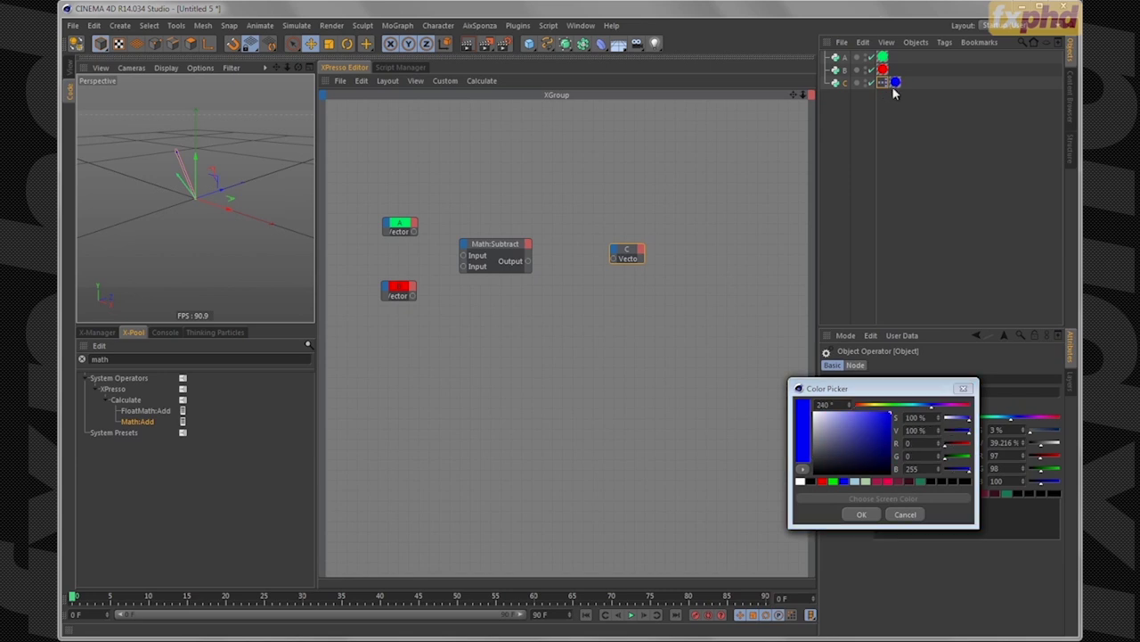
{"action": "left_click", "coordinate": [861, 514]}
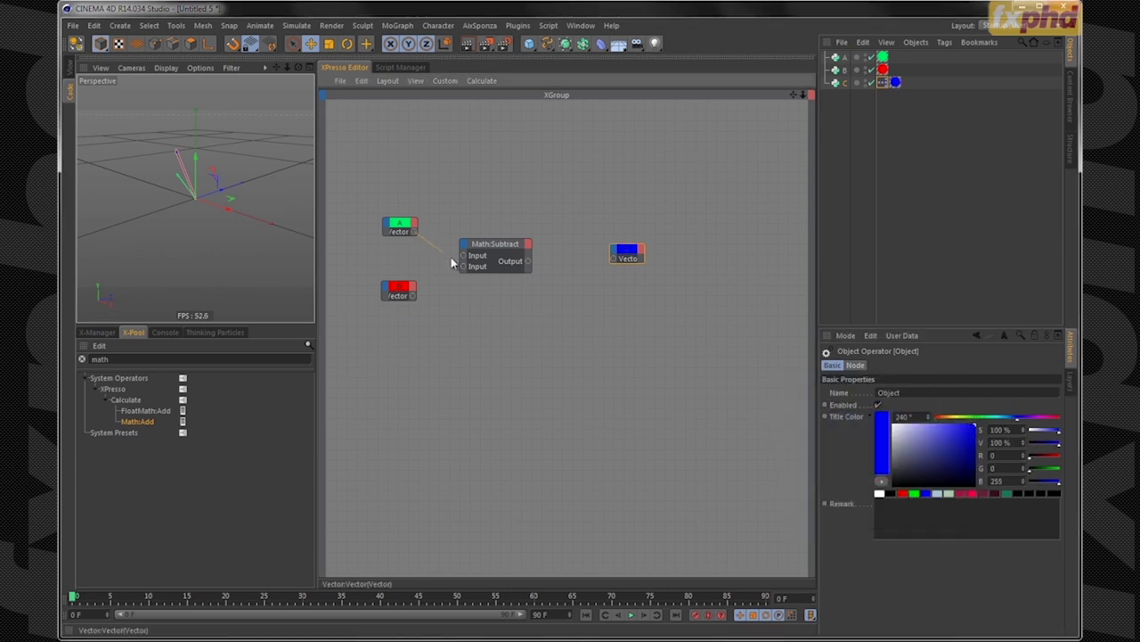
Wire A and B Vector outputs into Math:Subtract, its output into C's Vector, then check the arrow
{"action": "left_click_drag", "start_coordinate": [463, 255], "coordinate": [415, 231]}
{"action": "left_click_drag", "start_coordinate": [462, 270], "coordinate": [464, 266]}
{"action": "left_click_drag", "start_coordinate": [604, 255], "coordinate": [613, 259]}
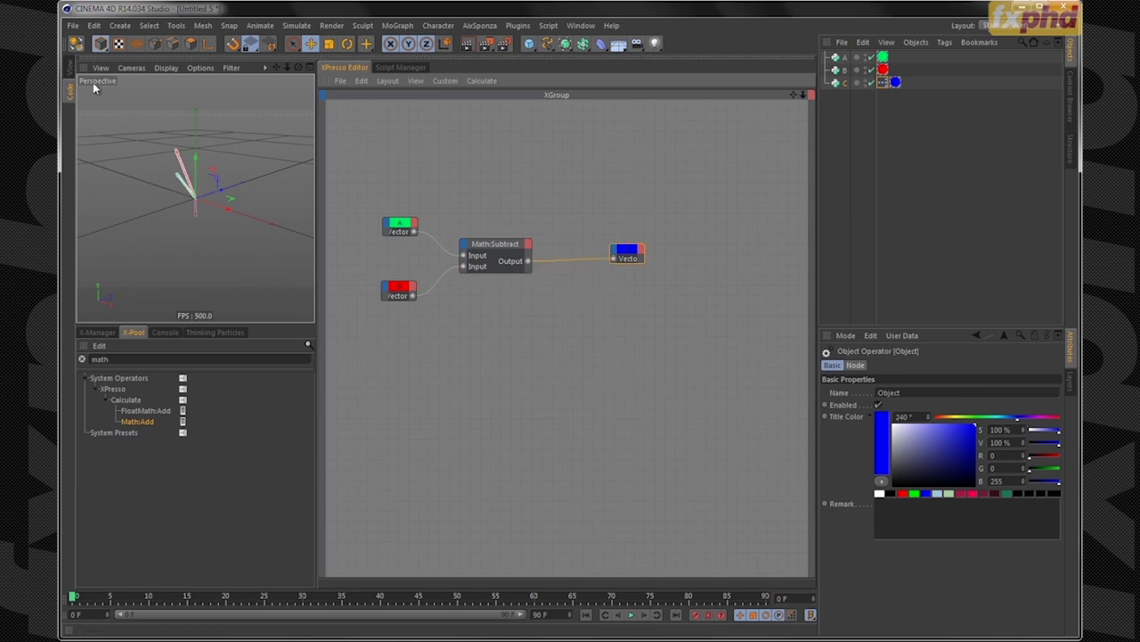
{"action": "left_click", "coordinate": [70, 68]}
{"action": "mouse_move", "coordinate": [489, 347]}
{"action": "left_mouse_down", "text": "alt"}
{"action": "mouse_move", "coordinate": [523, 300]}
{"action": "mouse_move", "coordinate": [502, 326]}
{"action": "mouse_move", "coordinate": [390, 298]}
{"action": "mouse_move", "coordinate": [466, 298]}
{"action": "mouse_move", "coordinate": [512, 321]}
{"action": "mouse_move", "coordinate": [499, 347]}
{"action": "left_mouse_up", "text": "alt"}
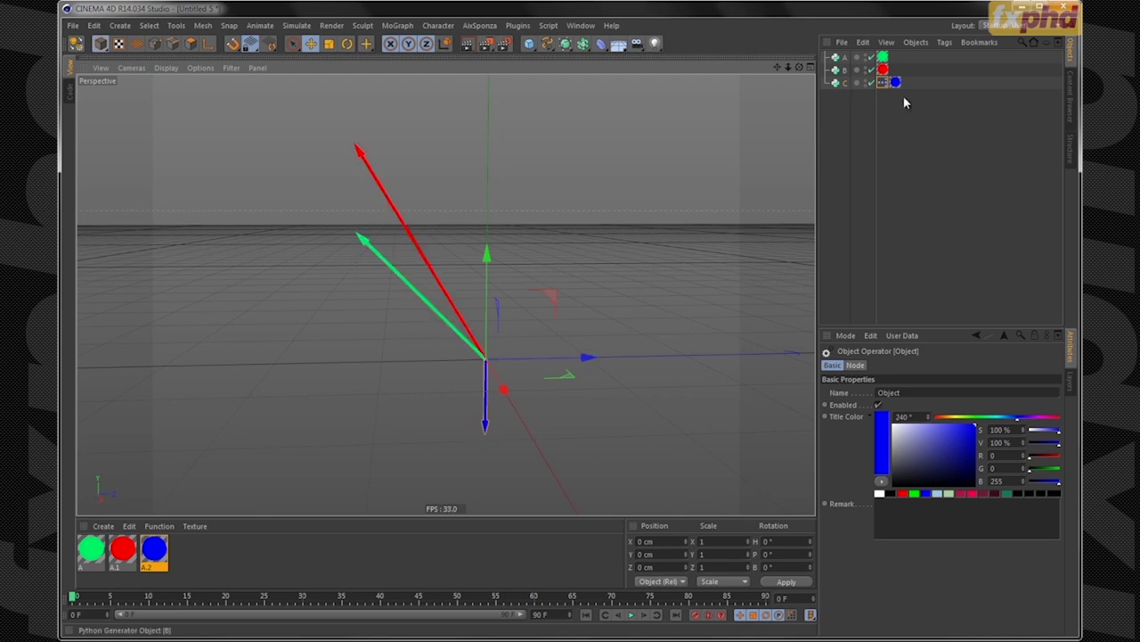
Reopen C's XPresso graph and widen and nudge the blue C node to show its label
{"action": "double_click", "coordinate": [882, 82]}
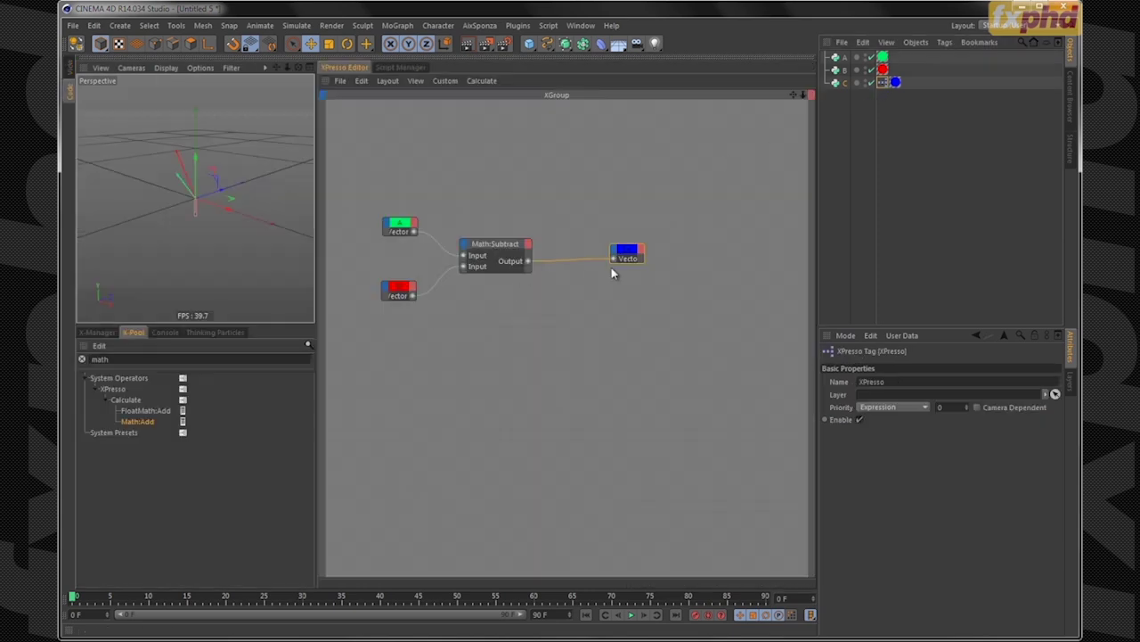
{"action": "left_click_drag", "start_coordinate": [627, 253], "coordinate": [692, 265]}
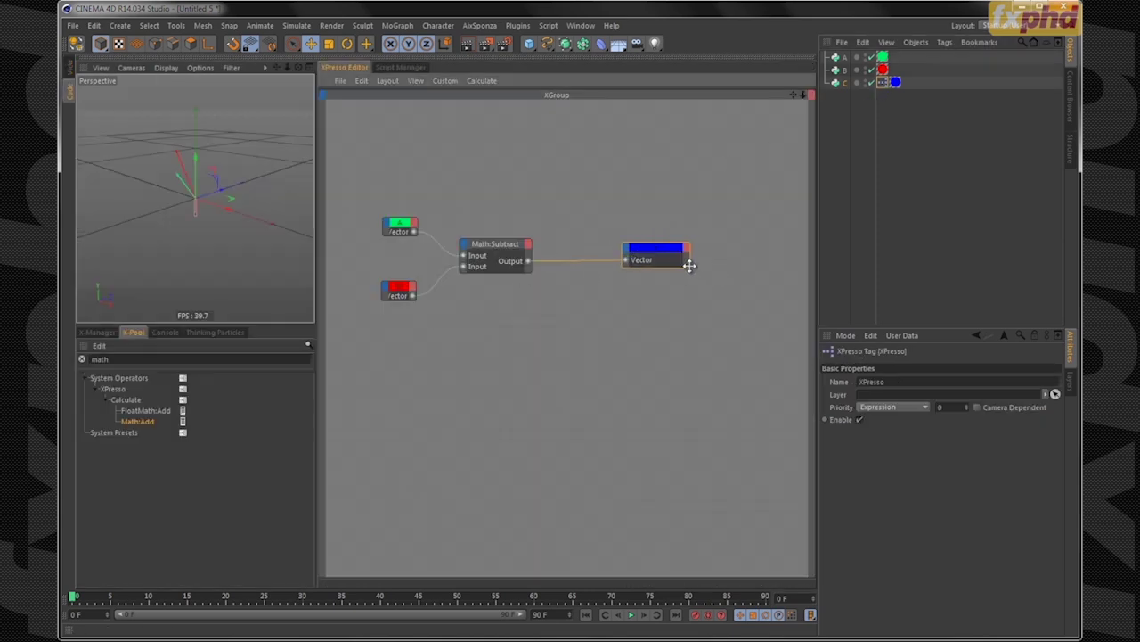
{"action": "left_click", "coordinate": [692, 265]}
{"action": "left_click_drag", "start_coordinate": [623, 267], "coordinate": [630, 268]}
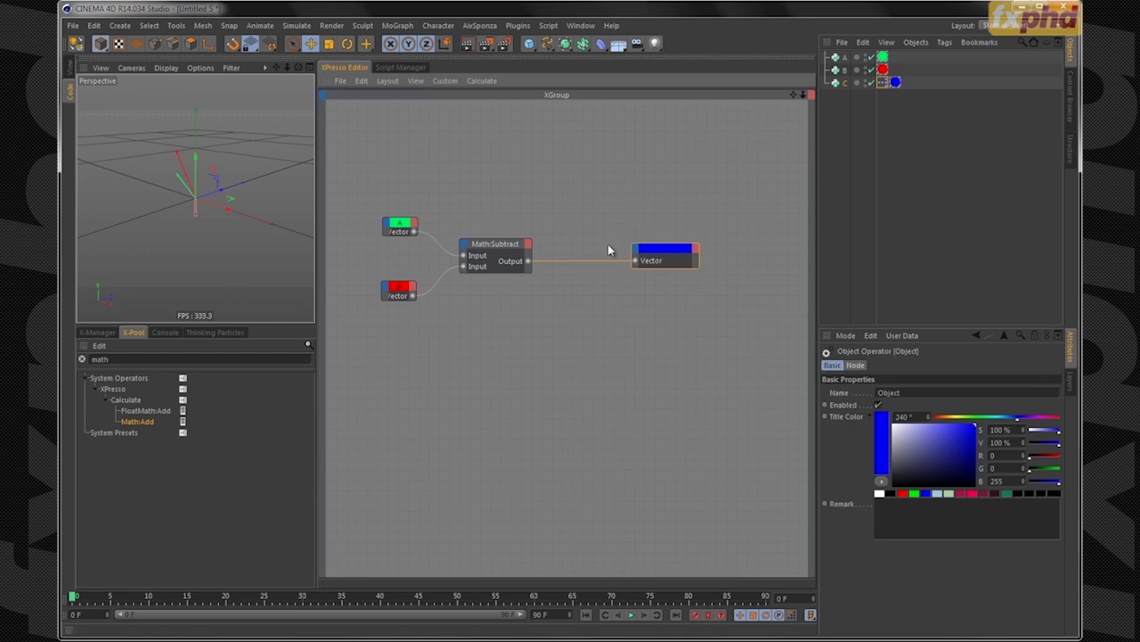
Add a Global Position port to the blue object node, wire B's Vector into it, and return to the perspective view
{"action": "left_click", "coordinate": [636, 252]}
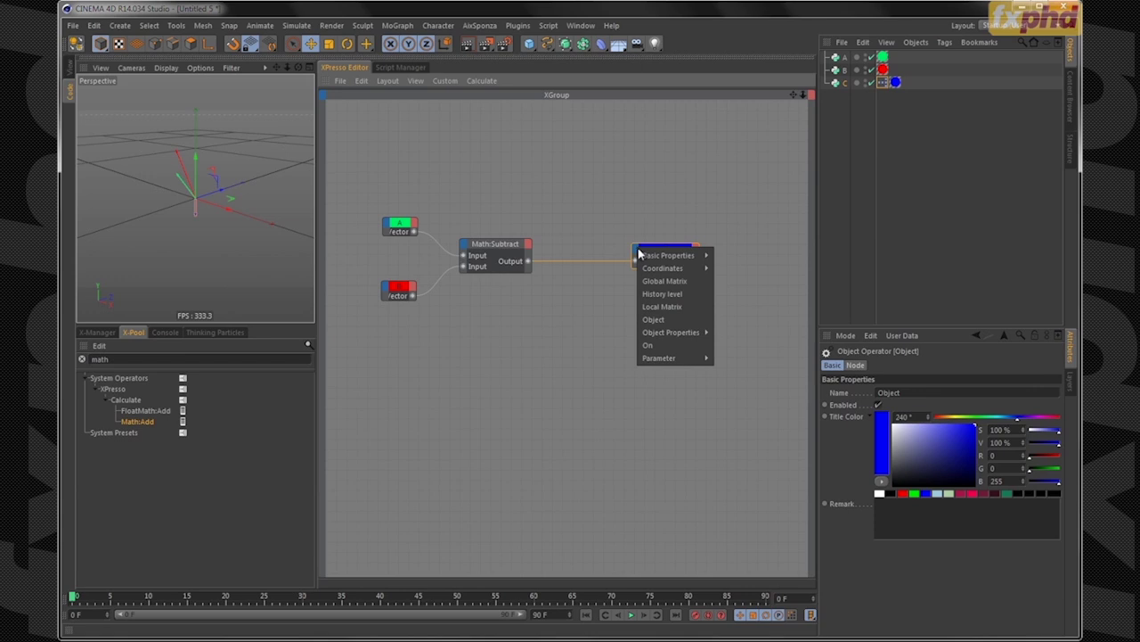
{"action": "mouse_move", "coordinate": [663, 268]}
{"action": "mouse_move", "coordinate": [761, 310]}
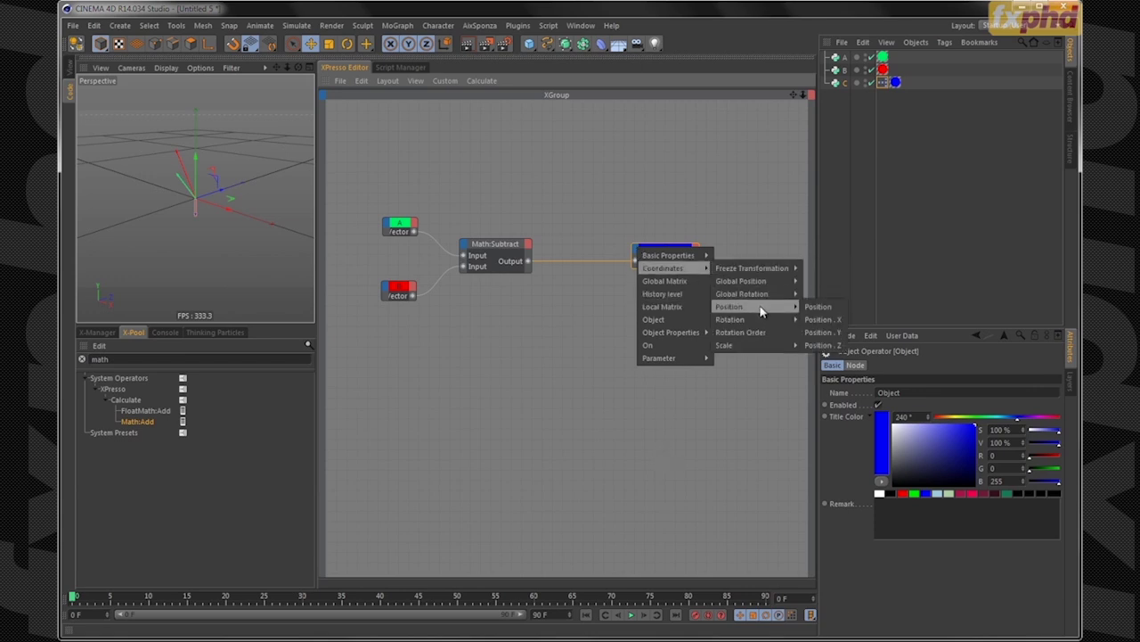
{"action": "mouse_move", "coordinate": [764, 281]}
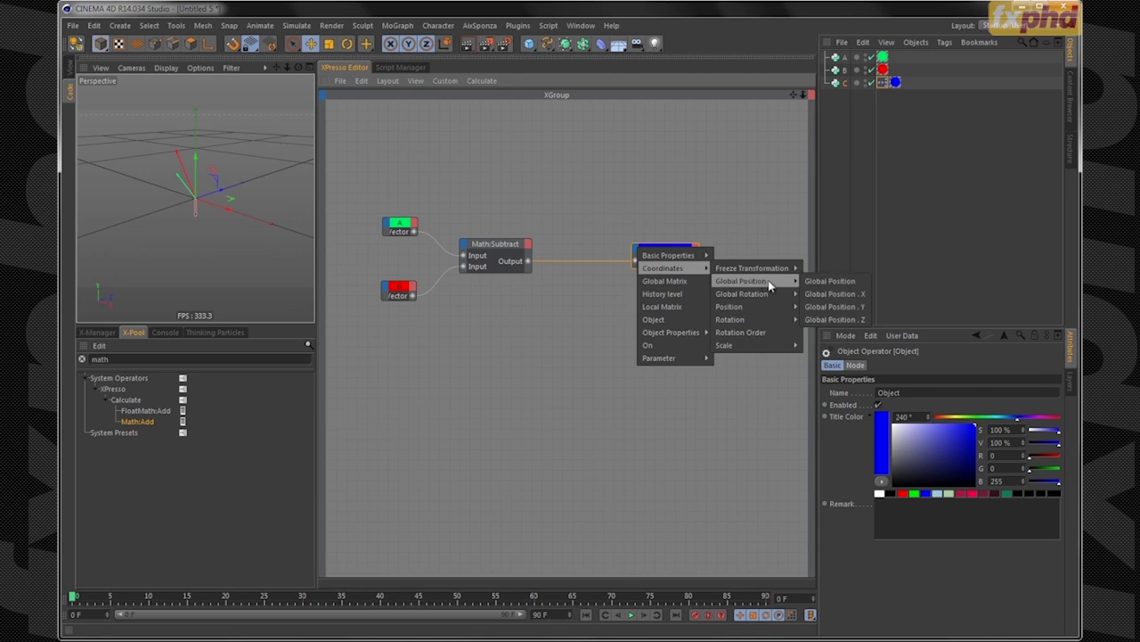
{"action": "left_click", "coordinate": [842, 282]}
{"action": "left_click_drag", "start_coordinate": [700, 265], "coordinate": [672, 244]}
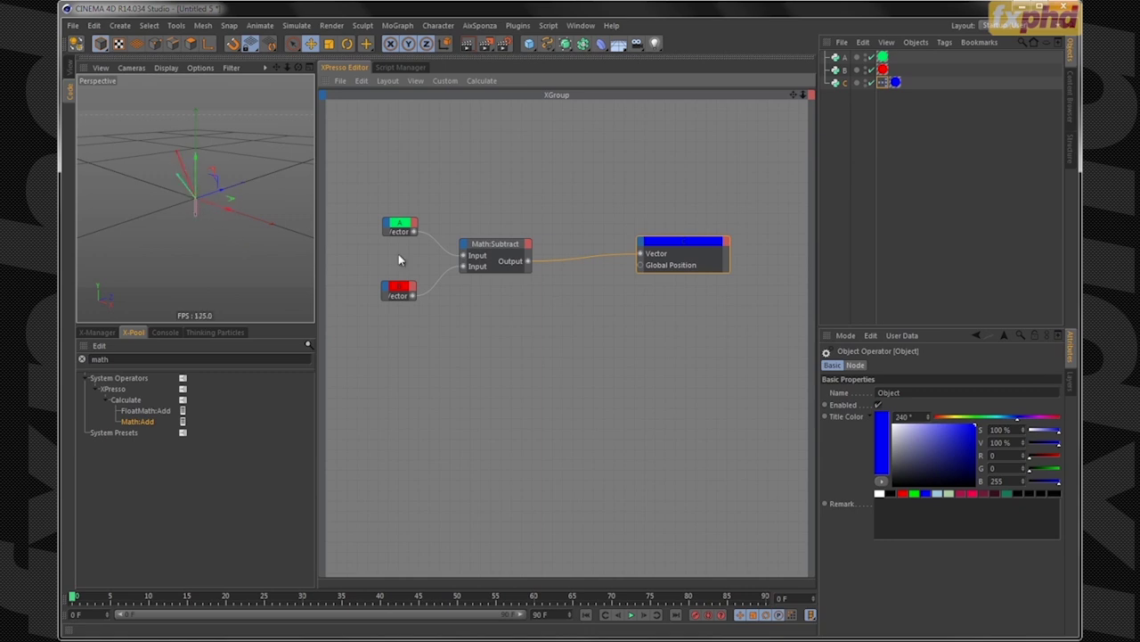
{"action": "left_click_drag", "start_coordinate": [414, 295], "coordinate": [642, 266]}
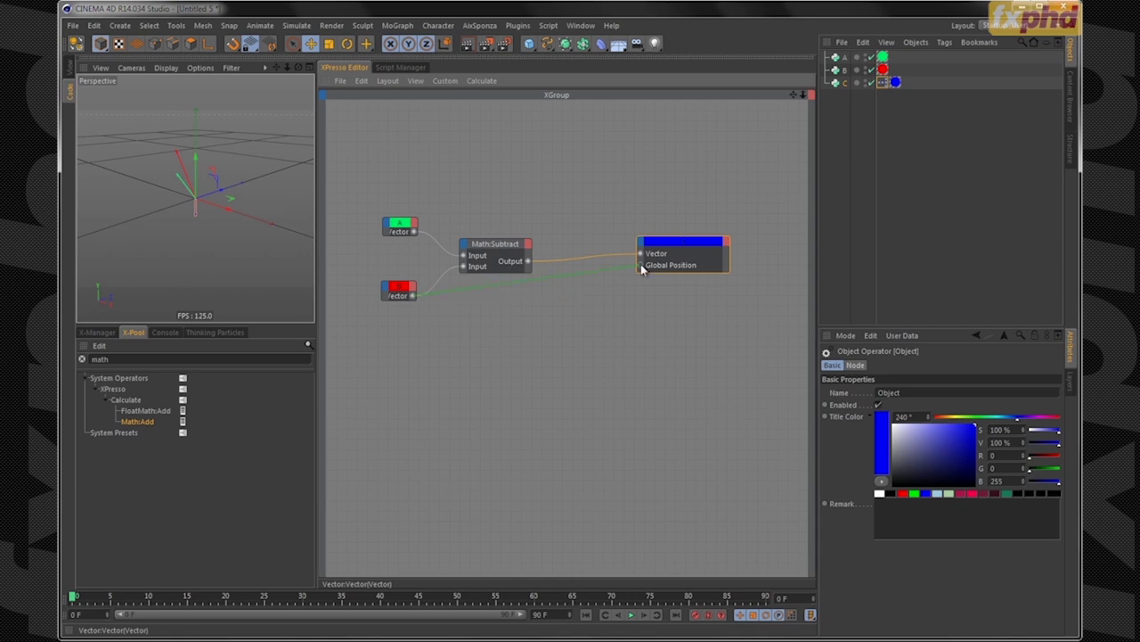
{"action": "left_click", "coordinate": [71, 87]}
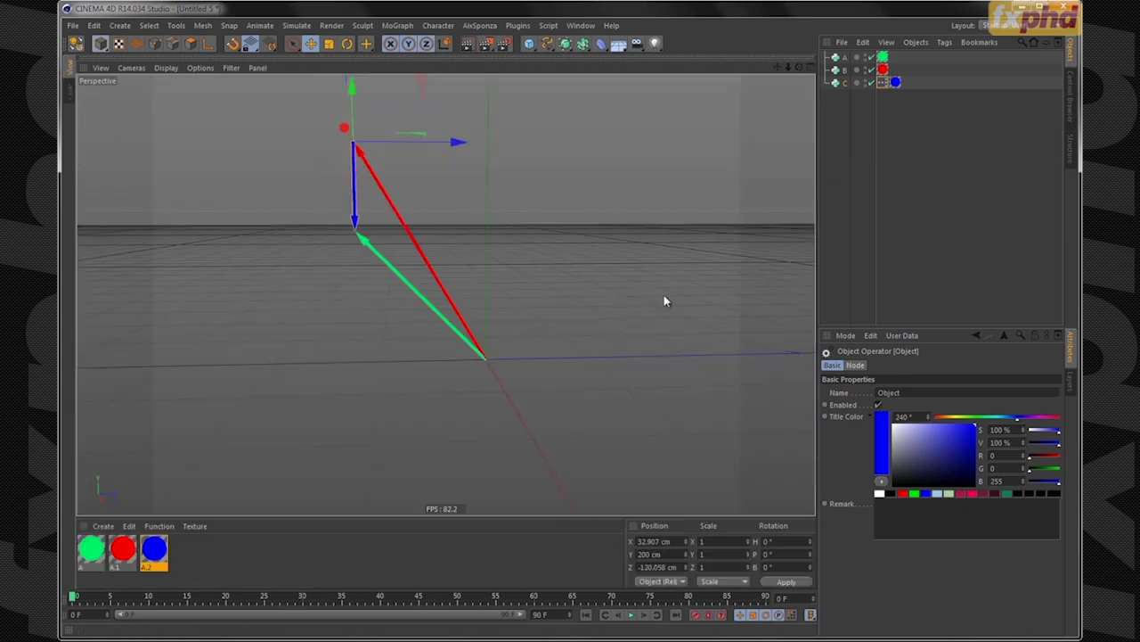
Deselect object C, orbit closer to the vectors, and reopen C's XPresso graph from its tag
{"action": "left_click", "coordinate": [926, 150]}
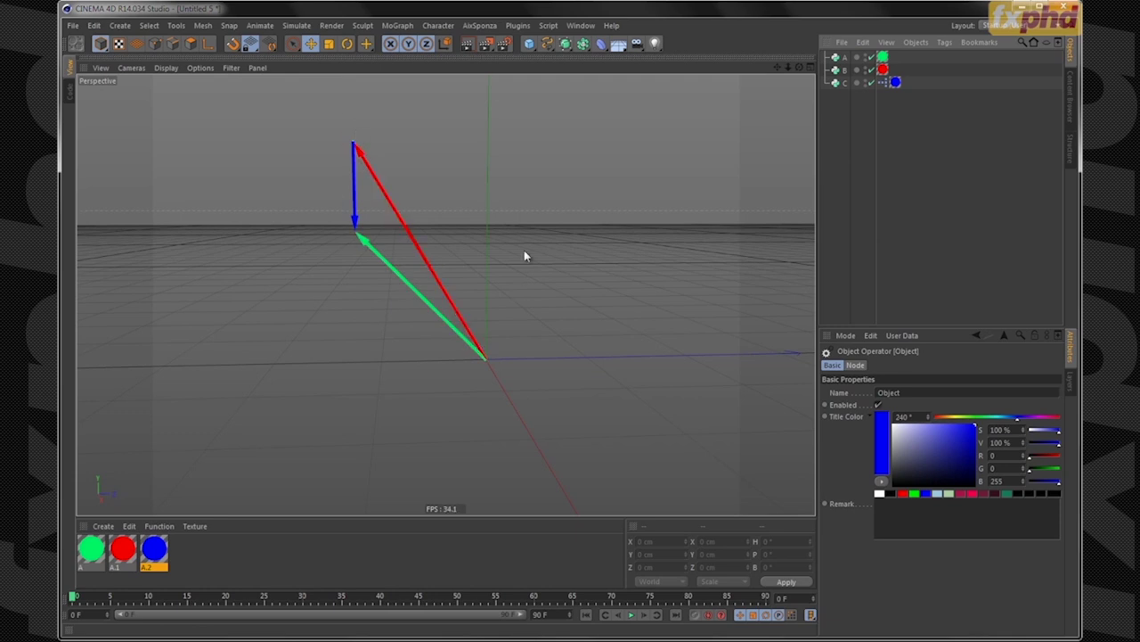
{"action": "left_click_drag", "start_coordinate": [601, 222], "coordinate": [343, 276], "text": "alt"}
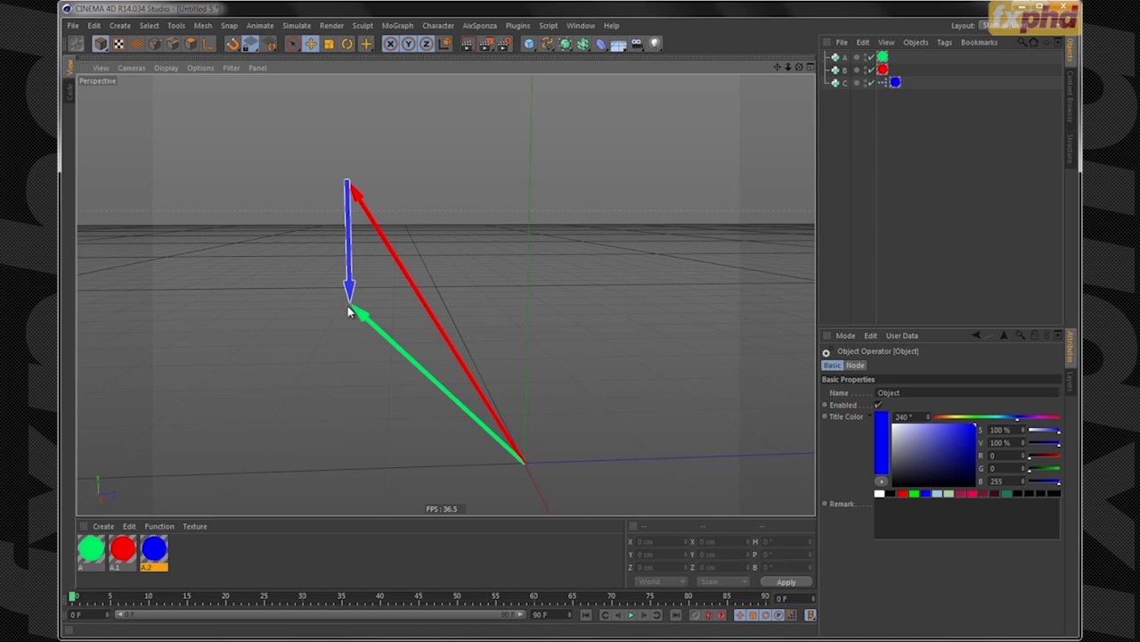
{"action": "double_click", "coordinate": [886, 82]}
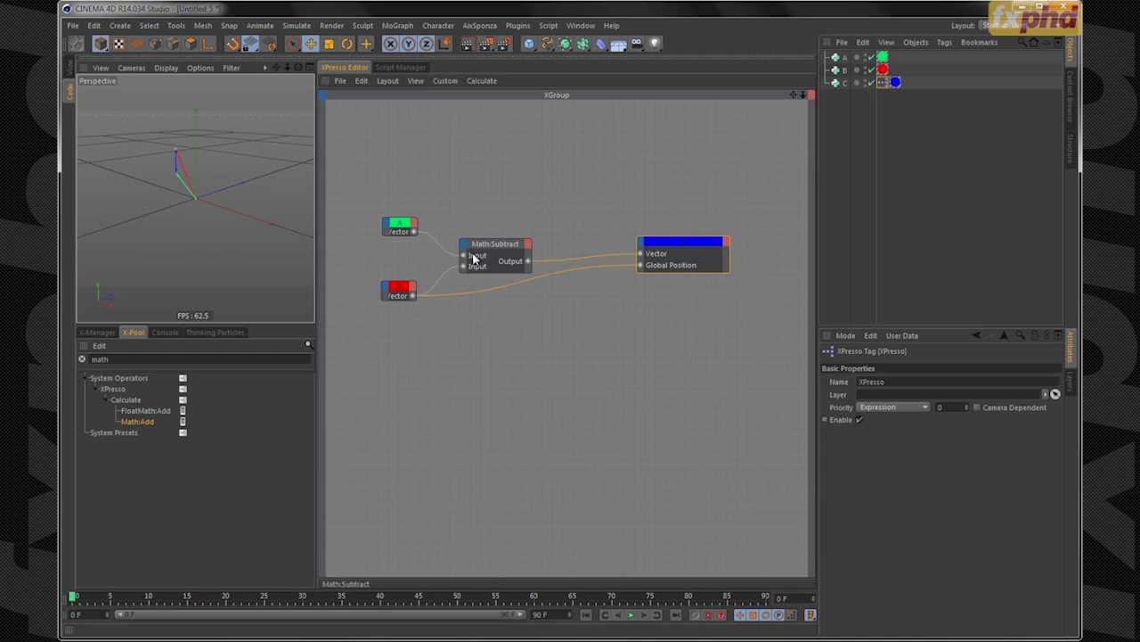
Disconnect the A and B wires from Math:Subtract and feed vector B into its top input
{"action": "left_click_drag", "start_coordinate": [675, 242], "coordinate": [676, 250]}
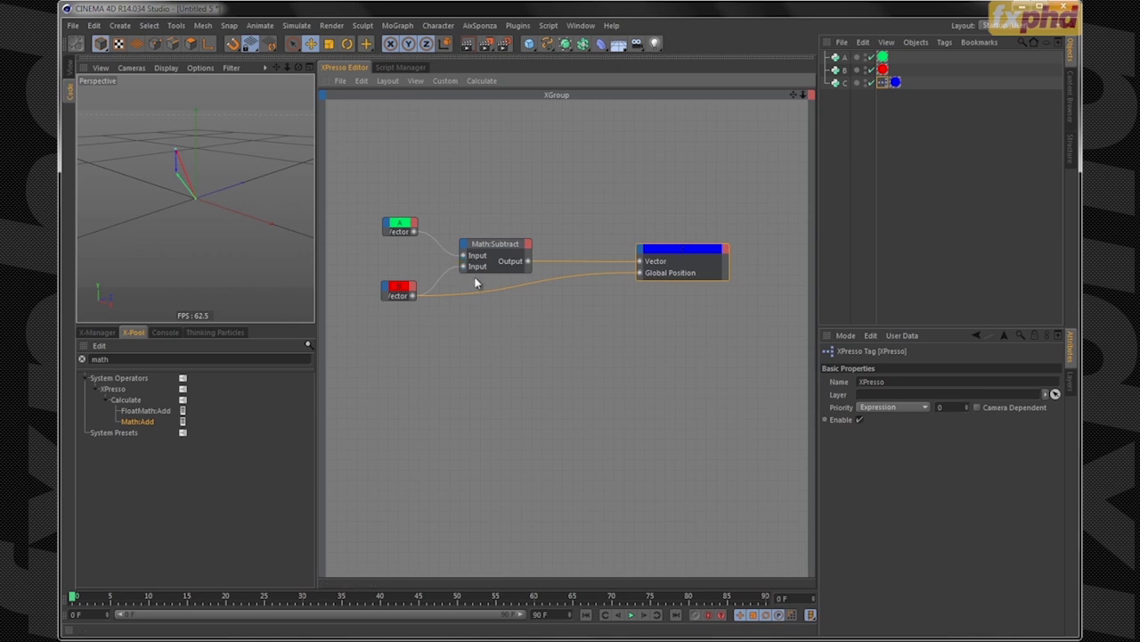
{"action": "left_click_drag", "start_coordinate": [190, 171], "coordinate": [233, 211]}
{"action": "left_click_drag", "start_coordinate": [463, 266], "coordinate": [437, 252]}
{"action": "left_click_drag", "start_coordinate": [413, 300], "coordinate": [463, 266]}
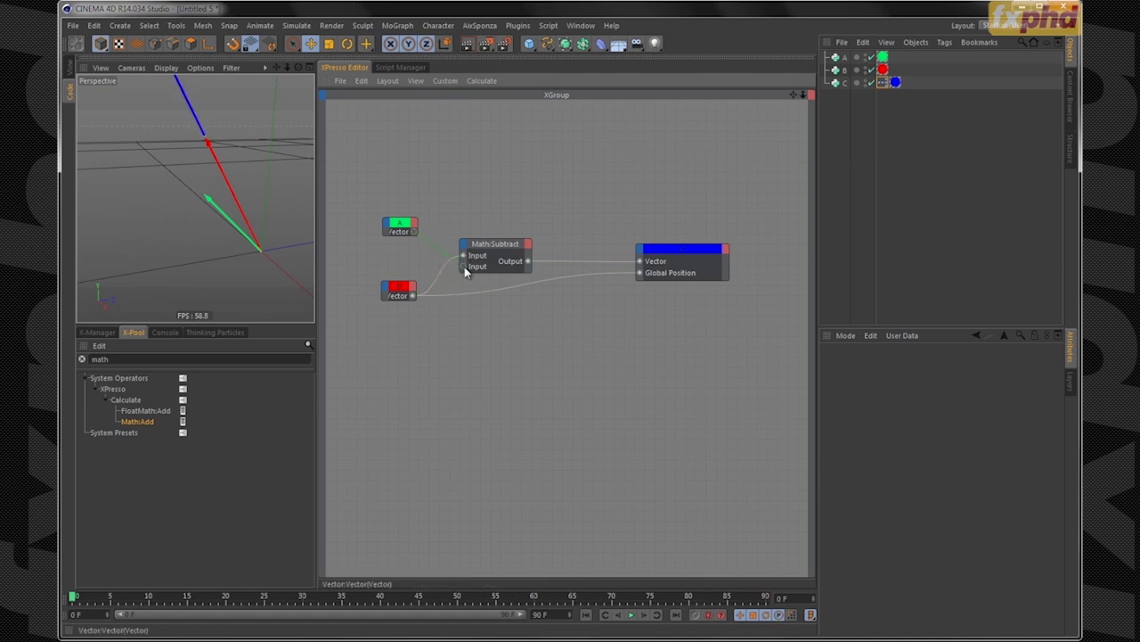
Wire A's Vector output into Math:Subtract and check the new blue vector in the perspective view
{"action": "left_click_drag", "start_coordinate": [252, 200], "coordinate": [193, 134], "text": "alt"}
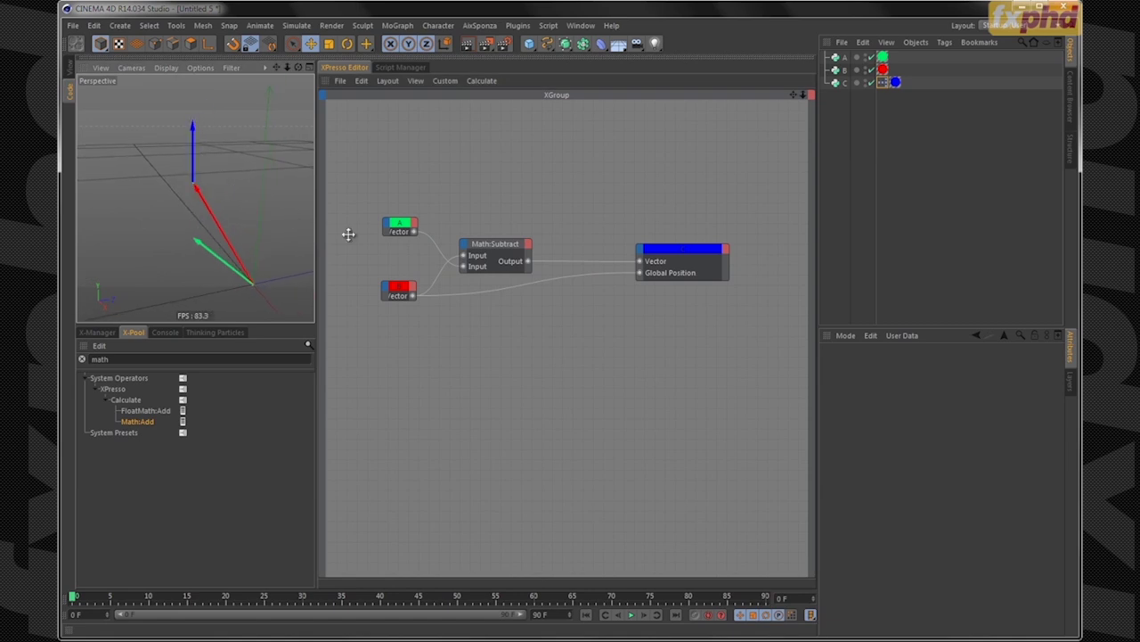
{"action": "mouse_move", "coordinate": [415, 236]}
{"action": "left_mouse_down"}
{"action": "mouse_move", "coordinate": [574, 381]}
{"action": "mouse_move", "coordinate": [431, 239]}
{"action": "left_mouse_up"}
{"action": "left_click", "coordinate": [419, 239]}
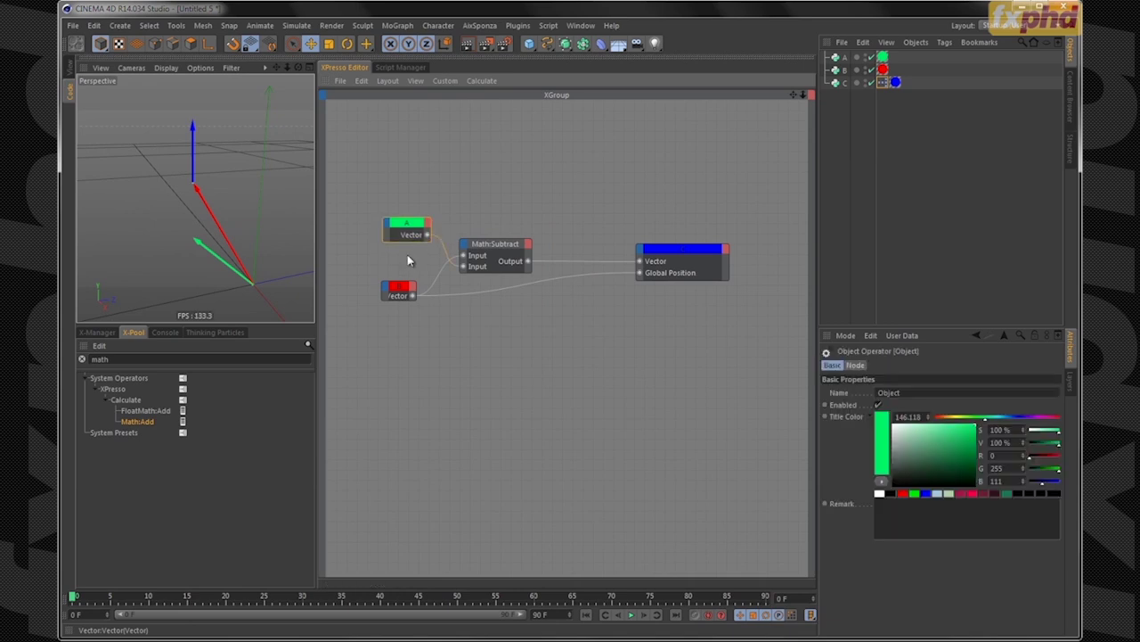
{"action": "left_click_drag", "start_coordinate": [428, 234], "coordinate": [639, 273]}
{"action": "left_click_drag", "start_coordinate": [205, 207], "coordinate": [176, 233], "text": "alt"}
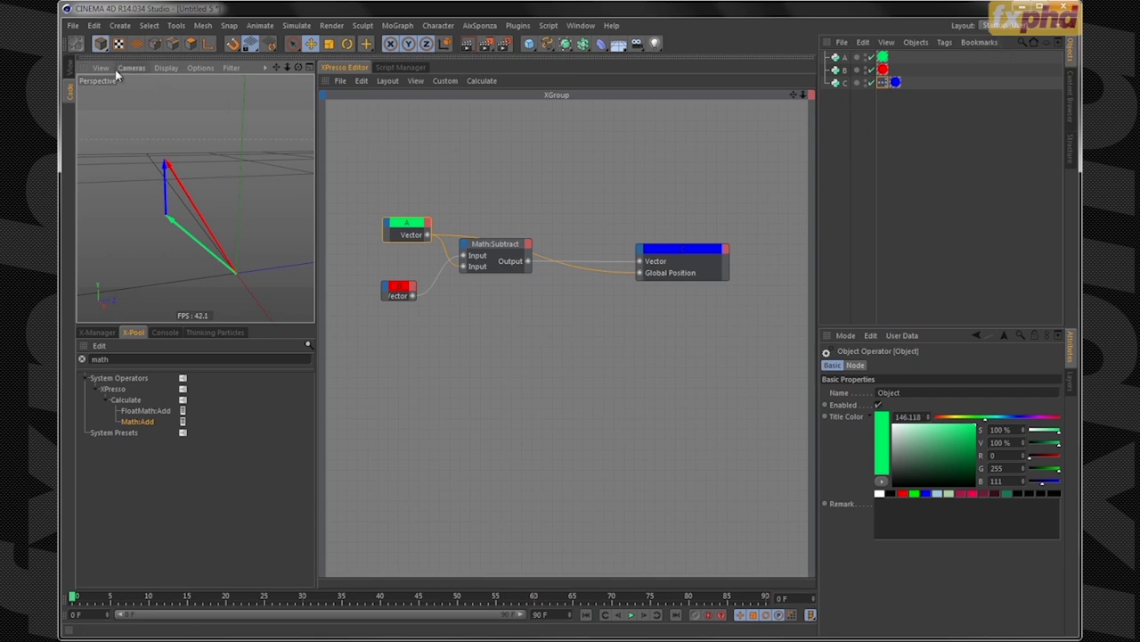
{"action": "left_click", "coordinate": [70, 89]}
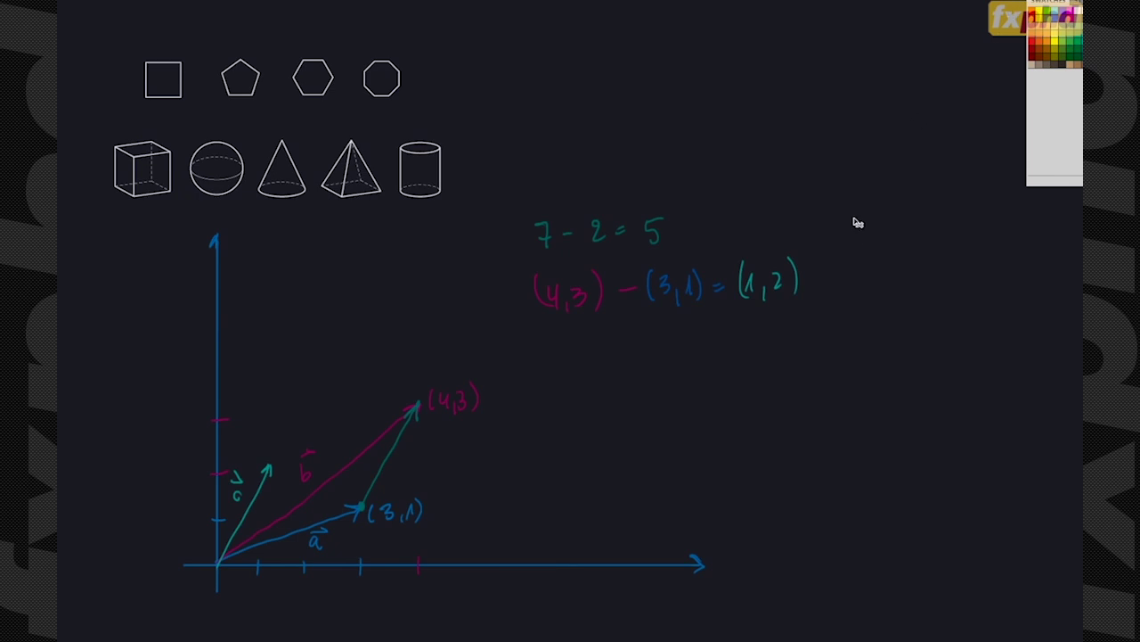
Erase all the coloured handwritten vector-subtraction notes from the whiteboard
{"action": "key", "text": "Delete"}
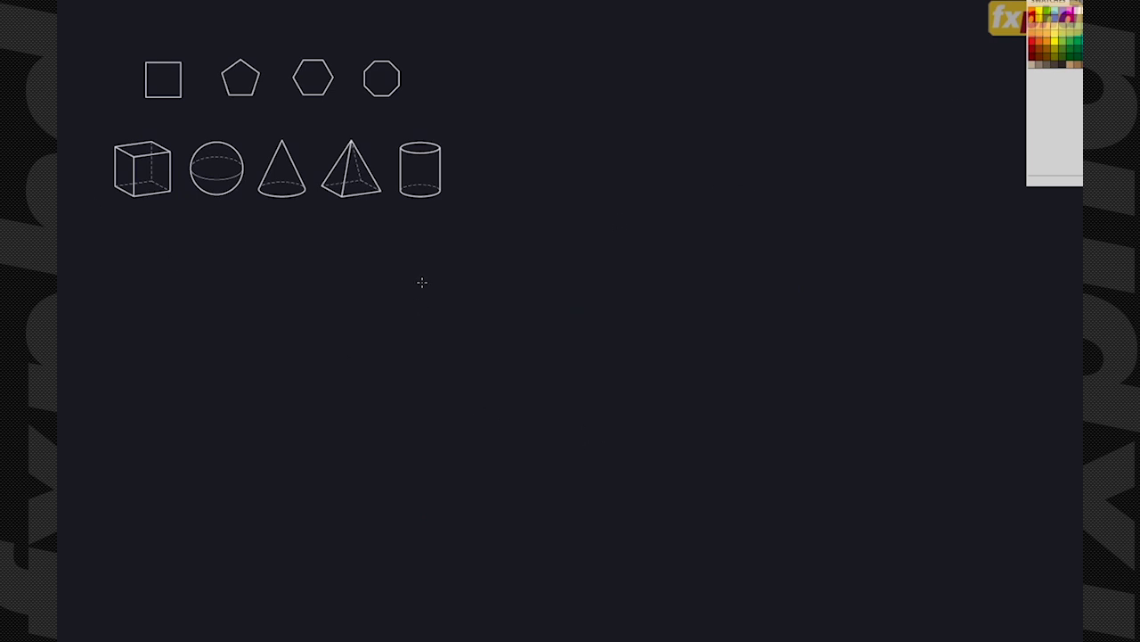
Write SCALING VECTORS and MULTIPLY VECTORS BY A SCALAR in blue, underline SCALAR, and add 1.898
{"action": "mouse_move", "coordinate": [451, 228]}
{"action": "left_mouse_down"}
{"action": "mouse_move", "coordinate": [488, 226]}
{"action": "mouse_move", "coordinate": [503, 244]}
{"action": "mouse_move", "coordinate": [521, 224]}
{"action": "mouse_move", "coordinate": [538, 242]}
{"action": "mouse_move", "coordinate": [588, 224]}
{"action": "mouse_move", "coordinate": [599, 240]}
{"action": "mouse_move", "coordinate": [615, 223]}
{"action": "mouse_move", "coordinate": [623, 237]}
{"action": "mouse_move", "coordinate": [662, 233]}
{"action": "left_mouse_up"}
{"action": "mouse_move", "coordinate": [403, 282]}
{"action": "left_mouse_down"}
{"action": "mouse_move", "coordinate": [431, 282]}
{"action": "mouse_move", "coordinate": [462, 269]}
{"action": "mouse_move", "coordinate": [472, 281]}
{"action": "mouse_move", "coordinate": [515, 281]}
{"action": "mouse_move", "coordinate": [494, 270]}
{"action": "mouse_move", "coordinate": [520, 261]}
{"action": "mouse_move", "coordinate": [541, 286]}
{"action": "mouse_move", "coordinate": [565, 264]}
{"action": "mouse_move", "coordinate": [571, 275]}
{"action": "mouse_move", "coordinate": [604, 262]}
{"action": "mouse_move", "coordinate": [665, 285]}
{"action": "mouse_move", "coordinate": [674, 263]}
{"action": "mouse_move", "coordinate": [689, 283]}
{"action": "mouse_move", "coordinate": [713, 263]}
{"action": "mouse_move", "coordinate": [713, 274]}
{"action": "mouse_move", "coordinate": [763, 264]}
{"action": "mouse_move", "coordinate": [783, 277]}
{"action": "mouse_move", "coordinate": [817, 256]}
{"action": "mouse_move", "coordinate": [799, 280]}
{"action": "left_mouse_up"}
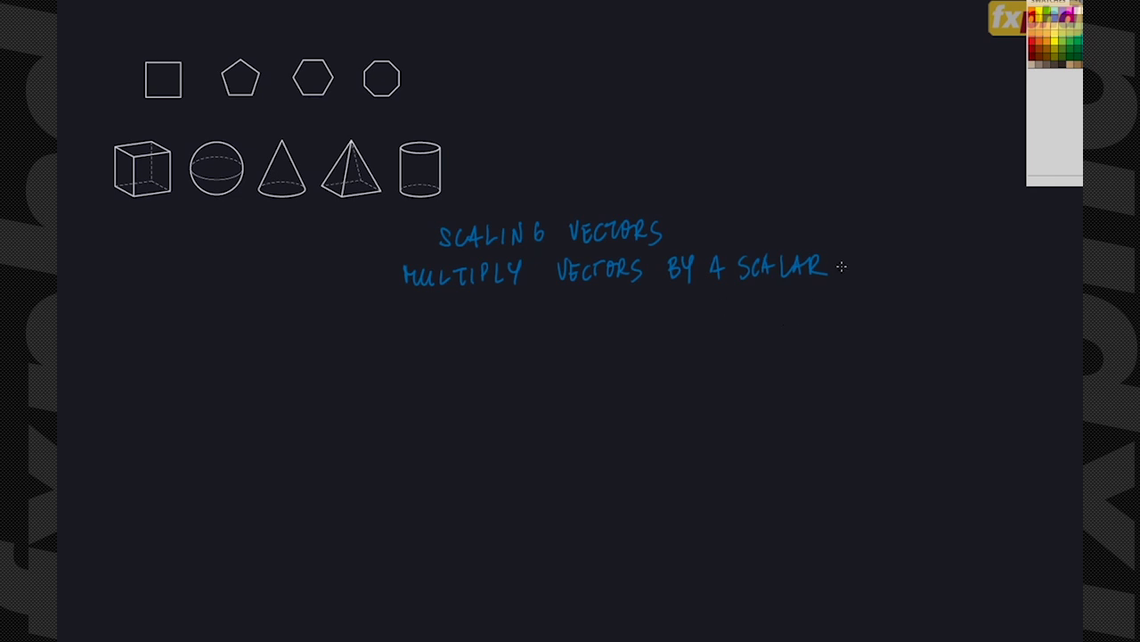
{"action": "left_click_drag", "start_coordinate": [746, 284], "coordinate": [830, 282]}
{"action": "mouse_move", "coordinate": [186, 343]}
{"action": "left_mouse_down"}
{"action": "mouse_move", "coordinate": [191, 355]}
{"action": "mouse_move", "coordinate": [260, 357]}
{"action": "left_mouse_up"}
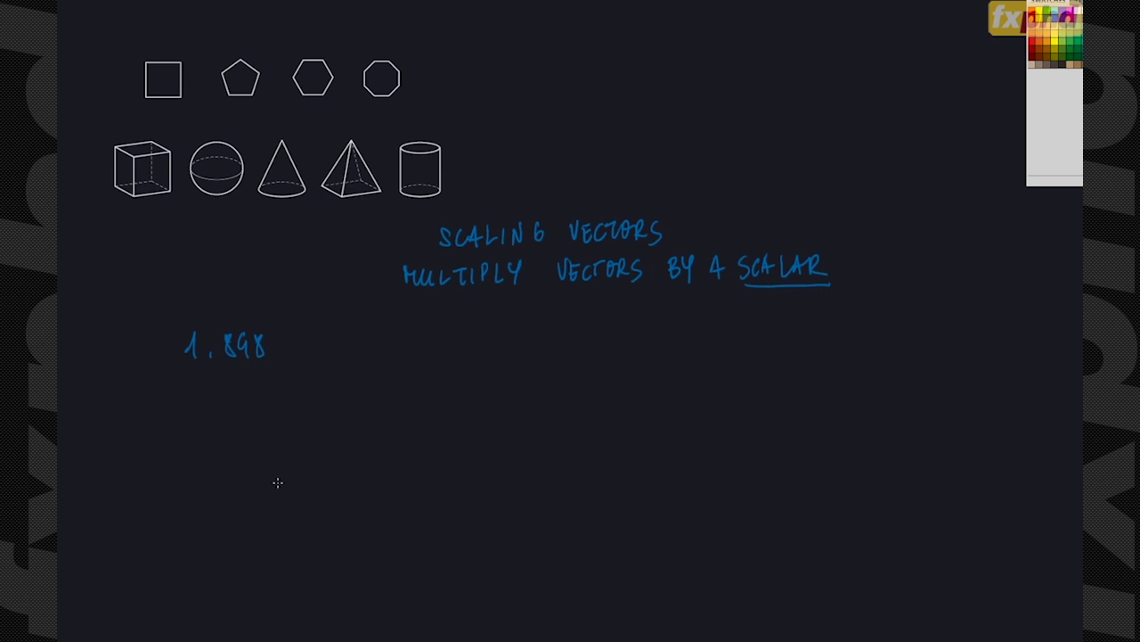
Draw a magenta arrow labelled a with length 2
{"action": "left_click_drag", "start_coordinate": [250, 474], "coordinate": [395, 494]}
{"action": "left_click_drag", "start_coordinate": [246, 460], "coordinate": [247, 489]}
{"action": "mouse_move", "coordinate": [398, 465]}
{"action": "left_mouse_down"}
{"action": "mouse_move", "coordinate": [409, 473]}
{"action": "mouse_move", "coordinate": [398, 482]}
{"action": "left_mouse_up"}
{"action": "left_click_drag", "start_coordinate": [319, 500], "coordinate": [333, 512]}
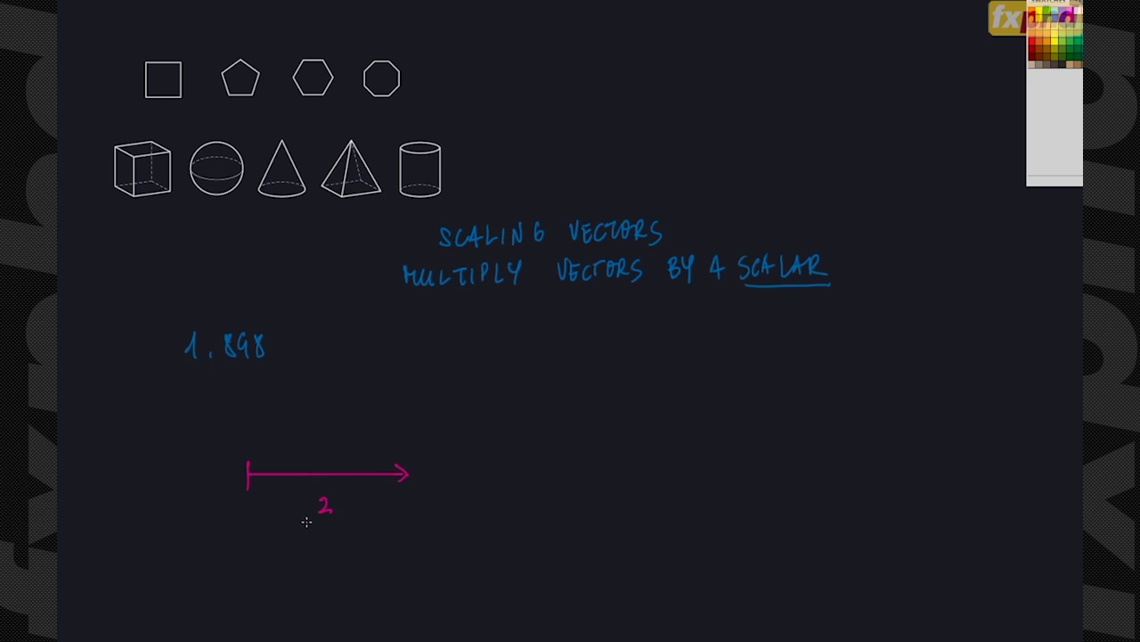
{"action": "mouse_move", "coordinate": [327, 437]}
{"action": "left_mouse_down"}
{"action": "mouse_move", "coordinate": [329, 450]}
{"action": "mouse_move", "coordinate": [327, 425]}
{"action": "left_mouse_up"}
Write y = 0.5 below the vector
{"action": "left_click_drag", "start_coordinate": [272, 569], "coordinate": [281, 594]}
{"action": "mouse_move", "coordinate": [293, 580]}
{"action": "left_mouse_down"}
{"action": "mouse_move", "coordinate": [329, 568]}
{"action": "mouse_move", "coordinate": [341, 583]}
{"action": "left_mouse_up"}
{"action": "left_click_drag", "start_coordinate": [344, 569], "coordinate": [343, 585]}
{"action": "left_click_drag", "start_coordinate": [344, 568], "coordinate": [354, 567]}
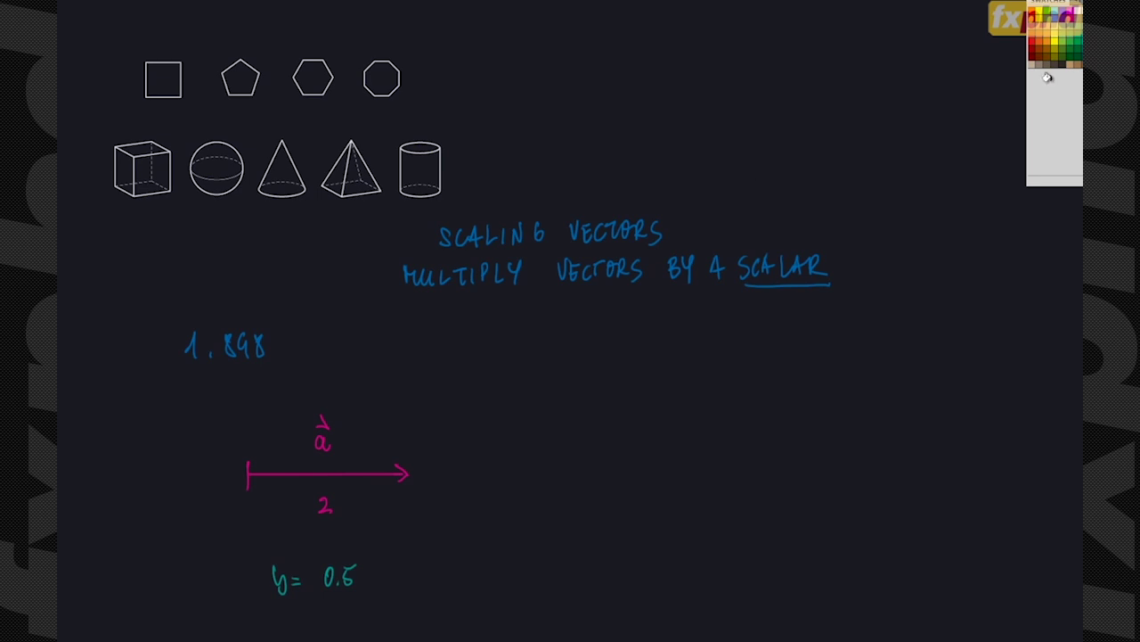
Write a · b = with a green b to start the expression
{"action": "mouse_move", "coordinate": [547, 373]}
{"action": "left_mouse_down"}
{"action": "mouse_move", "coordinate": [539, 381]}
{"action": "mouse_move", "coordinate": [550, 385]}
{"action": "mouse_move", "coordinate": [551, 357]}
{"action": "left_mouse_up"}
{"action": "left_click", "coordinate": [1073, 52]}
{"action": "mouse_move", "coordinate": [580, 353]}
{"action": "left_mouse_down"}
{"action": "mouse_move", "coordinate": [566, 375]}
{"action": "mouse_move", "coordinate": [585, 362]}
{"action": "mouse_move", "coordinate": [581, 377]}
{"action": "mouse_move", "coordinate": [612, 368]}
{"action": "left_mouse_up"}
{"action": "left_click_drag", "start_coordinate": [600, 376], "coordinate": [613, 374]}
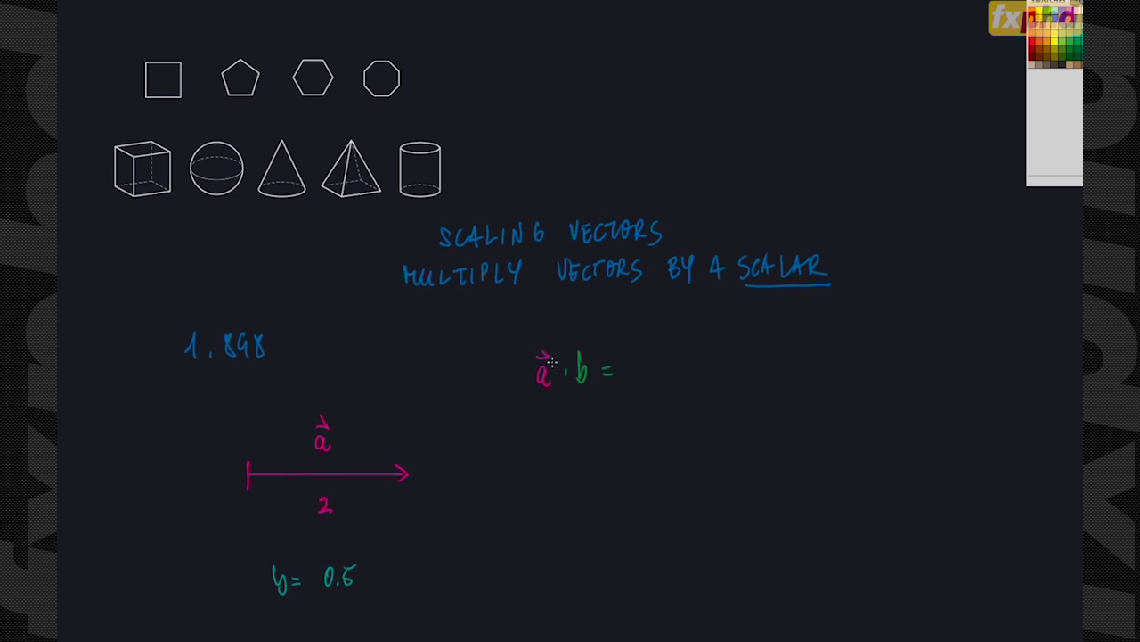
Put the arrow over a, write teal c after the equals, and draw teal c along half of a
{"action": "left_click_drag", "start_coordinate": [540, 353], "coordinate": [551, 354]}
{"action": "left_click_drag", "start_coordinate": [323, 472], "coordinate": [311, 484]}
{"action": "mouse_move", "coordinate": [252, 475]}
{"action": "left_mouse_down"}
{"action": "mouse_move", "coordinate": [327, 474]}
{"action": "mouse_move", "coordinate": [258, 479]}
{"action": "mouse_move", "coordinate": [278, 456]}
{"action": "mouse_move", "coordinate": [280, 433]}
{"action": "mouse_move", "coordinate": [287, 449]}
{"action": "mouse_move", "coordinate": [256, 449]}
{"action": "left_mouse_up"}
{"action": "mouse_move", "coordinate": [642, 363]}
{"action": "left_mouse_down"}
{"action": "mouse_move", "coordinate": [641, 378]}
{"action": "mouse_move", "coordinate": [634, 352]}
{"action": "left_mouse_up"}
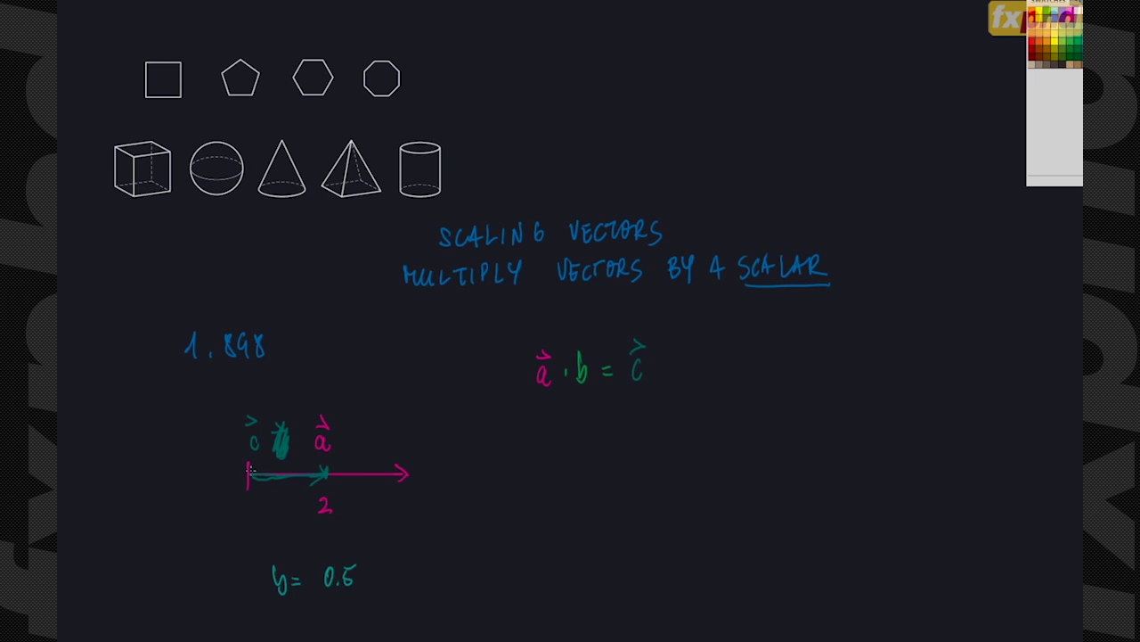
{"action": "left_click_drag", "start_coordinate": [288, 474], "coordinate": [322, 471]}
Clear the board and draw new axes with tick marks
{"action": "key", "text": "e"}
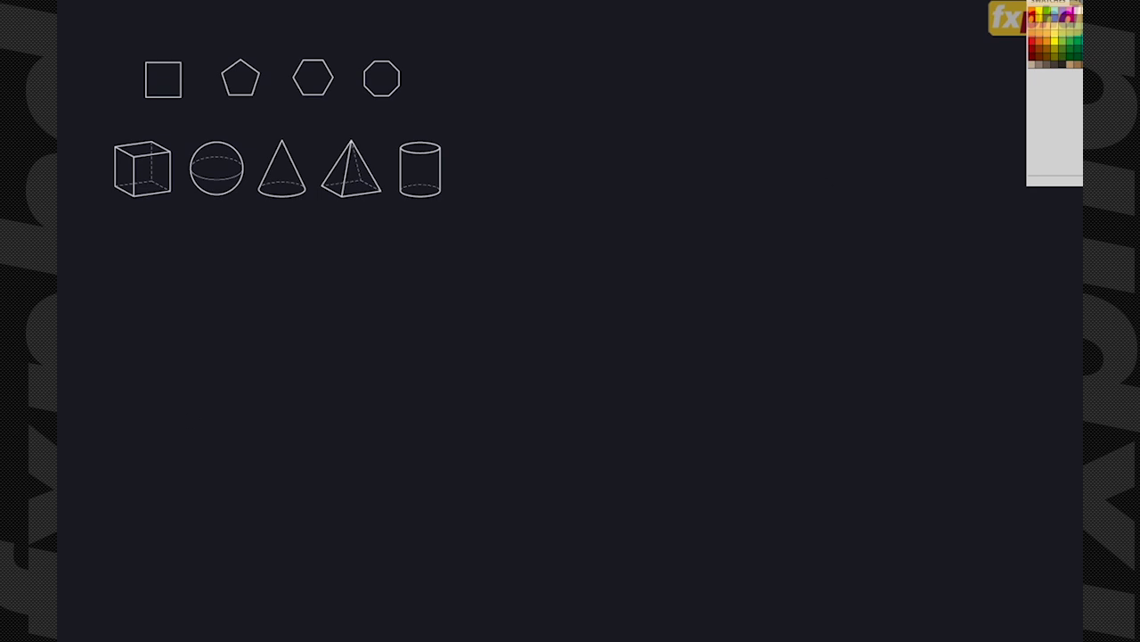
{"action": "left_click_drag", "start_coordinate": [224, 281], "coordinate": [223, 504]}
{"action": "left_click_drag", "start_coordinate": [205, 461], "coordinate": [510, 462]}
{"action": "mouse_move", "coordinate": [315, 457]}
{"action": "left_mouse_down"}
{"action": "mouse_move", "coordinate": [313, 469]}
{"action": "mouse_move", "coordinate": [268, 466]}
{"action": "left_mouse_up"}
{"action": "left_click_drag", "start_coordinate": [222, 365], "coordinate": [232, 366]}
Draw vector a from the origin and label its tip (2,2) =
{"action": "mouse_move", "coordinate": [227, 464]}
{"action": "left_mouse_down"}
{"action": "mouse_move", "coordinate": [308, 368]}
{"action": "mouse_move", "coordinate": [307, 387]}
{"action": "mouse_move", "coordinate": [338, 377]}
{"action": "left_mouse_up"}
{"action": "left_click_drag", "start_coordinate": [346, 361], "coordinate": [363, 381]}
{"action": "mouse_move", "coordinate": [371, 358]}
{"action": "left_mouse_down"}
{"action": "mouse_move", "coordinate": [387, 377]}
{"action": "mouse_move", "coordinate": [413, 365]}
{"action": "left_mouse_up"}
{"action": "mouse_move", "coordinate": [404, 371]}
{"action": "left_mouse_down"}
{"action": "mouse_move", "coordinate": [429, 374]}
{"action": "mouse_move", "coordinate": [431, 348]}
{"action": "left_mouse_up"}
Write a · 0.5 and beneath it (2,2) · 0.5
{"action": "mouse_move", "coordinate": [615, 169]}
{"action": "left_mouse_down"}
{"action": "mouse_move", "coordinate": [620, 189]}
{"action": "mouse_move", "coordinate": [616, 151]}
{"action": "mouse_move", "coordinate": [675, 169]}
{"action": "mouse_move", "coordinate": [686, 185]}
{"action": "left_mouse_up"}
{"action": "left_click", "coordinate": [681, 184]}
{"action": "left_click_drag", "start_coordinate": [690, 165], "coordinate": [701, 164]}
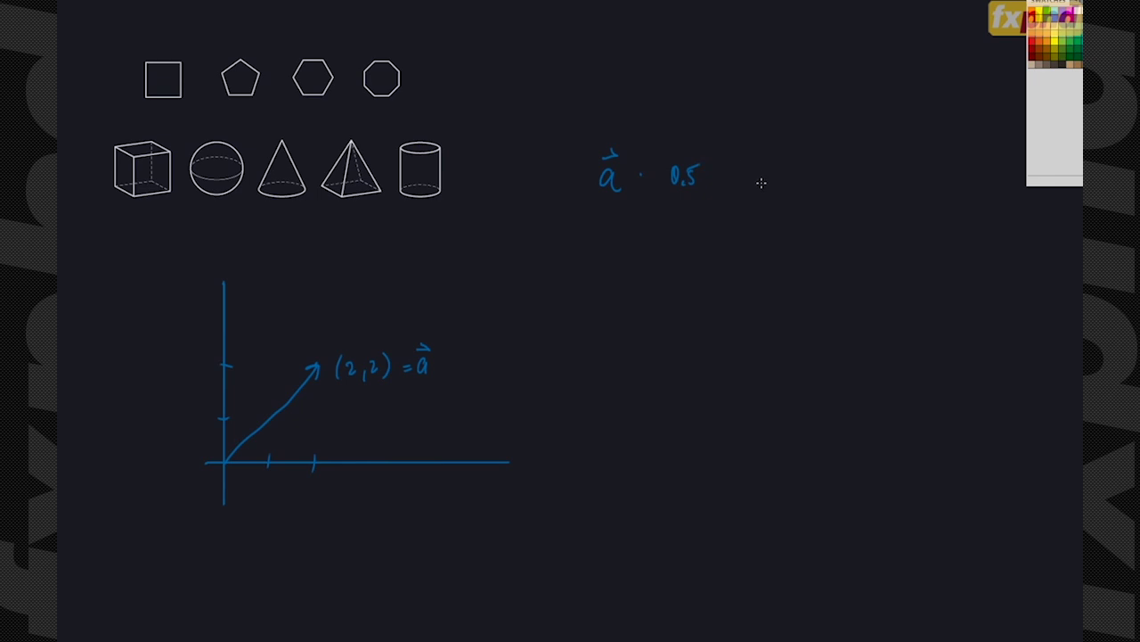
{"action": "mouse_move", "coordinate": [581, 224]}
{"action": "left_mouse_down"}
{"action": "mouse_move", "coordinate": [575, 255]}
{"action": "mouse_move", "coordinate": [597, 249]}
{"action": "left_mouse_up"}
{"action": "left_click_drag", "start_coordinate": [602, 238], "coordinate": [623, 254]}
{"action": "left_click", "coordinate": [649, 239]}
{"action": "mouse_move", "coordinate": [676, 228]}
{"action": "left_mouse_down"}
{"action": "mouse_move", "coordinate": [670, 243]}
{"action": "mouse_move", "coordinate": [679, 228]}
{"action": "mouse_move", "coordinate": [694, 244]}
{"action": "left_mouse_up"}
{"action": "left_click_drag", "start_coordinate": [697, 226], "coordinate": [708, 225]}
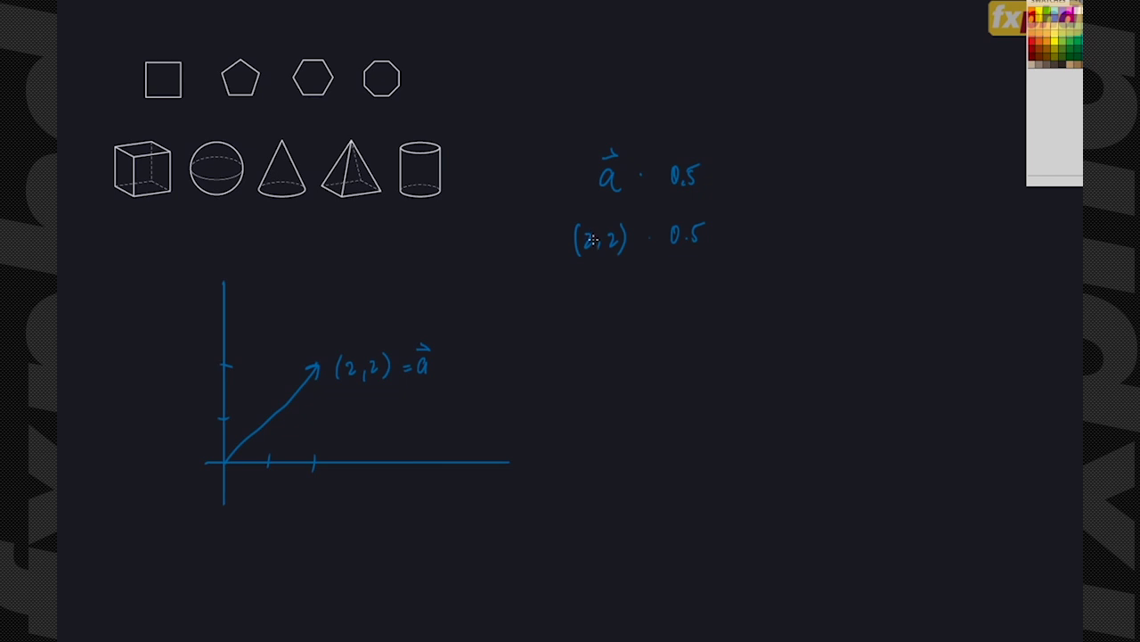
Write and underline the result (1,1), trace half of a in magenta, and start (2,2) below
{"action": "left_click_drag", "start_coordinate": [787, 229], "coordinate": [805, 244]}
{"action": "mouse_move", "coordinate": [817, 224]}
{"action": "left_mouse_down"}
{"action": "mouse_move", "coordinate": [820, 236]}
{"action": "mouse_move", "coordinate": [776, 242]}
{"action": "left_mouse_up"}
{"action": "left_click_drag", "start_coordinate": [834, 203], "coordinate": [836, 234]}
{"action": "left_click_drag", "start_coordinate": [770, 249], "coordinate": [839, 246]}
{"action": "left_click", "coordinate": [266, 418]}
{"action": "left_click_drag", "start_coordinate": [251, 439], "coordinate": [269, 420]}
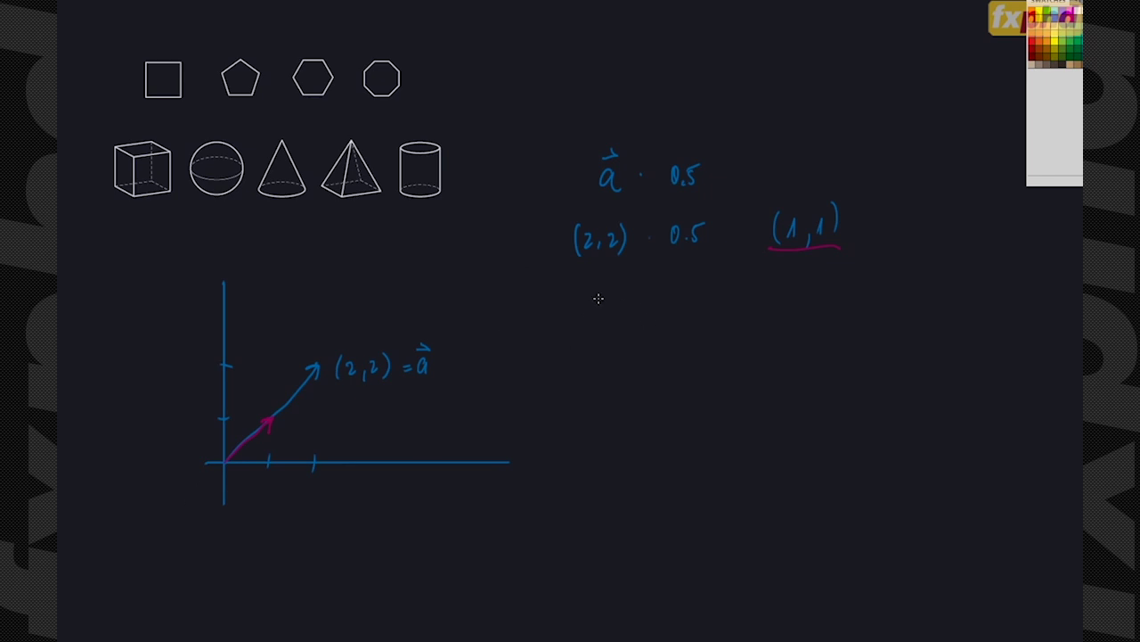
{"action": "mouse_move", "coordinate": [583, 296]}
{"action": "left_mouse_down"}
{"action": "mouse_move", "coordinate": [619, 309]}
{"action": "mouse_move", "coordinate": [575, 318]}
{"action": "left_mouse_up"}
{"action": "mouse_move", "coordinate": [626, 285]}
{"action": "left_mouse_down"}
{"action": "mouse_move", "coordinate": [627, 318]}
{"action": "mouse_move", "coordinate": [695, 304]}
{"action": "left_mouse_up"}
Complete (2,2) · −1 = (−2,−2) and underline the result in green
{"action": "left_click", "coordinate": [651, 302]}
{"action": "mouse_move", "coordinate": [780, 276]}
{"action": "left_mouse_down"}
{"action": "mouse_move", "coordinate": [778, 304]}
{"action": "mouse_move", "coordinate": [810, 305]}
{"action": "left_mouse_up"}
{"action": "left_click_drag", "start_coordinate": [818, 293], "coordinate": [849, 303]}
{"action": "left_click_drag", "start_coordinate": [776, 314], "coordinate": [835, 312]}
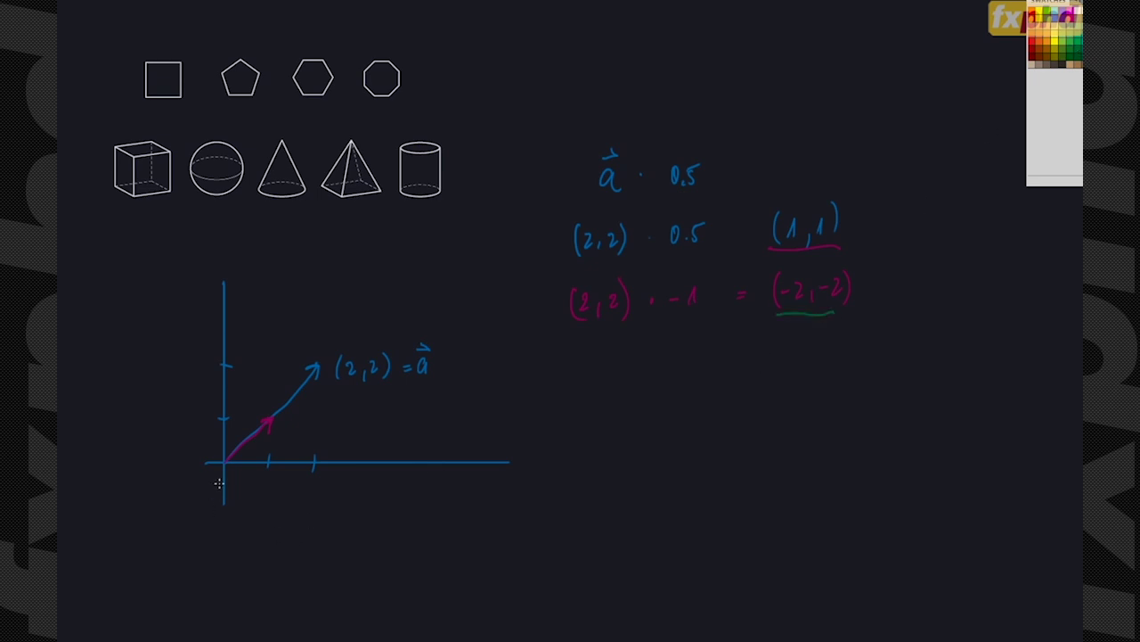
Mark tick marks on the negative vertical and horizontal axes
{"action": "left_click_drag", "start_coordinate": [219, 500], "coordinate": [229, 498]}
{"action": "left_click_drag", "start_coordinate": [218, 544], "coordinate": [228, 543]}
{"action": "mouse_move", "coordinate": [187, 458]}
{"action": "left_mouse_down"}
{"action": "mouse_move", "coordinate": [132, 558]}
{"action": "mouse_move", "coordinate": [149, 552]}
{"action": "left_mouse_up"}
Extend vector a as a dotted magenta line and write a · z beside it
{"action": "left_click_drag", "start_coordinate": [317, 360], "coordinate": [414, 264]}
{"action": "left_click_drag", "start_coordinate": [611, 394], "coordinate": [609, 360]}
{"action": "left_click", "coordinate": [641, 386]}
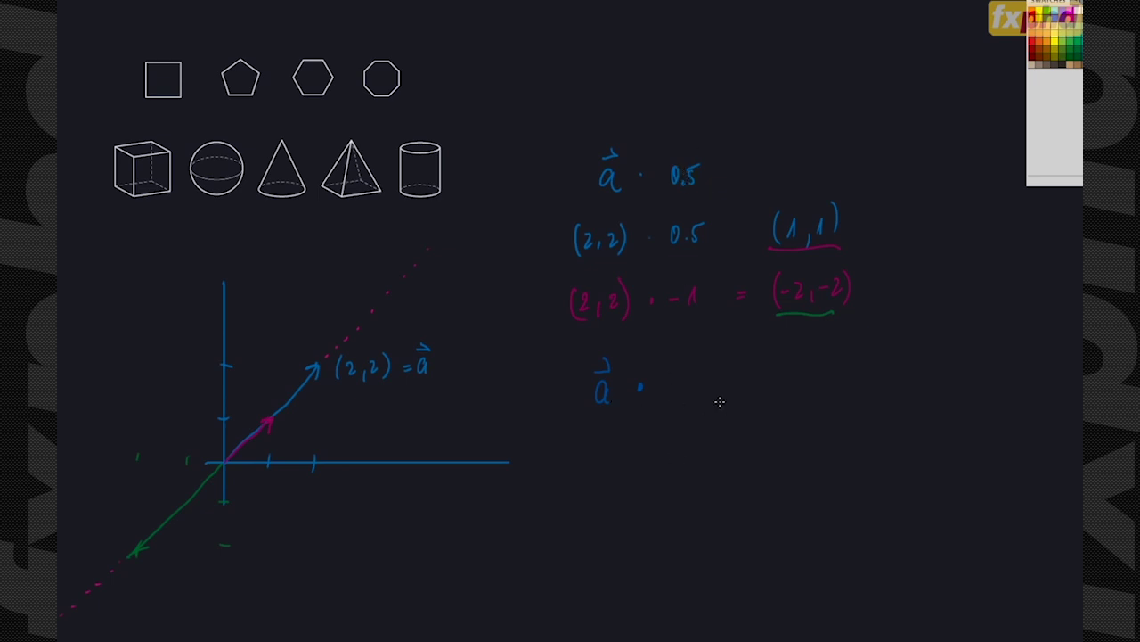
{"action": "left_click_drag", "start_coordinate": [668, 380], "coordinate": [686, 393]}
Write the range −∞ < z < ∞ below a · z
{"action": "left_click_drag", "start_coordinate": [640, 475], "coordinate": [657, 490]}
{"action": "left_click_drag", "start_coordinate": [560, 484], "coordinate": [571, 483]}
{"action": "left_click_drag", "start_coordinate": [575, 483], "coordinate": [627, 487]}
{"action": "mouse_move", "coordinate": [699, 473]}
{"action": "left_mouse_down"}
{"action": "mouse_move", "coordinate": [700, 486]}
{"action": "mouse_move", "coordinate": [741, 479]}
{"action": "left_mouse_up"}
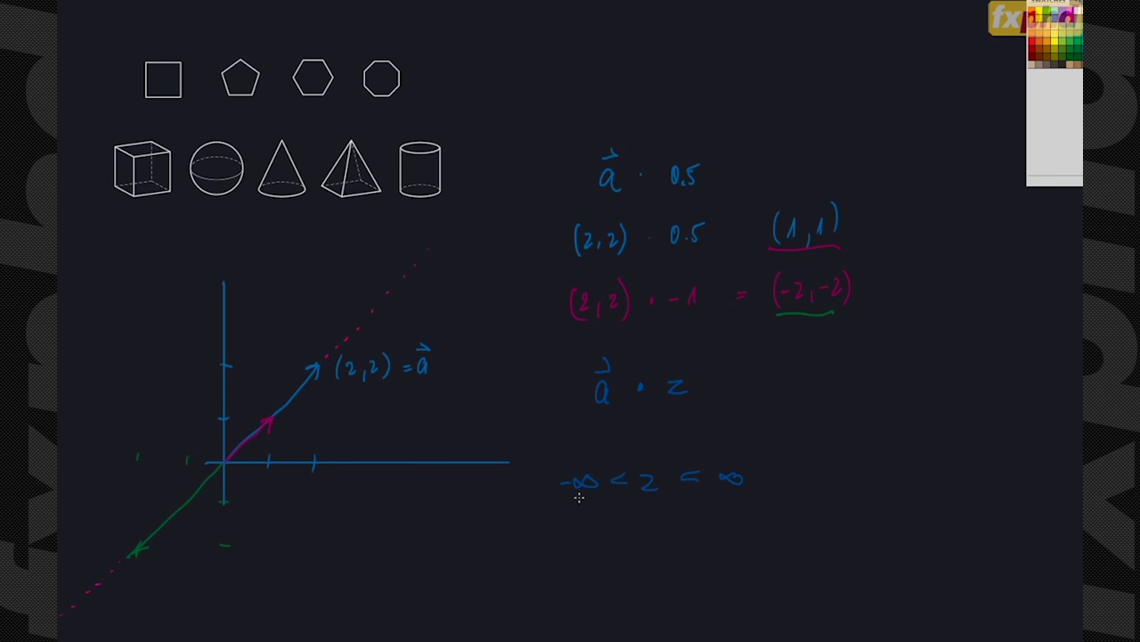